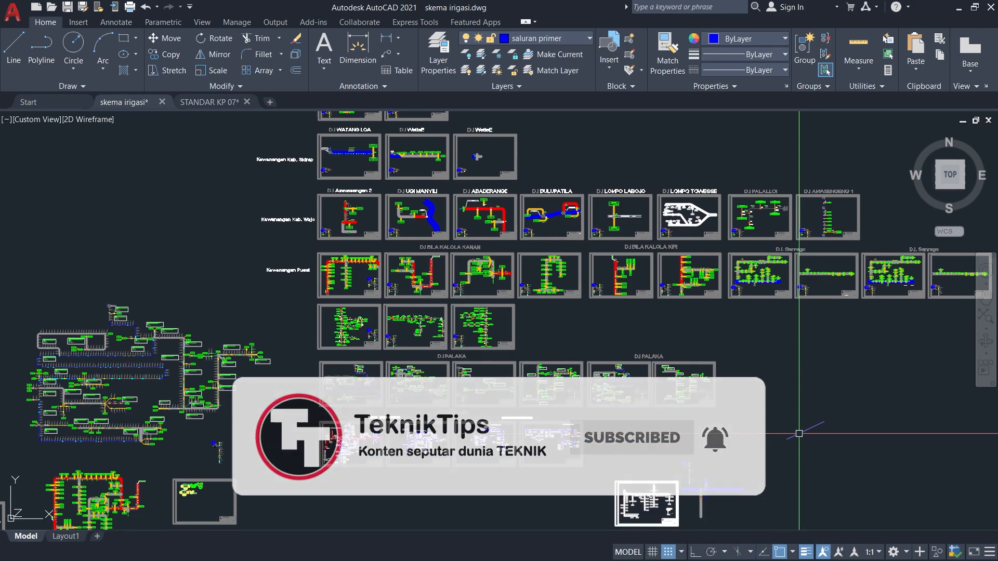
Look over the irrigation scheme sheets around D.I Palaka, including the channel lines, structure symbols and label boxes.
{"action": "scroll", "coordinate": [766, 428], "scroll_direction": "up", "scroll_amount": 6}
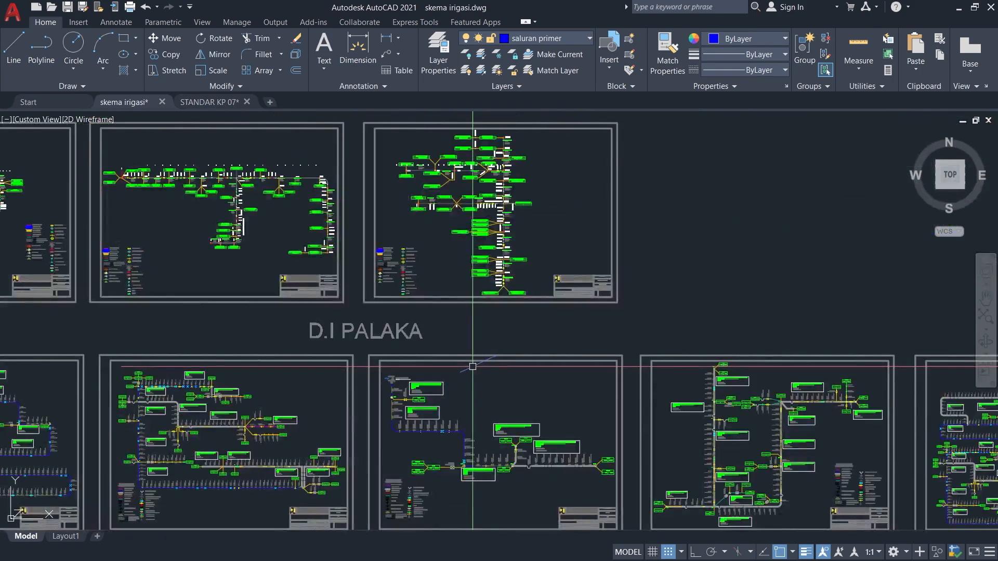
{"action": "middle_click_drag", "start_coordinate": [473, 363], "coordinate": [540, 352]}
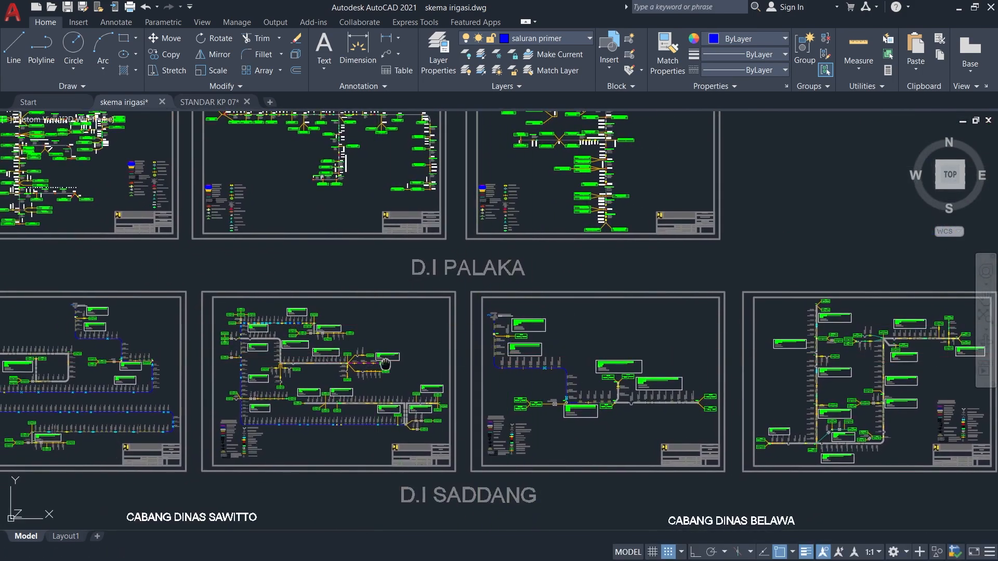
{"action": "scroll", "coordinate": [120, 338], "scroll_direction": "up", "scroll_amount": 4}
{"action": "scroll", "coordinate": [457, 379], "scroll_direction": "up", "scroll_amount": 2}
{"action": "middle_click_drag", "start_coordinate": [469, 420], "coordinate": [434, 298]}
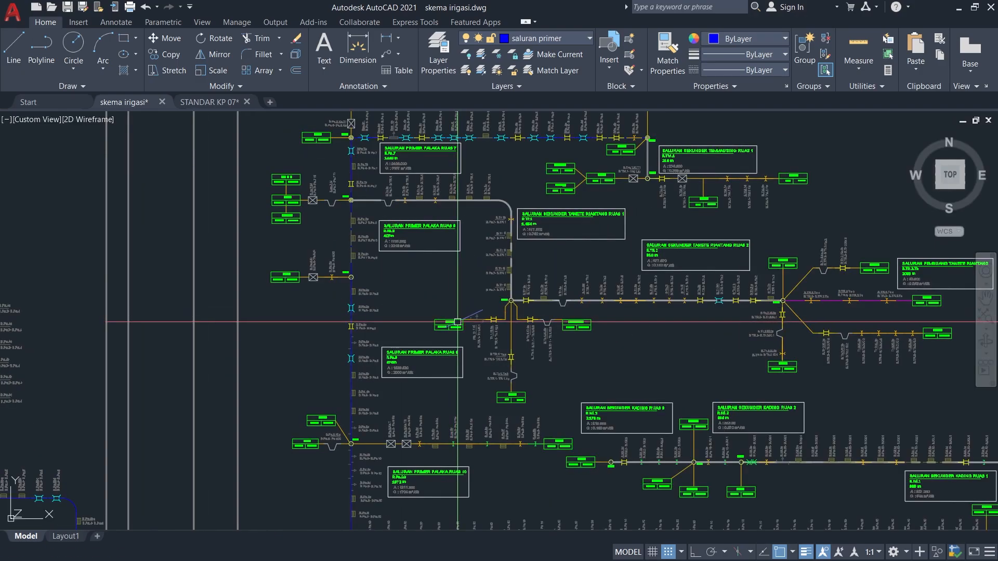
{"action": "middle_click_drag", "start_coordinate": [512, 414], "coordinate": [463, 379]}
{"action": "scroll", "coordinate": [213, 274], "scroll_direction": "down", "scroll_amount": 1}
{"action": "mouse_move", "coordinate": [213, 274]}
{"action": "middle_mouse_down"}
{"action": "mouse_move", "coordinate": [432, 334]}
{"action": "mouse_move", "coordinate": [571, 403]}
{"action": "middle_mouse_up"}
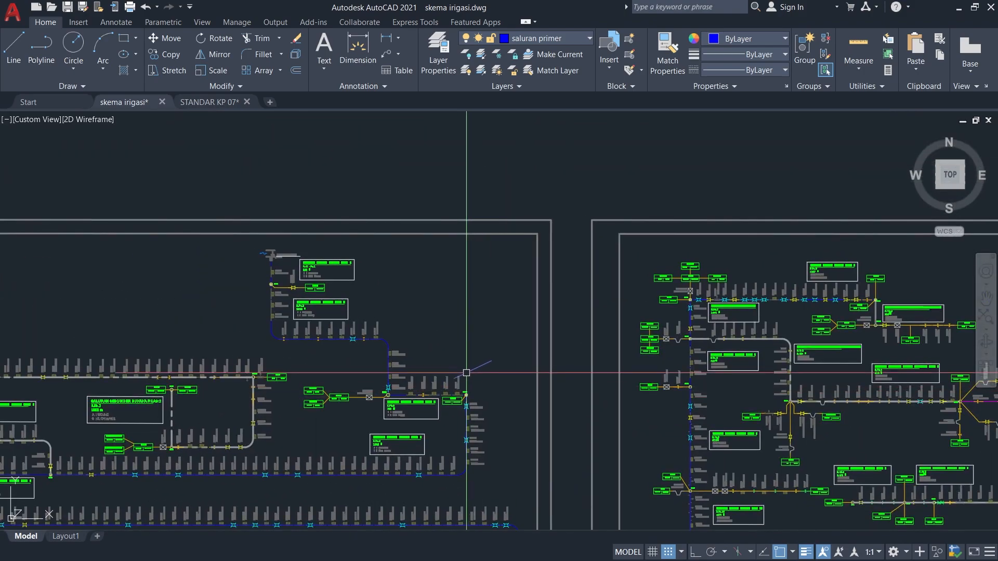
{"action": "scroll", "coordinate": [468, 373], "scroll_direction": "down", "scroll_amount": 2}
{"action": "mouse_move", "coordinate": [381, 285]}
{"action": "middle_mouse_down"}
{"action": "mouse_move", "coordinate": [426, 328]}
{"action": "mouse_move", "coordinate": [436, 441]}
{"action": "middle_mouse_up"}
{"action": "middle_click_drag", "start_coordinate": [457, 341], "coordinate": [430, 475]}
{"action": "mouse_move", "coordinate": [599, 330]}
{"action": "middle_mouse_down"}
{"action": "mouse_move", "coordinate": [579, 348]}
{"action": "mouse_move", "coordinate": [369, 429]}
{"action": "middle_mouse_up"}
Examine the channels, structures and tertiary plot labels around the BBKI.23 junction on the Saluran Induk Bila Kiri scheme.
{"action": "scroll", "coordinate": [714, 313], "scroll_direction": "up", "scroll_amount": 8}
{"action": "middle_click_drag", "start_coordinate": [638, 372], "coordinate": [658, 267]}
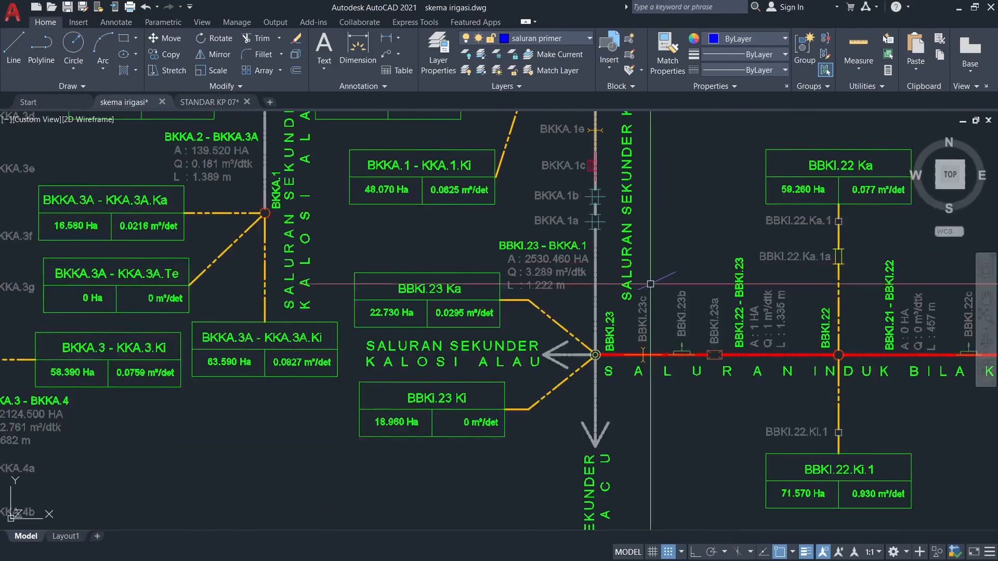
{"action": "middle_click_drag", "start_coordinate": [679, 398], "coordinate": [623, 409]}
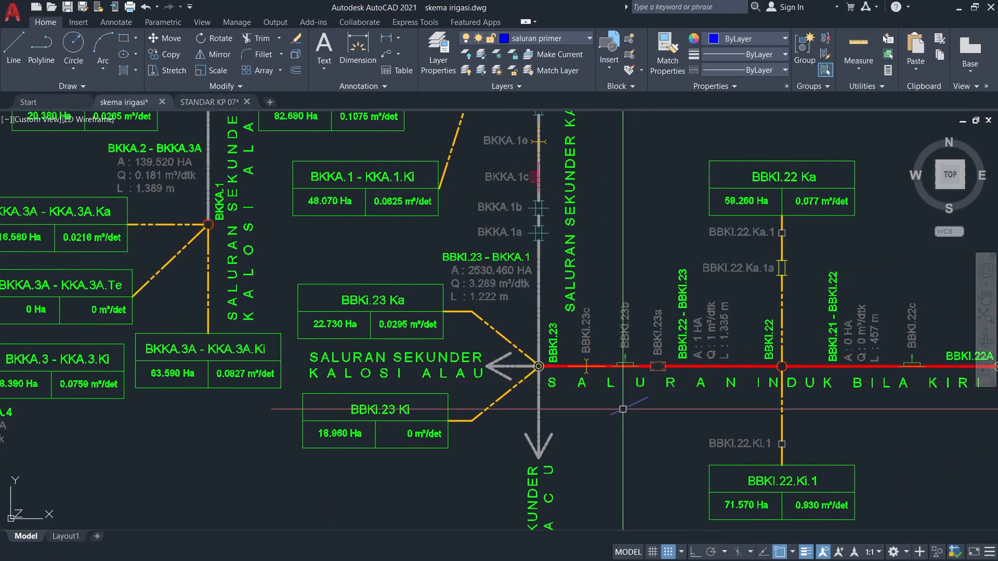
{"action": "scroll", "coordinate": [616, 408], "scroll_direction": "down", "scroll_amount": 2}
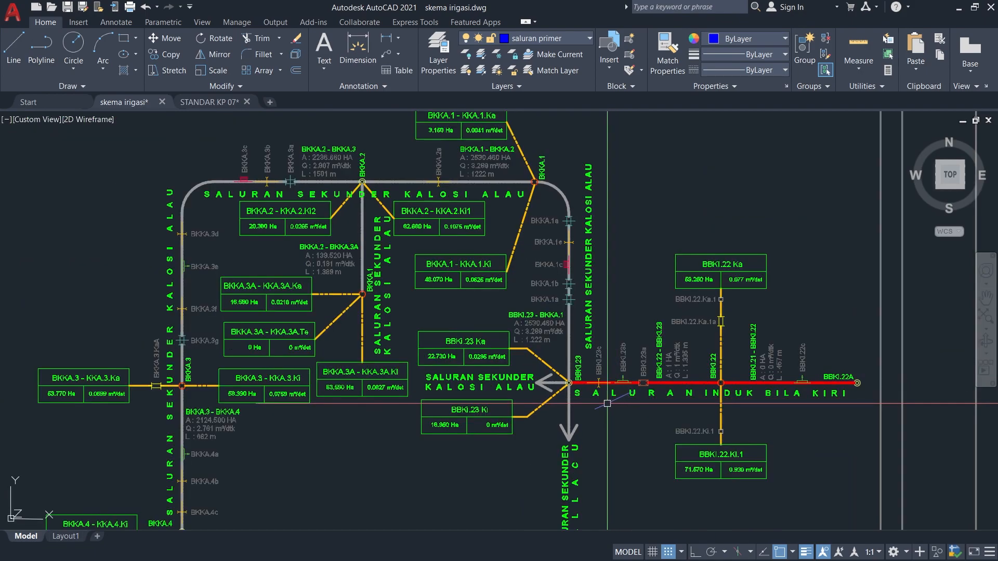
{"action": "scroll", "coordinate": [552, 276], "scroll_direction": "up", "scroll_amount": 2}
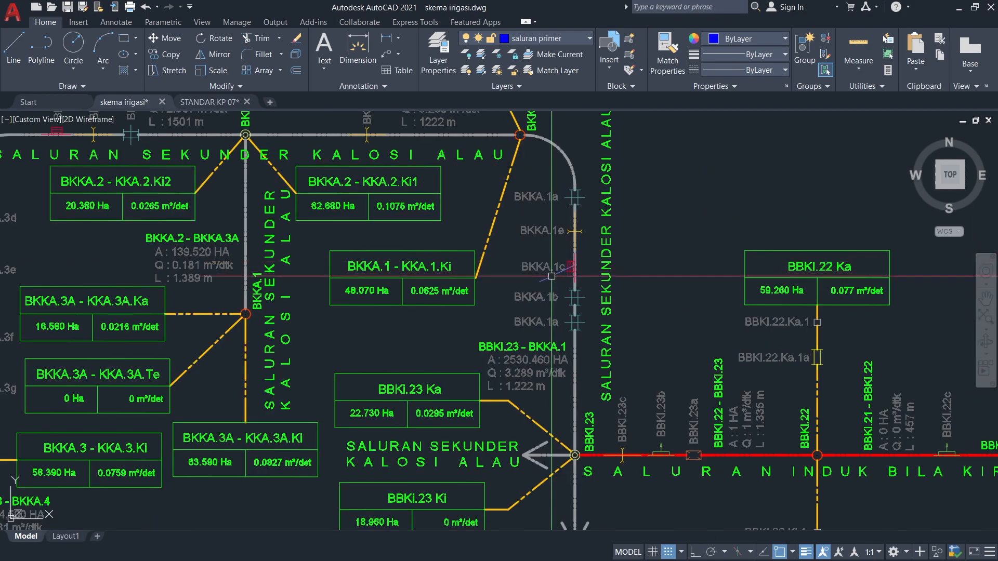
{"action": "scroll", "coordinate": [539, 293], "scroll_direction": "down", "scroll_amount": 10}
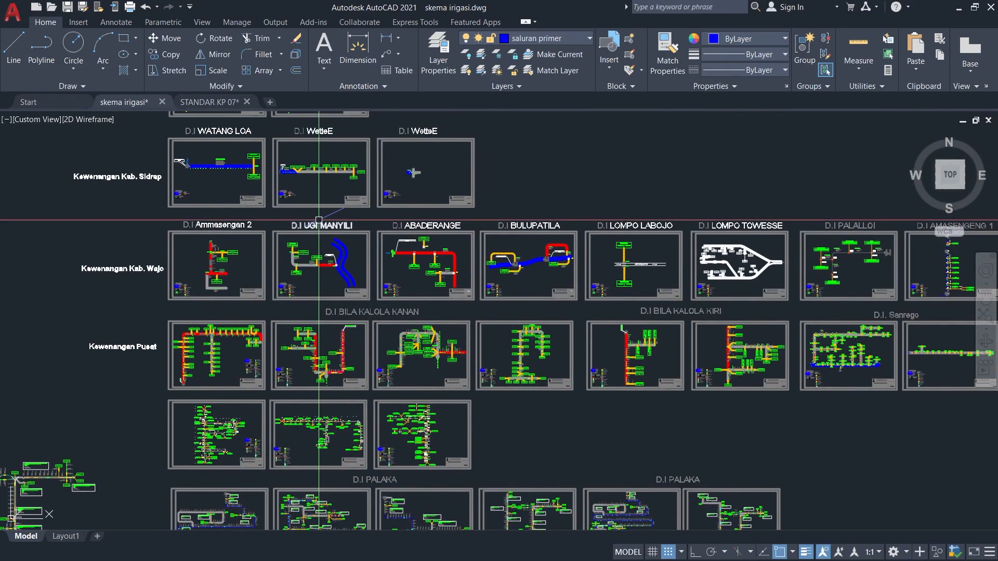
Bring up the STANDAR KP 07 drawing, then switch to KP 07.pdf in Nitro Pro and find the symbols in Table 14-9.
{"action": "left_click", "coordinate": [209, 102]}
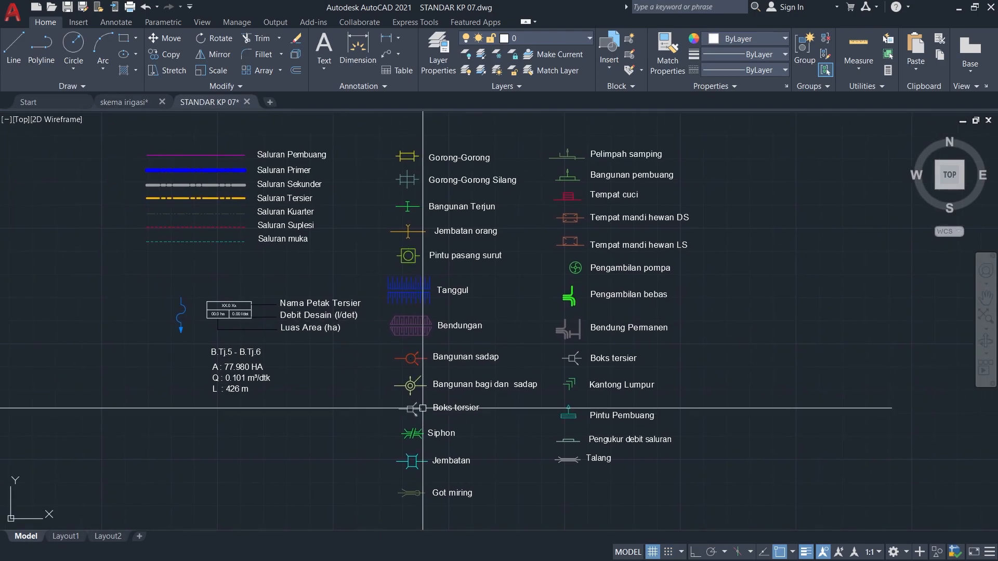
{"action": "key", "text": "alt+Tab"}
{"action": "scroll", "coordinate": [303, 337], "scroll_direction": "down", "scroll_amount": 2}
{"action": "left_click_drag", "start_coordinate": [491, 130], "coordinate": [468, 388]}
{"action": "scroll", "coordinate": [398, 380], "scroll_direction": "down", "scroll_amount": 20}
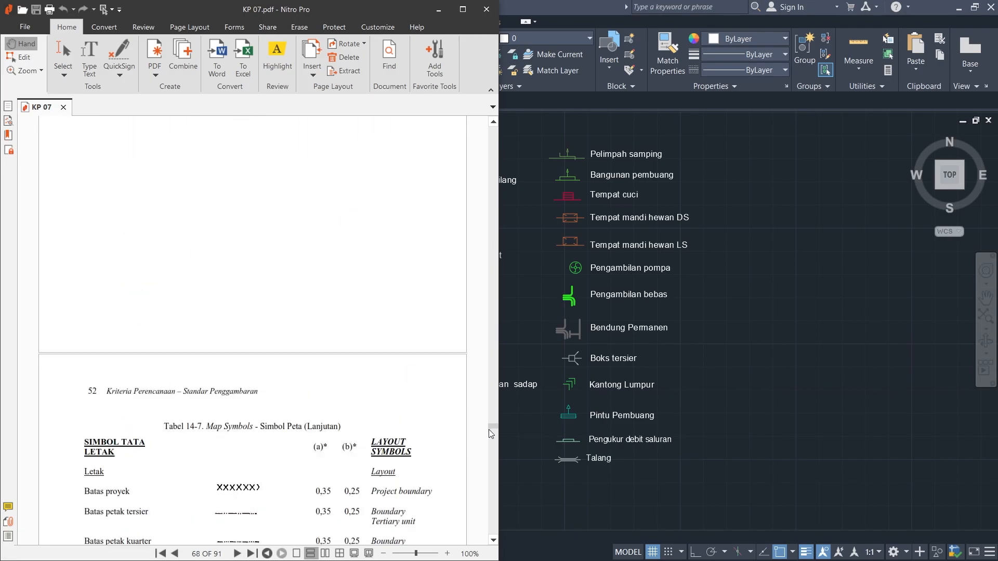
{"action": "scroll", "coordinate": [397, 380], "scroll_direction": "down", "scroll_amount": 7}
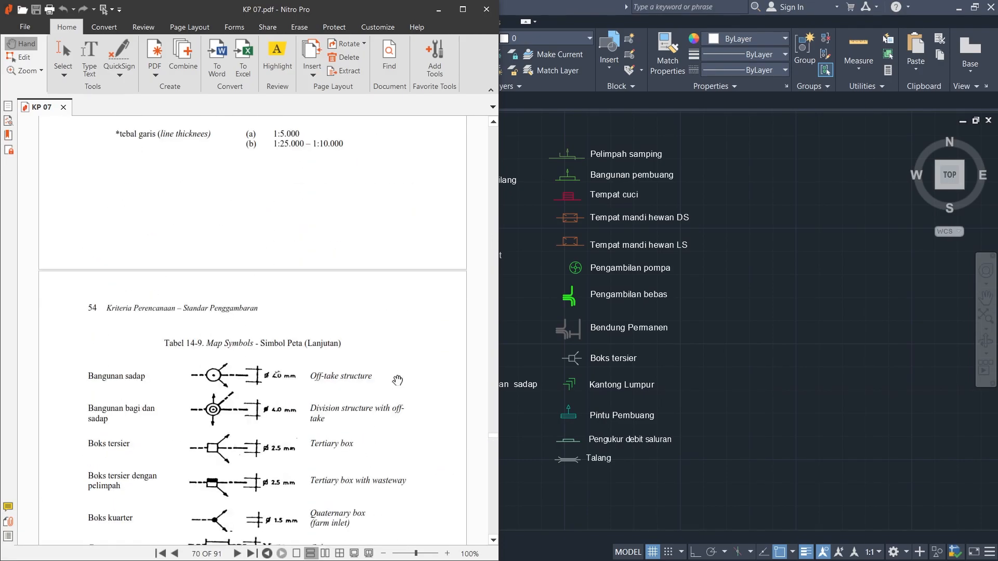
Return to AutoCAD and examine the legend's channel line types and irrigation structure symbols.
{"action": "left_click", "coordinate": [548, 375]}
{"action": "scroll", "coordinate": [416, 212], "scroll_direction": "up", "scroll_amount": 6}
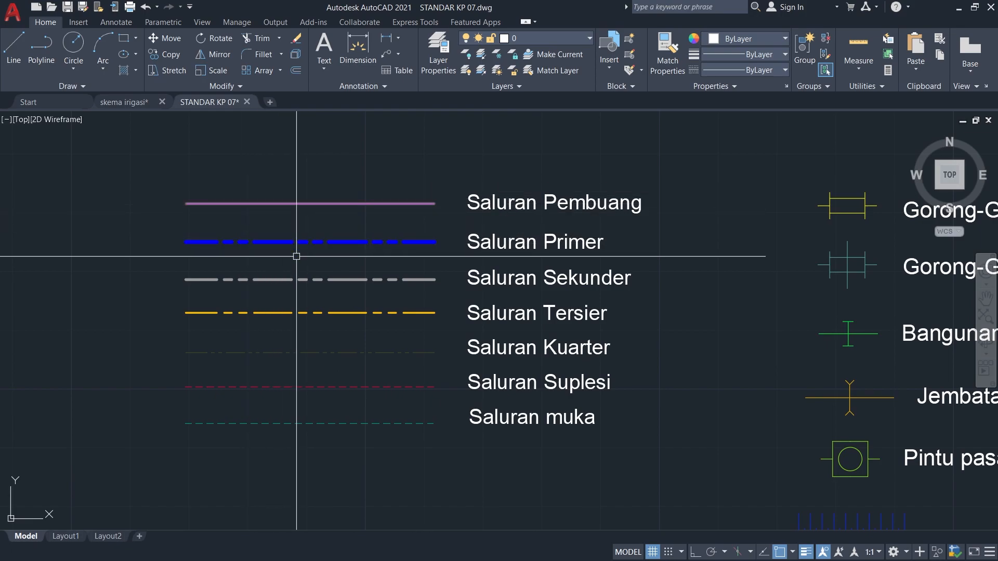
{"action": "scroll", "coordinate": [320, 265], "scroll_direction": "down", "scroll_amount": 2}
{"action": "middle_click_drag", "start_coordinate": [340, 279], "coordinate": [327, 276]}
{"action": "scroll", "coordinate": [327, 276], "scroll_direction": "down", "scroll_amount": 2}
{"action": "mouse_move", "coordinate": [512, 326]}
{"action": "middle_mouse_down"}
{"action": "mouse_move", "coordinate": [410, 312]}
{"action": "mouse_move", "coordinate": [383, 318]}
{"action": "middle_mouse_up"}
{"action": "scroll", "coordinate": [380, 296], "scroll_direction": "up", "scroll_amount": 2}
{"action": "scroll", "coordinate": [377, 291], "scroll_direction": "up", "scroll_amount": 2}
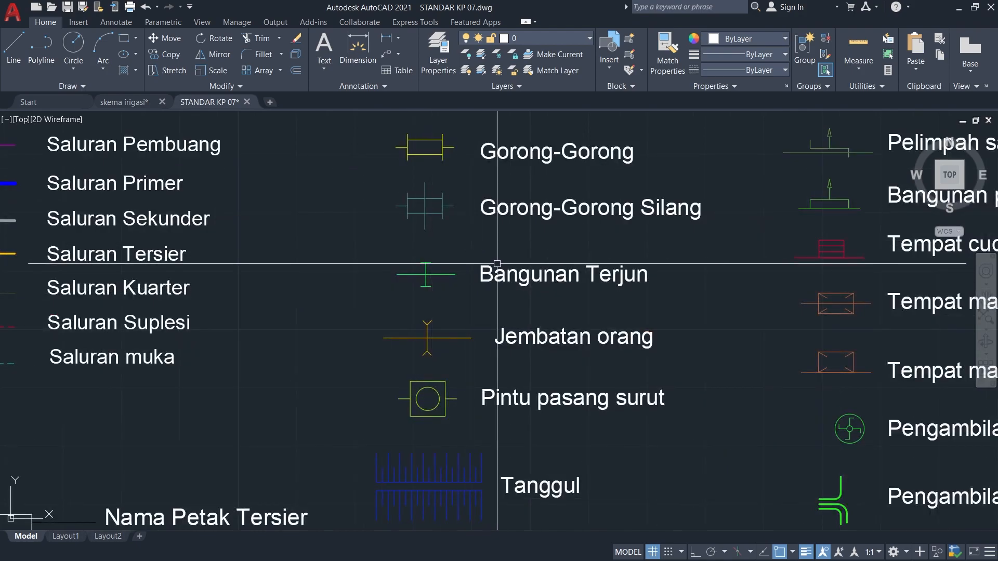
{"action": "middle_click_drag", "start_coordinate": [484, 254], "coordinate": [432, 270]}
{"action": "scroll", "coordinate": [479, 282], "scroll_direction": "down", "scroll_amount": 2}
{"action": "middle_click_drag", "start_coordinate": [530, 363], "coordinate": [494, 240]}
{"action": "scroll", "coordinate": [582, 289], "scroll_direction": "up", "scroll_amount": 2}
{"action": "scroll", "coordinate": [572, 301], "scroll_direction": "down", "scroll_amount": 2}
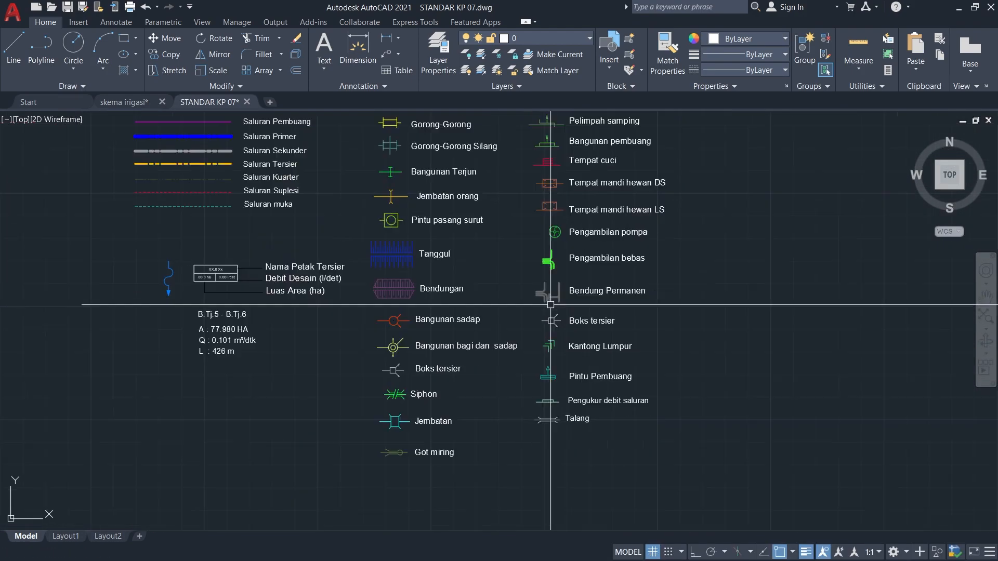
Switch to KP 07.pdf in Nitro Pro and check the standard Boks tersier symbol and its size in Table 14-9.
{"action": "key", "text": "alt+Tab"}
{"action": "scroll", "coordinate": [259, 311], "scroll_direction": "down", "scroll_amount": 4}
{"action": "scroll", "coordinate": [259, 311], "scroll_direction": "up", "scroll_amount": 3}
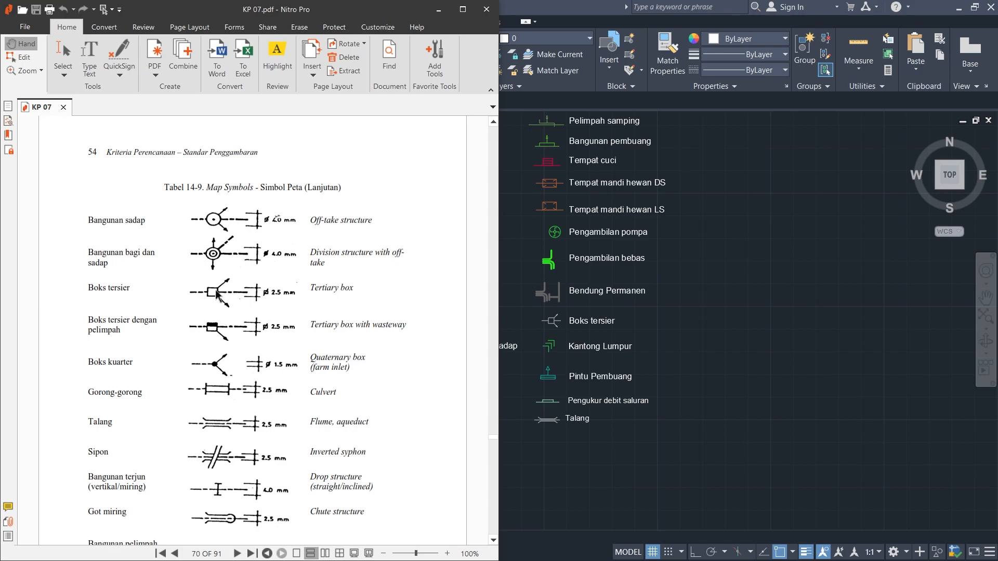
Switch back to AutoCAD and set the drawing's insertion scale units to millimeters.
{"action": "left_click", "coordinate": [593, 341]}
{"action": "scroll", "coordinate": [593, 332], "scroll_direction": "up", "scroll_amount": 3}
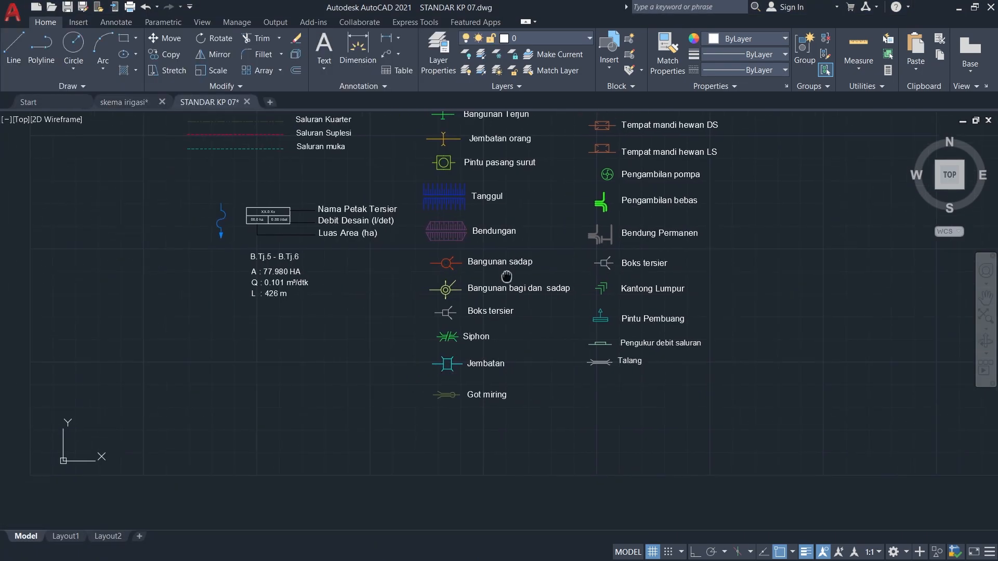
{"action": "middle_click_drag", "start_coordinate": [607, 277], "coordinate": [528, 319]}
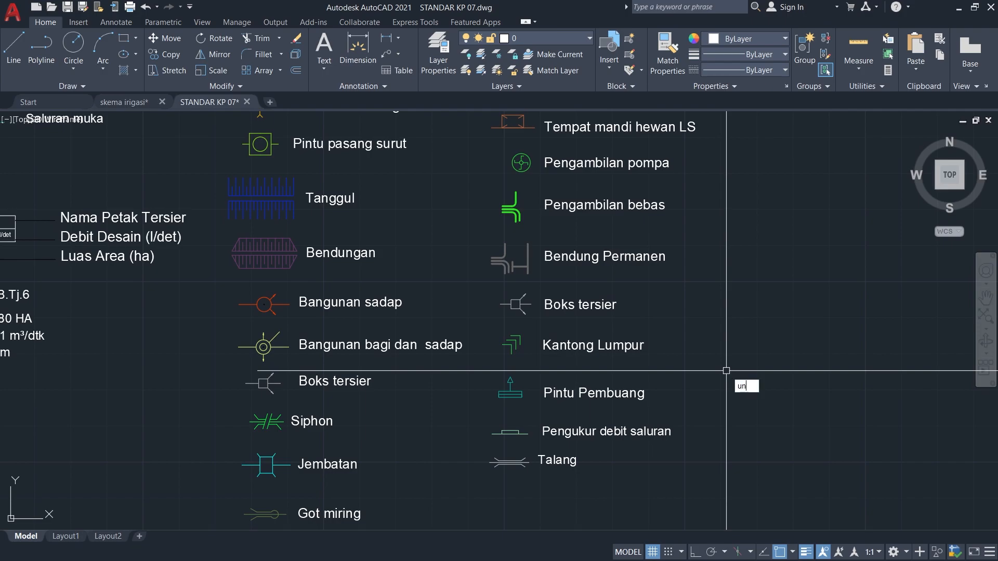
{"action": "key", "text": "Return"}
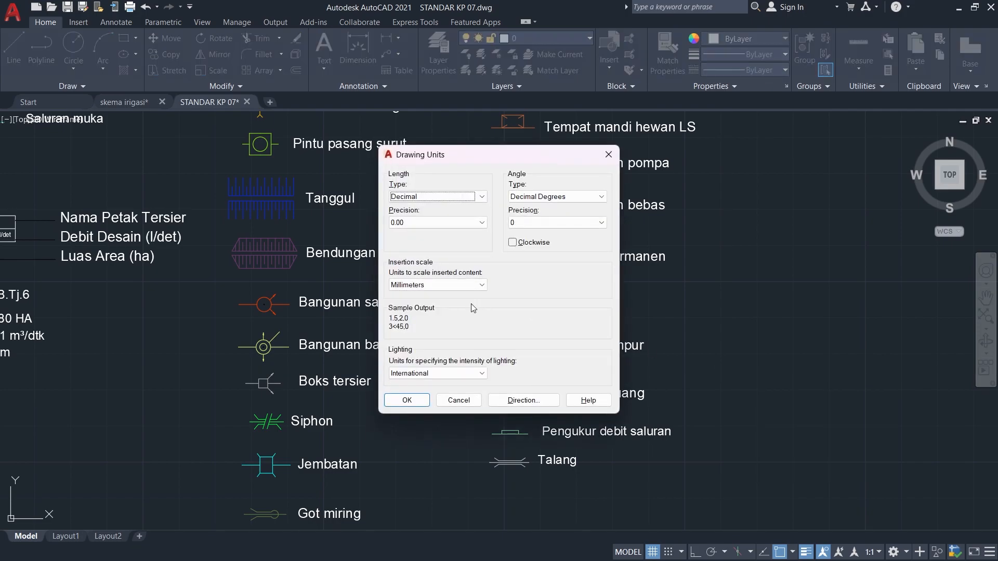
{"action": "left_click", "coordinate": [450, 286]}
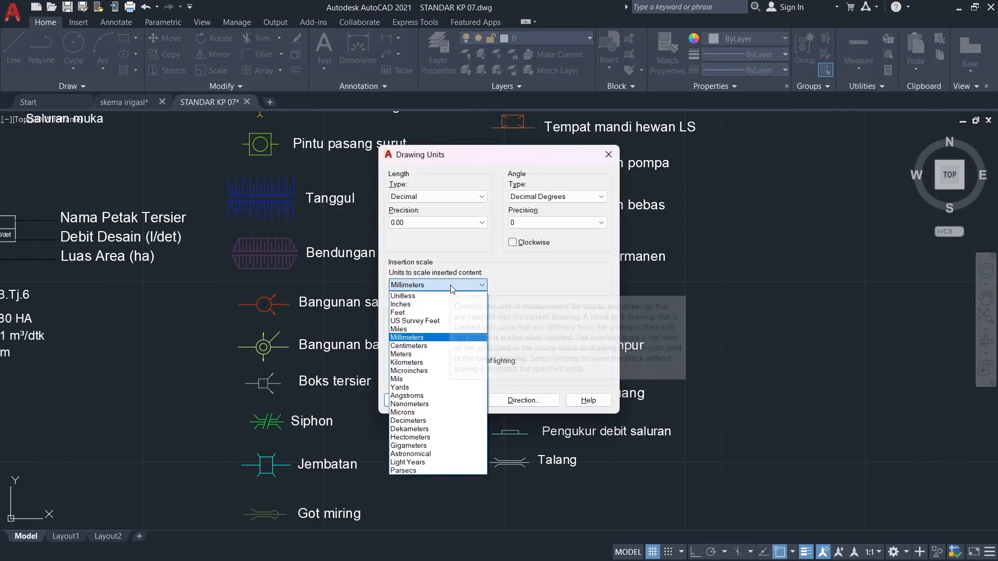
{"action": "left_click", "coordinate": [450, 338]}
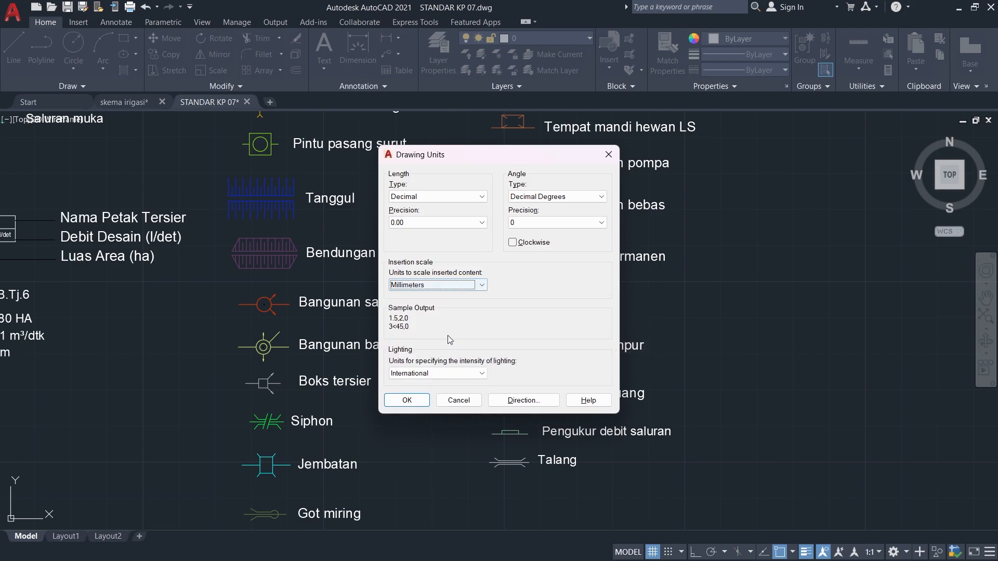
{"action": "left_click", "coordinate": [406, 400]}
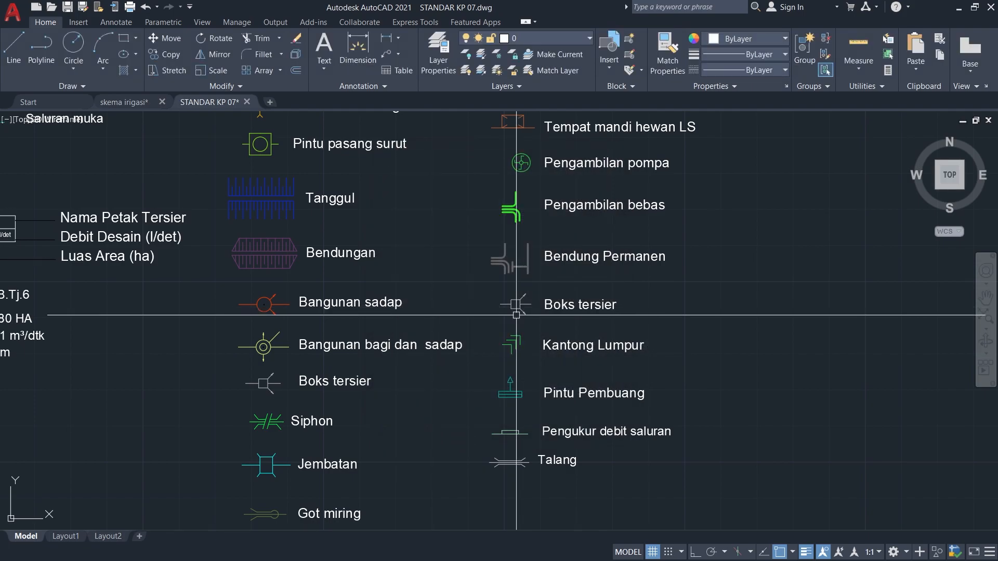
Measure the height of the square box in the Boks tersier symbol beside Kantong Lumpur.
{"action": "scroll", "coordinate": [514, 327], "scroll_direction": "up", "scroll_amount": 4}
{"action": "type", "text": "l"}
{"action": "key", "text": "Return"}
{"action": "left_click", "coordinate": [510, 284]}
{"action": "left_click", "coordinate": [510, 297]}
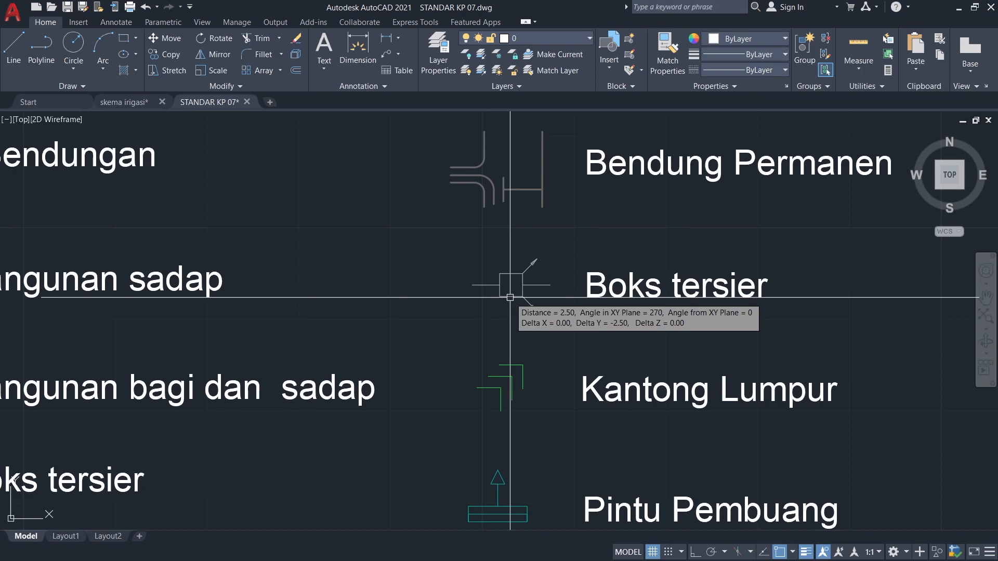
{"action": "scroll", "coordinate": [510, 297], "scroll_direction": "down", "scroll_amount": 8}
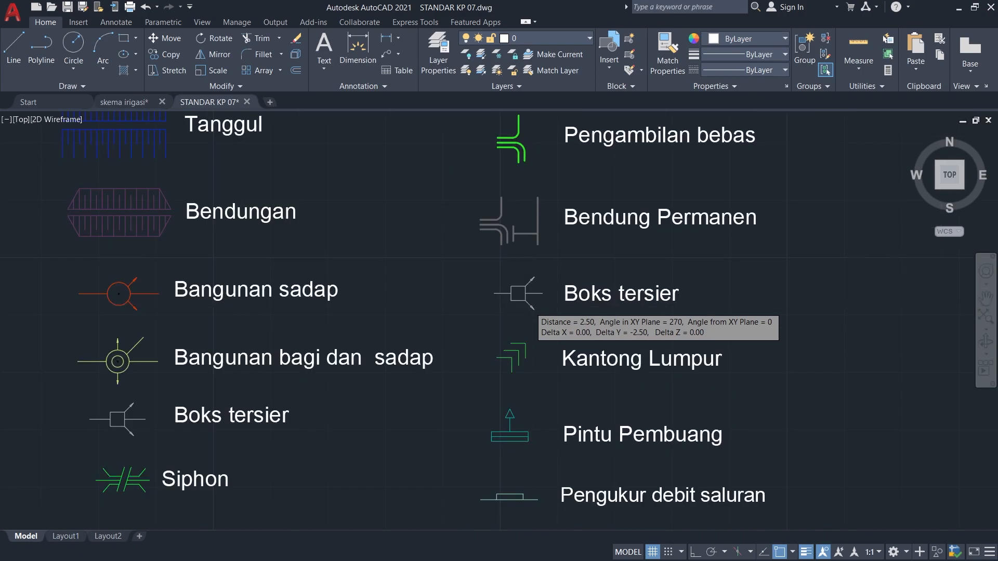
{"action": "left_click", "coordinate": [612, 459]}
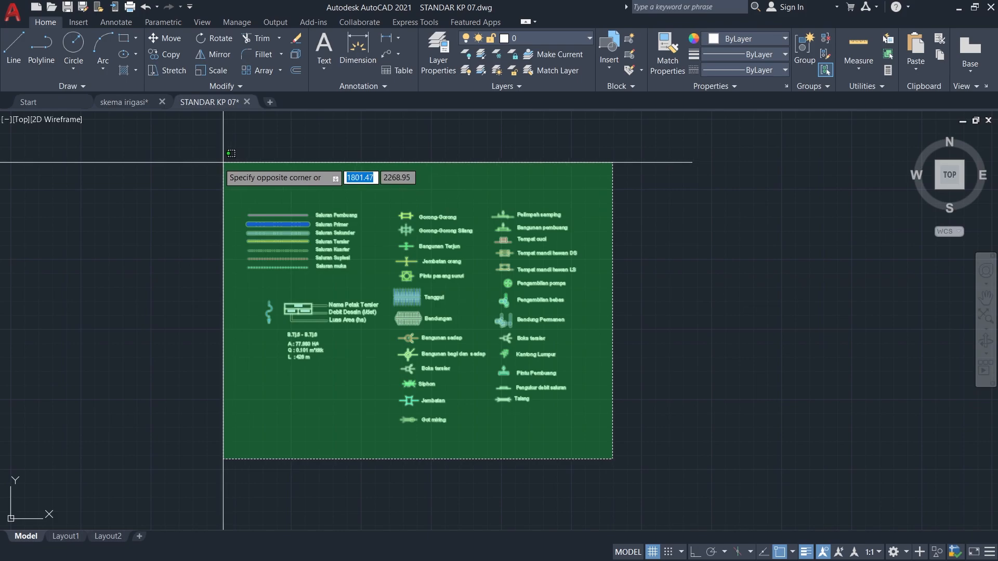
{"action": "left_click", "coordinate": [223, 178]}
{"action": "key", "text": "Escape"}
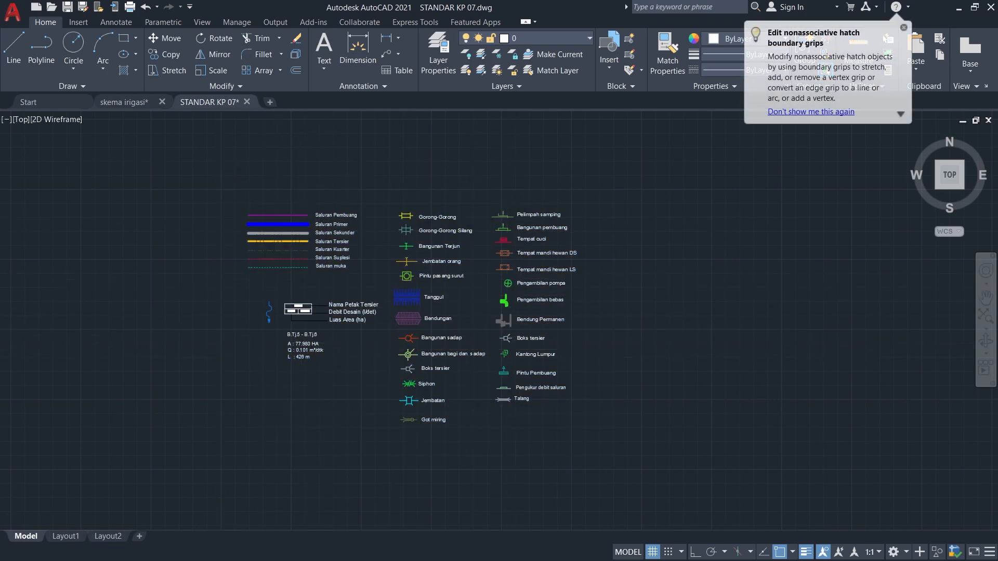
{"action": "scroll", "coordinate": [392, 338], "scroll_direction": "up", "scroll_amount": 2}
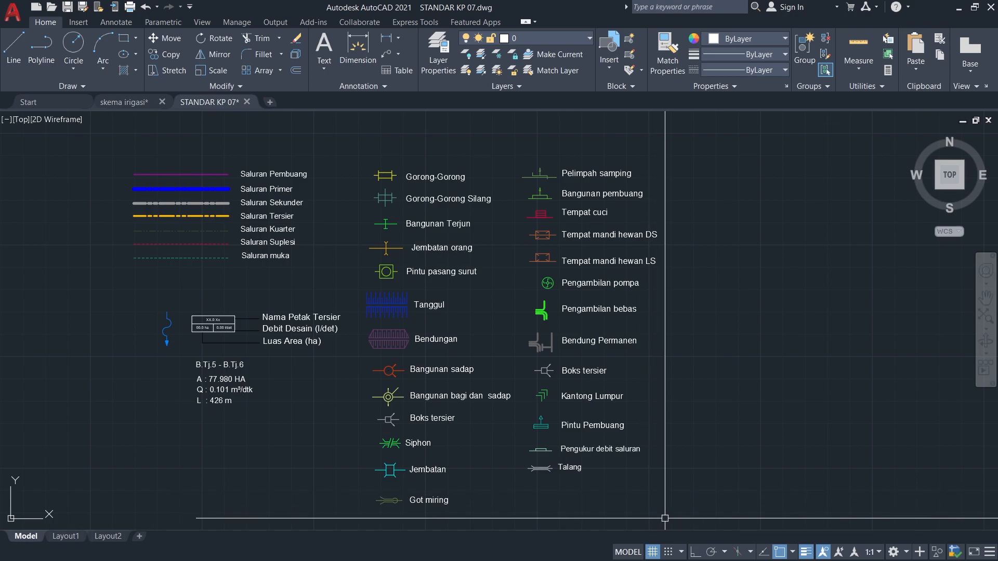
{"action": "scroll", "coordinate": [667, 518], "scroll_direction": "down", "scroll_amount": 2}
{"action": "middle_click_drag", "start_coordinate": [667, 518], "coordinate": [478, 491]}
{"action": "mouse_move", "coordinate": [556, 327]}
{"action": "middle_mouse_down"}
{"action": "mouse_move", "coordinate": [469, 375]}
{"action": "mouse_move", "coordinate": [523, 330]}
{"action": "middle_mouse_up"}
{"action": "scroll", "coordinate": [435, 395], "scroll_direction": "up", "scroll_amount": 2}
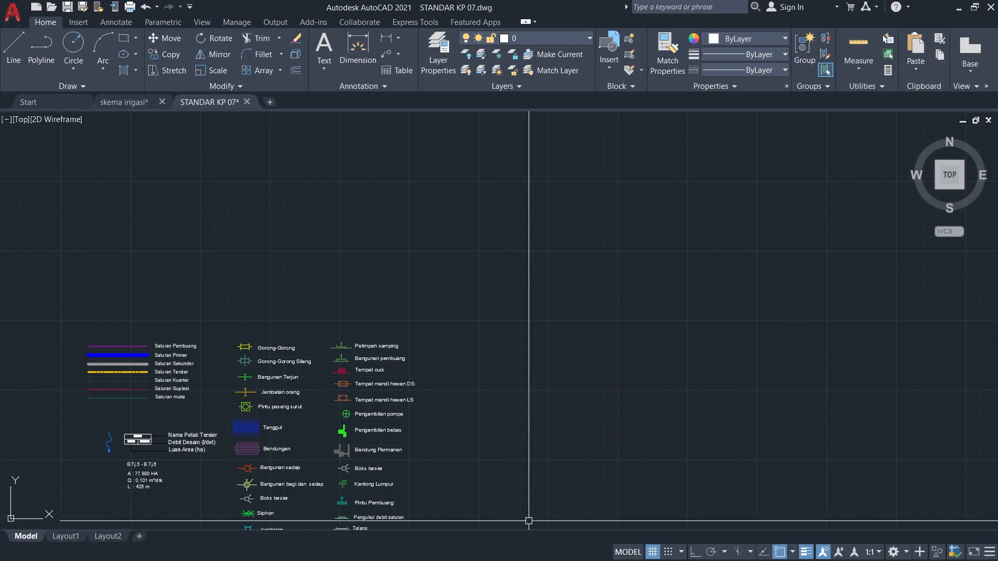
Switch to the ePAKSI page in Google Chrome and examine the D.I. Paku map's channels and structure markers.
{"action": "key", "text": "alt+Tab"}
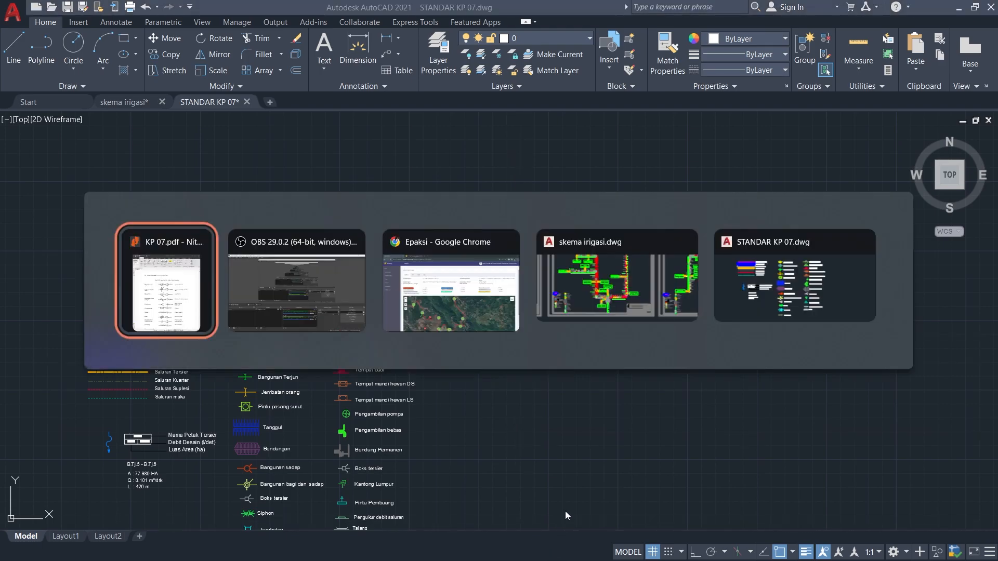
{"action": "left_click", "coordinate": [488, 295]}
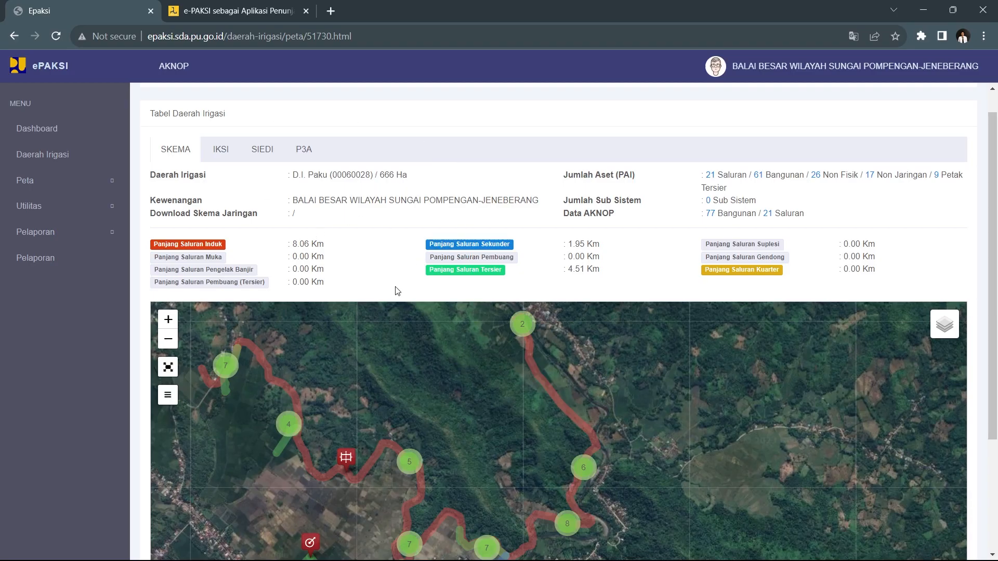
{"action": "scroll", "coordinate": [516, 246], "scroll_direction": "down", "scroll_amount": 2}
{"action": "scroll", "coordinate": [341, 439], "scroll_direction": "up", "scroll_amount": 4}
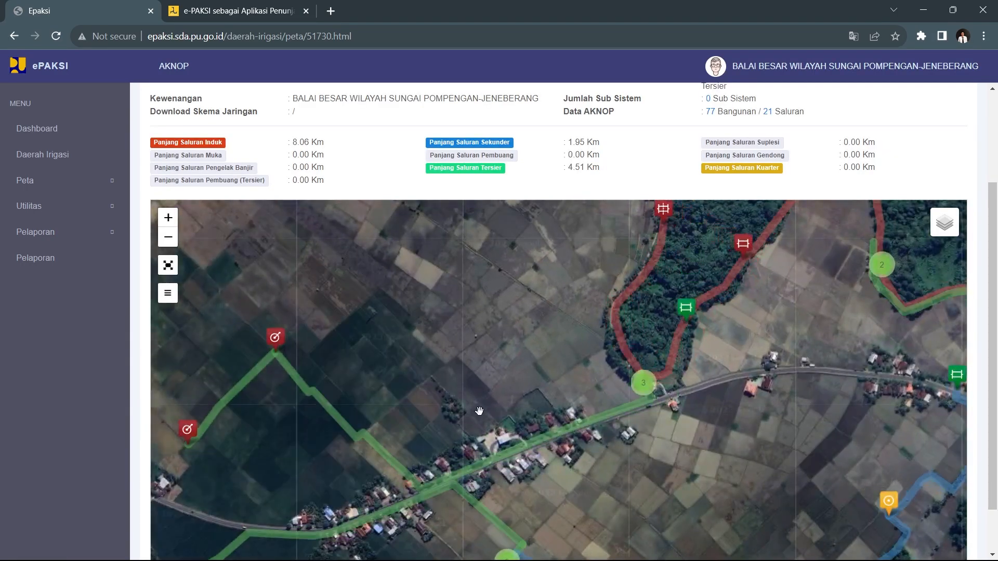
{"action": "left_click_drag", "start_coordinate": [479, 411], "coordinate": [317, 434]}
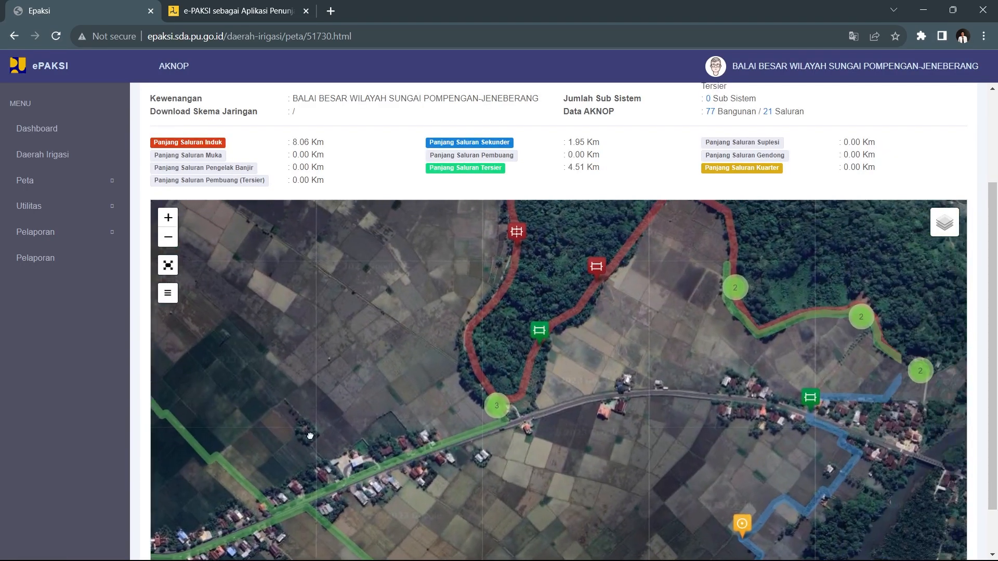
{"action": "left_click_drag", "start_coordinate": [534, 473], "coordinate": [379, 487]}
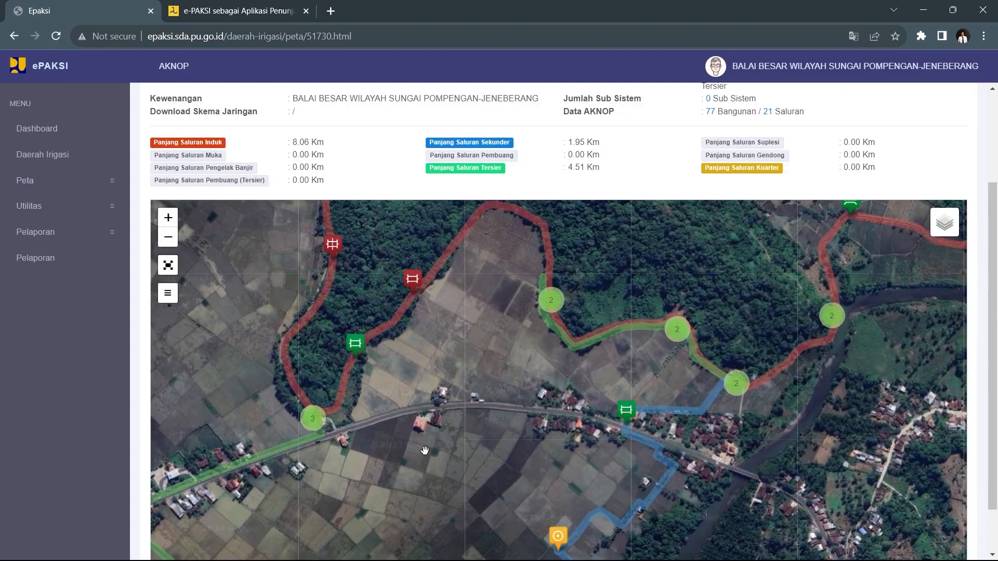
{"action": "scroll", "coordinate": [425, 450], "scroll_direction": "down", "scroll_amount": 1}
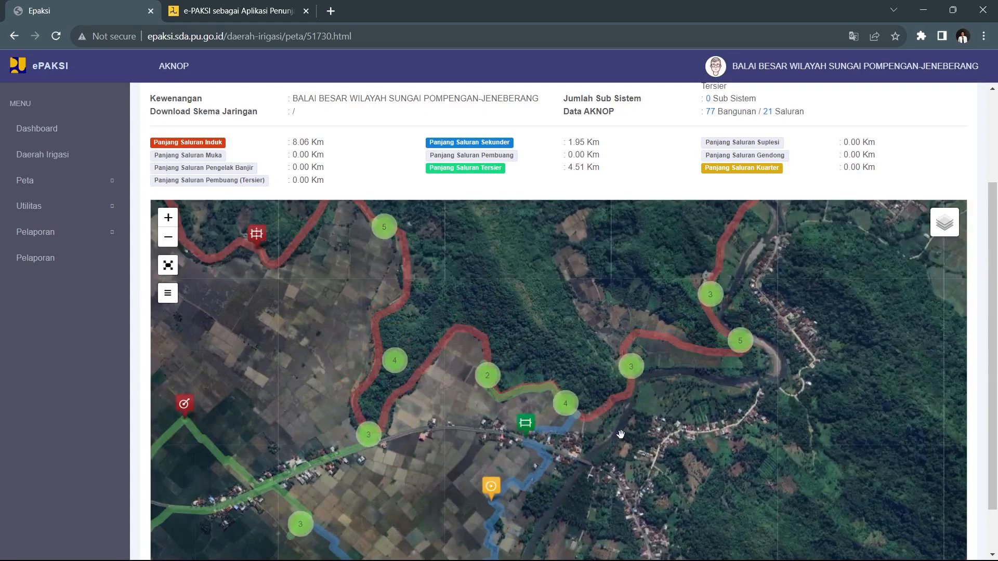
{"action": "left_click_drag", "start_coordinate": [620, 434], "coordinate": [529, 484]}
{"action": "scroll", "coordinate": [558, 411], "scroll_direction": "up", "scroll_amount": 1}
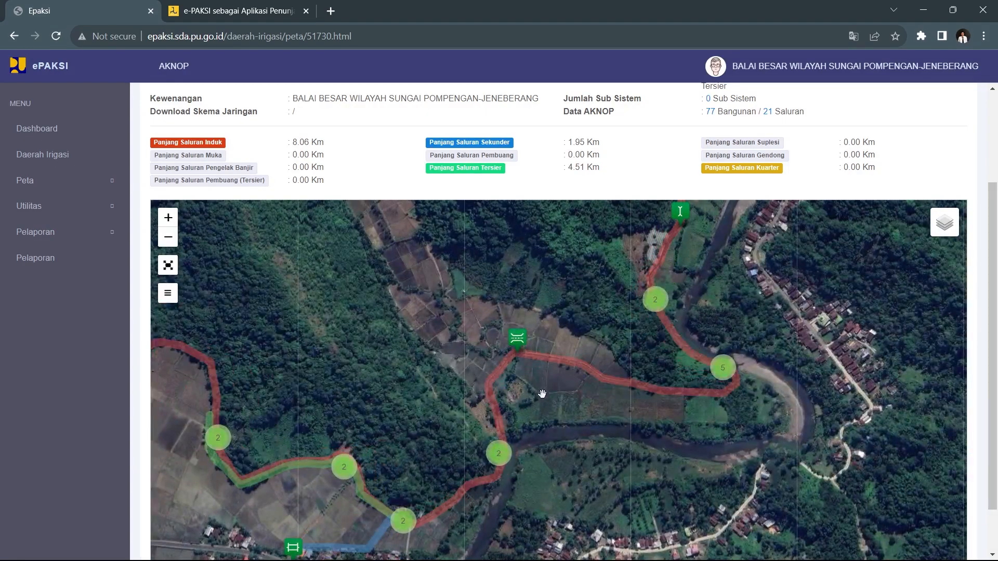
Check the details of the culvert marker where the blue secondary channel meets the road on the D.I. Paku map.
{"action": "left_click_drag", "start_coordinate": [544, 390], "coordinate": [626, 305]}
{"action": "left_click_drag", "start_coordinate": [480, 483], "coordinate": [665, 396]}
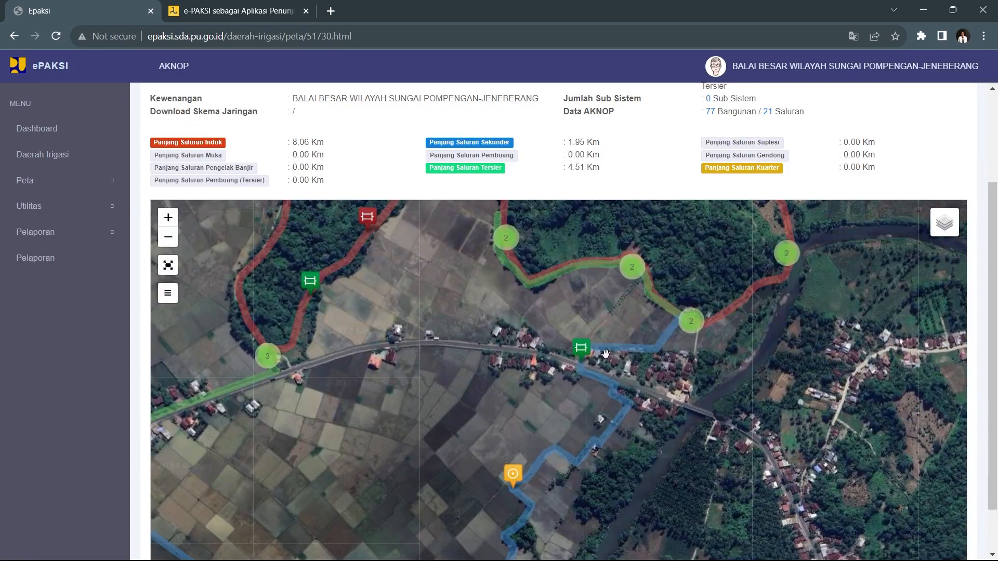
{"action": "scroll", "coordinate": [616, 355], "scroll_direction": "up", "scroll_amount": 1}
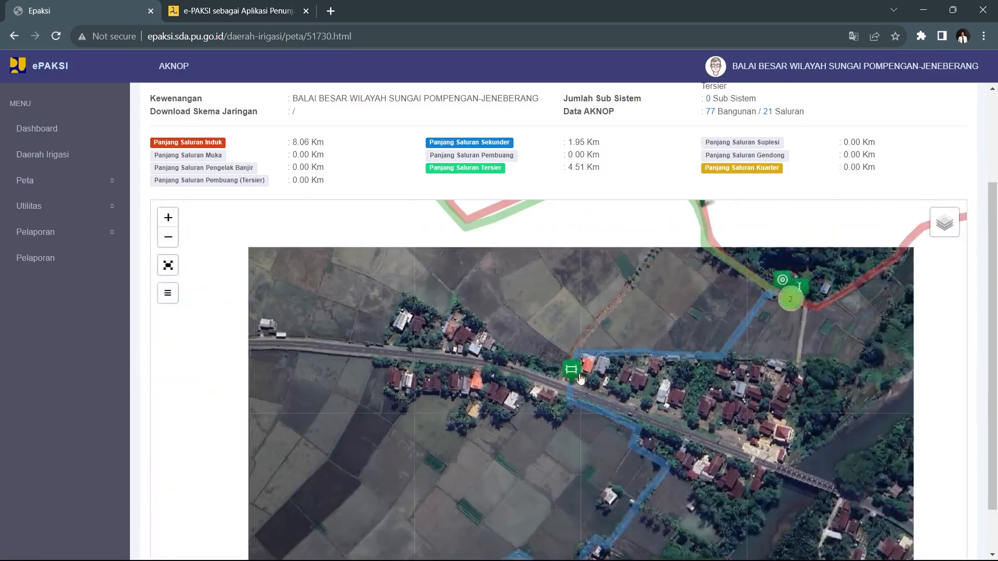
{"action": "left_click", "coordinate": [571, 370]}
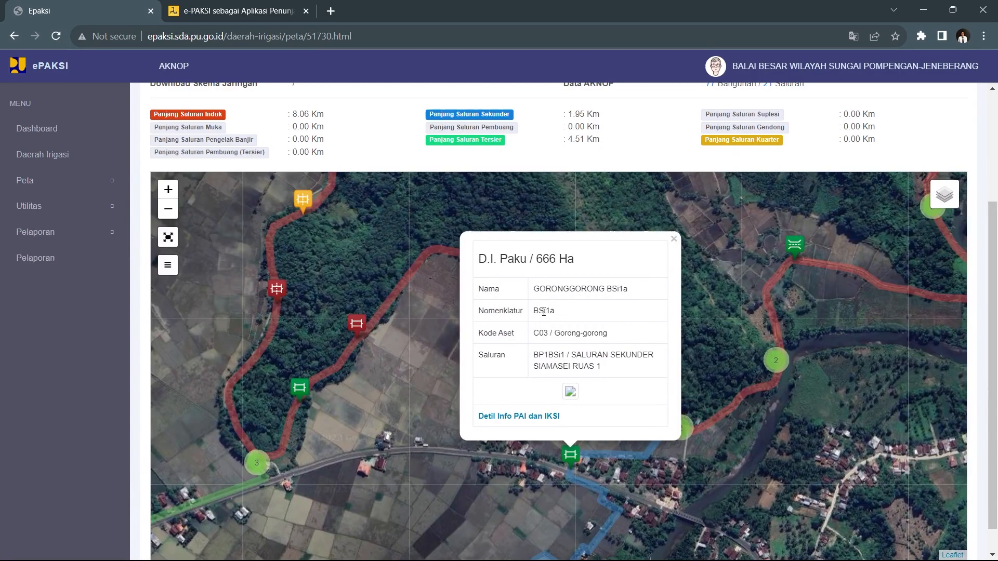
{"action": "left_click", "coordinate": [736, 394]}
{"action": "left_click_drag", "start_coordinate": [733, 430], "coordinate": [396, 357]}
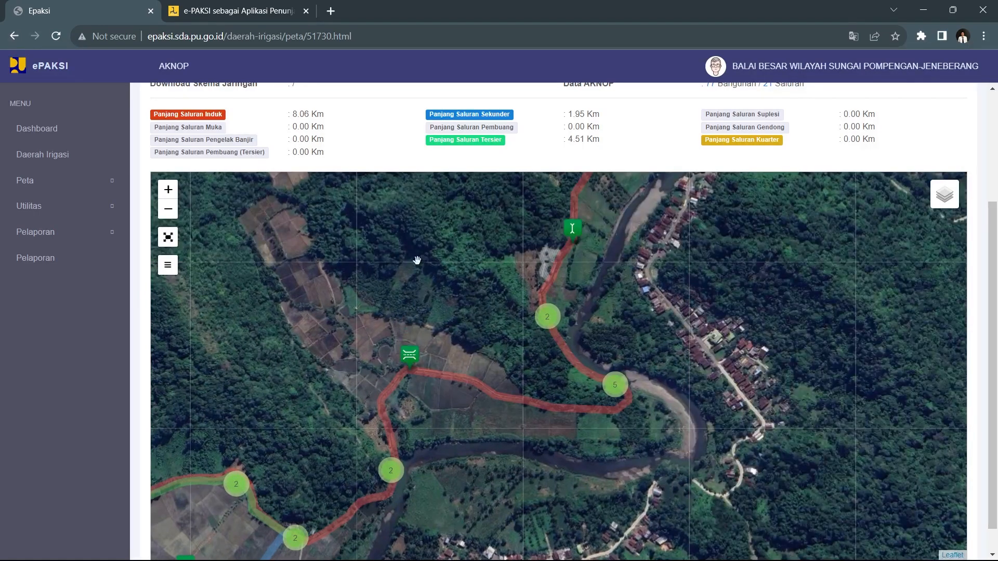
Trace the red main channel on the map up to the river weir and check the weir marker's details.
{"action": "scroll", "coordinate": [523, 157], "scroll_direction": "up", "scroll_amount": 3}
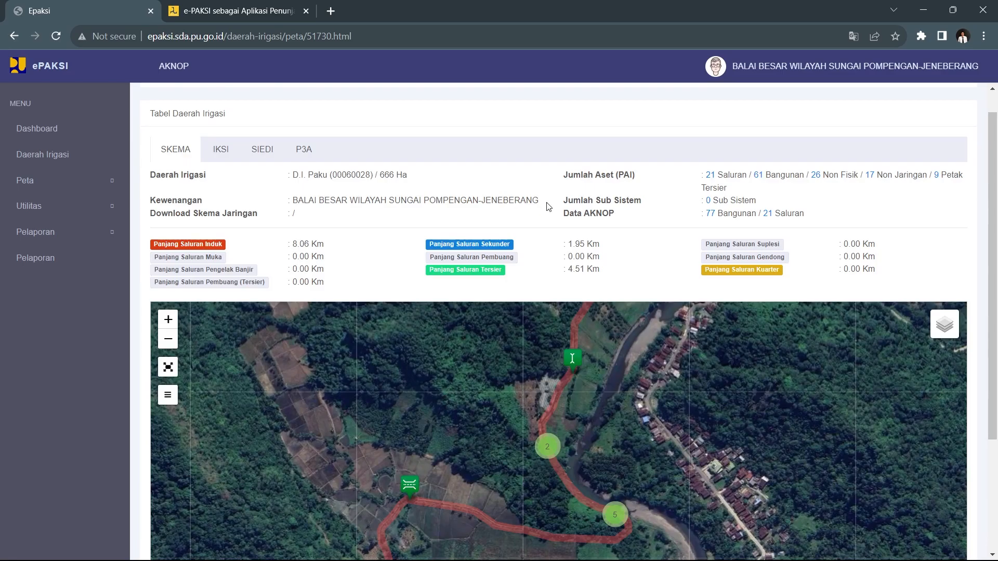
{"action": "scroll", "coordinate": [627, 249], "scroll_direction": "down", "scroll_amount": 5}
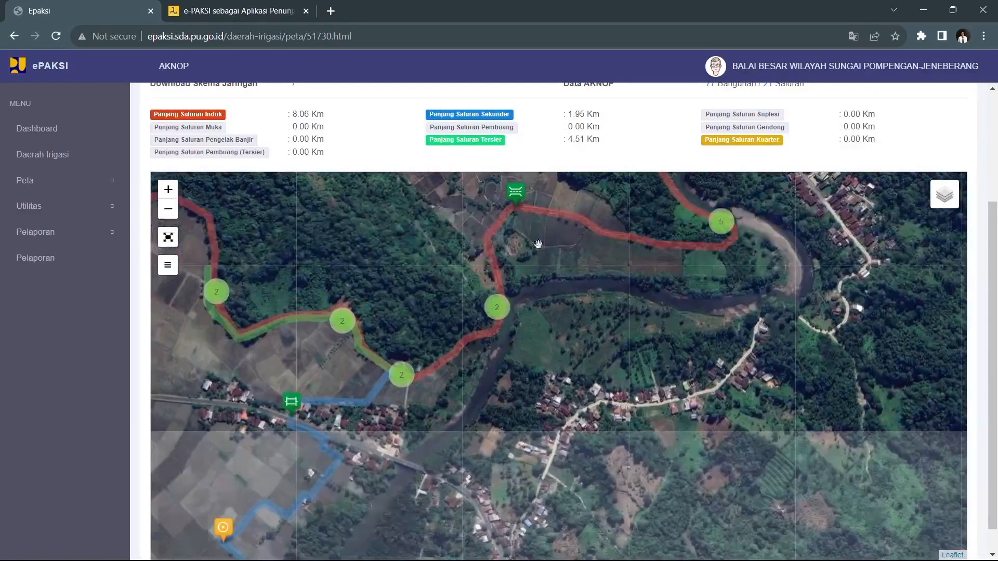
{"action": "left_click_drag", "start_coordinate": [459, 363], "coordinate": [661, 234]}
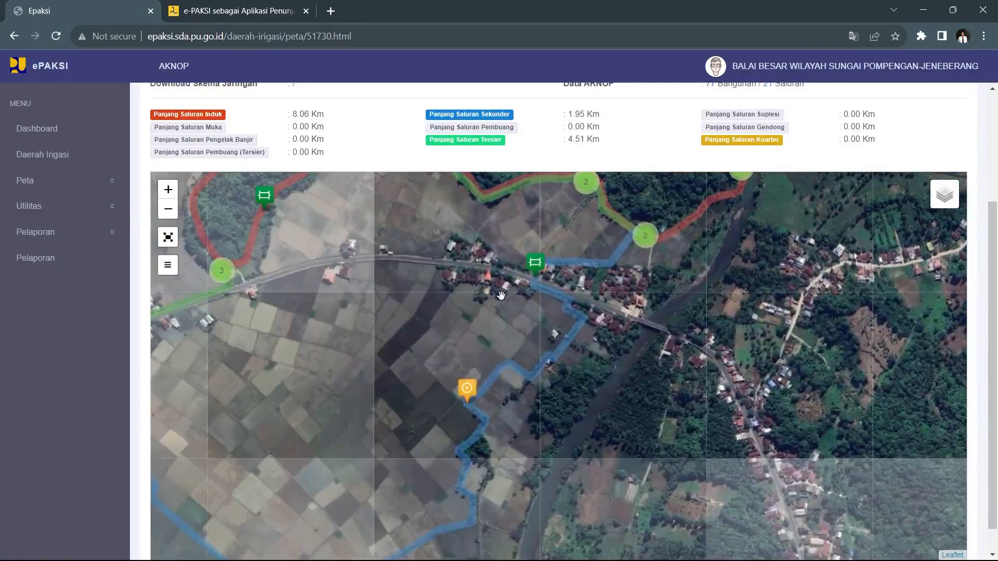
{"action": "scroll", "coordinate": [500, 294], "scroll_direction": "down", "scroll_amount": 1}
{"action": "left_click_drag", "start_coordinate": [448, 351], "coordinate": [379, 335]}
{"action": "left_click_drag", "start_coordinate": [619, 224], "coordinate": [430, 425]}
{"action": "left_click_drag", "start_coordinate": [364, 224], "coordinate": [457, 352]}
{"action": "scroll", "coordinate": [456, 350], "scroll_direction": "up", "scroll_amount": 3}
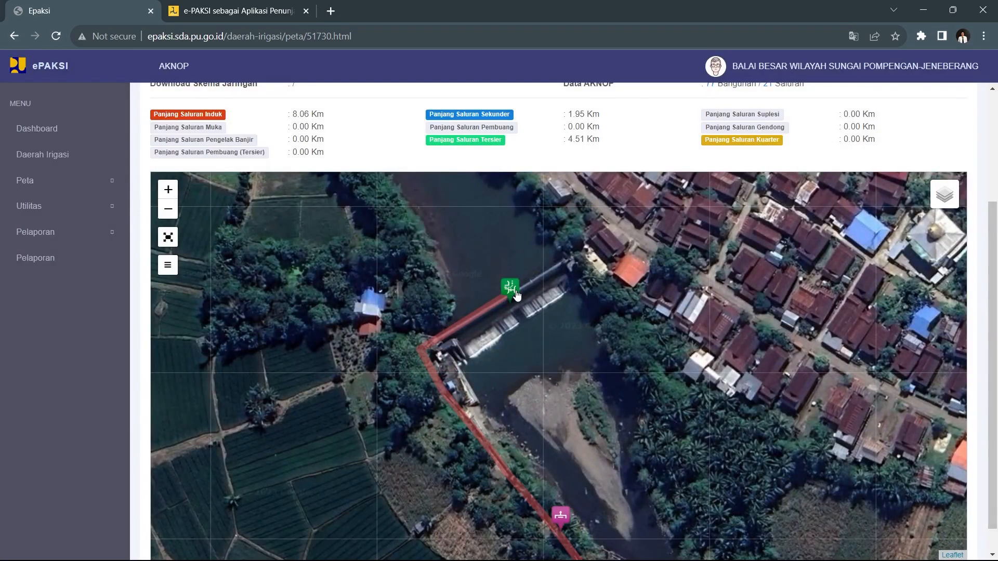
{"action": "left_click", "coordinate": [512, 291]}
{"action": "left_click", "coordinate": [706, 356]}
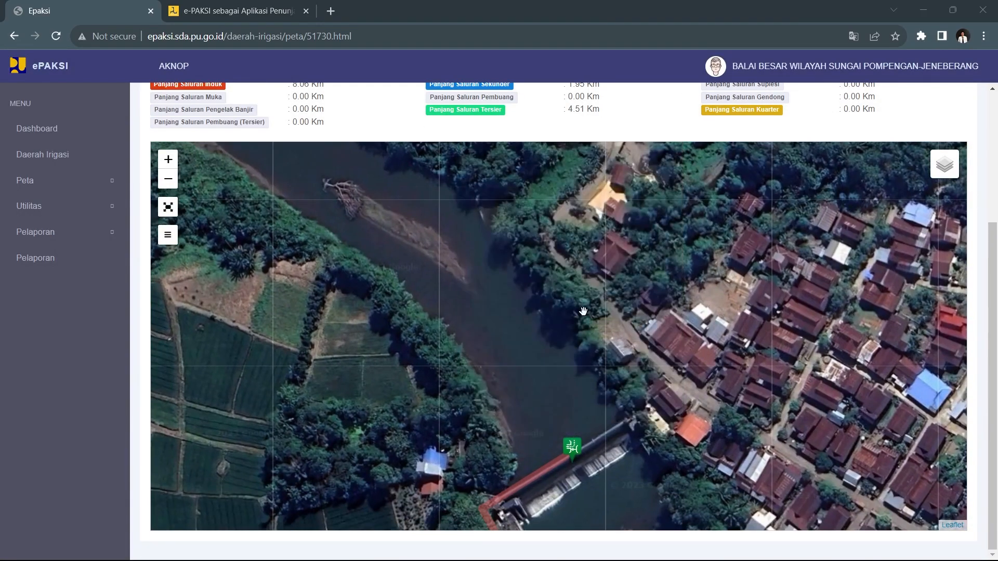
Switch to AutoCAD and find the Bendung Permanen symbol in the legend.
{"action": "key", "text": "alt+Tab"}
{"action": "scroll", "coordinate": [439, 317], "scroll_direction": "up", "scroll_amount": 4}
{"action": "middle_click_drag", "start_coordinate": [438, 271], "coordinate": [396, 352]}
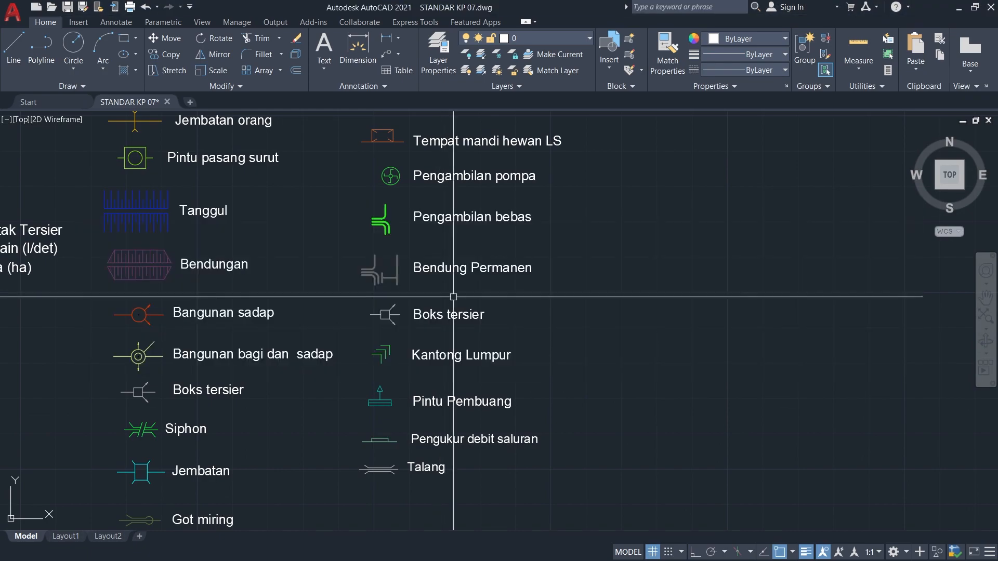
Close the video in VLC media player and check the weir marker's details on the ePAKSI page in Google Chrome.
{"action": "key", "text": "alt+Tab"}
{"action": "key", "text": "alt+Tab"}
{"action": "key", "text": "alt+Tab"}
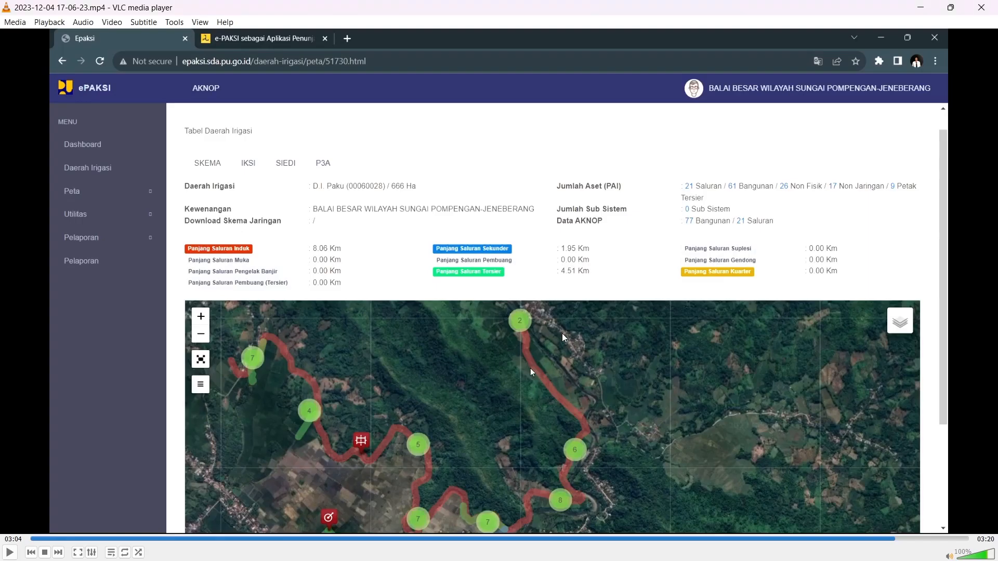
{"action": "left_click", "coordinate": [983, 7]}
{"action": "key", "text": "alt+Tab"}
{"action": "left_click", "coordinate": [554, 353]}
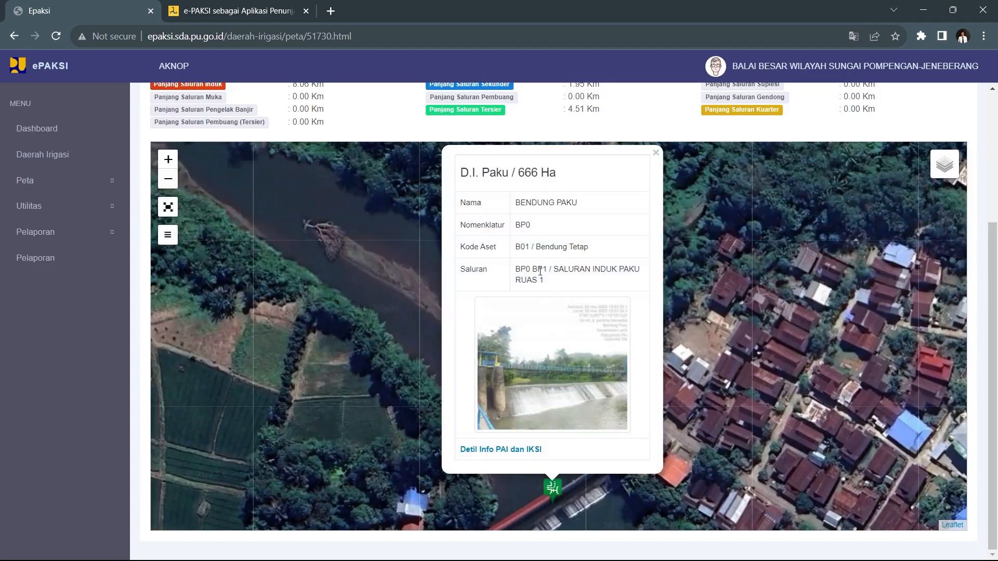
Switch to AutoCAD and copy the Bendung Permanen symbol from the legend to an empty drawing area.
{"action": "key", "text": "alt+Tab"}
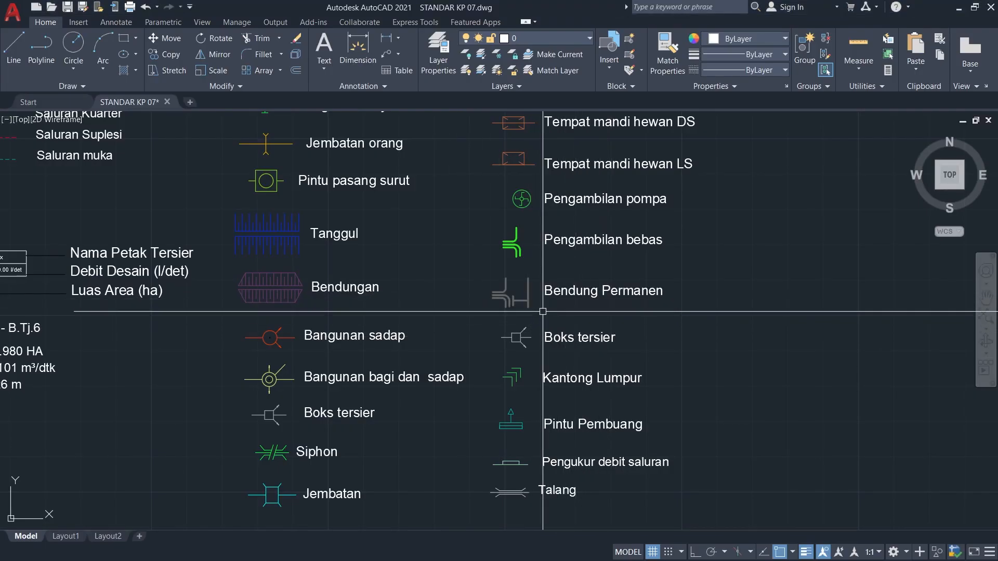
{"action": "left_click", "coordinate": [506, 303]}
{"action": "type", "text": "co"}
{"action": "key", "text": "space"}
{"action": "left_click", "coordinate": [494, 297]}
{"action": "scroll", "coordinate": [687, 201], "scroll_direction": "down", "scroll_amount": 3}
{"action": "middle_click_drag", "start_coordinate": [638, 239], "coordinate": [275, 458]}
{"action": "scroll", "coordinate": [457, 263], "scroll_direction": "down", "scroll_amount": 1}
{"action": "middle_click_drag", "start_coordinate": [454, 263], "coordinate": [384, 364]}
{"action": "scroll", "coordinate": [491, 252], "scroll_direction": "up", "scroll_amount": 3}
{"action": "middle_click_drag", "start_coordinate": [518, 225], "coordinate": [455, 370]}
{"action": "left_click", "coordinate": [499, 273]}
{"action": "scroll", "coordinate": [481, 282], "scroll_direction": "up", "scroll_amount": 4}
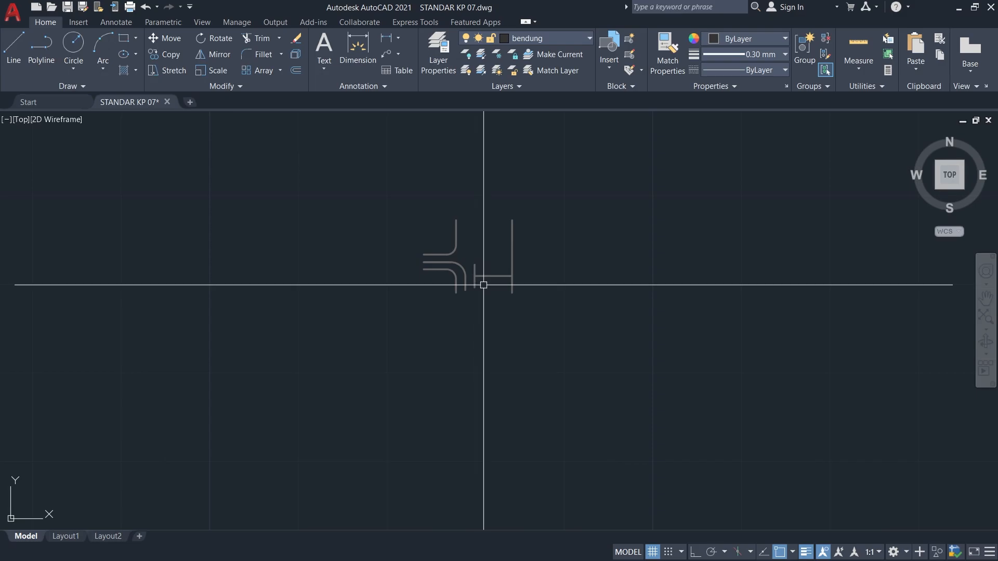
Switch to the ePAKSI map and examine how the main channel runs from the weir along the river.
{"action": "scroll", "coordinate": [635, 329], "scroll_direction": "down", "scroll_amount": 1}
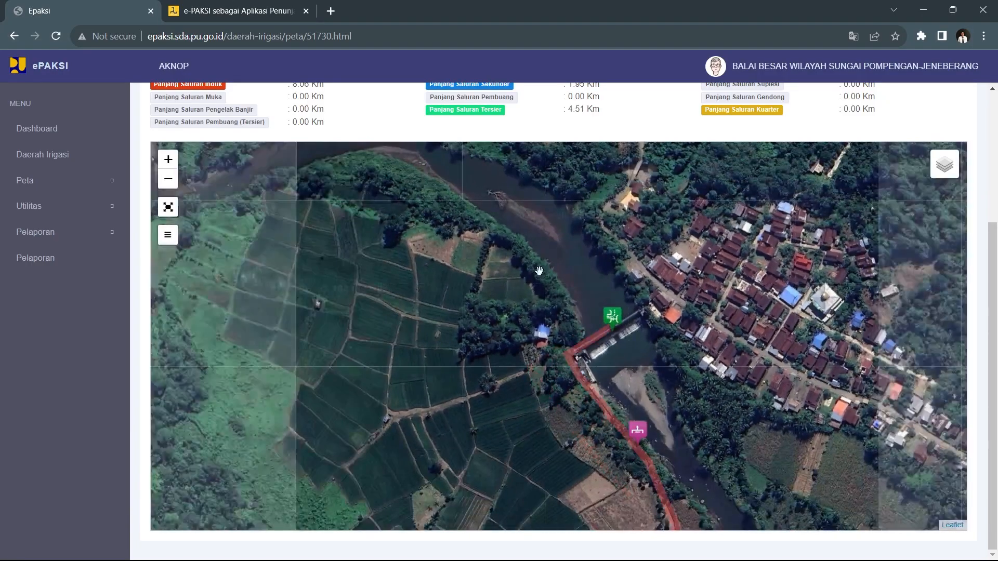
{"action": "left_click_drag", "start_coordinate": [541, 281], "coordinate": [474, 288]}
{"action": "scroll", "coordinate": [514, 325], "scroll_direction": "down", "scroll_amount": 1}
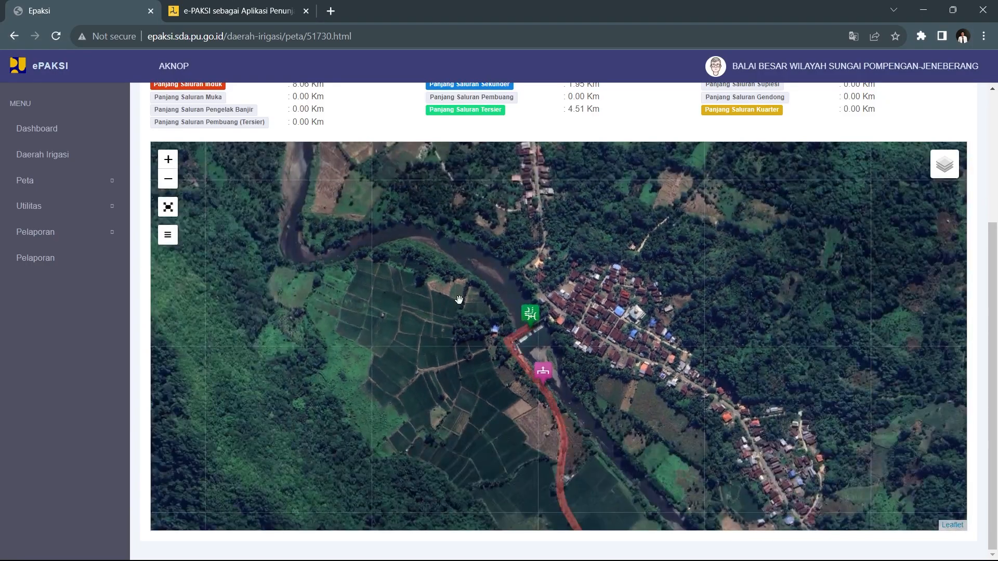
{"action": "scroll", "coordinate": [457, 283], "scroll_direction": "up", "scroll_amount": 1}
{"action": "left_click_drag", "start_coordinate": [634, 432], "coordinate": [607, 373]}
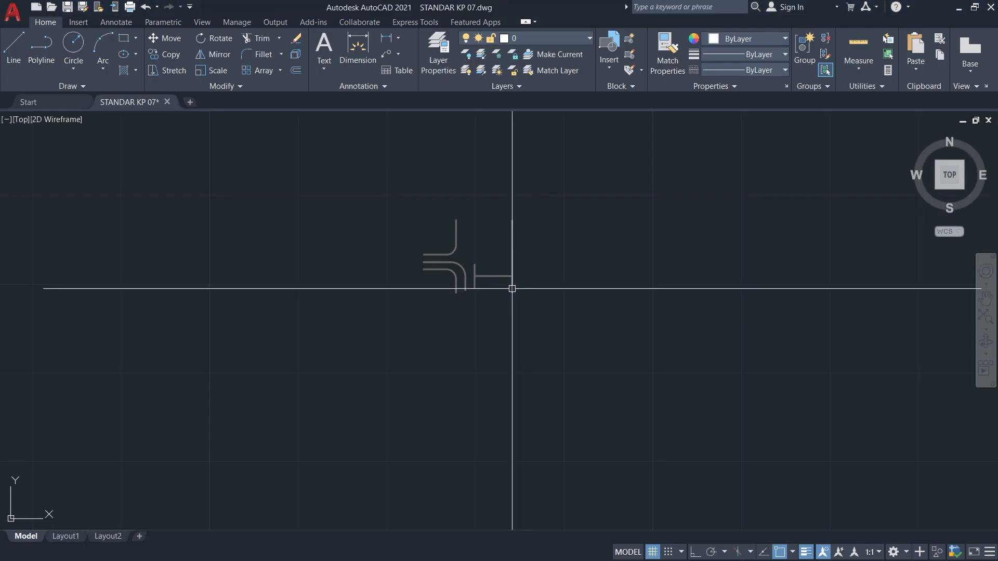
Switch to AutoCAD and rotate the copied weir symbol a quarter turn counterclockwise so its channel outlet points downward.
{"action": "left_click_drag", "start_coordinate": [510, 286], "coordinate": [435, 279]}
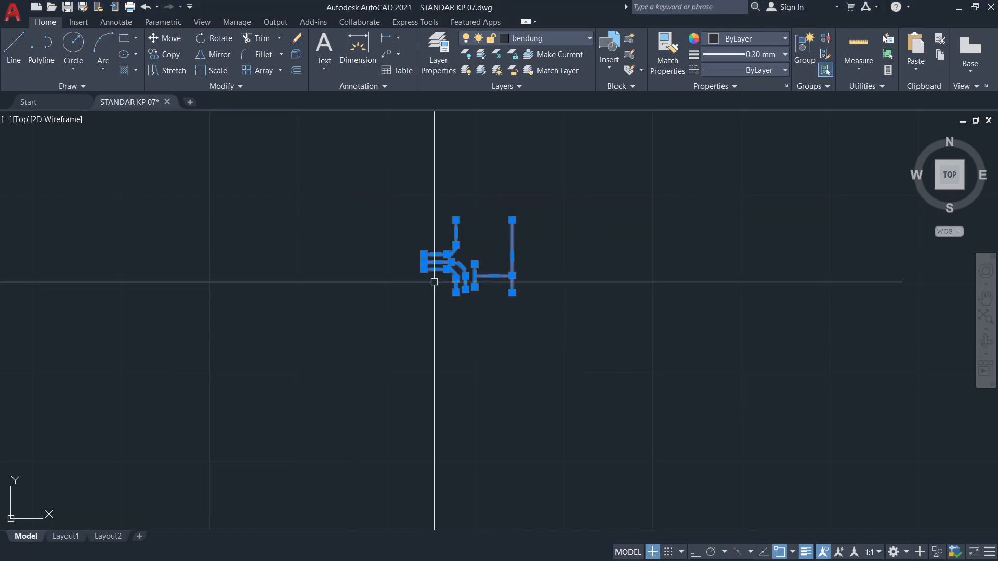
{"action": "type", "text": "ro"}
{"action": "key", "text": "Return"}
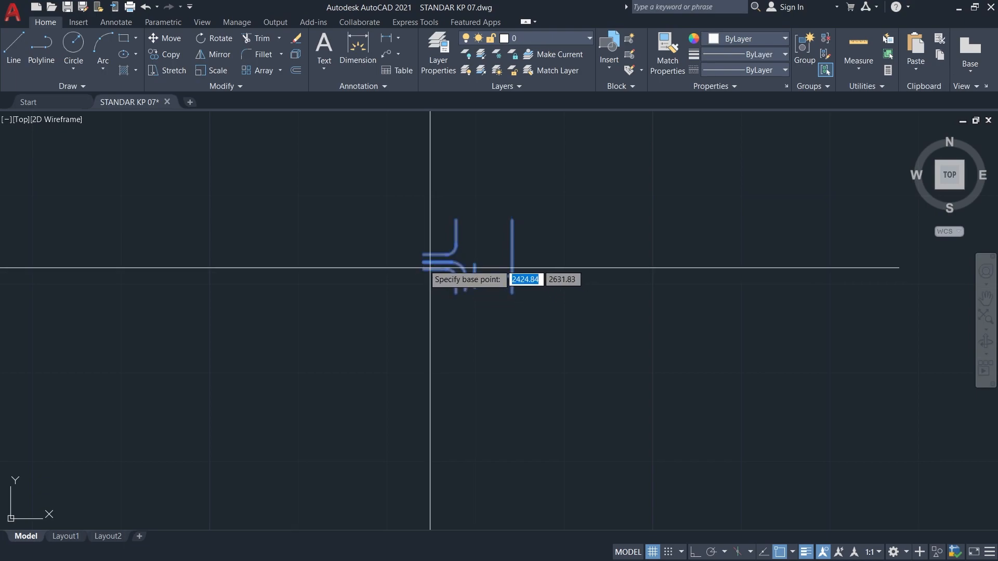
{"action": "left_click", "coordinate": [424, 262]}
{"action": "key", "text": "Return"}
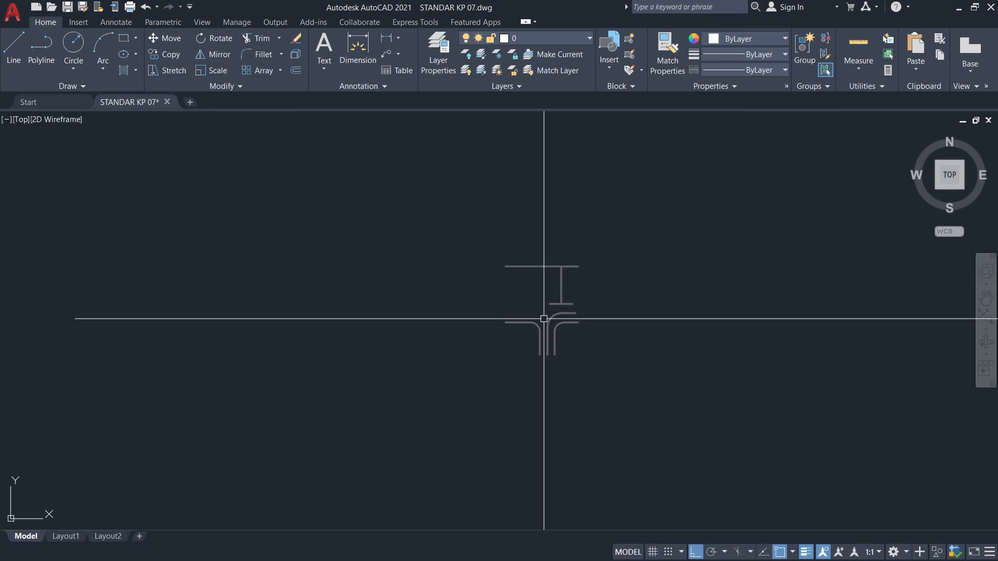
Draw a long vertical line straight down from the outlet of the rotated weir symbol.
{"action": "mouse_move", "coordinate": [543, 407]}
{"action": "middle_mouse_down"}
{"action": "mouse_move", "coordinate": [543, 319]}
{"action": "mouse_move", "coordinate": [543, 335]}
{"action": "middle_mouse_up"}
{"action": "left_click", "coordinate": [546, 279]}
{"action": "mouse_move", "coordinate": [567, 460]}
{"action": "middle_mouse_down"}
{"action": "mouse_move", "coordinate": [552, 241]}
{"action": "mouse_move", "coordinate": [480, 393]}
{"action": "mouse_move", "coordinate": [688, 260]}
{"action": "middle_mouse_up"}
{"action": "left_click", "coordinate": [548, 488]}
{"action": "key", "text": "Escape"}
{"action": "scroll", "coordinate": [551, 241], "scroll_direction": "down", "scroll_amount": 1}
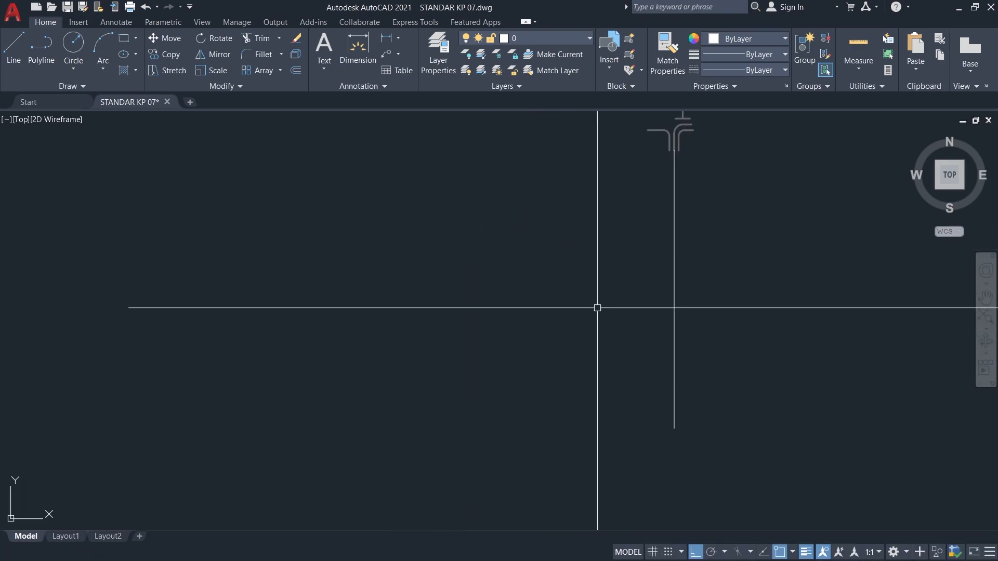
Switch to the ePAKSI map and check the asset type of the channel leaving the weir.
{"action": "key", "text": "alt+Tab"}
{"action": "left_click", "coordinate": [523, 350]}
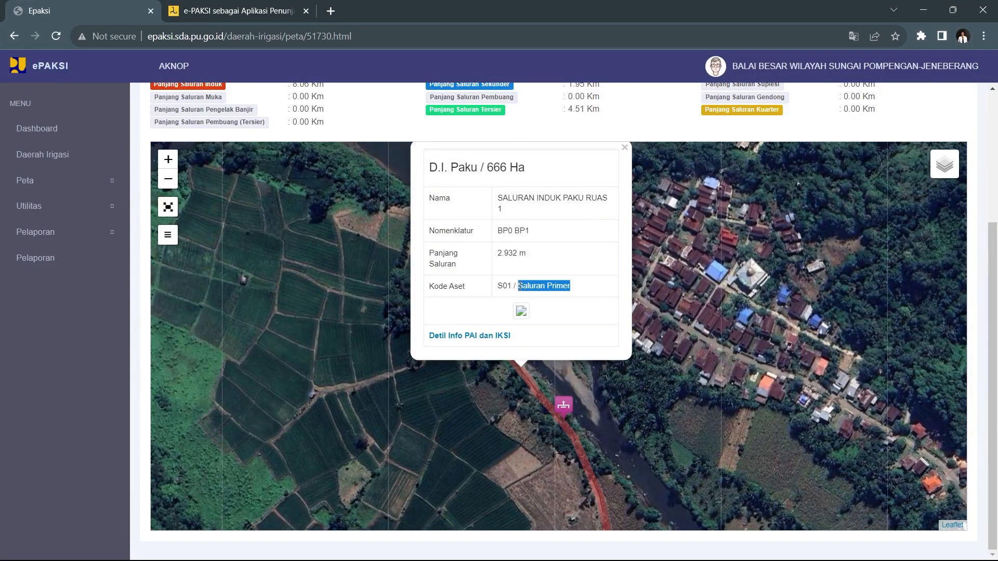
{"action": "left_click", "coordinate": [677, 324]}
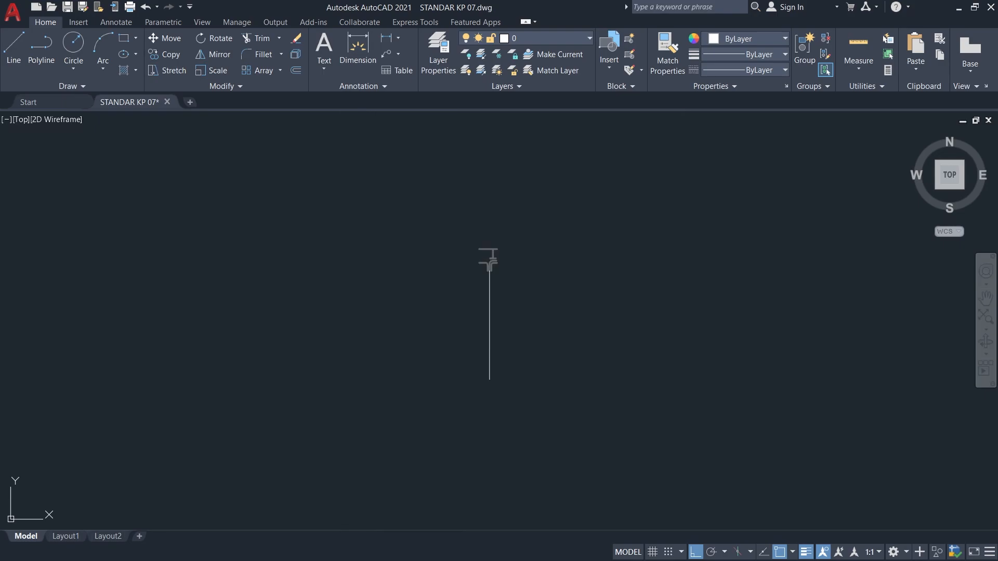
In AutoCAD, match the properties of the Saluran Primer legend line onto the vertical line below the weir symbol.
{"action": "middle_click_drag", "start_coordinate": [111, 527], "coordinate": [416, 305]}
{"action": "scroll", "coordinate": [416, 305], "scroll_direction": "down", "scroll_amount": 2}
{"action": "middle_click_drag", "start_coordinate": [233, 438], "coordinate": [275, 323]}
{"action": "scroll", "coordinate": [247, 345], "scroll_direction": "up", "scroll_amount": 4}
{"action": "middle_click_drag", "start_coordinate": [486, 212], "coordinate": [390, 292]}
{"action": "scroll", "coordinate": [390, 293], "scroll_direction": "up", "scroll_amount": 1}
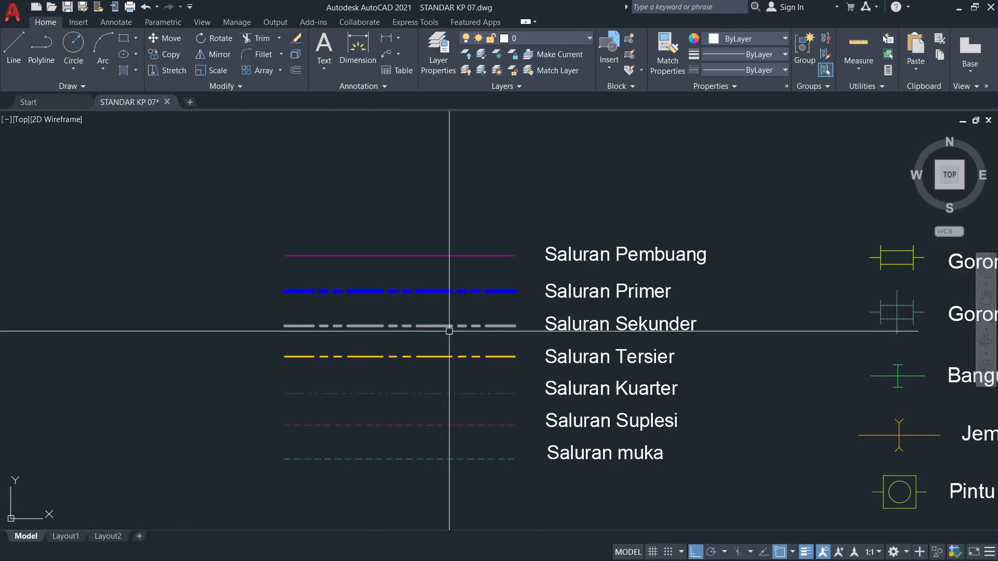
{"action": "type", "text": "a"}
{"action": "key", "text": "Return"}
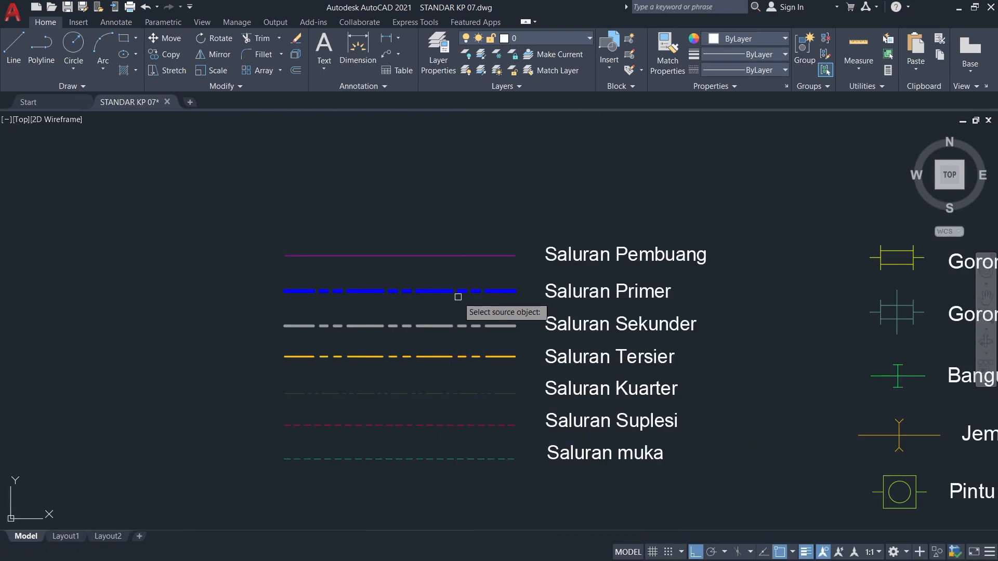
{"action": "scroll", "coordinate": [596, 194], "scroll_direction": "down", "scroll_amount": 3}
{"action": "middle_click_drag", "start_coordinate": [596, 193], "coordinate": [152, 407]}
{"action": "middle_click_drag", "start_coordinate": [640, 165], "coordinate": [352, 381]}
{"action": "scroll", "coordinate": [501, 156], "scroll_direction": "up", "scroll_amount": 4}
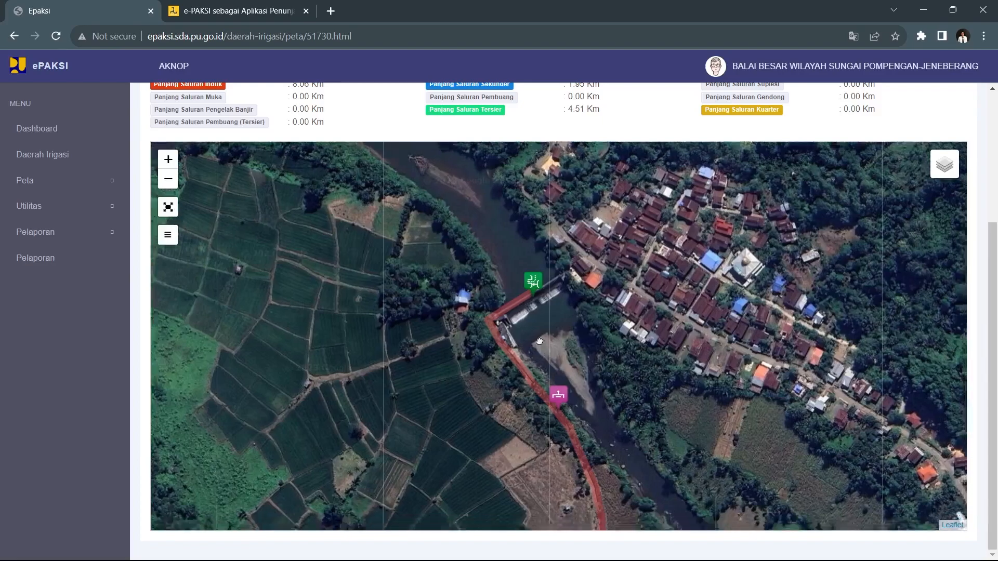
Check the pink structure marker below the weir in ePAKSI and find the Bangunan pembuang symbol in the AutoCAD legend.
{"action": "left_click", "coordinate": [558, 393]}
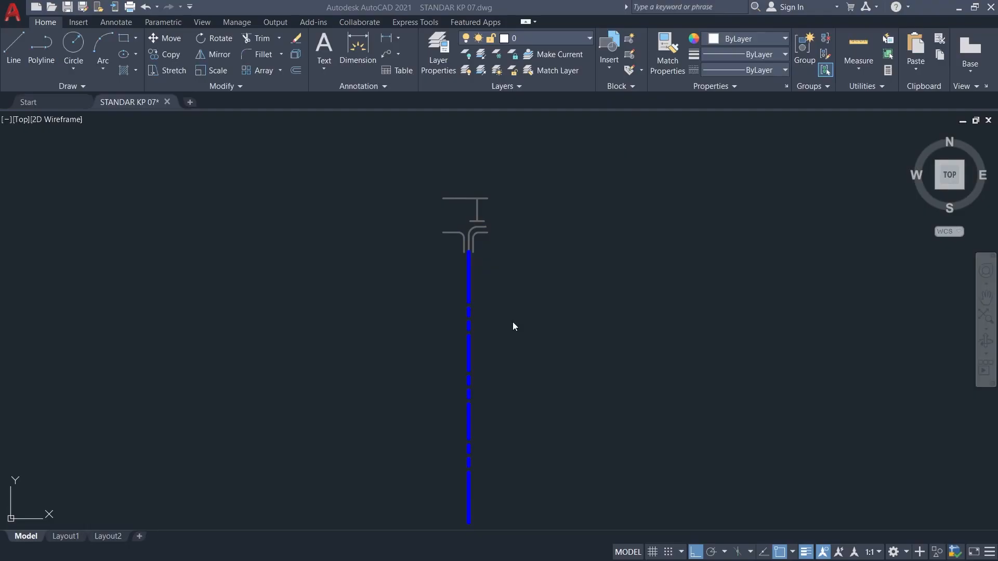
{"action": "scroll", "coordinate": [386, 394], "scroll_direction": "down", "scroll_amount": 3}
{"action": "mouse_move", "coordinate": [385, 394]}
{"action": "middle_mouse_down"}
{"action": "mouse_move", "coordinate": [601, 214]}
{"action": "mouse_move", "coordinate": [553, 258]}
{"action": "middle_mouse_up"}
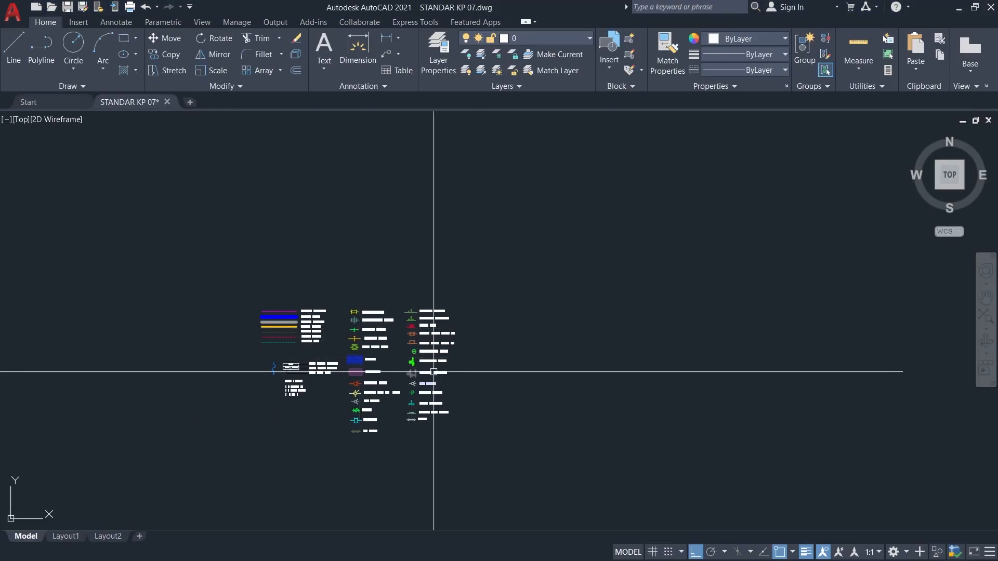
{"action": "scroll", "coordinate": [430, 368], "scroll_direction": "up", "scroll_amount": 6}
{"action": "scroll", "coordinate": [490, 223], "scroll_direction": "down", "scroll_amount": 3}
{"action": "scroll", "coordinate": [494, 261], "scroll_direction": "up", "scroll_amount": 6}
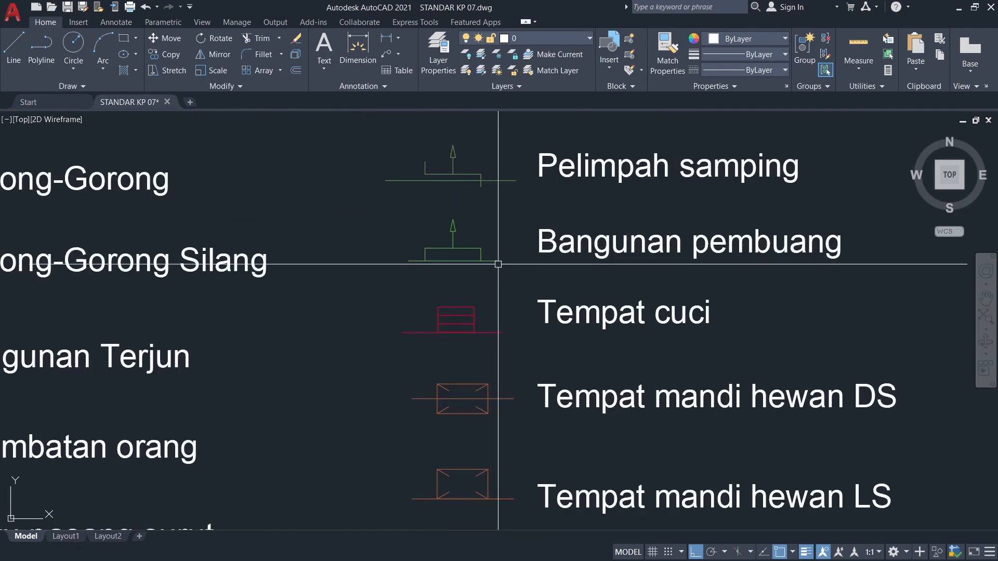
Copy the Bangunan pembuang symbol from the legend to the space right of the blue primary channel line.
{"action": "left_click", "coordinate": [520, 272]}
{"action": "left_click", "coordinate": [381, 208]}
{"action": "type", "text": "co"}
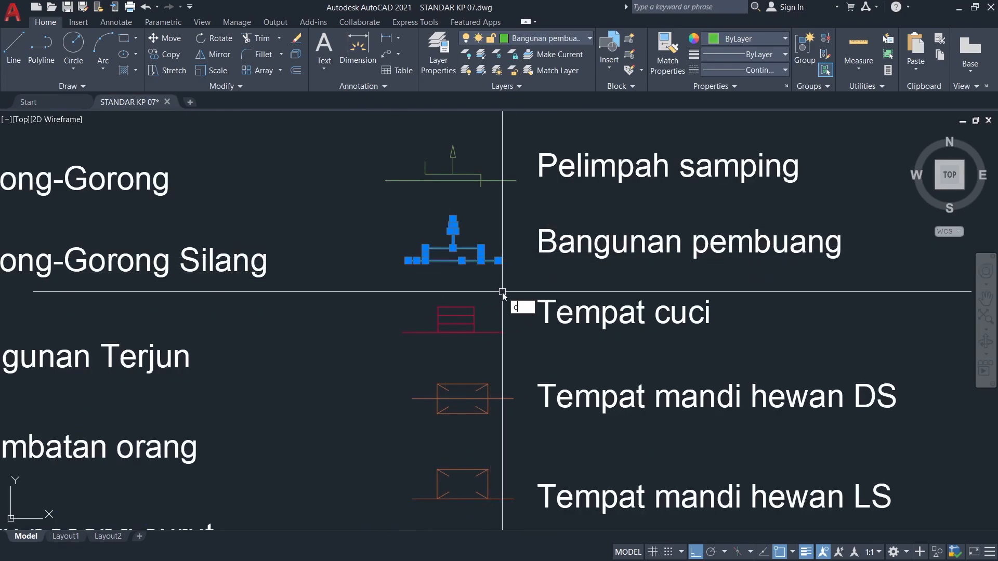
{"action": "key", "text": "Return"}
{"action": "left_click", "coordinate": [500, 260]}
{"action": "scroll", "coordinate": [513, 262], "scroll_direction": "down", "scroll_amount": 5}
{"action": "middle_click_drag", "start_coordinate": [618, 207], "coordinate": [408, 388]}
{"action": "middle_click_drag", "start_coordinate": [426, 171], "coordinate": [407, 390]}
{"action": "key", "text": "F8"}
{"action": "left_click", "coordinate": [592, 436]}
{"action": "key", "text": "Escape"}
{"action": "scroll", "coordinate": [551, 403], "scroll_direction": "up", "scroll_amount": 2}
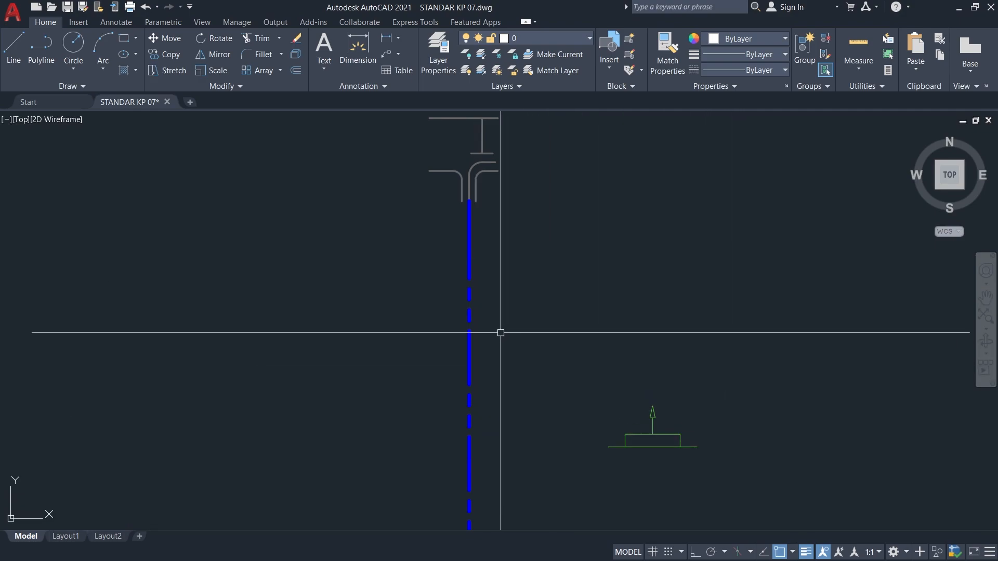
{"action": "left_click", "coordinate": [470, 314]}
{"action": "scroll", "coordinate": [494, 285], "scroll_direction": "down", "scroll_amount": 5}
{"action": "scroll", "coordinate": [479, 276], "scroll_direction": "up", "scroll_amount": 3}
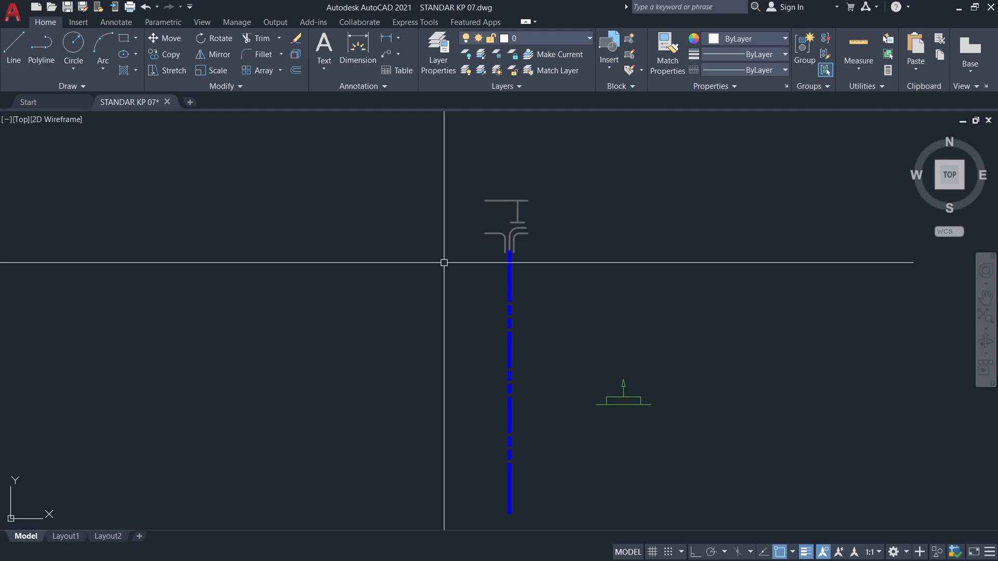
Copy the B.Tj.5 - B.Tj.6 channel label with its A, Q and L values to the left of the blue primary channel line.
{"action": "scroll", "coordinate": [398, 333], "scroll_direction": "down", "scroll_amount": 2}
{"action": "middle_click_drag", "start_coordinate": [343, 390], "coordinate": [550, 209]}
{"action": "middle_click_drag", "start_coordinate": [408, 317], "coordinate": [636, 167]}
{"action": "scroll", "coordinate": [395, 384], "scroll_direction": "down", "scroll_amount": 3}
{"action": "middle_click_drag", "start_coordinate": [358, 407], "coordinate": [582, 225]}
{"action": "scroll", "coordinate": [430, 369], "scroll_direction": "up", "scroll_amount": 5}
{"action": "scroll", "coordinate": [472, 357], "scroll_direction": "up", "scroll_amount": 3}
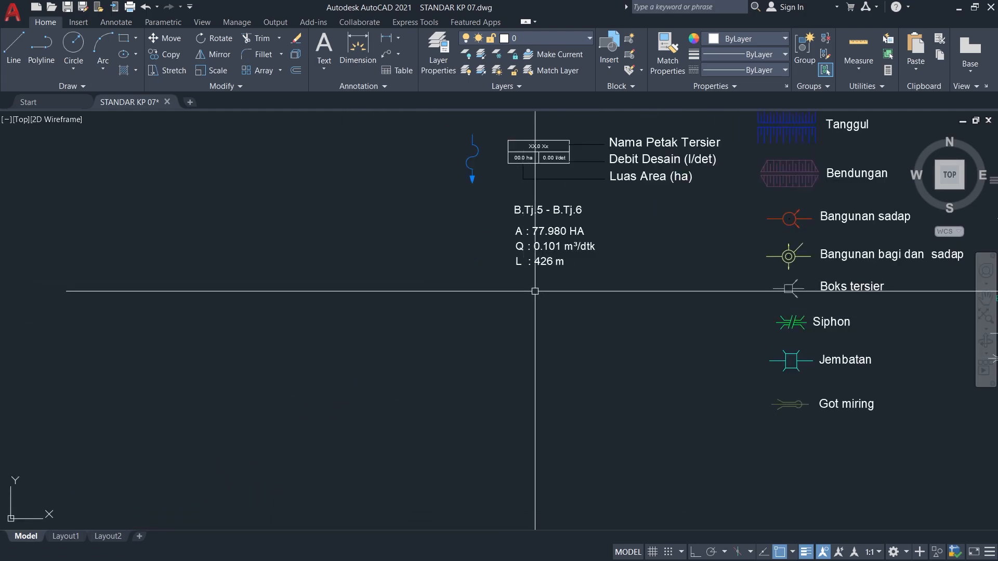
{"action": "type", "text": "co"}
{"action": "key", "text": "space"}
{"action": "left_click", "coordinate": [541, 259]}
{"action": "scroll", "coordinate": [541, 259], "scroll_direction": "down", "scroll_amount": 8}
{"action": "middle_click_drag", "start_coordinate": [464, 292], "coordinate": [314, 399]}
{"action": "scroll", "coordinate": [656, 133], "scroll_direction": "up", "scroll_amount": 10}
{"action": "middle_click_drag", "start_coordinate": [707, 256], "coordinate": [485, 328]}
{"action": "scroll", "coordinate": [477, 332], "scroll_direction": "up", "scroll_amount": 2}
{"action": "left_click", "coordinate": [369, 336]}
{"action": "key", "text": "Escape"}
{"action": "middle_click_drag", "start_coordinate": [398, 259], "coordinate": [509, 314]}
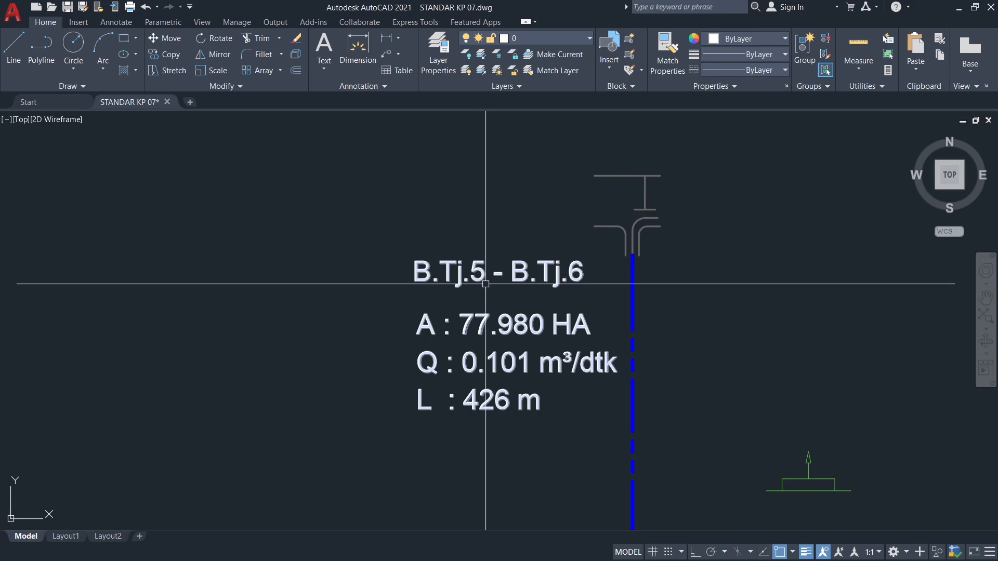
Look up the main channel's nomenclature on the ePAKSI map and rename the copied channel label in AutoCAD as BP0 - BP1.
{"action": "key", "text": "alt+Tab"}
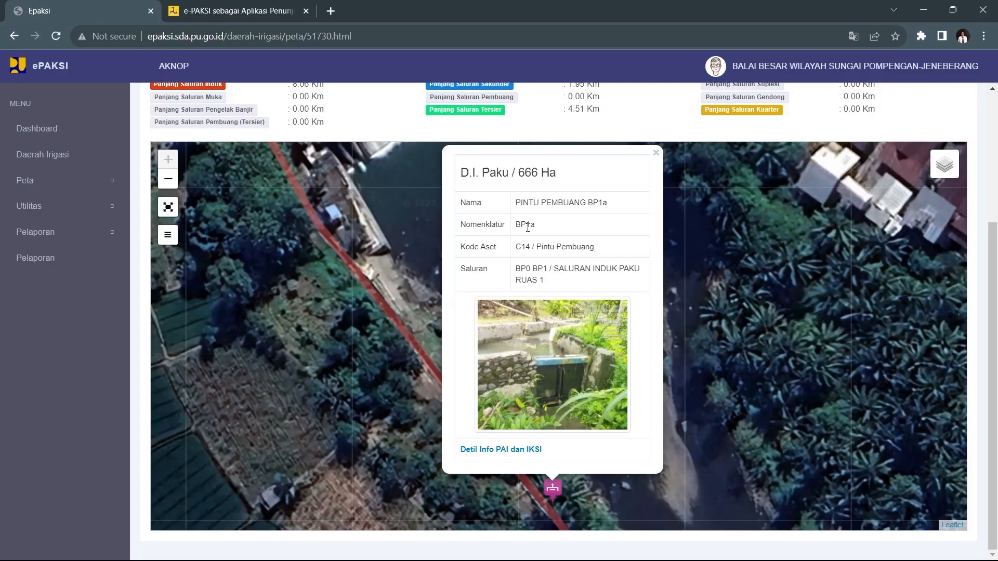
{"action": "left_click", "coordinate": [378, 297]}
{"action": "left_click_drag", "start_coordinate": [330, 319], "coordinate": [546, 464]}
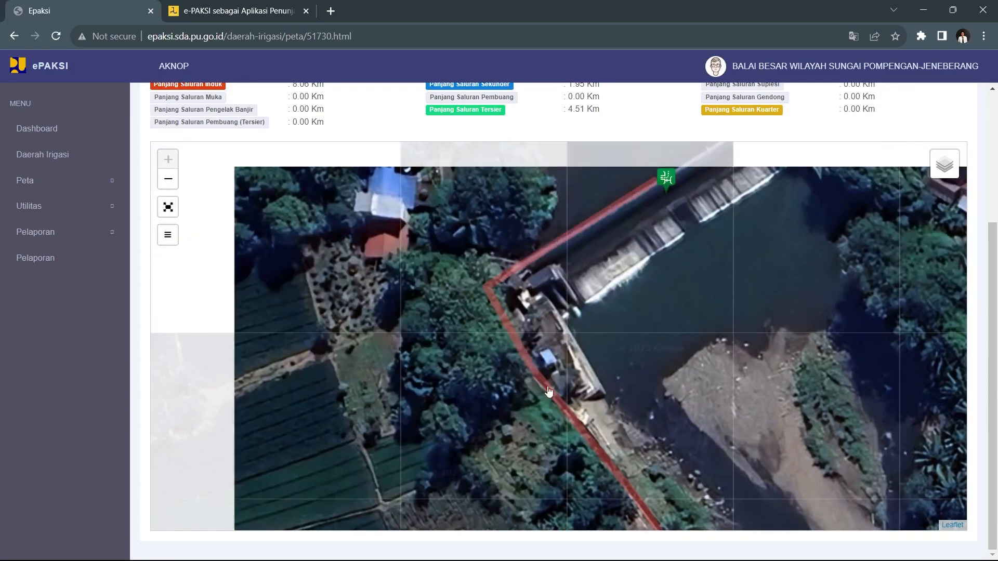
{"action": "left_click", "coordinate": [563, 408]}
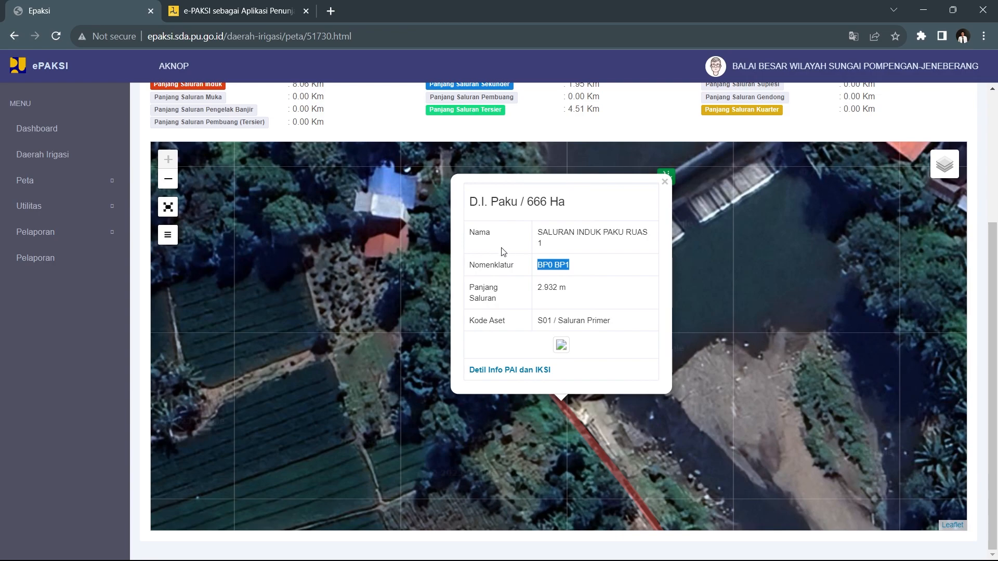
{"action": "key", "text": "alt+Tab"}
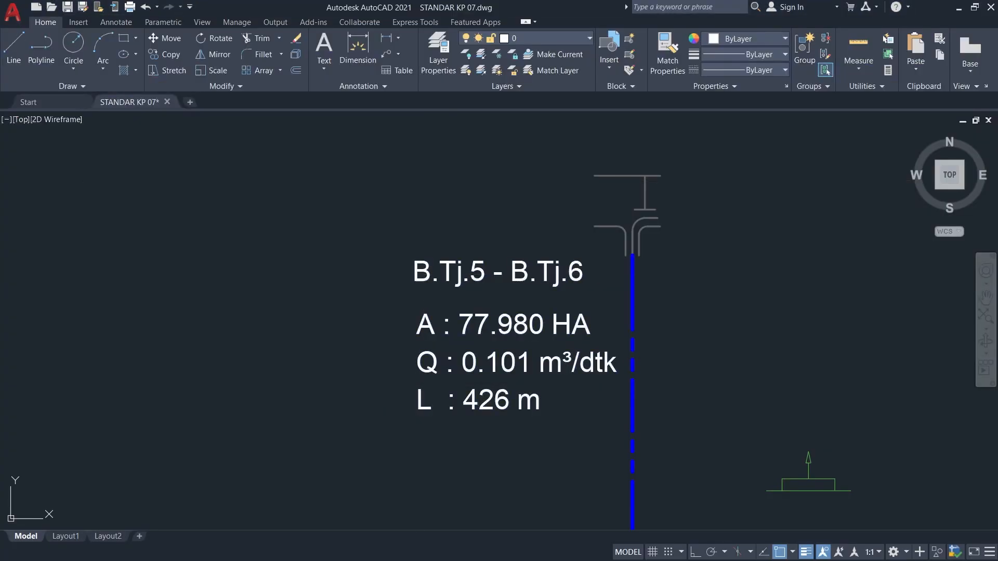
{"action": "double_click", "coordinate": [509, 288]}
{"action": "left_click", "coordinate": [535, 295]}
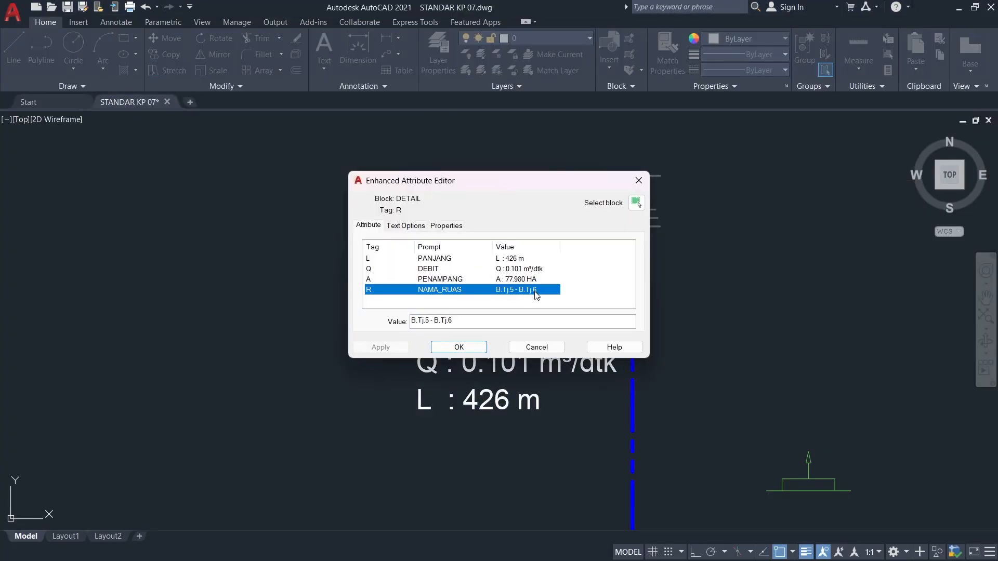
{"action": "key", "text": "Tab"}
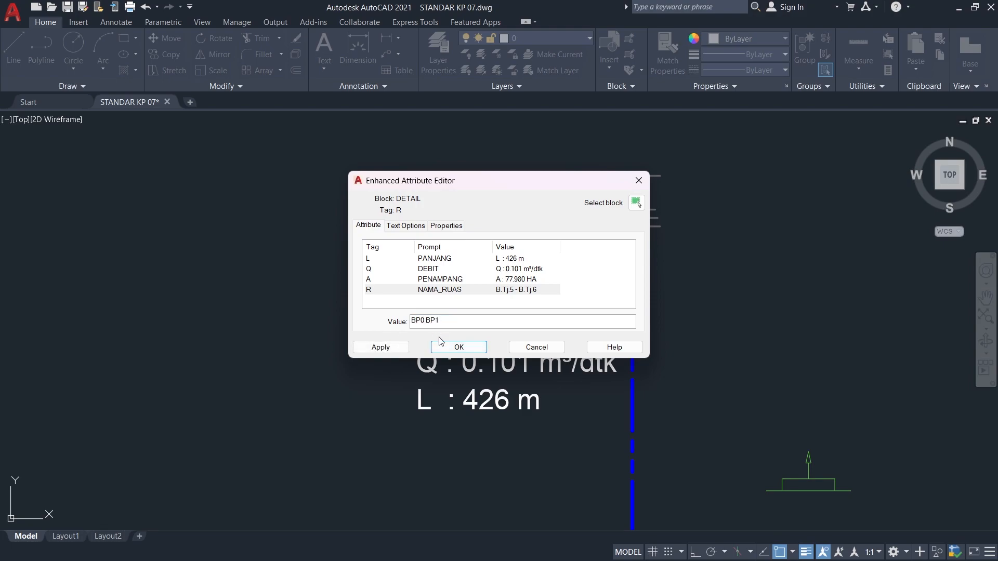
{"action": "left_click", "coordinate": [473, 351]}
{"action": "middle_click_drag", "start_coordinate": [467, 383], "coordinate": [443, 350]}
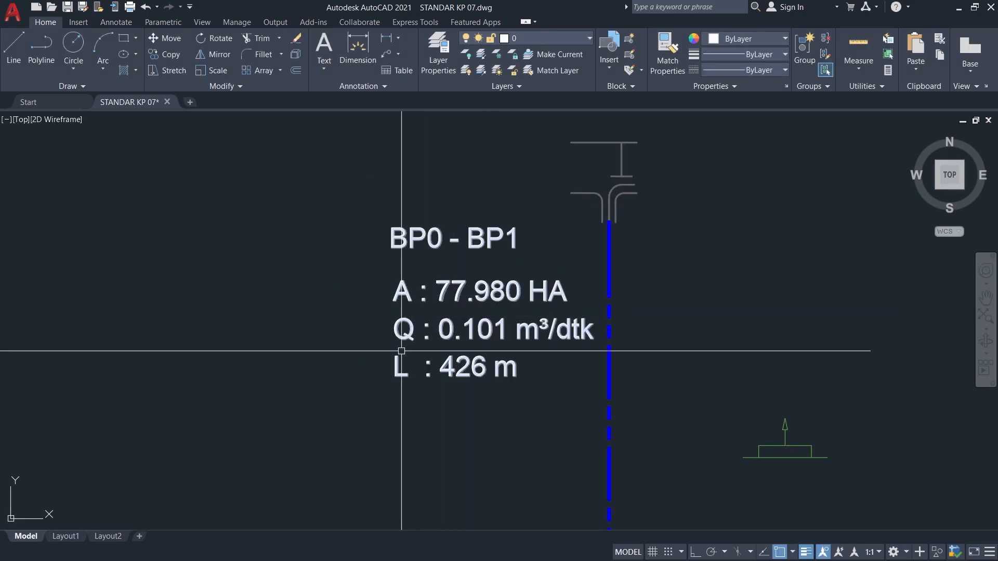
Open the channel's PAI and IKSI details in ePAKSI, and set the label's A attribute in AutoCAD to 601 HA.
{"action": "key", "text": "alt+Tab"}
{"action": "left_click", "coordinate": [497, 419]}
{"action": "left_click", "coordinate": [551, 396]}
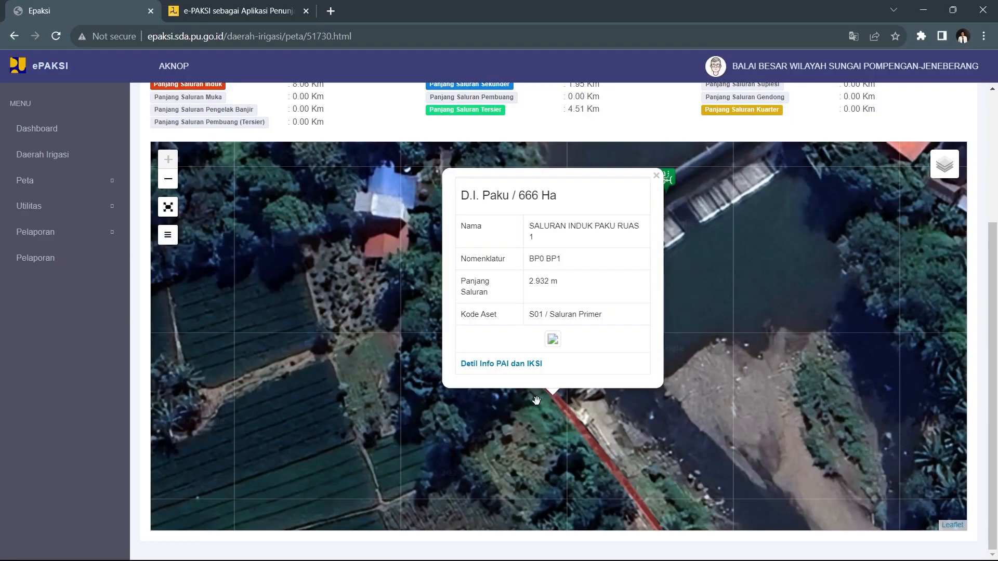
{"action": "left_click", "coordinate": [480, 370]}
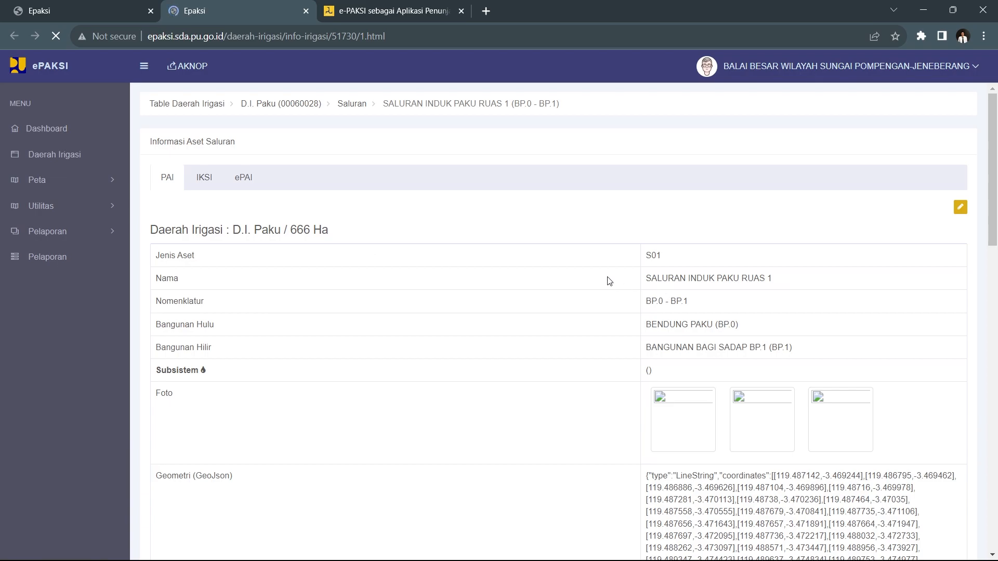
{"action": "scroll", "coordinate": [666, 300], "scroll_direction": "down", "scroll_amount": 12}
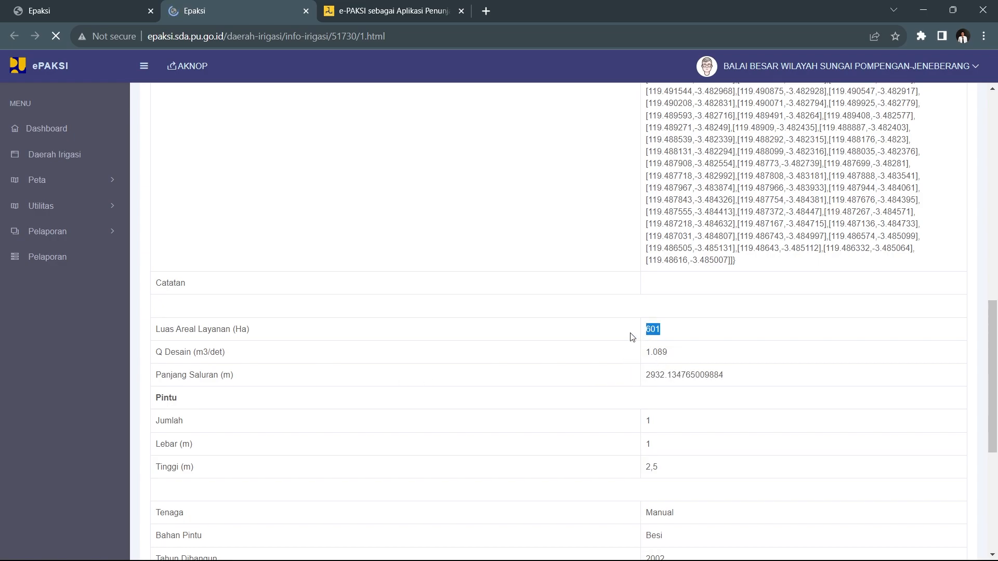
{"action": "key", "text": "alt+Tab"}
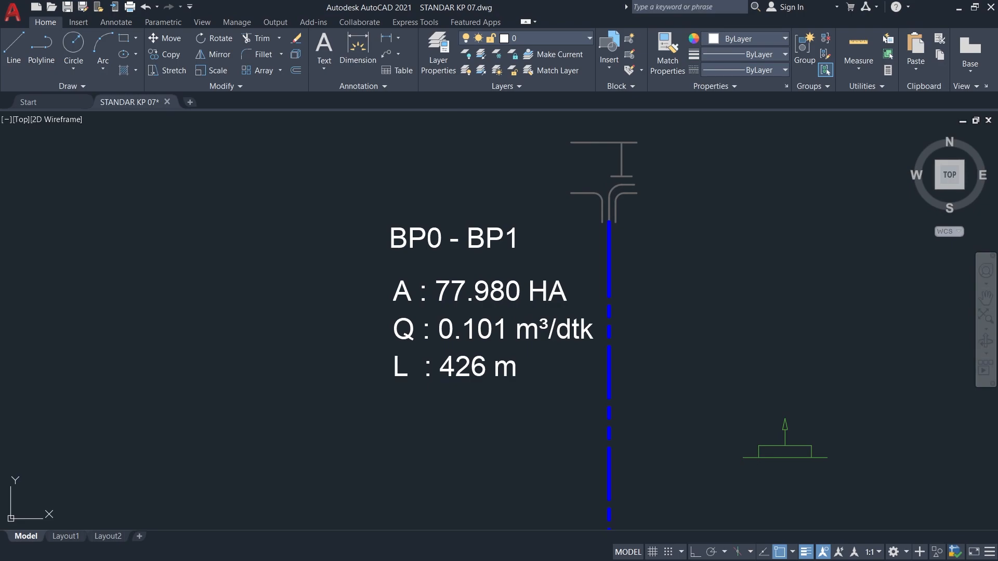
{"action": "double_click", "coordinate": [447, 293]}
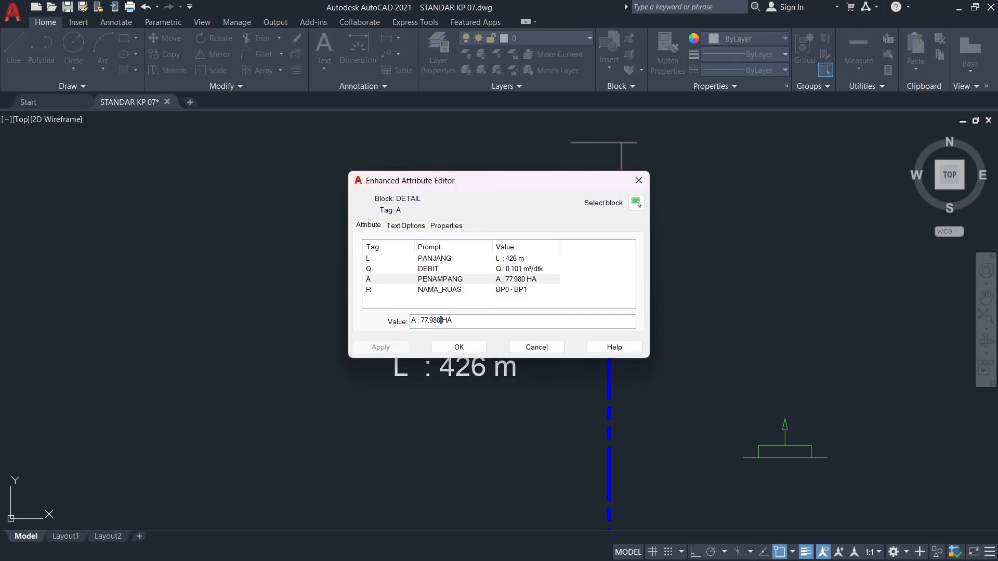
{"action": "type", "text": "601"}
{"action": "key", "text": "Return"}
Copy the channel's Q Desain value from ePAKSI and set the label's Q attribute in AutoCAD to 1.089 m³/dtk.
{"action": "key", "text": "alt+Tab"}
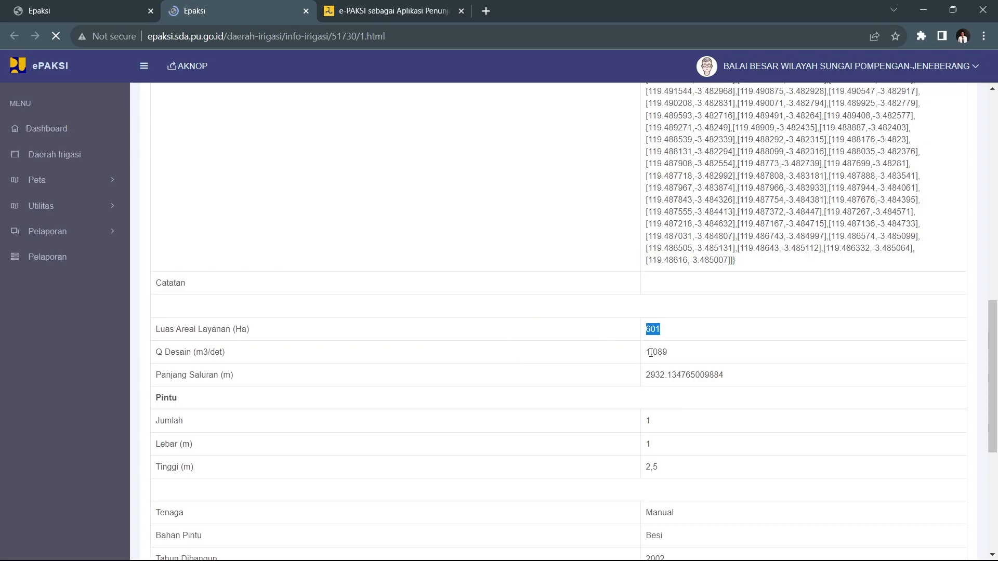
{"action": "key", "text": "alt+Tab"}
{"action": "double_click", "coordinate": [472, 312]}
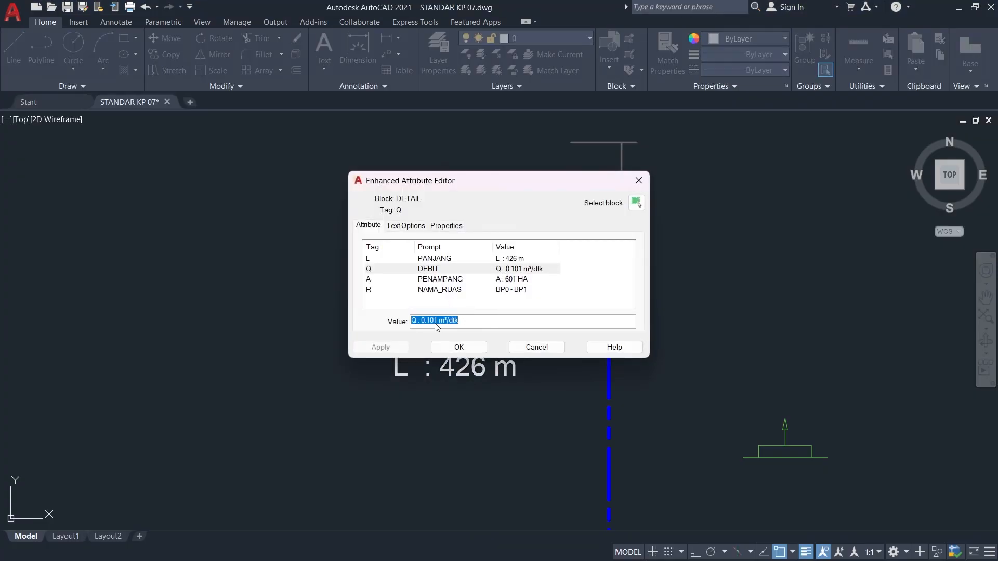
{"action": "left_click", "coordinate": [468, 353]}
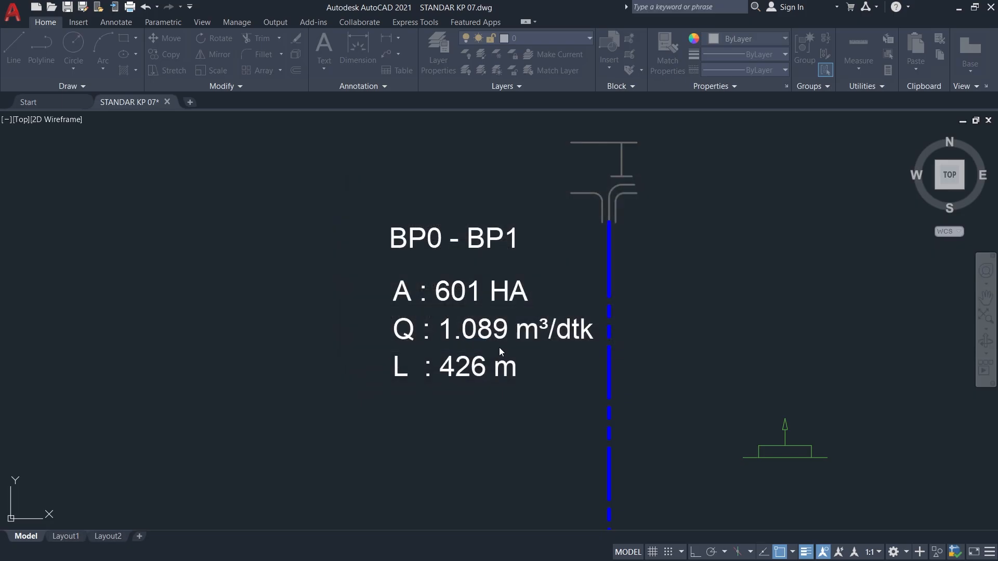
Copy the Panjang Saluran value from ePAKSI and set the label's L attribute in AutoCAD to 2932.134 m.
{"action": "key", "text": "alt+Tab"}
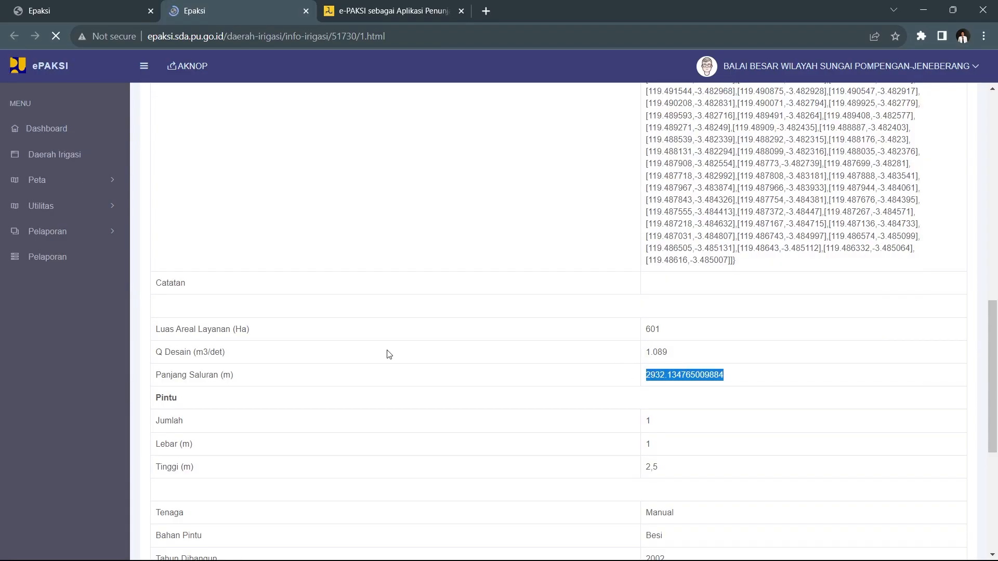
{"action": "key", "text": "alt+Tab"}
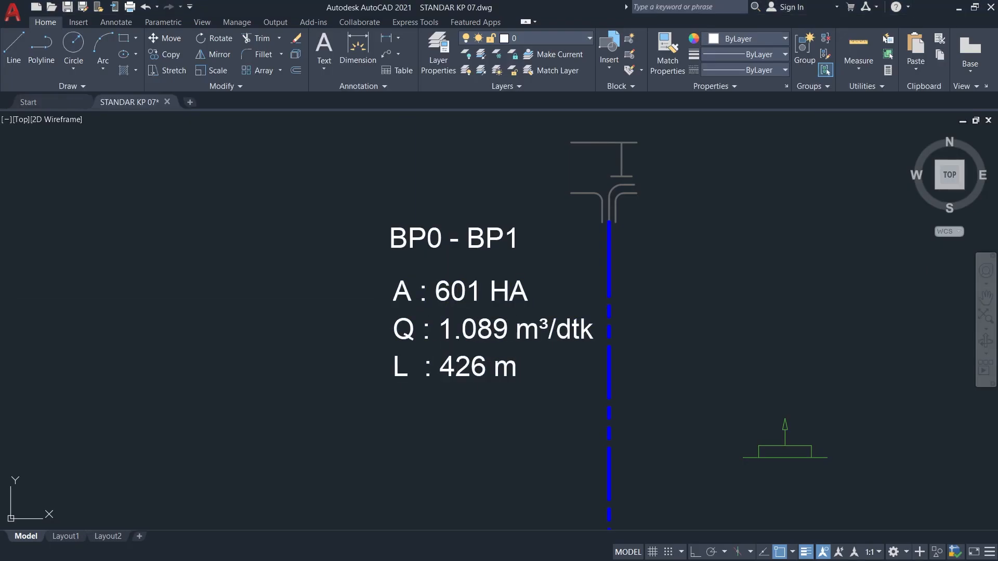
{"action": "double_click", "coordinate": [462, 359]}
{"action": "left_click_drag", "start_coordinate": [431, 325], "coordinate": [434, 325]}
{"action": "type", "text": "2932.134765009884"}
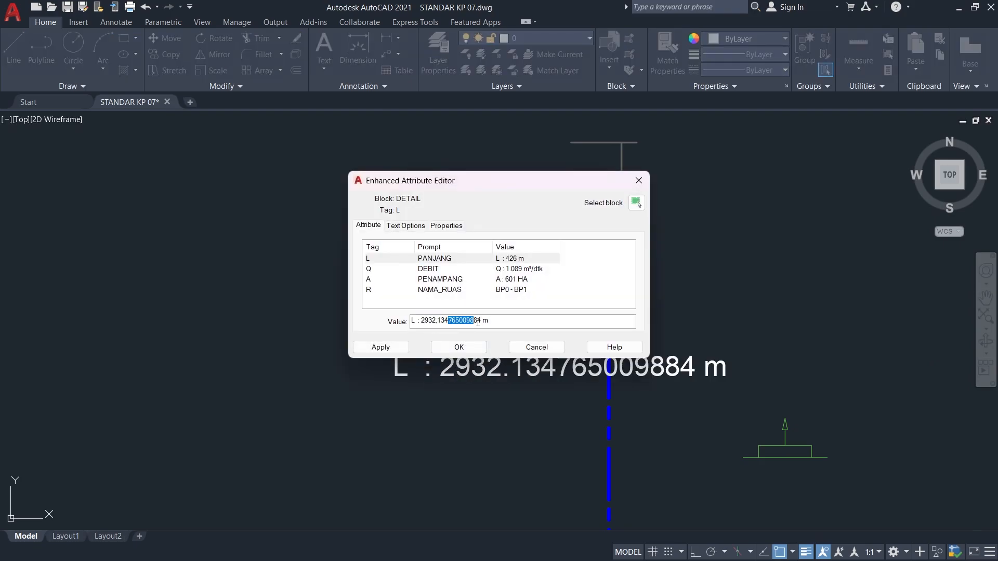
{"action": "key", "text": "BackSpace"}
{"action": "left_click", "coordinate": [470, 349]}
Stretch the lower end of the blue primary channel line farther down.
{"action": "mouse_move", "coordinate": [461, 428]}
{"action": "middle_mouse_down"}
{"action": "mouse_move", "coordinate": [444, 352]}
{"action": "mouse_move", "coordinate": [406, 401]}
{"action": "mouse_move", "coordinate": [444, 245]}
{"action": "middle_mouse_up"}
{"action": "scroll", "coordinate": [418, 336], "scroll_direction": "down", "scroll_amount": 1}
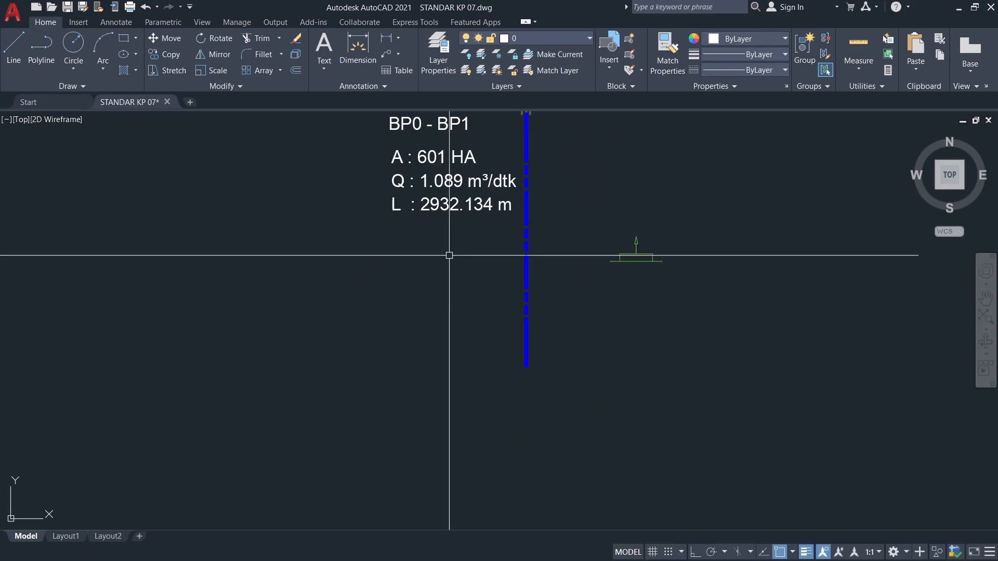
{"action": "middle_click_drag", "start_coordinate": [497, 214], "coordinate": [472, 310]}
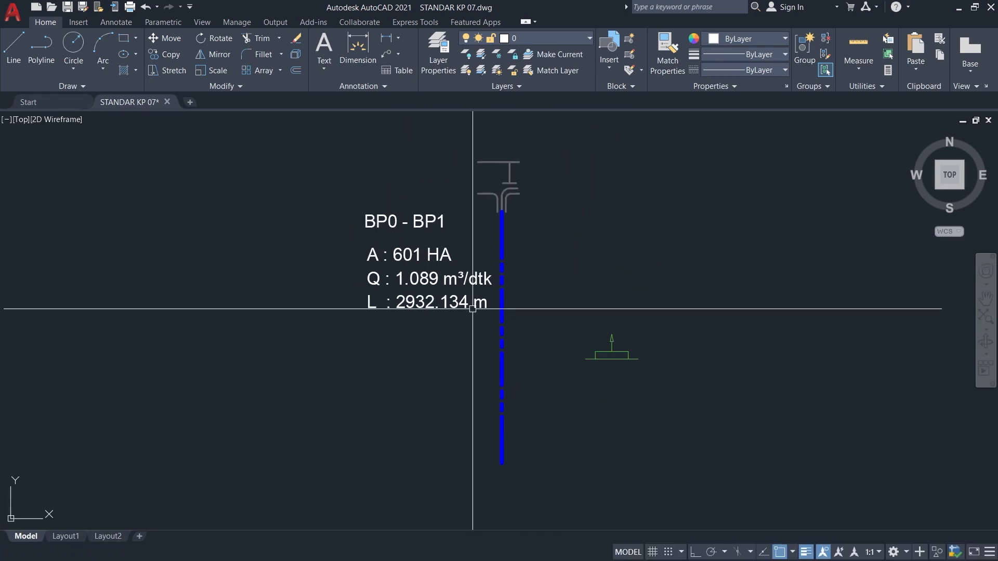
{"action": "left_click", "coordinate": [502, 338]}
{"action": "middle_click_drag", "start_coordinate": [502, 460], "coordinate": [515, 272]}
{"action": "left_click", "coordinate": [514, 274]}
{"action": "left_click", "coordinate": [512, 451]}
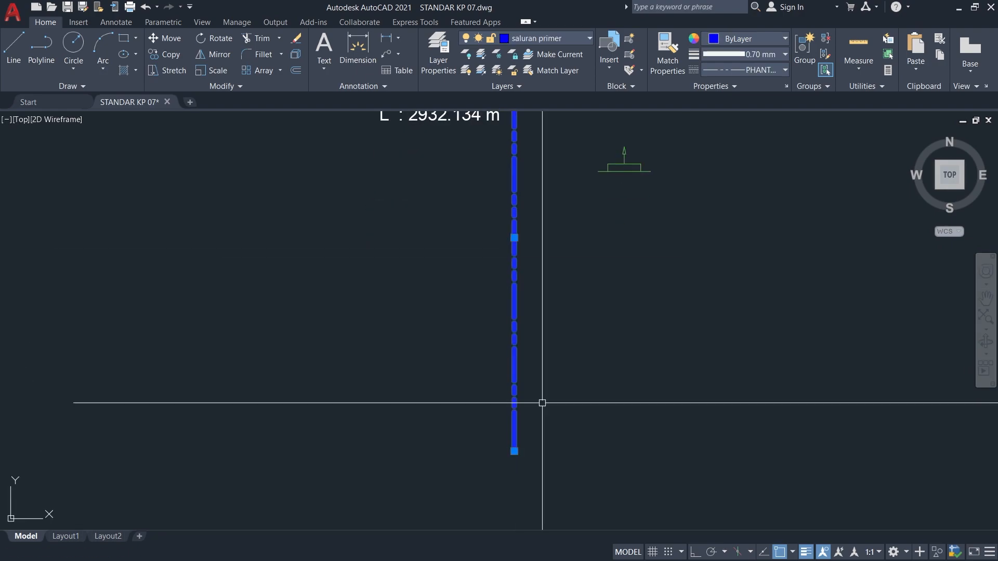
{"action": "key", "text": "Escape"}
{"action": "middle_click_drag", "start_coordinate": [655, 216], "coordinate": [583, 363]}
{"action": "left_click", "coordinate": [613, 366]}
{"action": "left_click", "coordinate": [497, 282]}
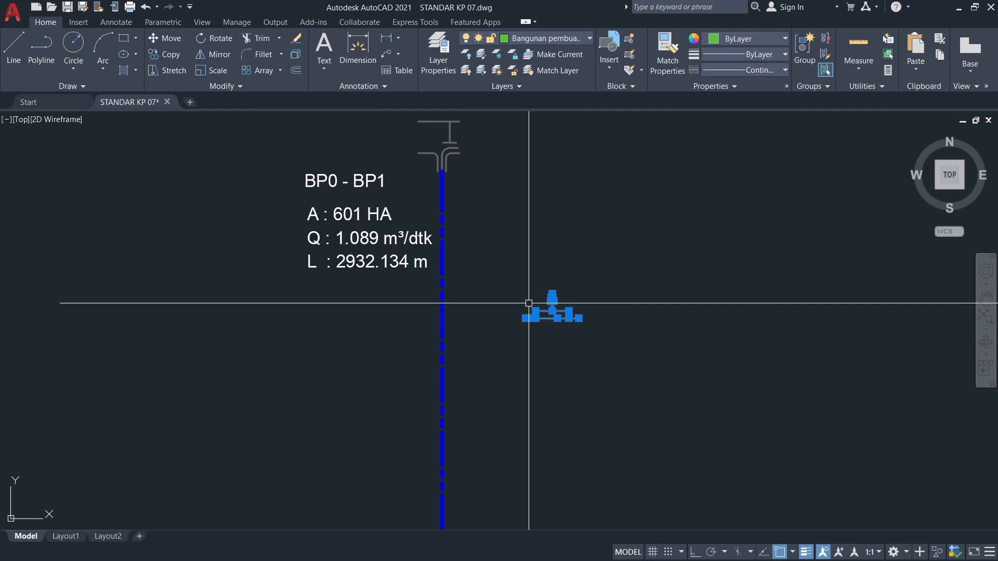
{"action": "key", "text": "Escape"}
Return to the ePAKSI map and examine which side of the main channel the pink Pintu Pembuang BP1a marker lies on.
{"action": "key", "text": "alt+Tab"}
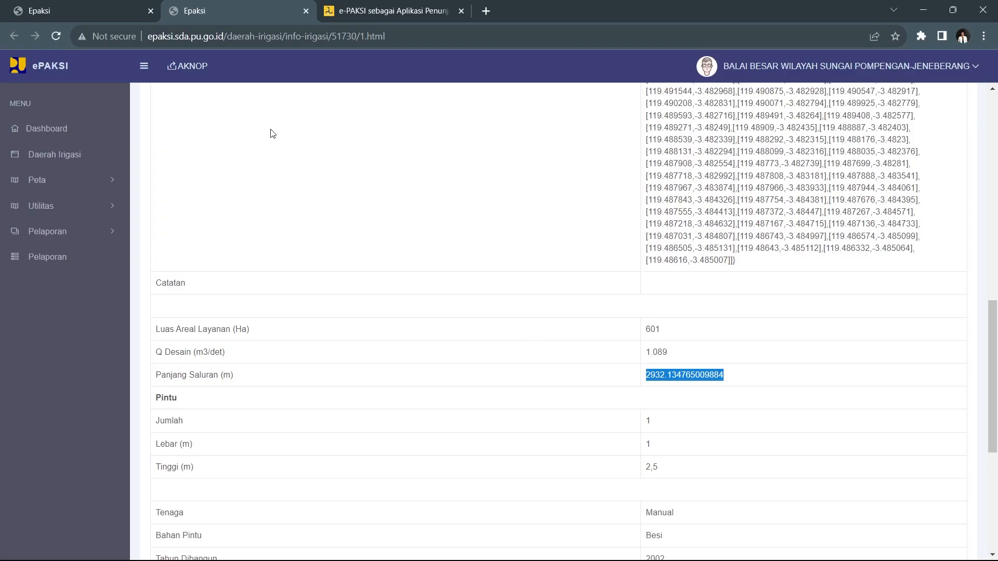
{"action": "left_click", "coordinate": [128, 8]}
{"action": "double_click", "coordinate": [575, 395]}
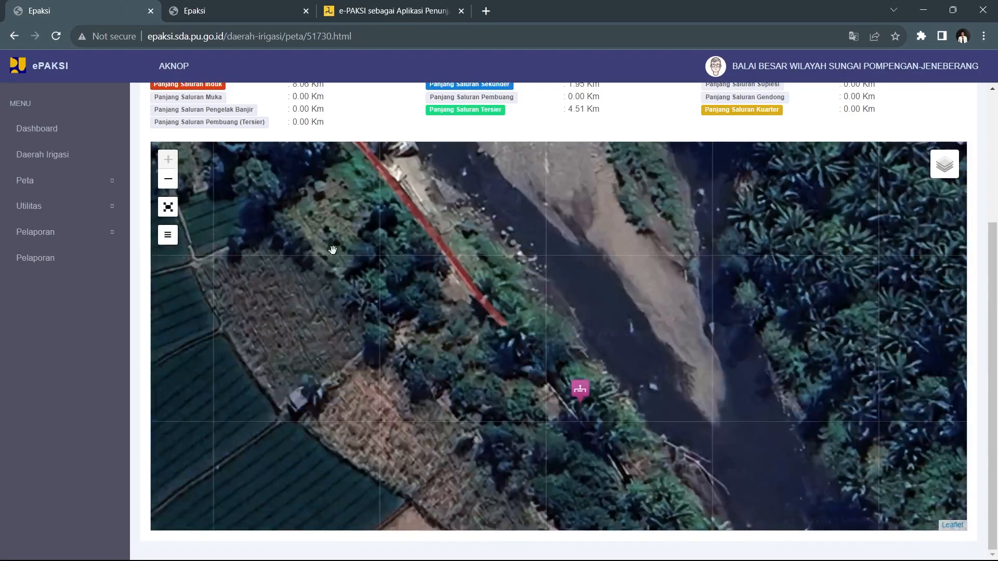
{"action": "left_click", "coordinate": [581, 393]}
{"action": "left_click", "coordinate": [808, 408]}
{"action": "left_click_drag", "start_coordinate": [746, 469], "coordinate": [718, 343]}
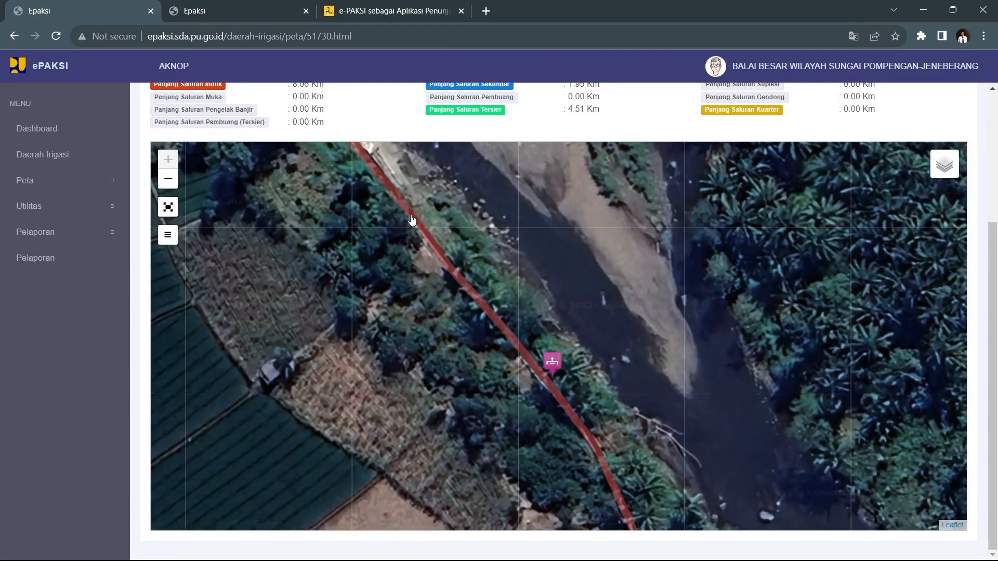
{"action": "left_click", "coordinate": [556, 368]}
{"action": "left_click", "coordinate": [674, 471]}
{"action": "left_click_drag", "start_coordinate": [564, 490], "coordinate": [595, 399]}
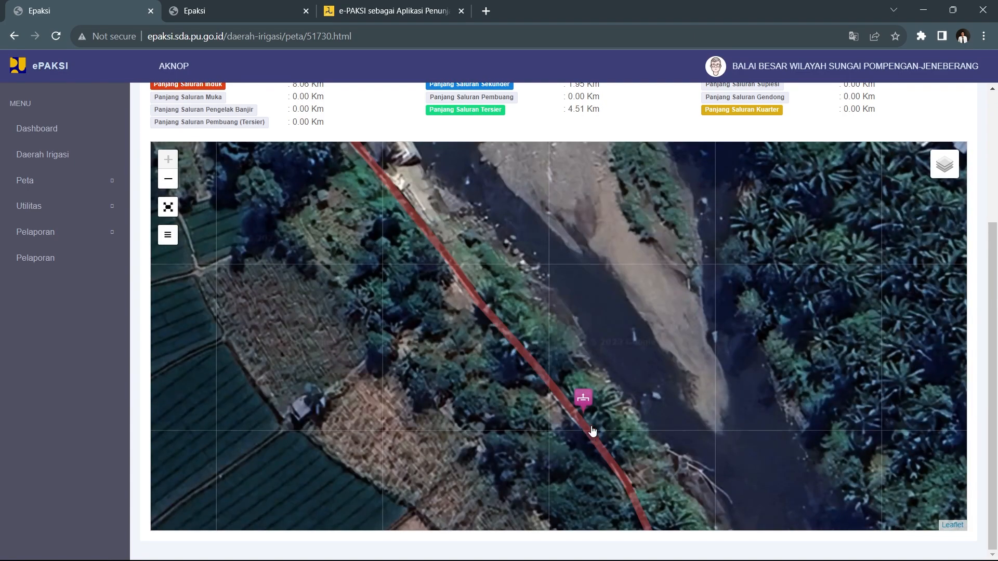
In AutoCAD, rotate the green Bangunan pembuang symbol 90 degrees clockwise with Ortho on so its arrow points away from the channel.
{"action": "key", "text": "alt+Tab"}
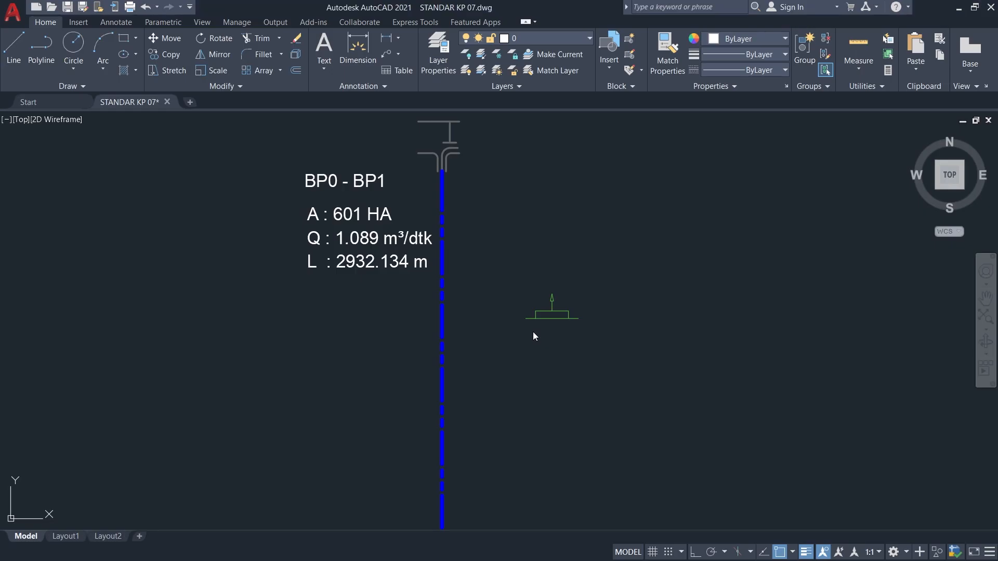
{"action": "left_click", "coordinate": [504, 270]}
{"action": "left_click", "coordinate": [629, 360]}
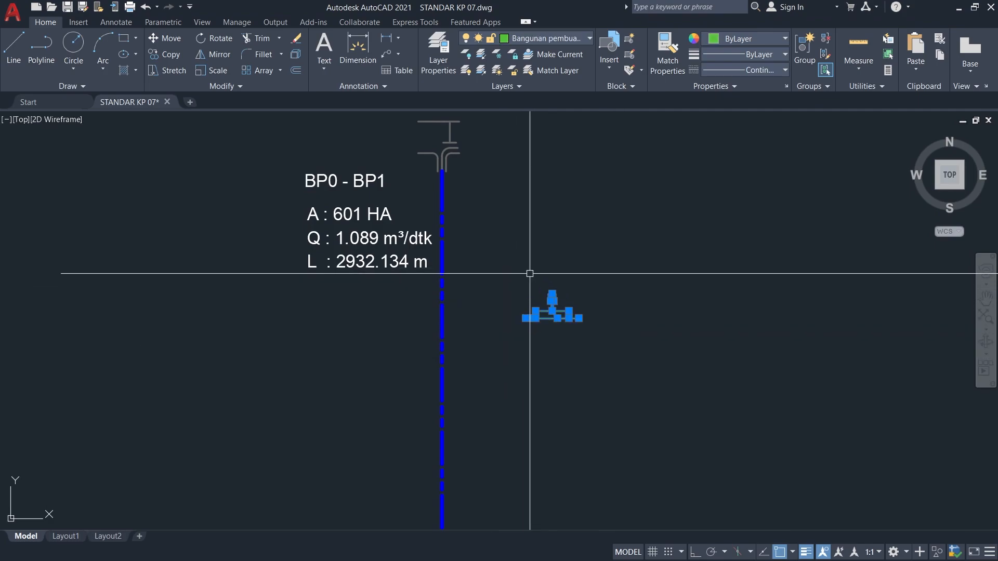
{"action": "type", "text": "ro"}
{"action": "key", "text": "space"}
{"action": "left_click", "coordinate": [579, 319]}
{"action": "key", "text": "F8"}
{"action": "left_click", "coordinate": [572, 410]}
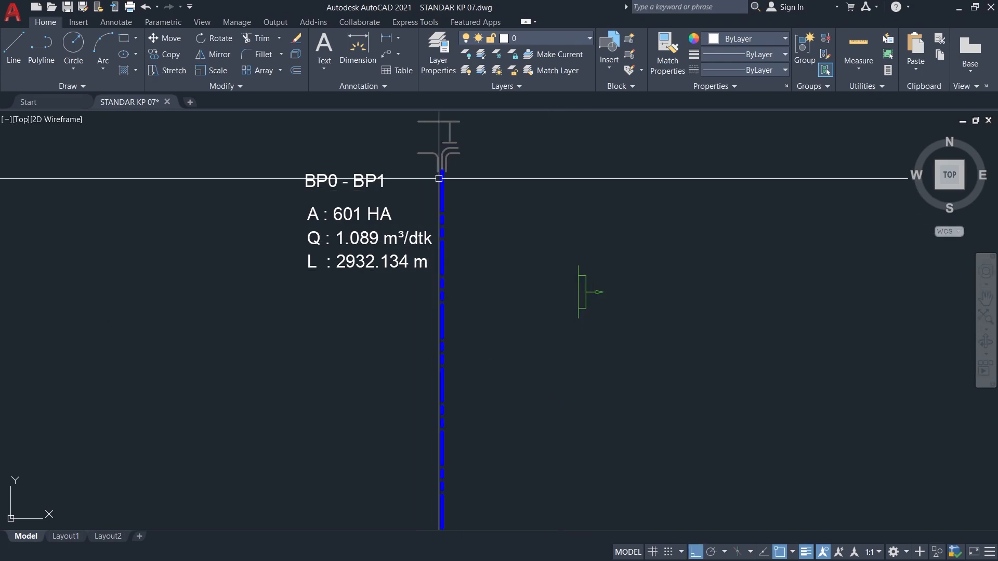
Move the rotated Bangunan pembuang symbol by its upper endpoint onto the blue channel line, just below the L value's level.
{"action": "left_click", "coordinate": [443, 408]}
{"action": "left_click", "coordinate": [555, 225]}
{"action": "left_click", "coordinate": [621, 333]}
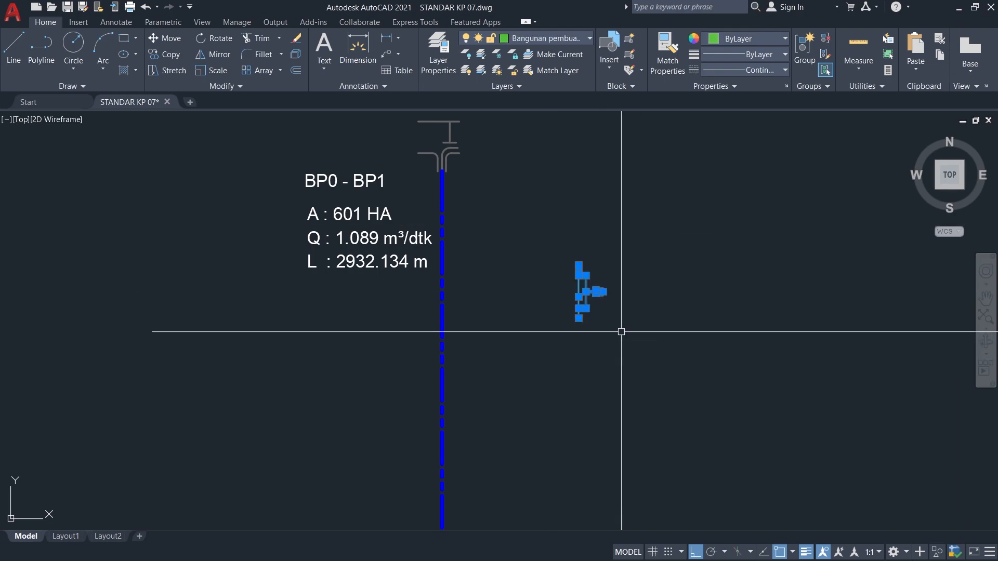
{"action": "type", "text": "m"}
{"action": "key", "text": "Return"}
{"action": "left_click", "coordinate": [578, 266]}
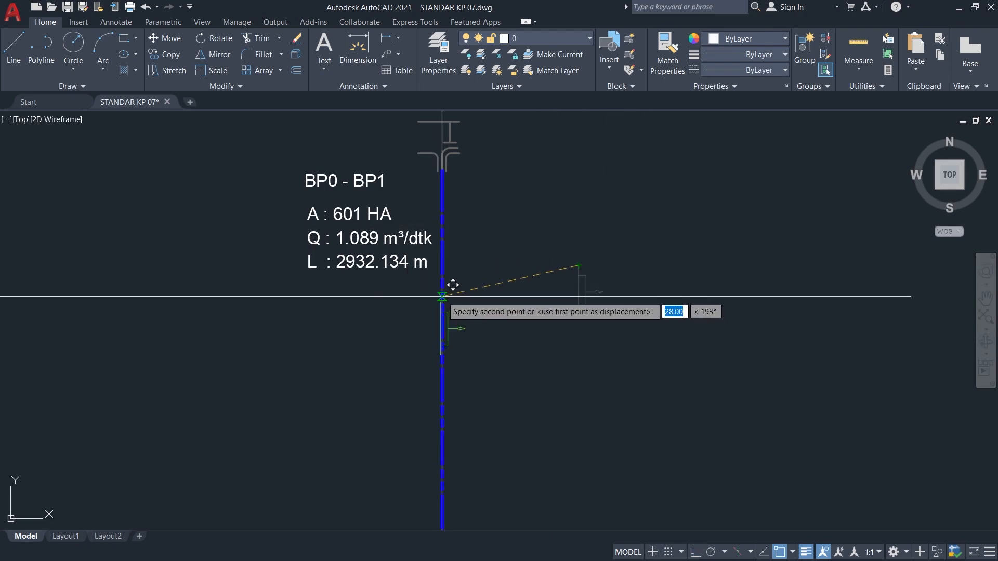
{"action": "left_click", "coordinate": [443, 285]}
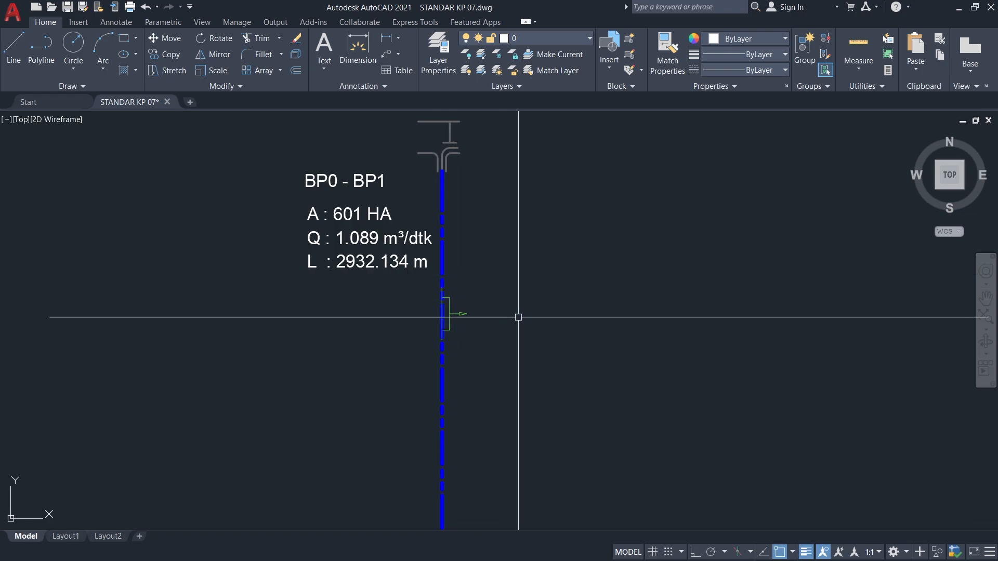
{"action": "scroll", "coordinate": [419, 370], "scroll_direction": "down", "scroll_amount": 5}
{"action": "scroll", "coordinate": [459, 341], "scroll_direction": "up", "scroll_amount": 7}
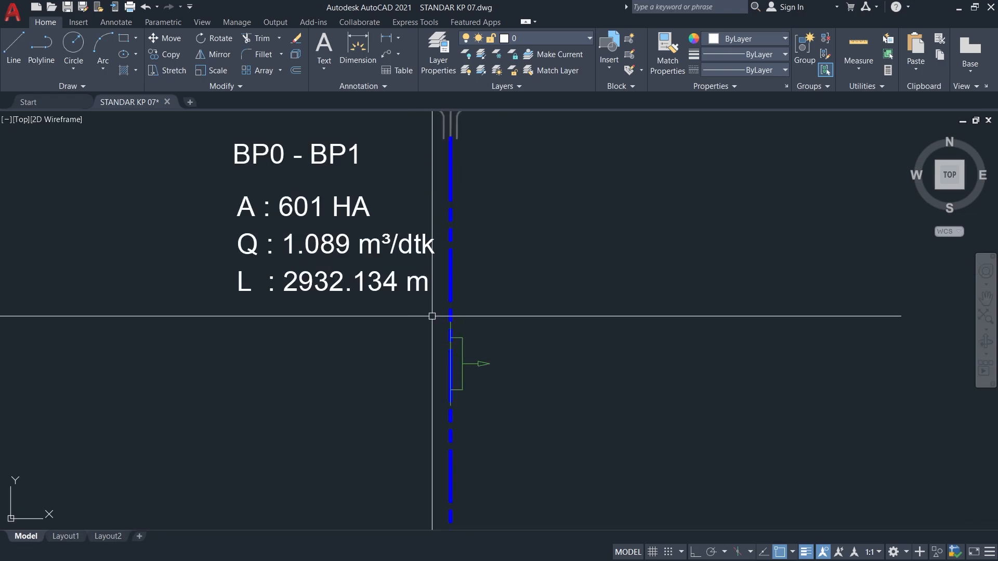
{"action": "scroll", "coordinate": [445, 428], "scroll_direction": "down", "scroll_amount": 2}
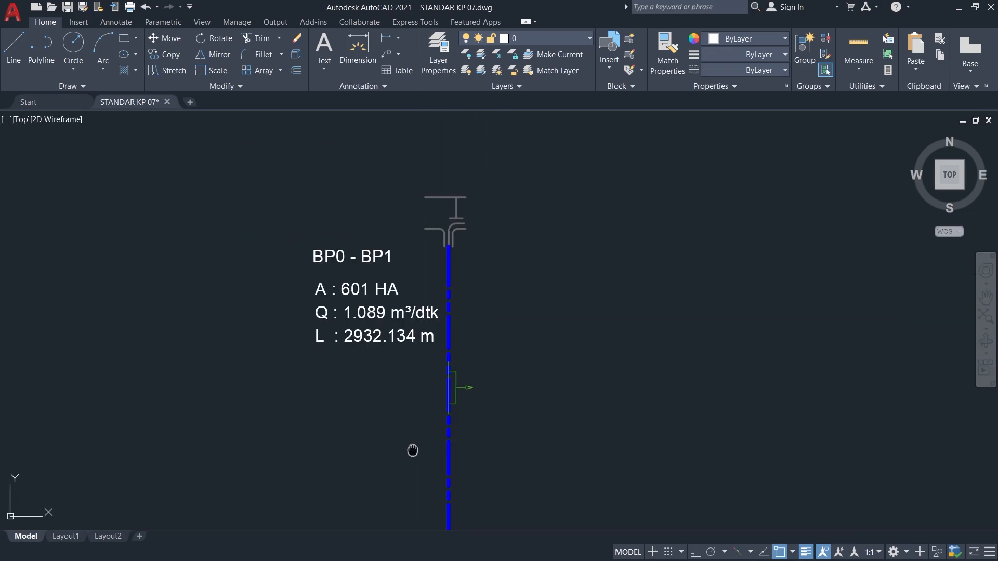
{"action": "middle_click_drag", "start_coordinate": [412, 450], "coordinate": [432, 380]}
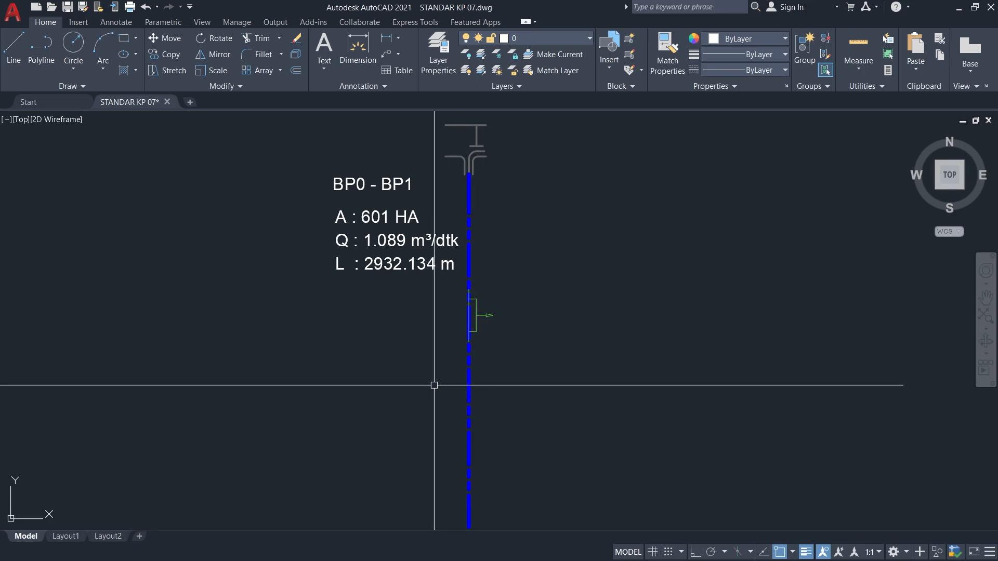
Copy the Saluran Pembuang label from the legend to just beyond the arrow tip of the green Bangunan pembuang symbol.
{"action": "scroll", "coordinate": [429, 391], "scroll_direction": "down", "scroll_amount": 6}
{"action": "scroll", "coordinate": [430, 391], "scroll_direction": "up", "scroll_amount": 7}
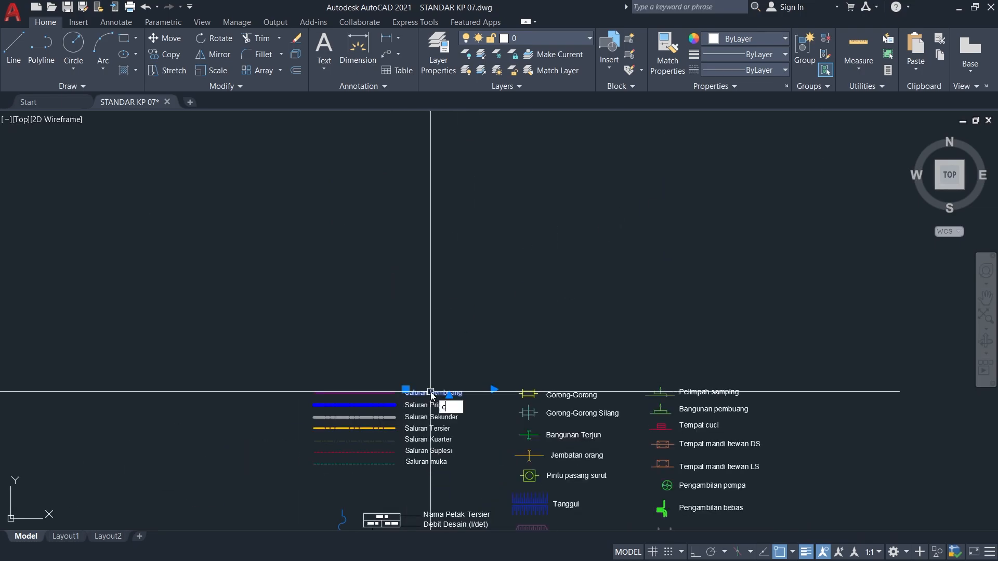
{"action": "key", "text": "Return"}
{"action": "scroll", "coordinate": [430, 391], "scroll_direction": "up", "scroll_amount": 3}
{"action": "left_click", "coordinate": [404, 392]}
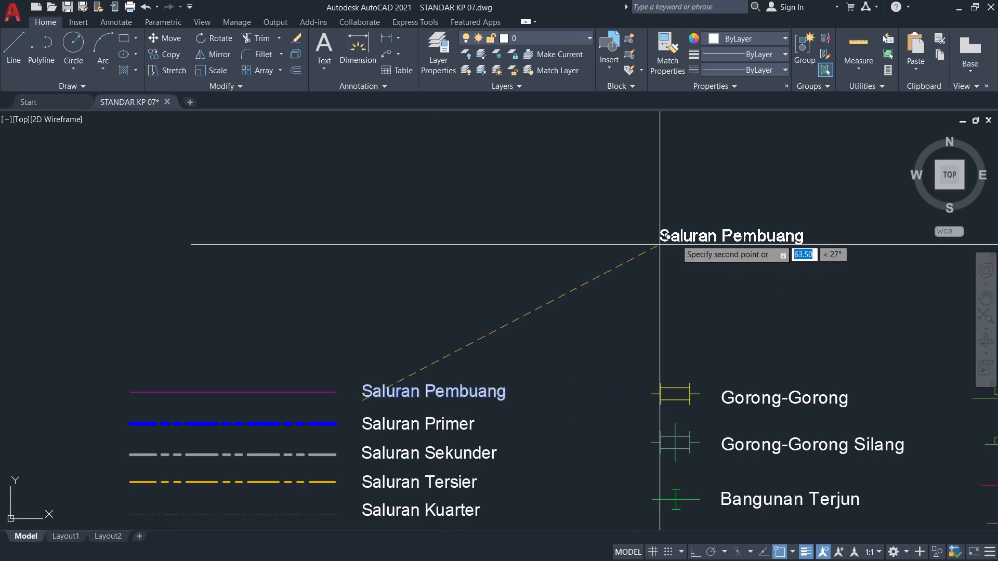
{"action": "scroll", "coordinate": [140, 427], "scroll_direction": "down", "scroll_amount": 5}
{"action": "scroll", "coordinate": [416, 216], "scroll_direction": "up", "scroll_amount": 8}
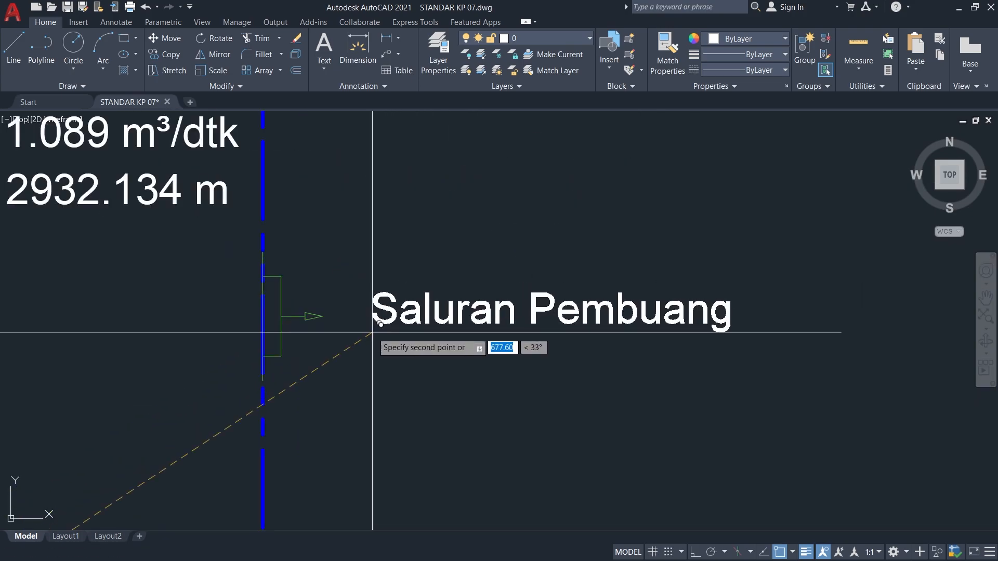
{"action": "middle_click_drag", "start_coordinate": [370, 334], "coordinate": [466, 354]}
{"action": "left_click", "coordinate": [446, 357]}
{"action": "key", "text": "Escape"}
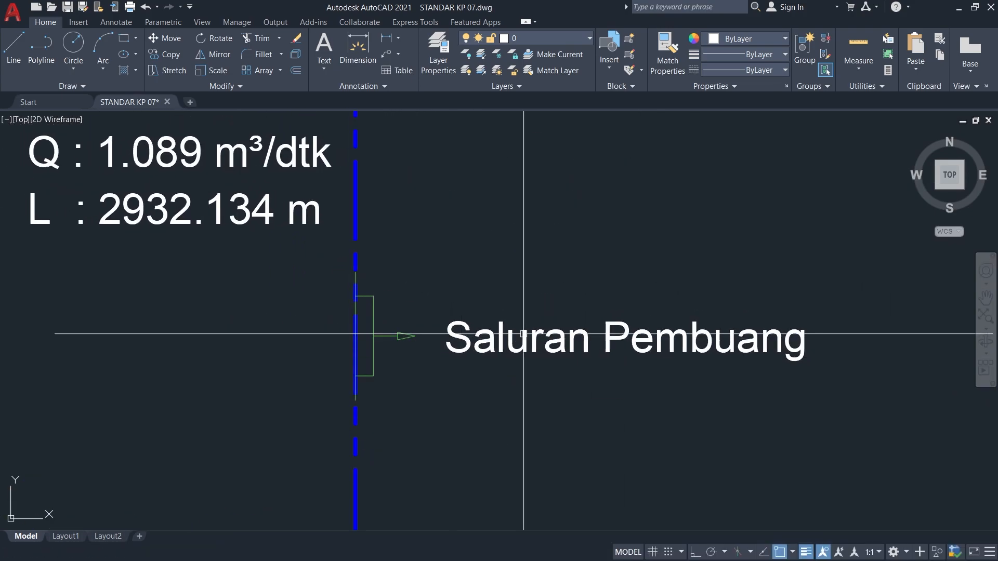
Look up the Pintu Pembuang's nomenclature on the ePAKSI map and change the copied label in AutoCAD to BP1a.
{"action": "key", "text": "alt+Tab"}
{"action": "left_click", "coordinate": [587, 415]}
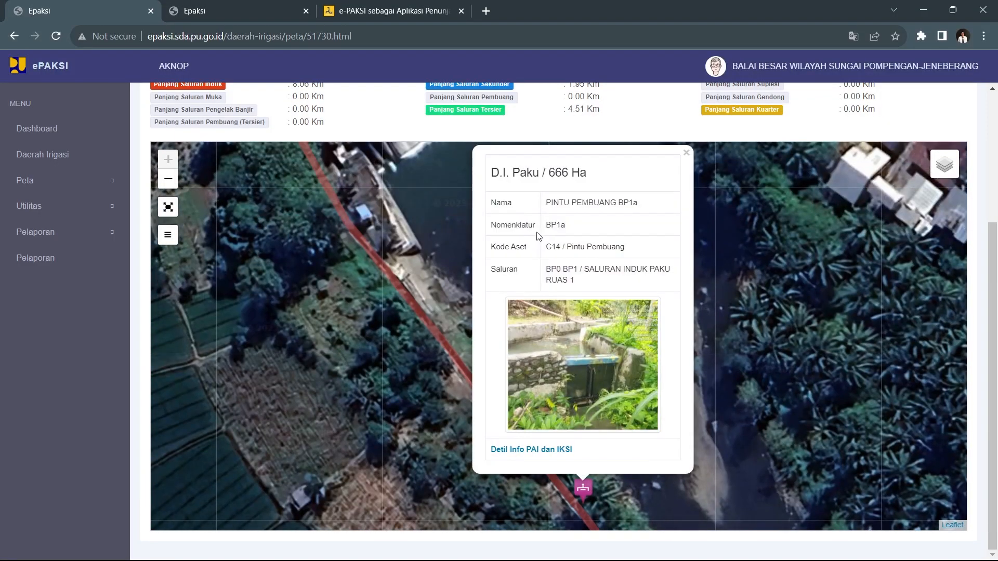
{"action": "key", "text": "alt+Tab"}
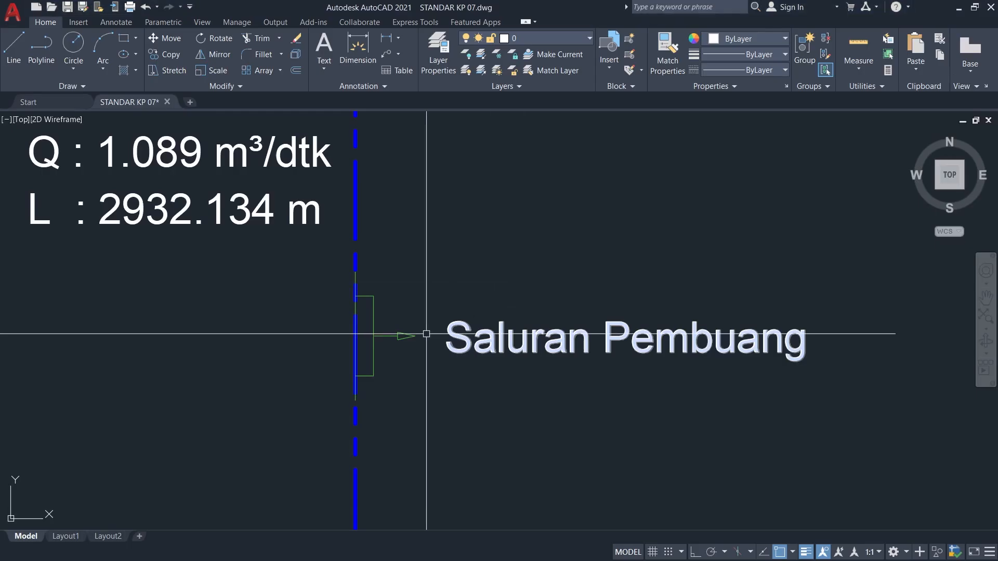
{"action": "scroll", "coordinate": [499, 364], "scroll_direction": "down", "scroll_amount": 2}
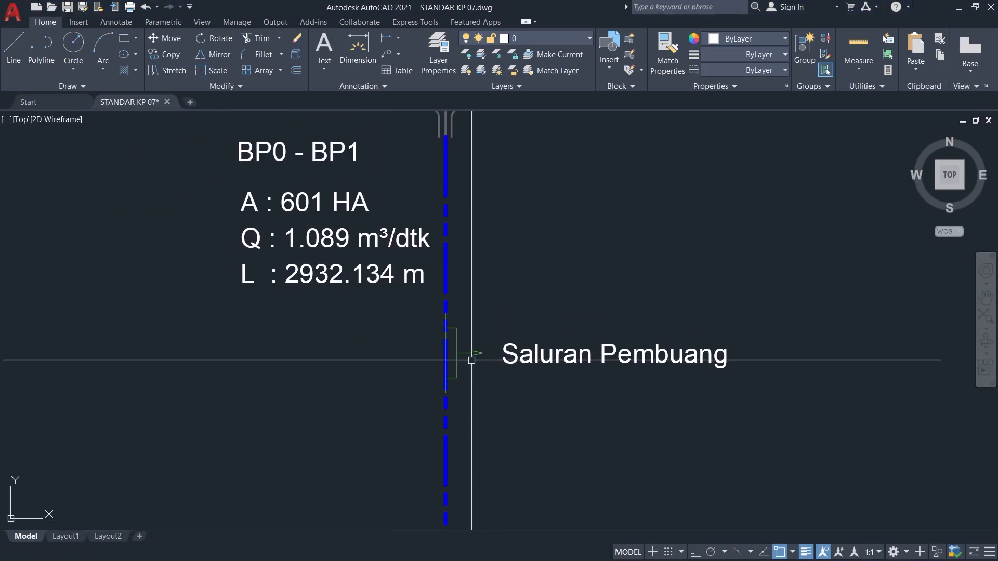
{"action": "left_click", "coordinate": [519, 359]}
{"action": "double_click", "coordinate": [503, 357]}
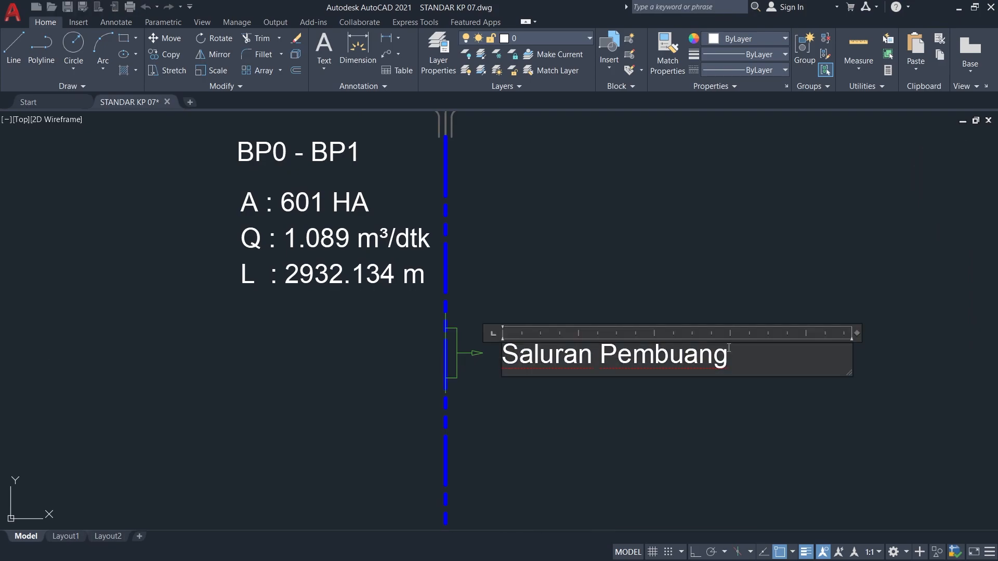
{"action": "type", "text": "BP1a"}
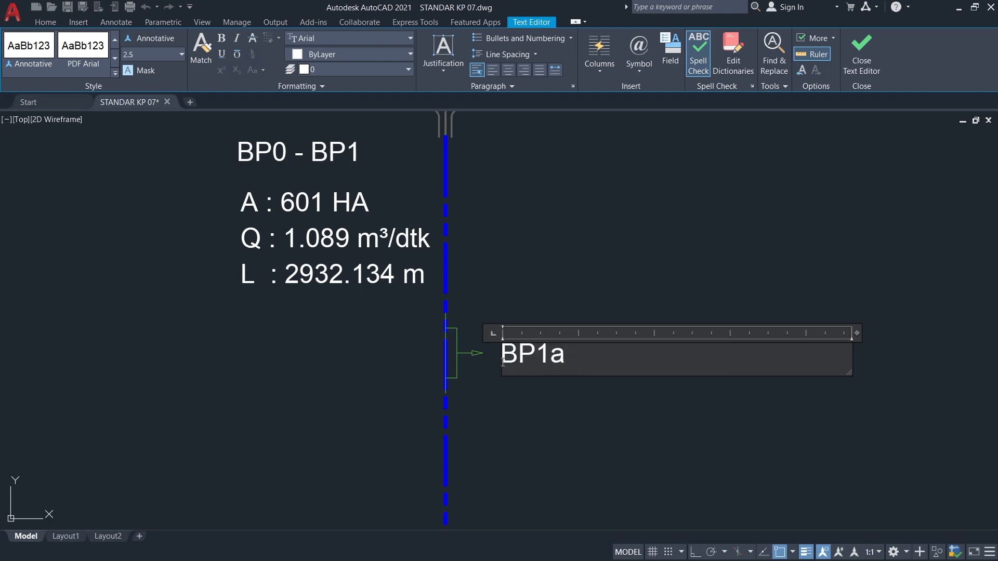
{"action": "left_click", "coordinate": [494, 219]}
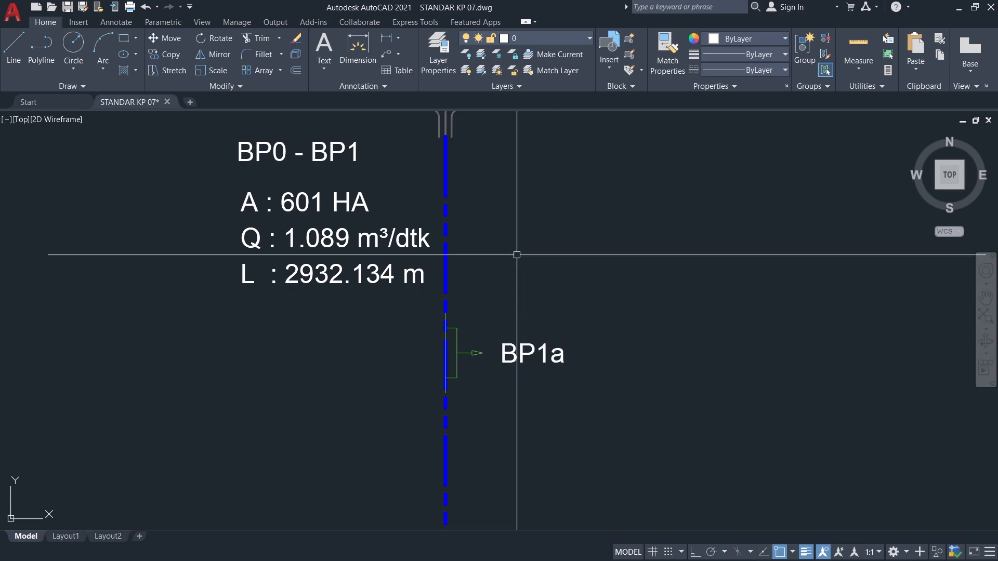
Copy the BP1a label up beside the grey weir symbol at the head of the primary channel.
{"action": "scroll", "coordinate": [509, 476], "scroll_direction": "down", "scroll_amount": 2}
{"action": "type", "text": "o"}
{"action": "key", "text": "Return"}
{"action": "left_click", "coordinate": [501, 456]}
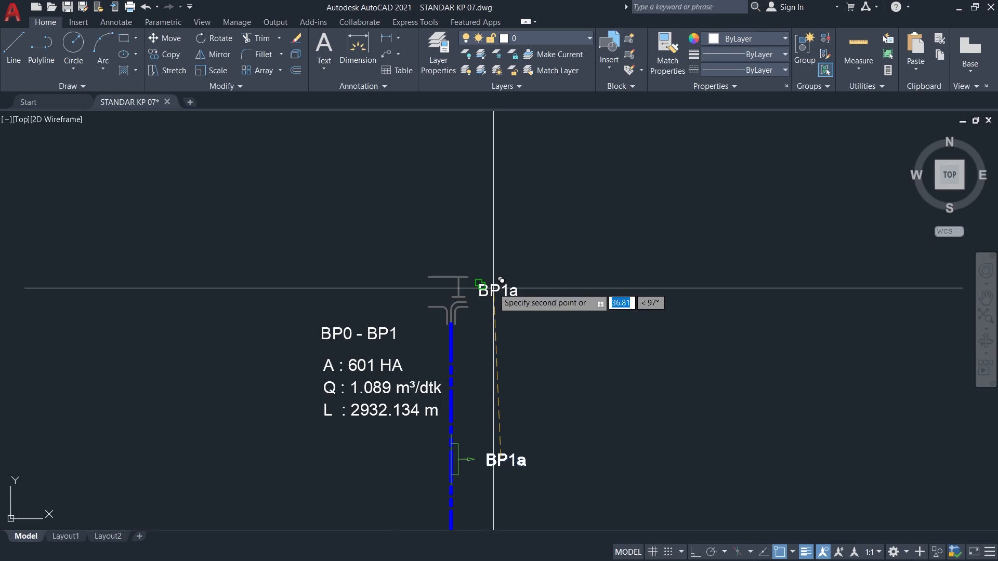
{"action": "scroll", "coordinate": [493, 288], "scroll_direction": "up", "scroll_amount": 3}
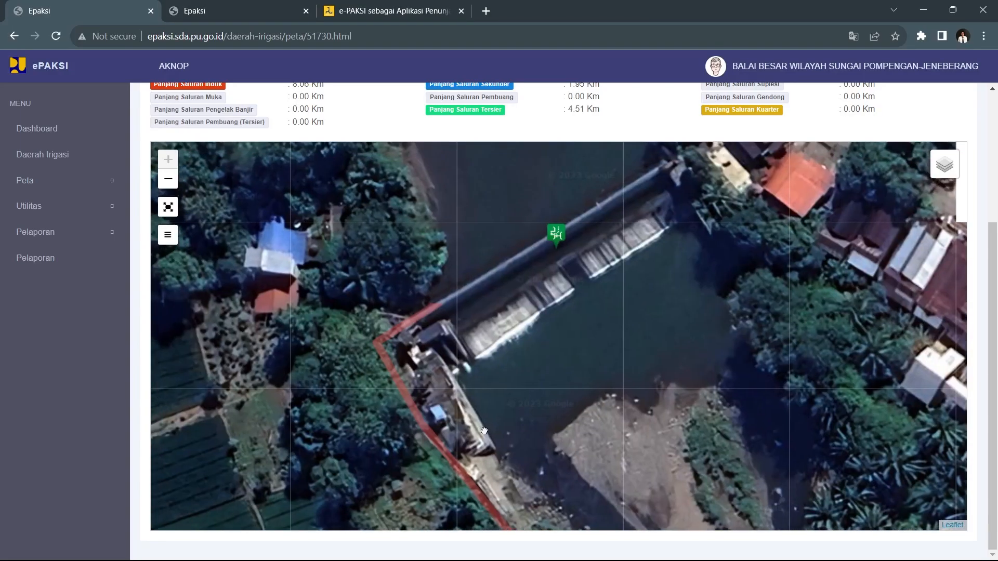
Check the weir marker's nomenclature on the ePAKSI map and change the copied label beside the weir symbol to BP0.
{"action": "left_click", "coordinate": [555, 242]}
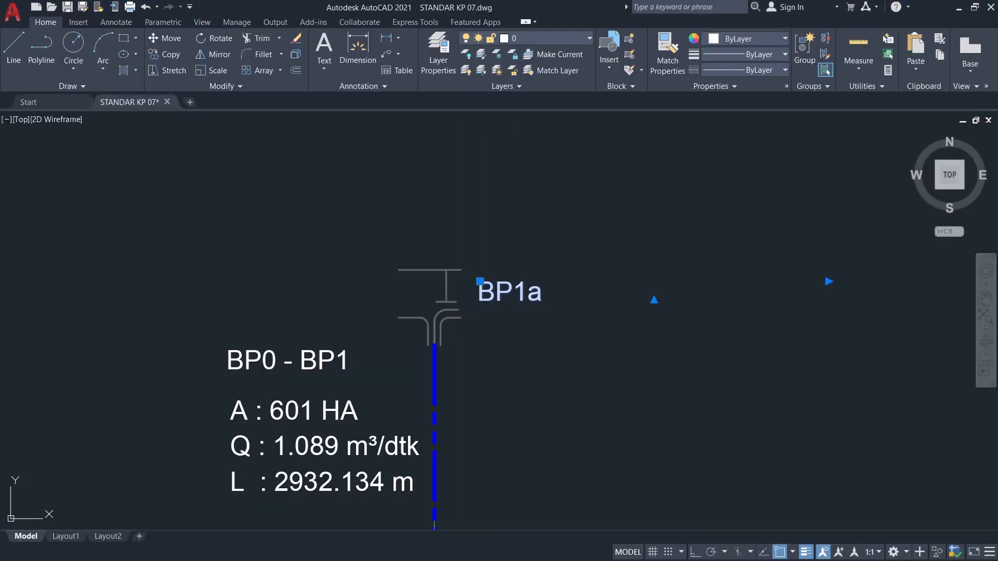
{"action": "double_click", "coordinate": [508, 292]}
{"action": "key", "text": "ctrl+a"}
{"action": "type", "text": "BP0"}
{"action": "left_click", "coordinate": [519, 345]}
Copy the blue wavy river flow arrow from the legend to the empty area up and left of the weir symbol.
{"action": "scroll", "coordinate": [532, 263], "scroll_direction": "down", "scroll_amount": 3}
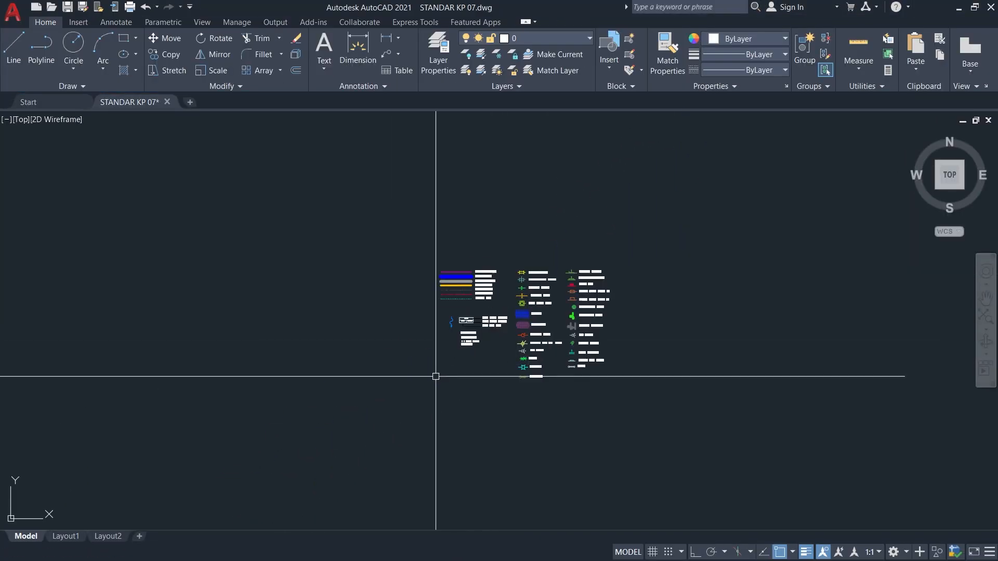
{"action": "scroll", "coordinate": [458, 301], "scroll_direction": "up", "scroll_amount": 8}
{"action": "scroll", "coordinate": [471, 183], "scroll_direction": "up", "scroll_amount": 1}
{"action": "middle_click_drag", "start_coordinate": [471, 183], "coordinate": [443, 314]}
{"action": "left_click", "coordinate": [476, 351]}
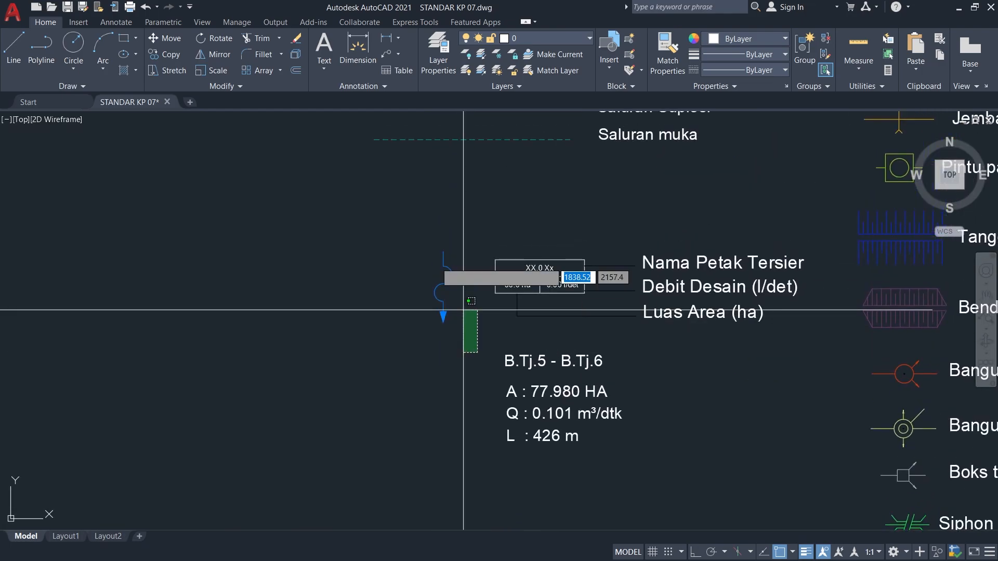
{"action": "left_click", "coordinate": [406, 219]}
{"action": "type", "text": "co"}
{"action": "key", "text": "Return"}
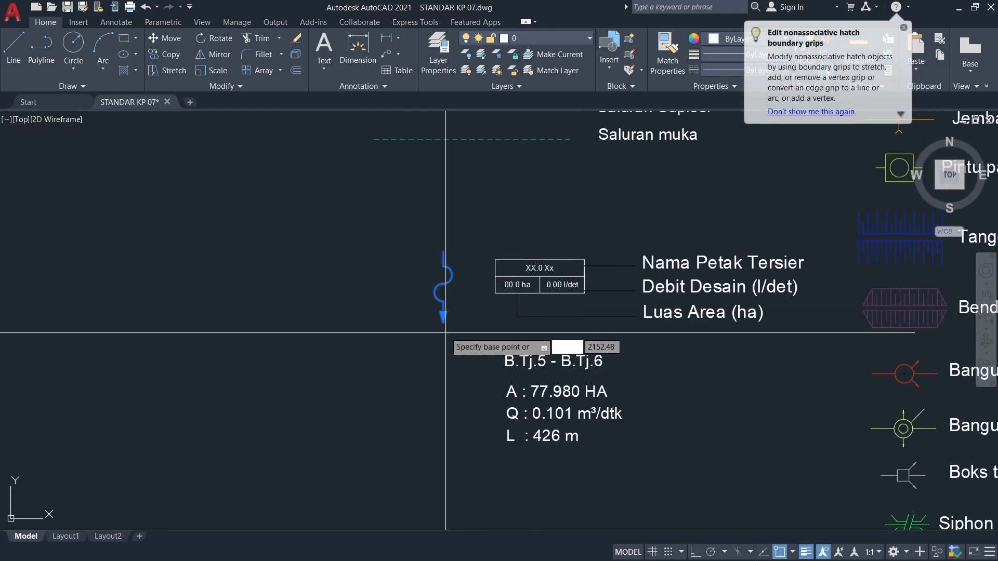
{"action": "left_click", "coordinate": [444, 322]}
{"action": "scroll", "coordinate": [444, 323], "scroll_direction": "down", "scroll_amount": 8}
{"action": "scroll", "coordinate": [563, 156], "scroll_direction": "up", "scroll_amount": 7}
{"action": "middle_click_drag", "start_coordinate": [587, 119], "coordinate": [415, 288]}
{"action": "left_click", "coordinate": [415, 287]}
{"action": "key", "text": "Escape"}
Rotate the copied flow arrow 90 degrees about its tip with Ortho on so it points right.
{"action": "left_click", "coordinate": [466, 326]}
{"action": "left_click", "coordinate": [368, 168]}
{"action": "type", "text": "ro"}
{"action": "key", "text": "Return"}
{"action": "left_click", "coordinate": [415, 287]}
{"action": "key", "text": "F8"}
{"action": "left_click", "coordinate": [436, 170]}
Move the rotated flow arrow with Ortho off to just left of the weir symbol, level with the BP0 label.
{"action": "type", "text": "m"}
{"action": "key", "text": "Return"}
{"action": "left_click", "coordinate": [478, 229]}
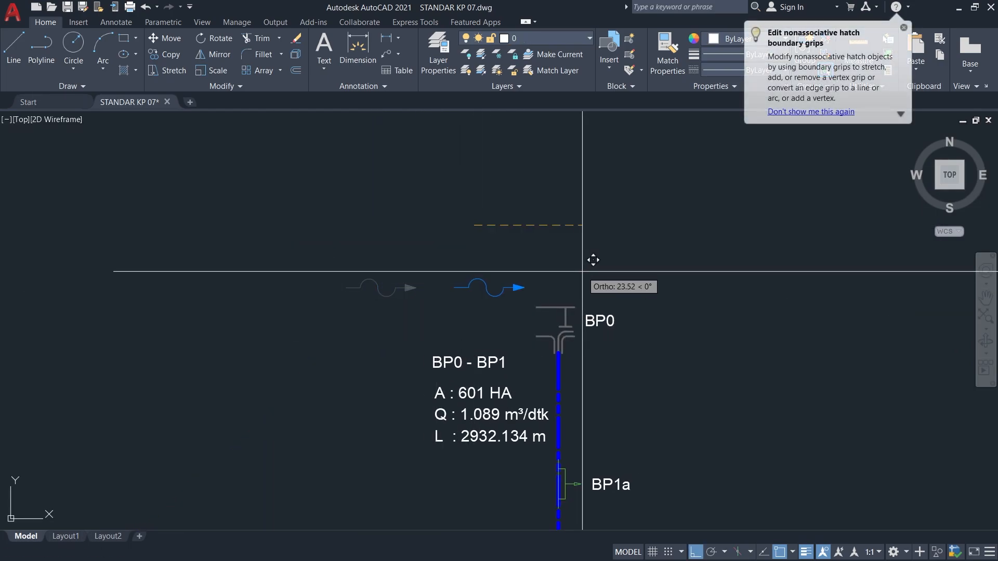
{"action": "key", "text": "F8"}
{"action": "left_click", "coordinate": [579, 258]}
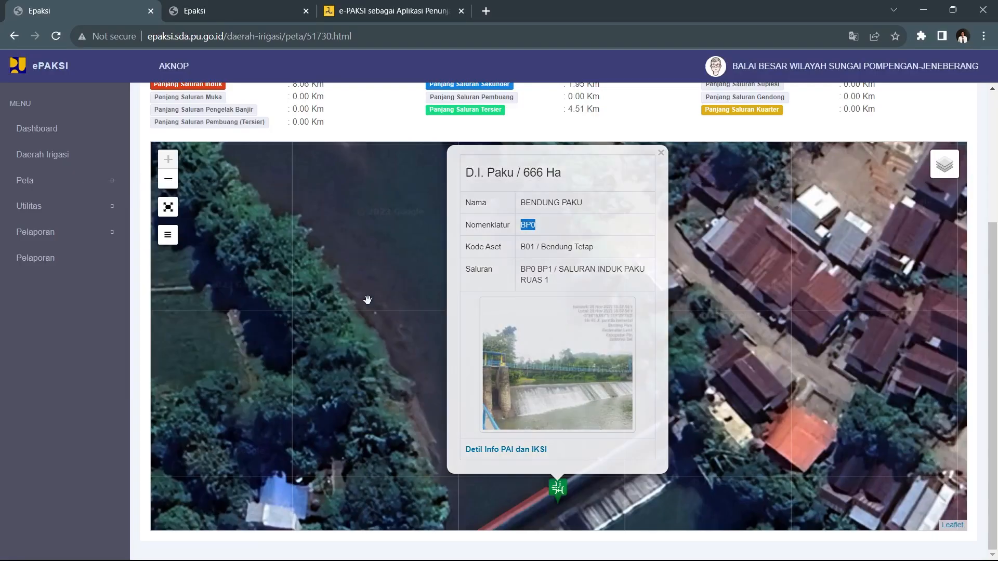
Examine the river and the start of the main channel around the weir marker on the ePAKSI map.
{"action": "left_click", "coordinate": [358, 337]}
{"action": "scroll", "coordinate": [363, 345], "scroll_direction": "down", "scroll_amount": 1}
{"action": "scroll", "coordinate": [460, 341], "scroll_direction": "up", "scroll_amount": 1}
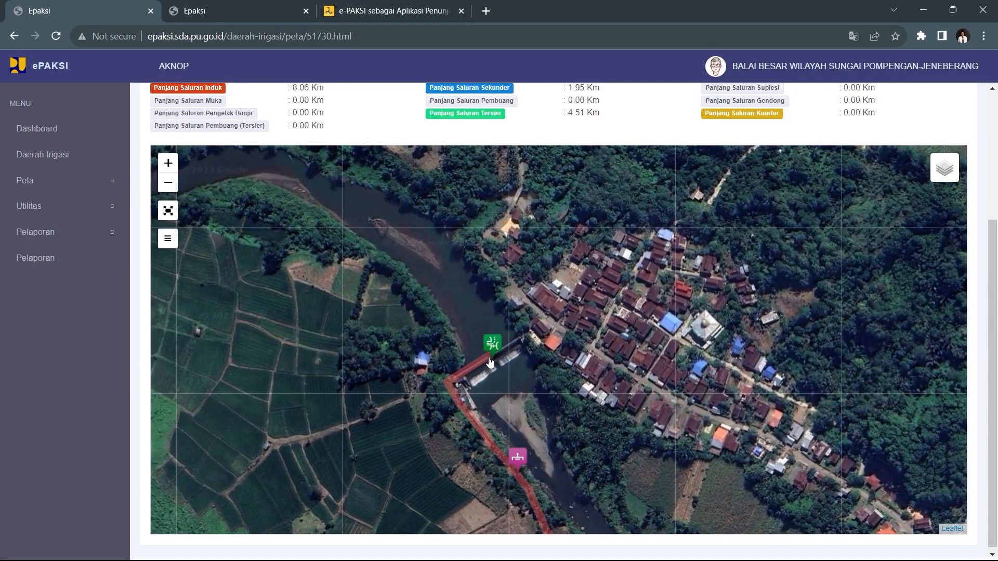
{"action": "scroll", "coordinate": [481, 362], "scroll_direction": "up", "scroll_amount": 1}
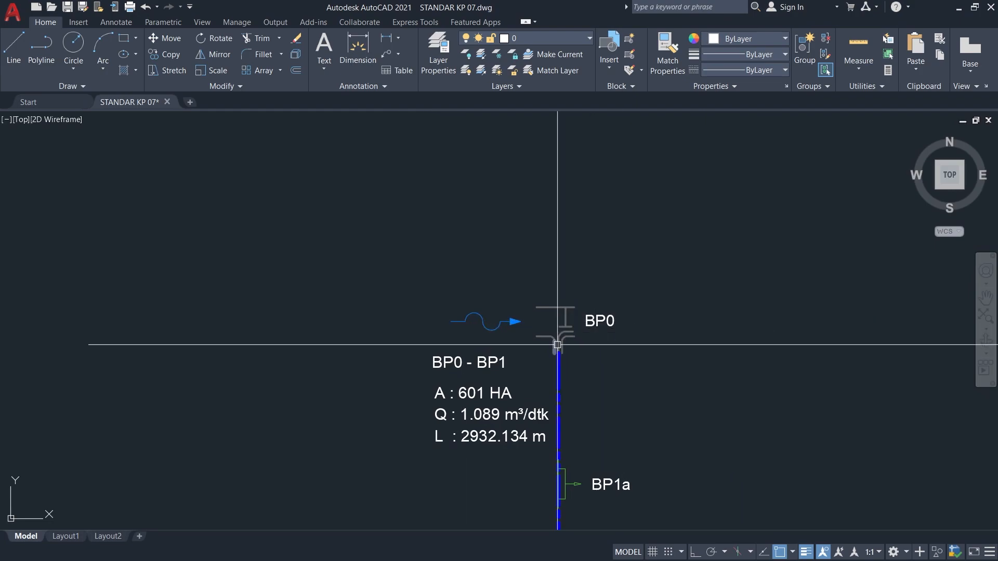
{"action": "middle_click_drag", "start_coordinate": [594, 370], "coordinate": [598, 285]}
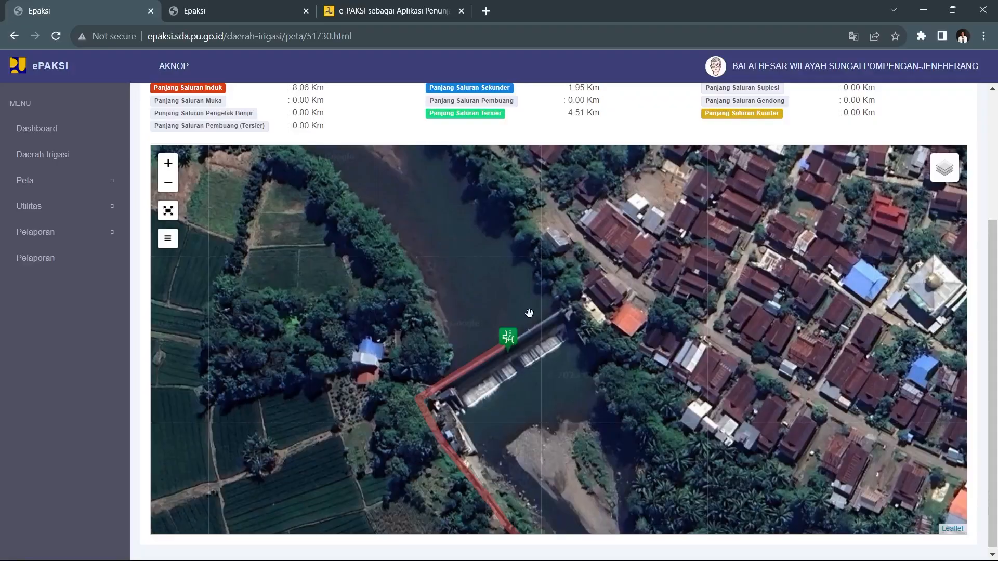
Follow the main channel downstream past the BP1a marker on the ePAKSI map and open the next structure's details.
{"action": "left_click_drag", "start_coordinate": [391, 414], "coordinate": [369, 273]}
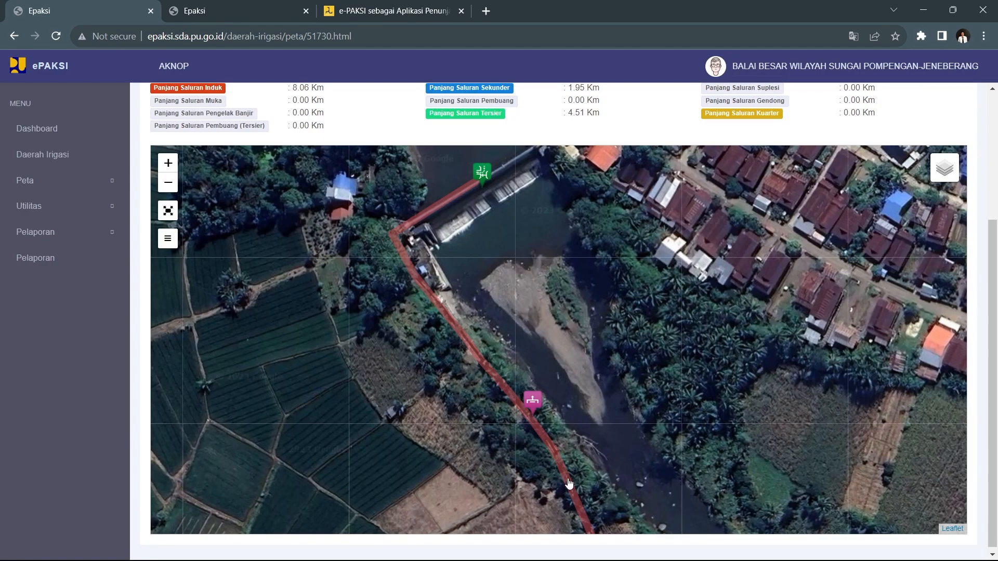
{"action": "left_click_drag", "start_coordinate": [432, 425], "coordinate": [347, 169]}
{"action": "scroll", "coordinate": [475, 341], "scroll_direction": "down", "scroll_amount": 1}
{"action": "left_click_drag", "start_coordinate": [471, 402], "coordinate": [407, 227]}
{"action": "left_click_drag", "start_coordinate": [454, 373], "coordinate": [374, 192]}
{"action": "scroll", "coordinate": [448, 297], "scroll_direction": "down", "scroll_amount": 1}
{"action": "scroll", "coordinate": [572, 337], "scroll_direction": "up", "scroll_amount": 1}
{"action": "scroll", "coordinate": [550, 320], "scroll_direction": "up", "scroll_amount": 1}
{"action": "left_click_drag", "start_coordinate": [523, 246], "coordinate": [542, 357]}
{"action": "left_click", "coordinate": [522, 321]}
{"action": "left_click_drag", "start_coordinate": [688, 239], "coordinate": [674, 355]}
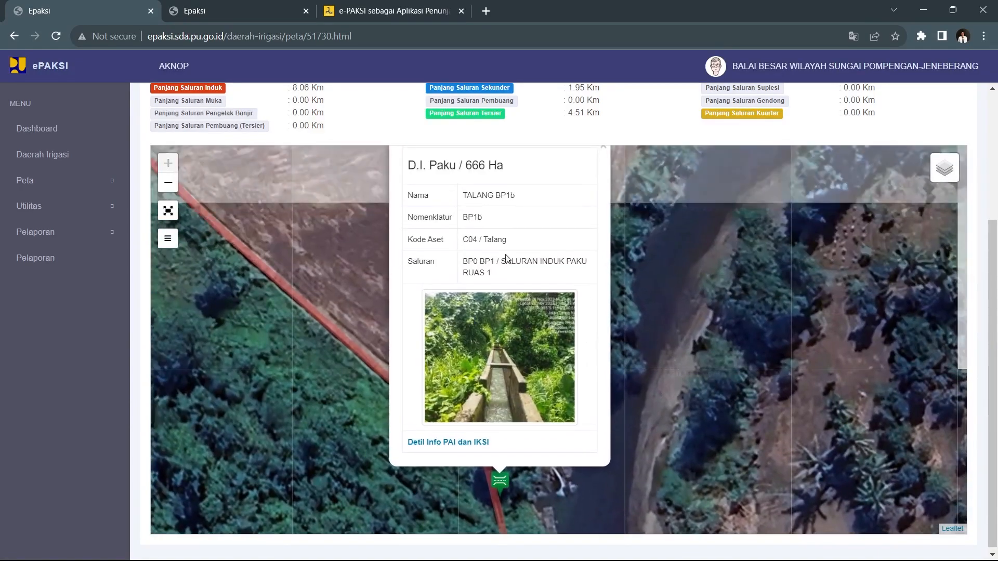
In AutoCAD, copy the Talang symbol from the legend to the right of the blue channel line, below the BP1a label.
{"action": "key", "text": "alt+Tab"}
{"action": "scroll", "coordinate": [401, 345], "scroll_direction": "down", "scroll_amount": 5}
{"action": "middle_click_drag", "start_coordinate": [368, 444], "coordinate": [601, 209]}
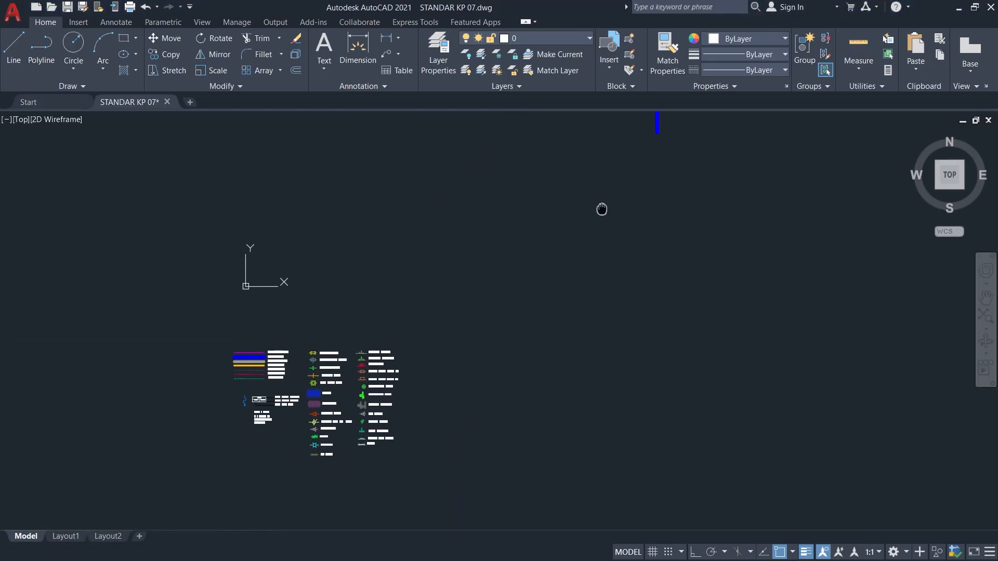
{"action": "scroll", "coordinate": [294, 431], "scroll_direction": "up", "scroll_amount": 5}
{"action": "middle_click_drag", "start_coordinate": [364, 432], "coordinate": [323, 296]}
{"action": "mouse_move", "coordinate": [440, 351]}
{"action": "middle_mouse_down"}
{"action": "mouse_move", "coordinate": [388, 381]}
{"action": "mouse_move", "coordinate": [404, 458]}
{"action": "mouse_move", "coordinate": [371, 371]}
{"action": "middle_mouse_up"}
{"action": "scroll", "coordinate": [466, 369], "scroll_direction": "up", "scroll_amount": 4}
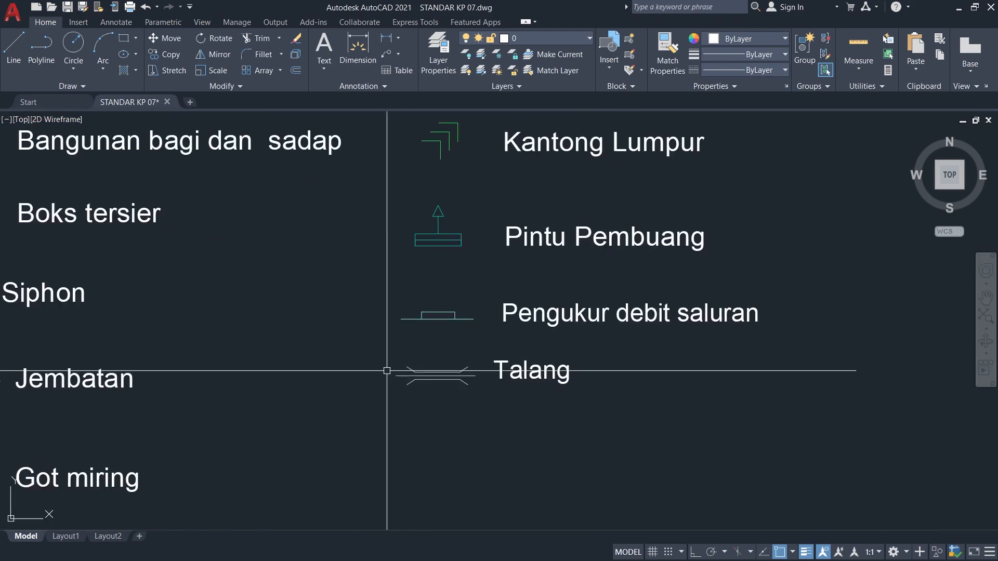
{"action": "left_click", "coordinate": [486, 424]}
{"action": "type", "text": "co"}
{"action": "key", "text": "Return"}
{"action": "left_click", "coordinate": [397, 375]}
{"action": "scroll", "coordinate": [557, 213], "scroll_direction": "down", "scroll_amount": 5}
{"action": "scroll", "coordinate": [628, 373], "scroll_direction": "up", "scroll_amount": 5}
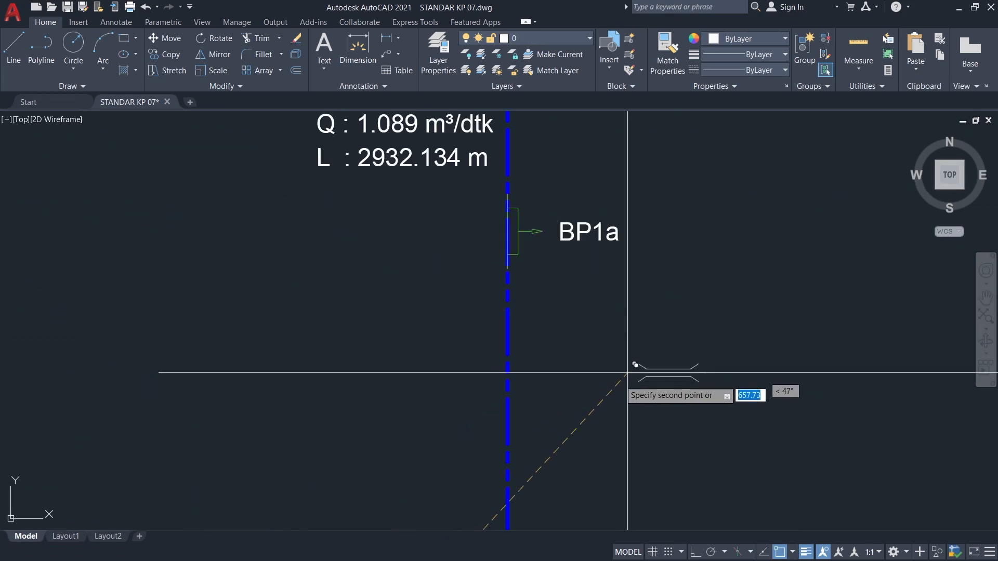
{"action": "left_click", "coordinate": [574, 359]}
{"action": "key", "text": "Return"}
Rotate the copied Talang symbol 90 degrees clockwise about its right endpoint with Ortho on so it stands vertical.
{"action": "left_click", "coordinate": [674, 408]}
{"action": "left_click", "coordinate": [551, 324]}
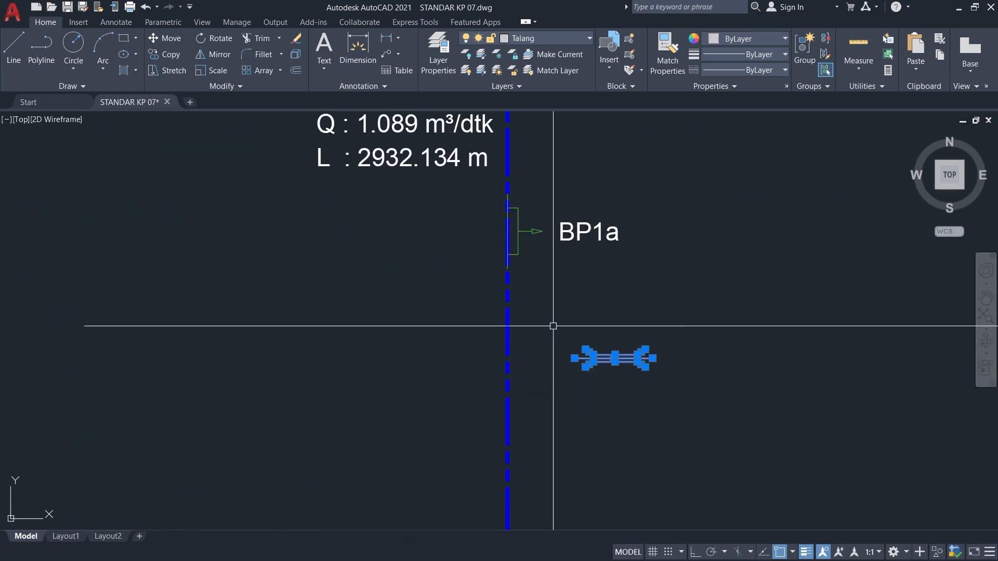
{"action": "type", "text": "o"}
{"action": "key", "text": "Return"}
{"action": "left_click", "coordinate": [652, 359]}
{"action": "key", "text": "F8"}
{"action": "left_click", "coordinate": [711, 463]}
Move the vertical Talang symbol by its upper endpoint onto the blue channel line, just below the BP1a drain symbol.
{"action": "type", "text": "m"}
{"action": "key", "text": "Return"}
{"action": "left_click", "coordinate": [653, 358]}
{"action": "key", "text": "F8"}
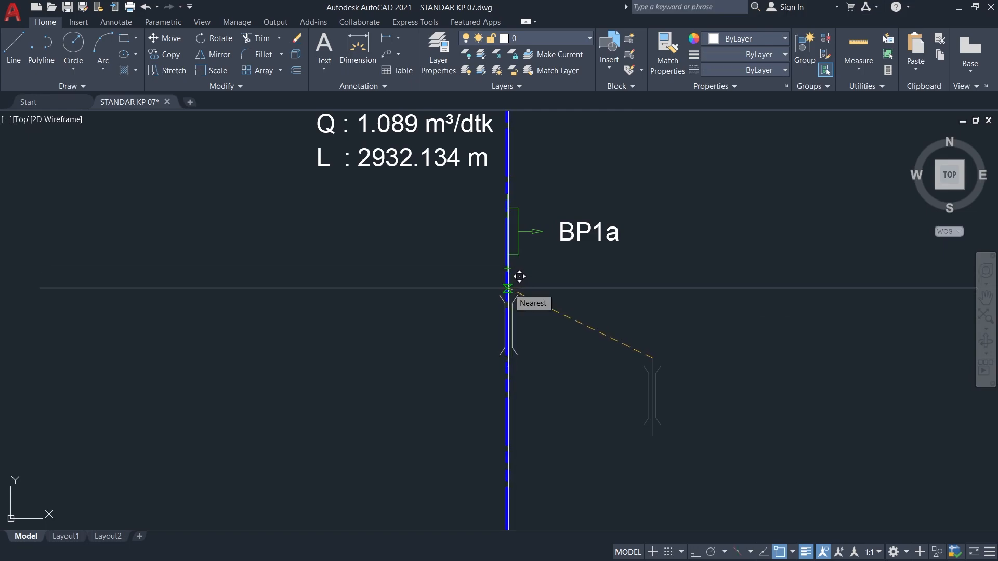
{"action": "left_click", "coordinate": [508, 288]}
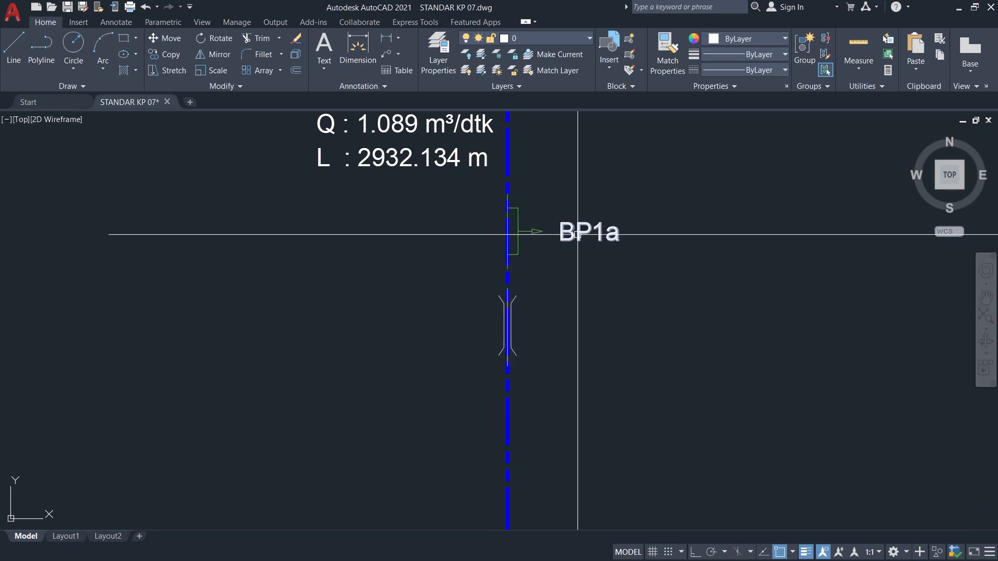
Copy the BP1a label straight down beside the Talang symbol and change the copy's text to BP1b.
{"action": "key", "text": "Return"}
{"action": "left_click", "coordinate": [628, 299]}
{"action": "key", "text": "F8"}
{"action": "left_click", "coordinate": [626, 389]}
{"action": "key", "text": "Return"}
{"action": "double_click", "coordinate": [609, 323]}
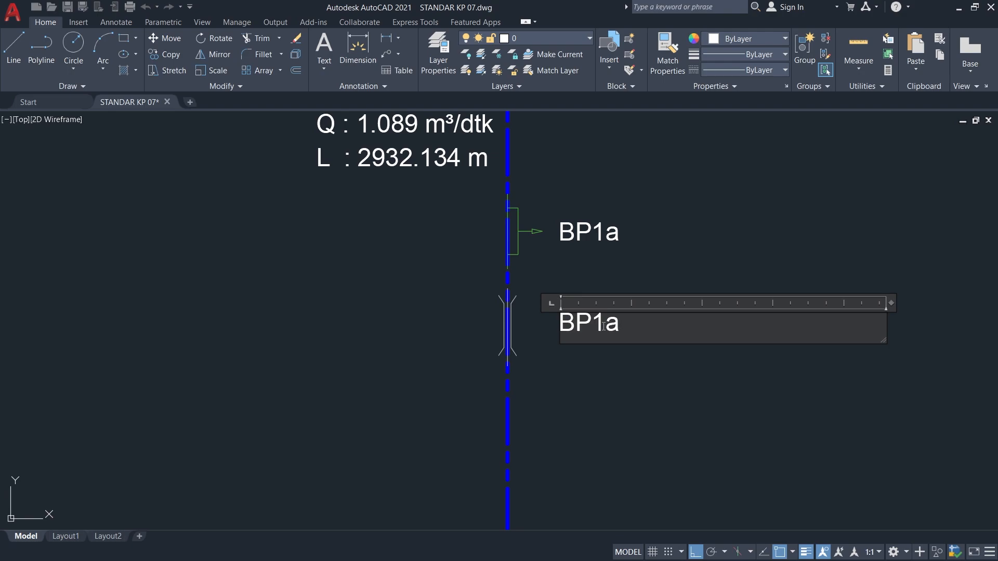
{"action": "left_click", "coordinate": [620, 370]}
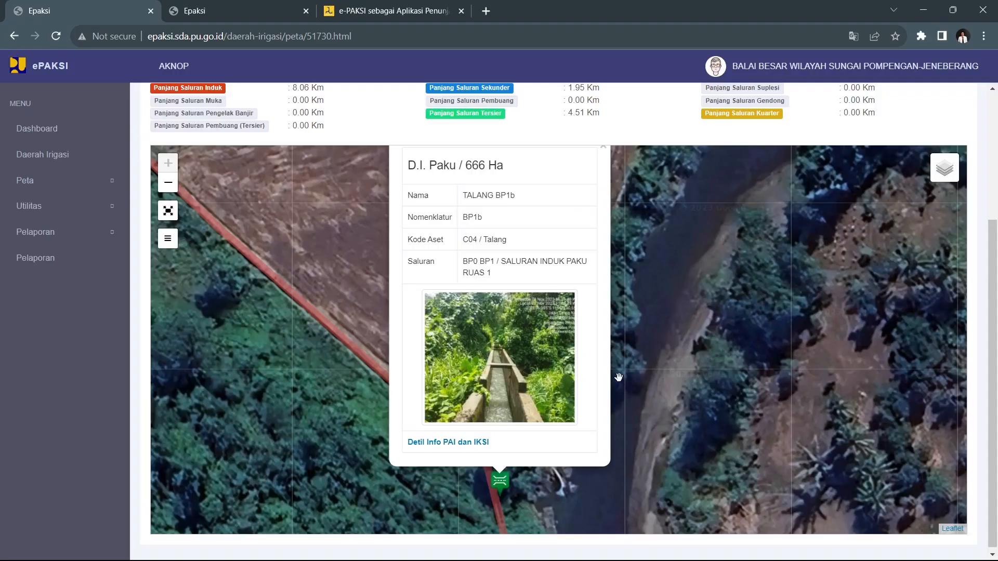
Recheck the Talang details on the ePAKSI map and open the details of the next pink marker downstream.
{"action": "left_click", "coordinate": [625, 393]}
{"action": "left_click", "coordinate": [500, 483]}
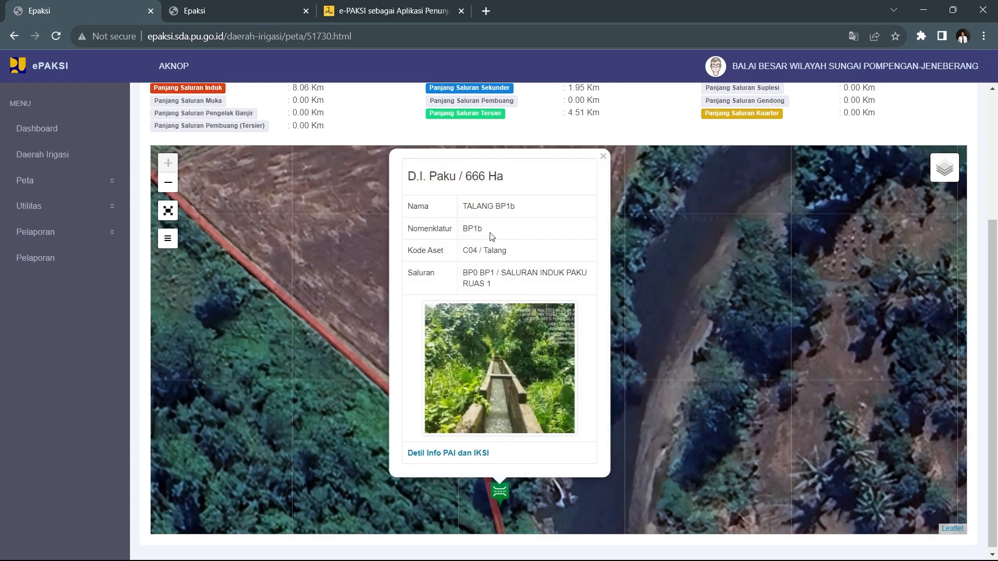
{"action": "left_click", "coordinate": [776, 334]}
{"action": "left_click_drag", "start_coordinate": [564, 519], "coordinate": [508, 326]}
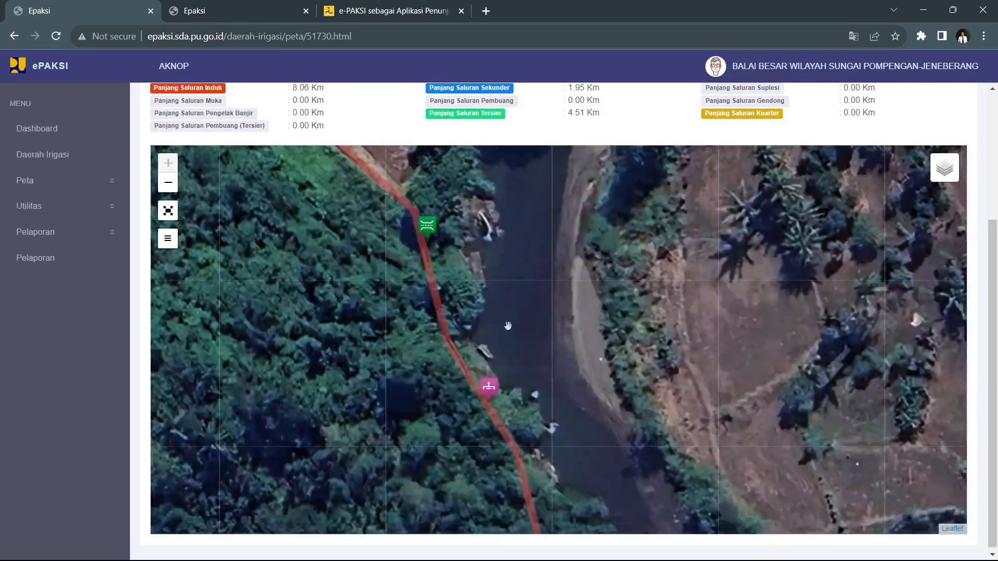
{"action": "left_click", "coordinate": [491, 392]}
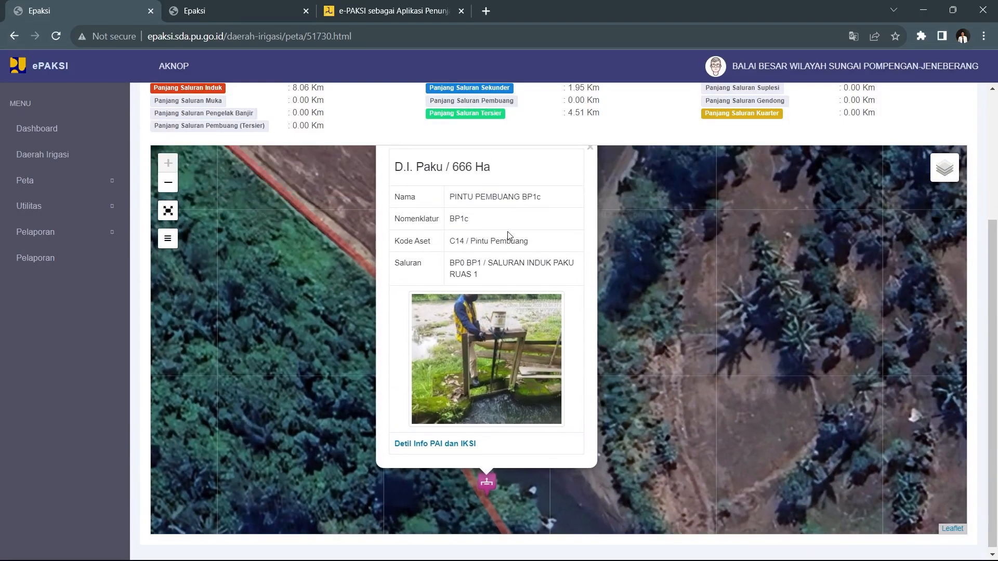
Copy the BP1a drain symbol with its label straight down the channel below BP1b and change the copied text to BP1c.
{"action": "key", "text": "alt+Tab"}
{"action": "left_click", "coordinate": [658, 272]}
{"action": "type", "text": "co"}
{"action": "key", "text": "space"}
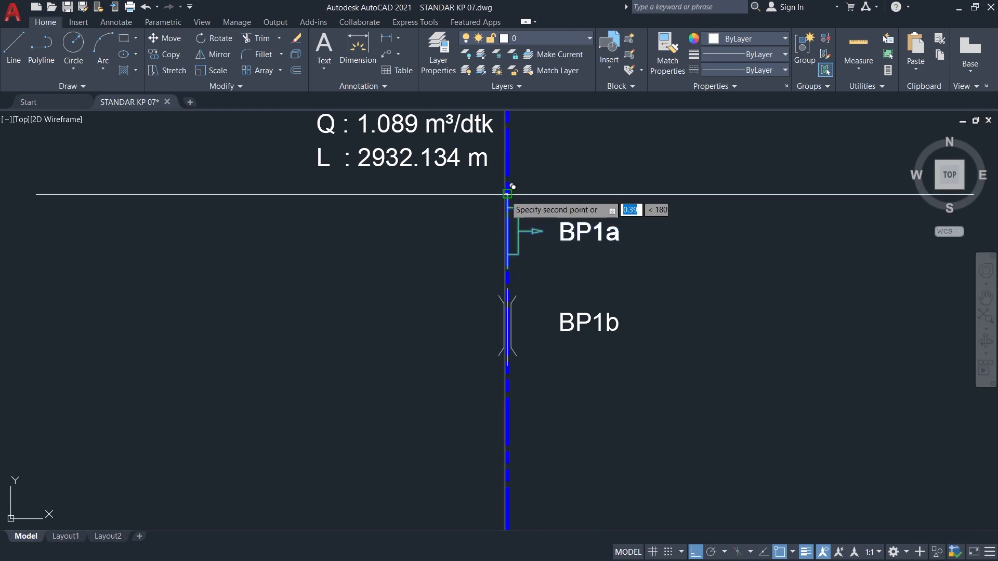
{"action": "left_click", "coordinate": [507, 380]}
{"action": "key", "text": "space"}
{"action": "middle_click_drag", "start_coordinate": [507, 379], "coordinate": [495, 336]}
{"action": "double_click", "coordinate": [590, 377]}
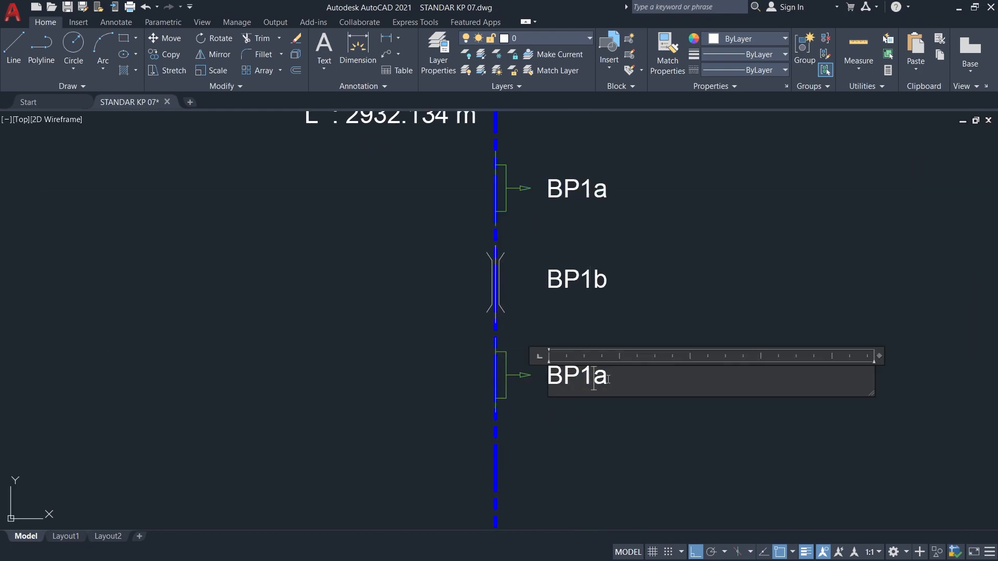
{"action": "left_click_drag", "start_coordinate": [608, 379], "coordinate": [593, 379]}
Follow the channel downstream on the ePAKSI map and open the details of the next green marker after BP1c.
{"action": "key", "text": "alt+Tab"}
{"action": "left_click", "coordinate": [644, 425]}
{"action": "left_click_drag", "start_coordinate": [630, 430], "coordinate": [622, 353]}
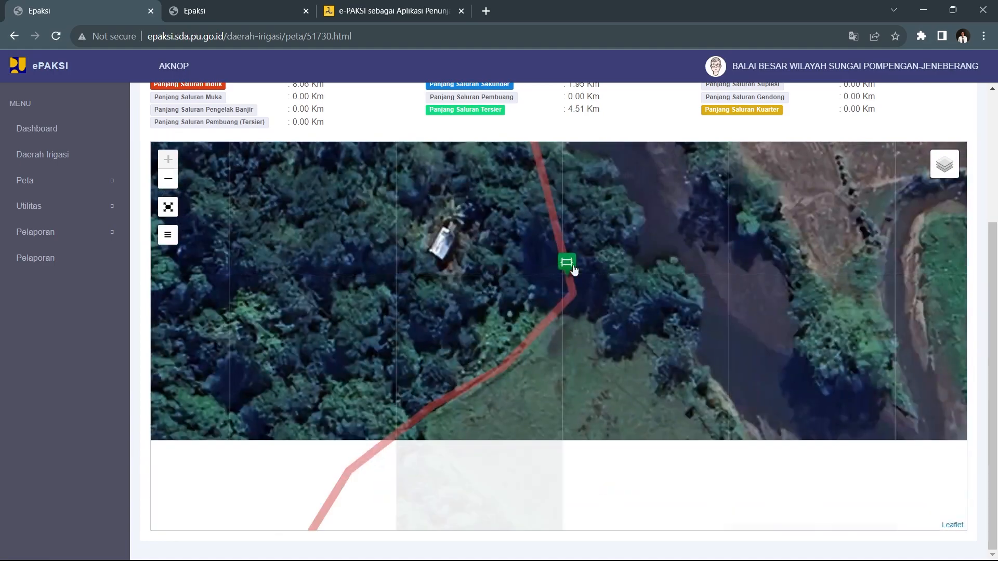
{"action": "left_click", "coordinate": [566, 263]}
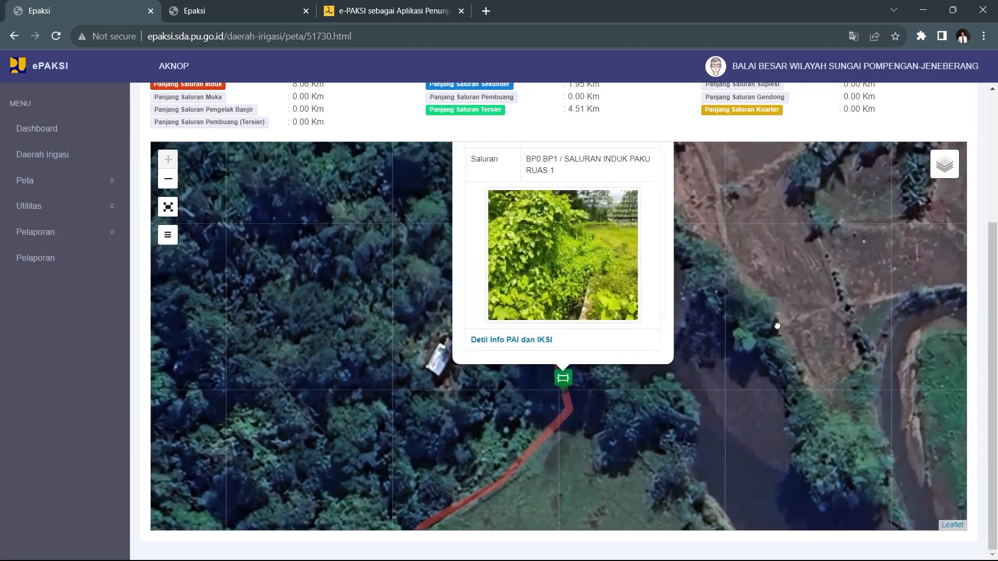
Copy the Gorong-Gorong symbol from the KP 07 legend in the AutoCAD drawing to the free area beside the blue channel line.
{"action": "key", "text": "alt+Tab"}
{"action": "scroll", "coordinate": [629, 189], "scroll_direction": "up", "scroll_amount": 10}
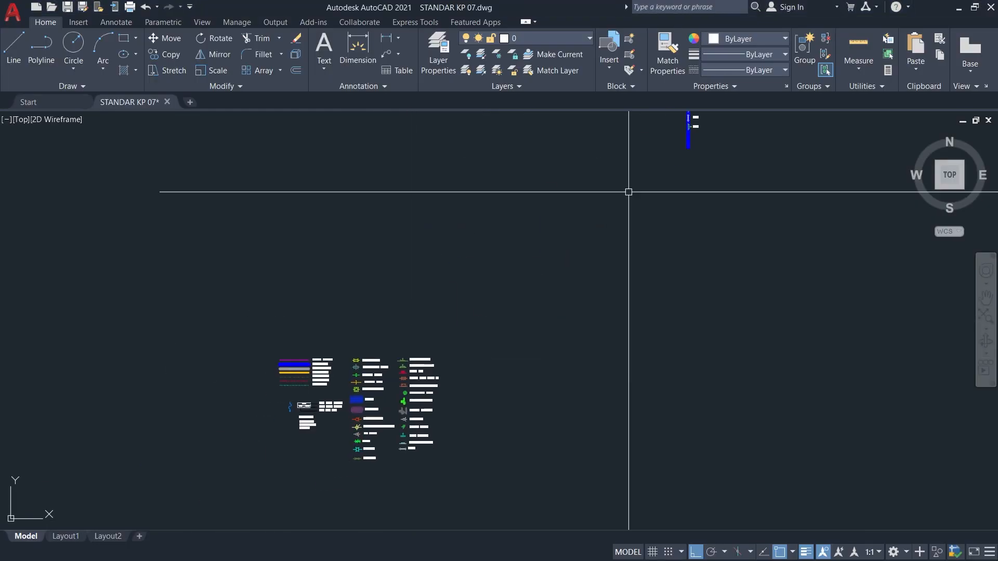
{"action": "scroll", "coordinate": [353, 367], "scroll_direction": "down", "scroll_amount": 3}
{"action": "scroll", "coordinate": [370, 285], "scroll_direction": "up", "scroll_amount": 5}
{"action": "left_click", "coordinate": [416, 297]}
{"action": "type", "text": "co"}
{"action": "key", "text": "space"}
{"action": "left_click", "coordinate": [450, 297]}
{"action": "scroll", "coordinate": [451, 297], "scroll_direction": "down", "scroll_amount": 2}
{"action": "middle_click_drag", "start_coordinate": [648, 167], "coordinate": [261, 470]}
{"action": "key", "text": "F8"}
{"action": "scroll", "coordinate": [260, 469], "scroll_direction": "down", "scroll_amount": 2}
{"action": "scroll", "coordinate": [699, 240], "scroll_direction": "up", "scroll_amount": 4}
{"action": "left_click", "coordinate": [564, 410]}
{"action": "key", "text": "space"}
Rotate the copied Gorong-Gorong symbol 90 degrees about its endpoint with Ortho so it stands vertical.
{"action": "left_click", "coordinate": [557, 410]}
{"action": "type", "text": "ro"}
{"action": "key", "text": "space"}
{"action": "left_click", "coordinate": [564, 410]}
{"action": "key", "text": "F8"}
Move the vertical Gorong-Gorong symbol by its upper endpoint onto the blue channel line just below the BP1c drain symbol.
{"action": "type", "text": "m"}
{"action": "key", "text": "space"}
{"action": "left_click", "coordinate": [564, 410]}
{"action": "key", "text": "F8"}
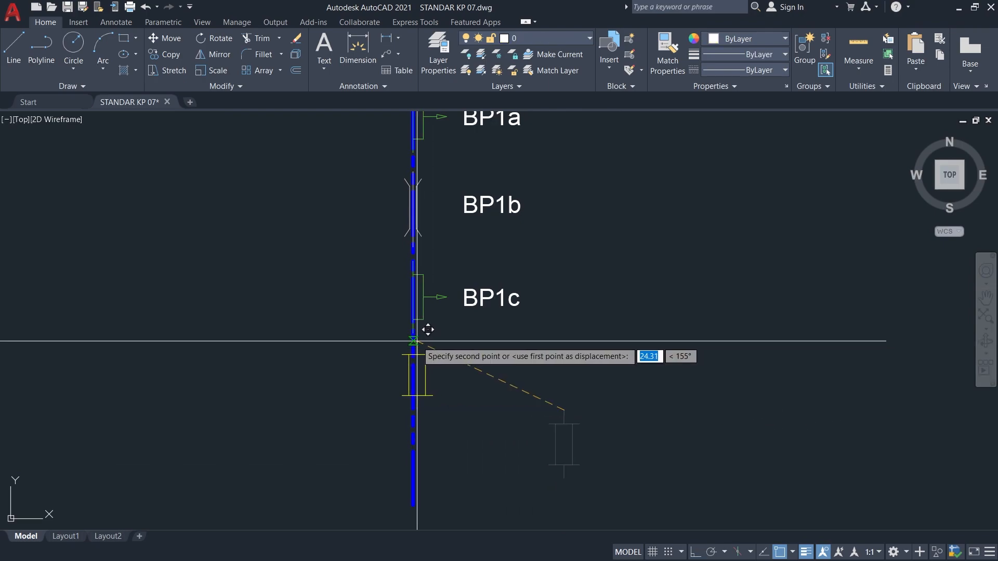
Copy the BP1c label straight down beside the Gorong-Gorong symbol and change the copy's text to BP1d.
{"action": "key", "text": "space"}
{"action": "left_click", "coordinate": [596, 336]}
{"action": "key", "text": "F8"}
{"action": "double_click", "coordinate": [499, 386]}
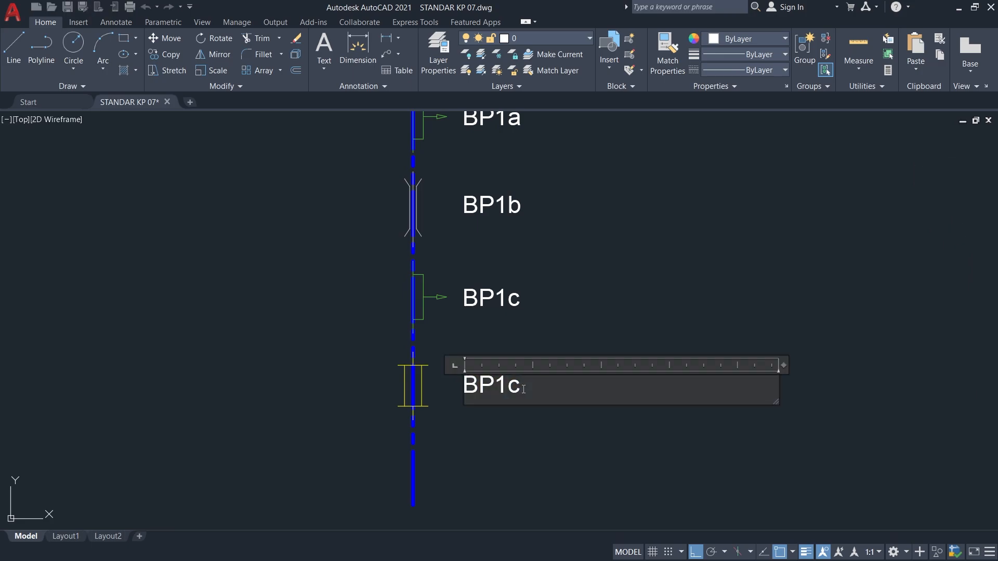
{"action": "left_click_drag", "start_coordinate": [520, 388], "coordinate": [513, 388]}
{"action": "left_click", "coordinate": [600, 339]}
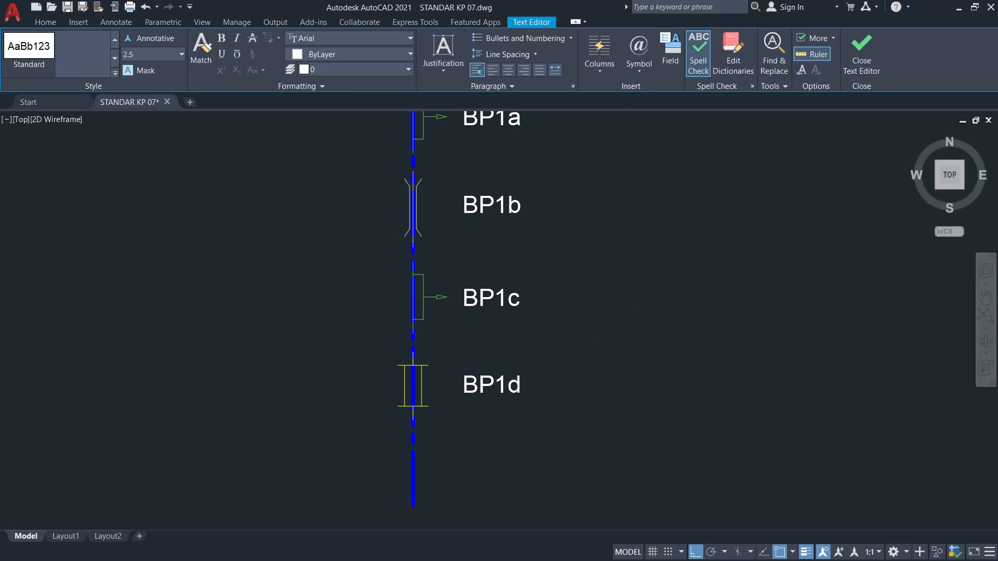
Stretch the lower endpoint of the blue channel line straight down to extend the channel well below BP1d.
{"action": "scroll", "coordinate": [630, 300], "scroll_direction": "down", "scroll_amount": 4}
{"action": "middle_click_drag", "start_coordinate": [630, 300], "coordinate": [588, 149]}
{"action": "left_click", "coordinate": [549, 198]}
{"action": "middle_click_drag", "start_coordinate": [546, 375], "coordinate": [554, 243]}
{"action": "left_click", "coordinate": [537, 405]}
{"action": "middle_click_drag", "start_coordinate": [539, 145], "coordinate": [410, 427]}
{"action": "key", "text": "Escape"}
{"action": "scroll", "coordinate": [410, 236], "scroll_direction": "up", "scroll_amount": 2}
{"action": "middle_click_drag", "start_coordinate": [406, 296], "coordinate": [446, 374]}
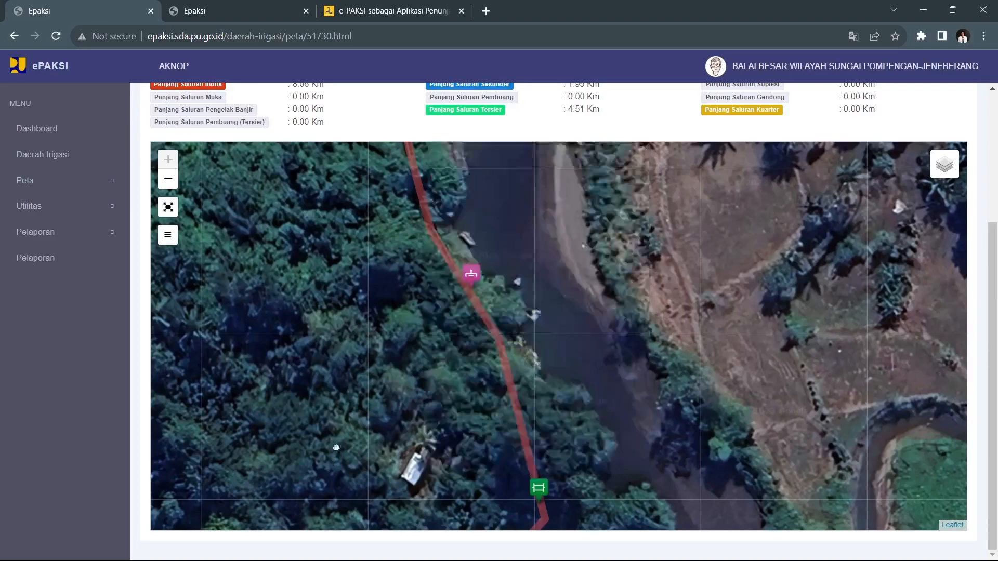
Follow the channel downstream from BP1d on the ePAKSI map and open the details of the next green marker.
{"action": "left_click_drag", "start_coordinate": [441, 520], "coordinate": [534, 360]}
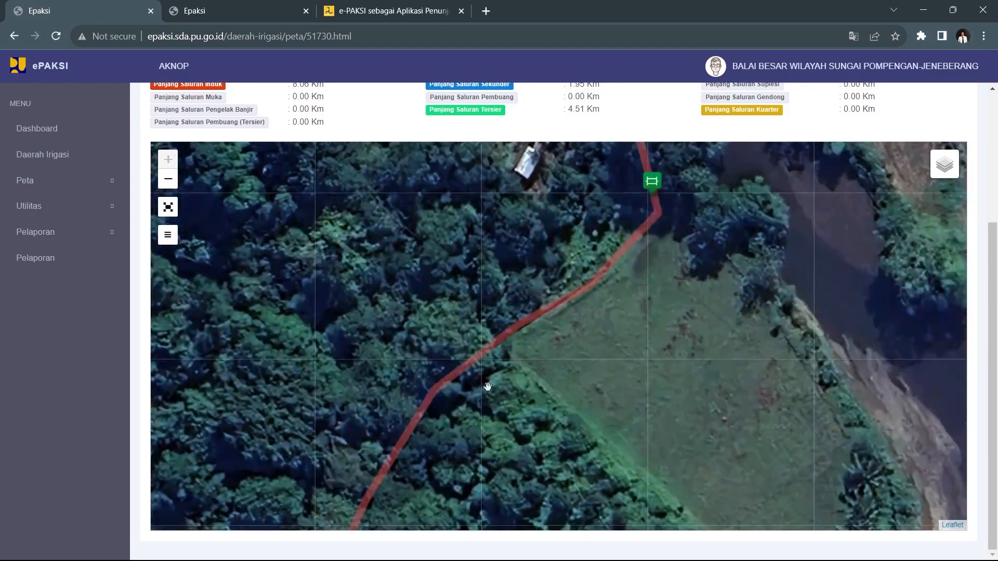
{"action": "scroll", "coordinate": [530, 312], "scroll_direction": "down", "scroll_amount": 5}
{"action": "scroll", "coordinate": [513, 344], "scroll_direction": "up", "scroll_amount": 3}
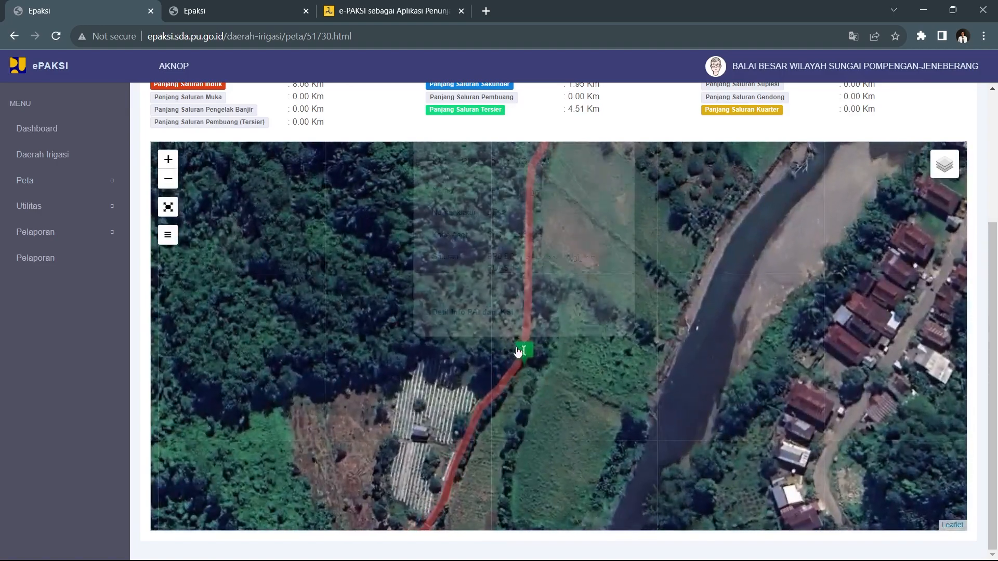
{"action": "left_click", "coordinate": [515, 348]}
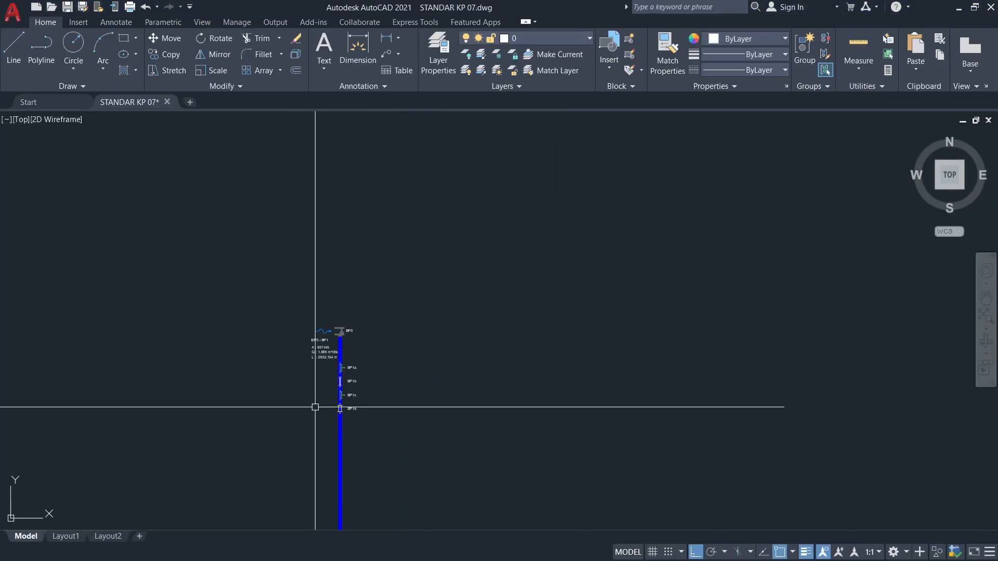
Copy the Jembatan orang symbol from the legend in the AutoCAD drawing to the free area beside the blue channel line.
{"action": "scroll", "coordinate": [315, 407], "scroll_direction": "down", "scroll_amount": 1}
{"action": "mouse_move", "coordinate": [315, 407]}
{"action": "middle_mouse_down"}
{"action": "mouse_move", "coordinate": [570, 232]}
{"action": "mouse_move", "coordinate": [666, 182]}
{"action": "middle_mouse_up"}
{"action": "scroll", "coordinate": [461, 405], "scroll_direction": "up", "scroll_amount": 2}
{"action": "middle_click_drag", "start_coordinate": [461, 406], "coordinate": [587, 308]}
{"action": "key", "text": "alt+Tab"}
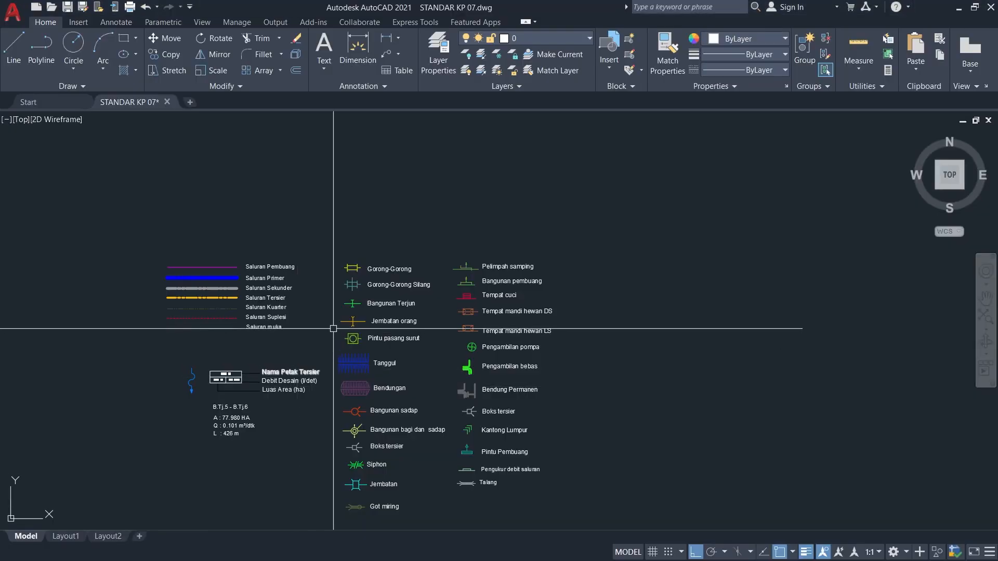
{"action": "scroll", "coordinate": [359, 310], "scroll_direction": "up", "scroll_amount": 3}
{"action": "left_click", "coordinate": [252, 338]}
{"action": "left_click", "coordinate": [390, 393]}
{"action": "type", "text": "Co"}
{"action": "key", "text": "space"}
{"action": "key", "text": "F8"}
{"action": "left_click", "coordinate": [275, 366]}
{"action": "scroll", "coordinate": [195, 462], "scroll_direction": "down", "scroll_amount": 5}
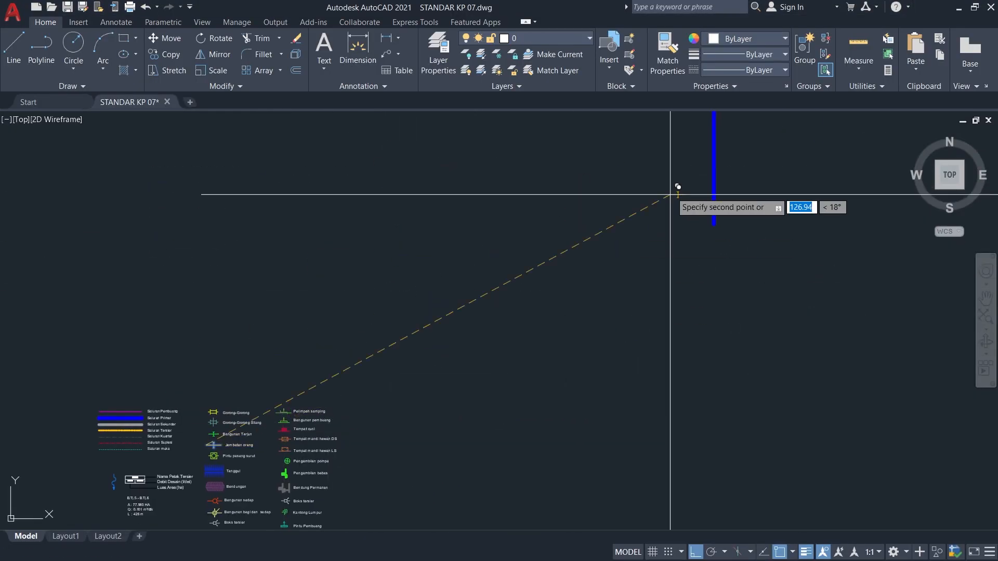
{"action": "scroll", "coordinate": [748, 203], "scroll_direction": "up", "scroll_amount": 5}
{"action": "left_click", "coordinate": [582, 337]}
{"action": "key", "text": "Escape"}
Rotate the copied Jembatan orang symbol 90 degrees clockwise about its right endpoint with Ortho on.
{"action": "left_click", "coordinate": [694, 374]}
{"action": "left_click", "coordinate": [542, 312]}
{"action": "type", "text": "ro"}
{"action": "key", "text": "space"}
{"action": "left_click", "coordinate": [679, 337]}
{"action": "key", "text": "F8"}
{"action": "left_click", "coordinate": [634, 466]}
Move the rotated Jembatan orang symbol by its upper endpoint onto the blue channel line below the BP1d culvert.
{"action": "left_click", "coordinate": [757, 392]}
{"action": "left_click", "coordinate": [626, 183]}
{"action": "type", "text": "m"}
{"action": "key", "text": "space"}
{"action": "left_click", "coordinate": [679, 239]}
{"action": "key", "text": "F8"}
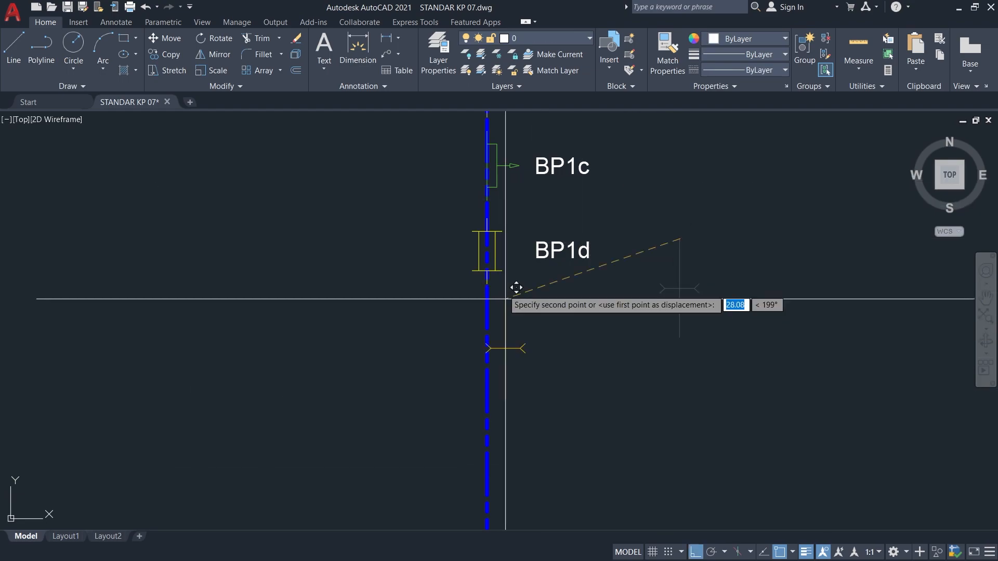
{"action": "left_click", "coordinate": [486, 308]}
Copy the BP1d label down beside the Jembatan orang symbol and change the copy's text to BP1e.
{"action": "middle_click_drag", "start_coordinate": [615, 305], "coordinate": [590, 241]}
{"action": "left_click", "coordinate": [590, 240]}
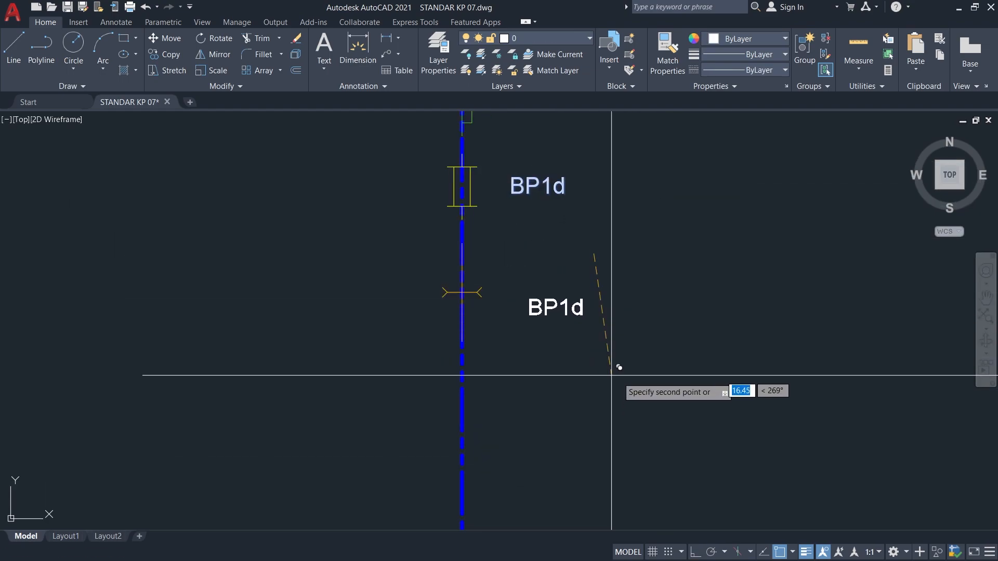
{"action": "double_click", "coordinate": [551, 288]}
{"action": "left_click", "coordinate": [551, 351]}
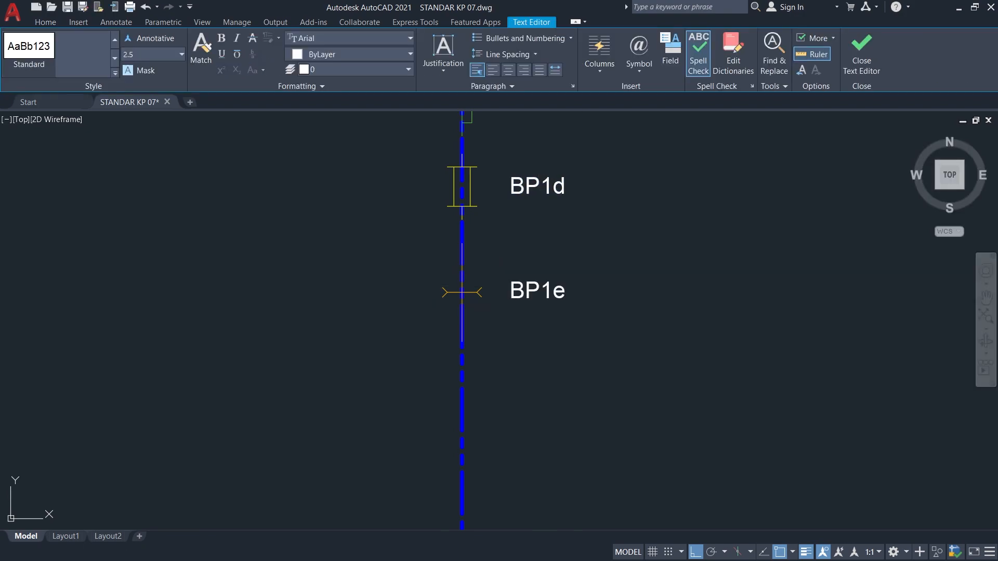
Trace the main channel downstream from the BP1e bridge on the ePAKSI map to examine which structures come next.
{"action": "key", "text": "alt+Tab"}
{"action": "left_click", "coordinate": [610, 380]}
{"action": "left_click_drag", "start_coordinate": [582, 463], "coordinate": [605, 270]}
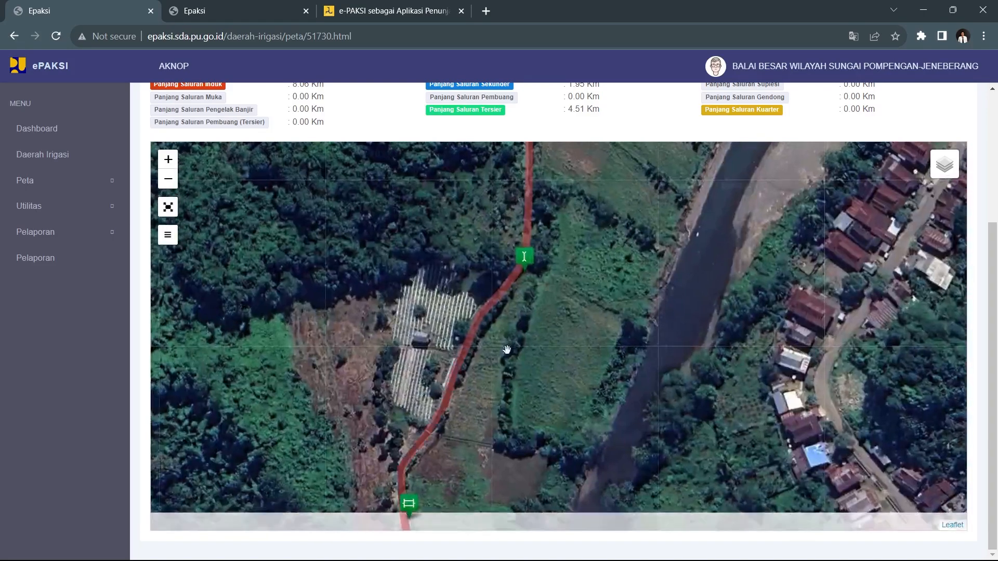
{"action": "scroll", "coordinate": [506, 338], "scroll_direction": "down", "scroll_amount": 1}
{"action": "left_click_drag", "start_coordinate": [477, 385], "coordinate": [456, 286]}
{"action": "scroll", "coordinate": [441, 379], "scroll_direction": "up", "scroll_amount": 1}
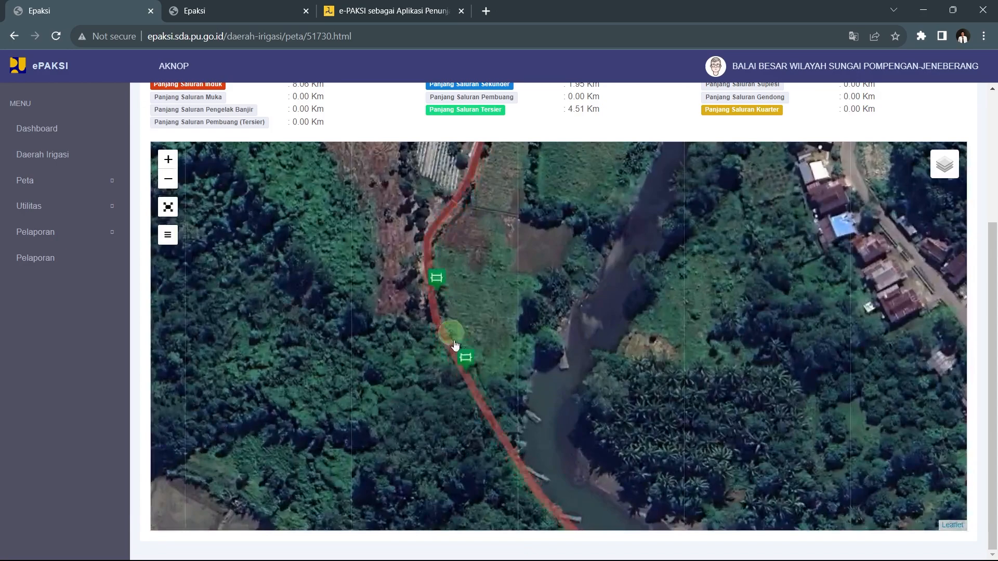
{"action": "left_click_drag", "start_coordinate": [600, 409], "coordinate": [421, 223]}
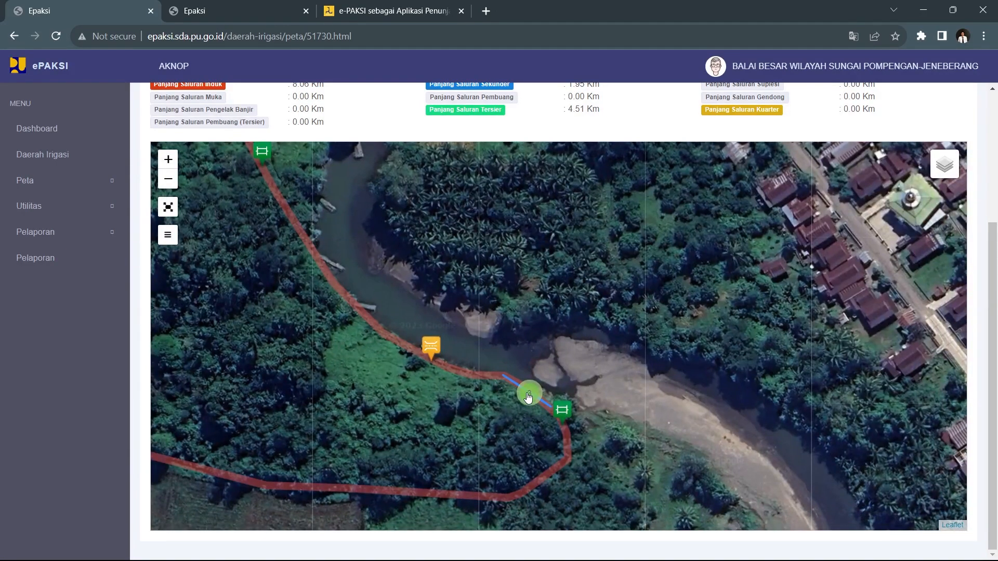
Survey the rest of the main channel on the map as far as the secondary and tertiary branches, then return to the BP1e bridge.
{"action": "left_click", "coordinate": [528, 396]}
{"action": "left_click_drag", "start_coordinate": [469, 403], "coordinate": [484, 326]}
{"action": "left_click_drag", "start_coordinate": [503, 375], "coordinate": [639, 291]}
{"action": "scroll", "coordinate": [477, 323], "scroll_direction": "down", "scroll_amount": 1}
{"action": "left_click_drag", "start_coordinate": [447, 358], "coordinate": [847, 309]}
{"action": "scroll", "coordinate": [470, 314], "scroll_direction": "down", "scroll_amount": 1}
{"action": "left_click_drag", "start_coordinate": [459, 314], "coordinate": [784, 372]}
{"action": "left_click_drag", "start_coordinate": [547, 422], "coordinate": [908, 255]}
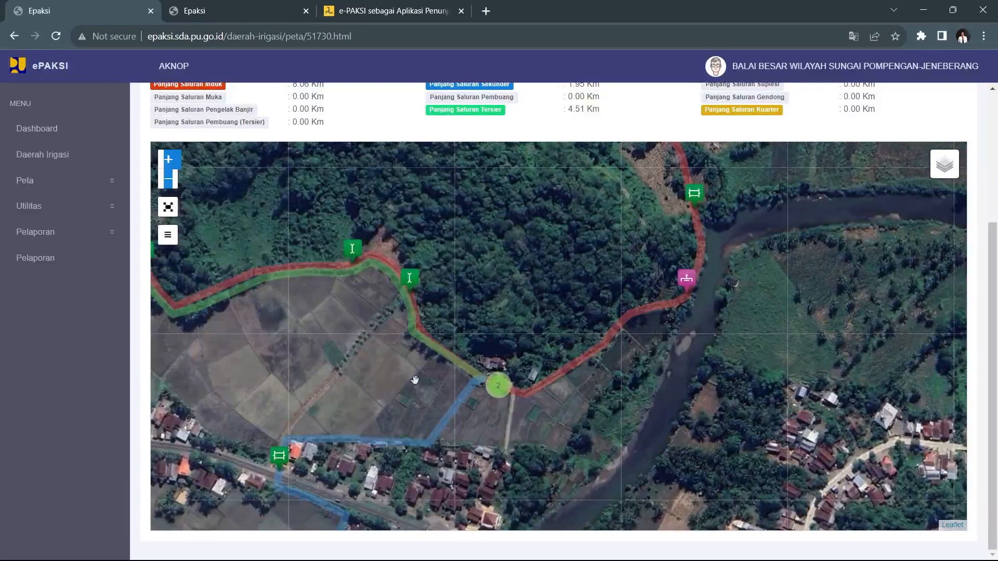
{"action": "scroll", "coordinate": [475, 390], "scroll_direction": "up", "scroll_amount": 1}
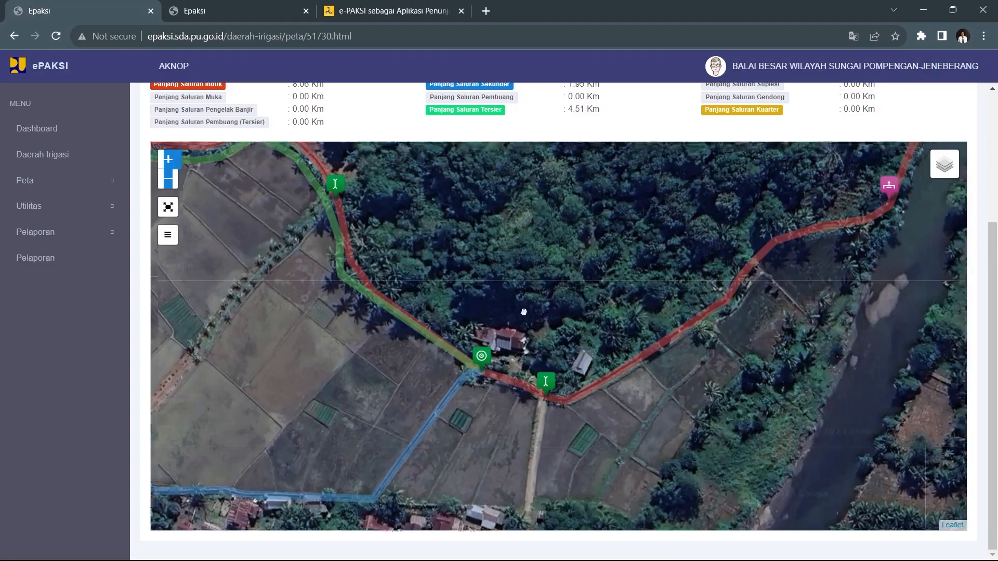
{"action": "scroll", "coordinate": [537, 401], "scroll_direction": "up", "scroll_amount": 3}
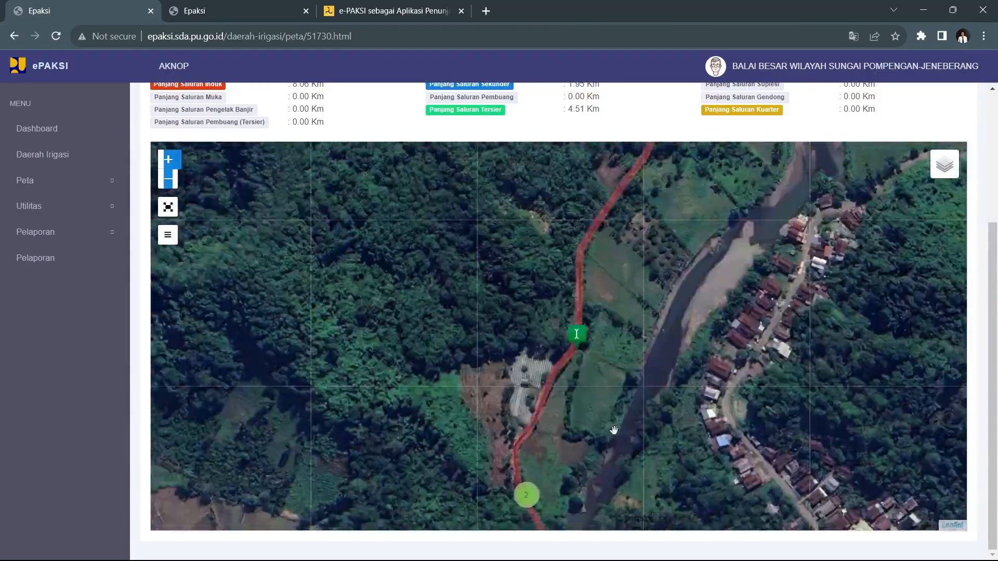
{"action": "scroll", "coordinate": [615, 378], "scroll_direction": "up", "scroll_amount": 1}
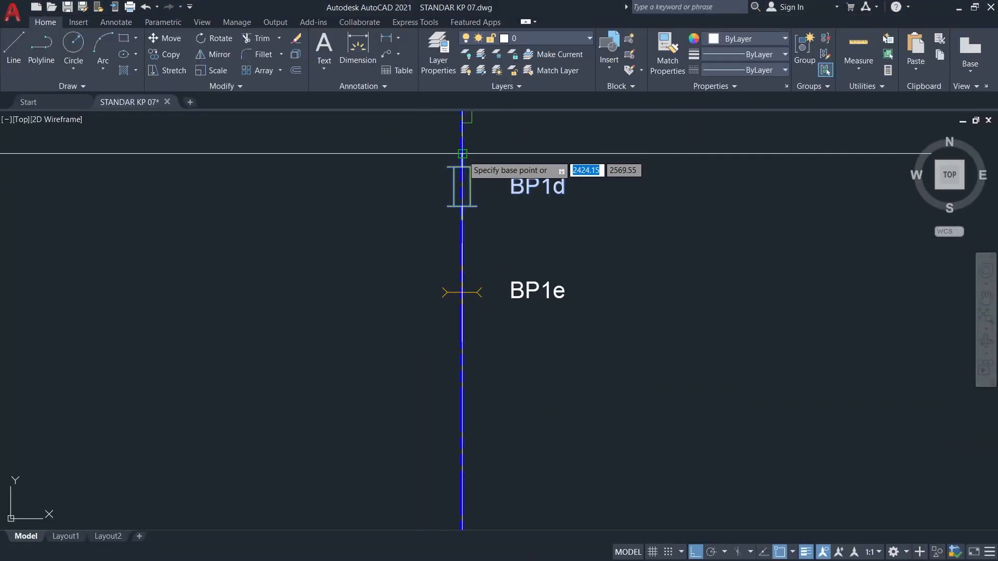
Copy the BP1d culvert symbol with its label twice down the channel below BP1e and change the labels to BP1f and BP1g.
{"action": "left_click", "coordinate": [462, 154]}
{"action": "key", "text": "alt+Tab"}
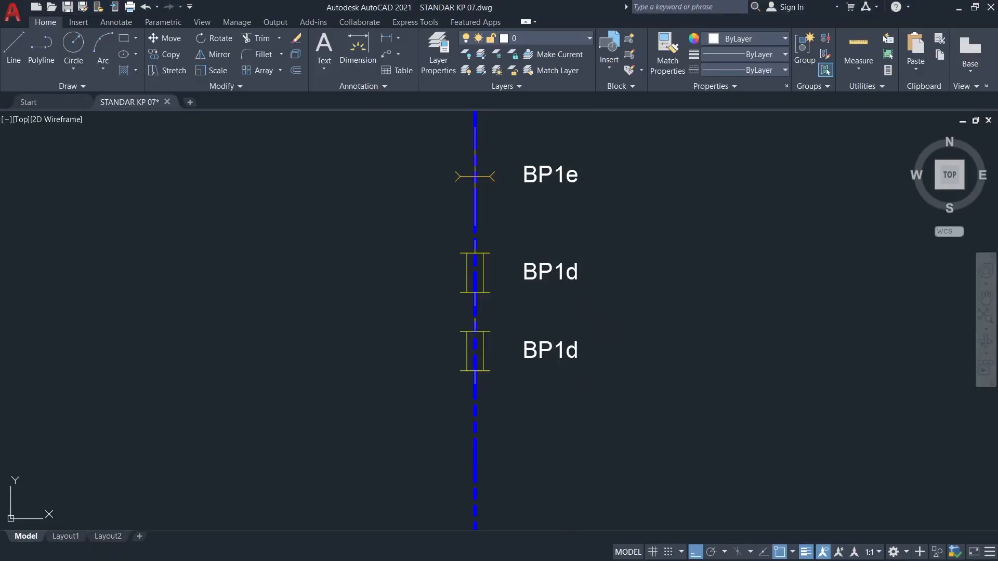
{"action": "double_click", "coordinate": [568, 273]}
{"action": "key", "text": "BackSpace"}
{"action": "type", "text": "f"}
{"action": "left_click", "coordinate": [569, 317]}
{"action": "double_click", "coordinate": [571, 351]}
{"action": "key", "text": "BackSpace"}
{"action": "type", "text": "g"}
{"action": "left_click", "coordinate": [567, 419]}
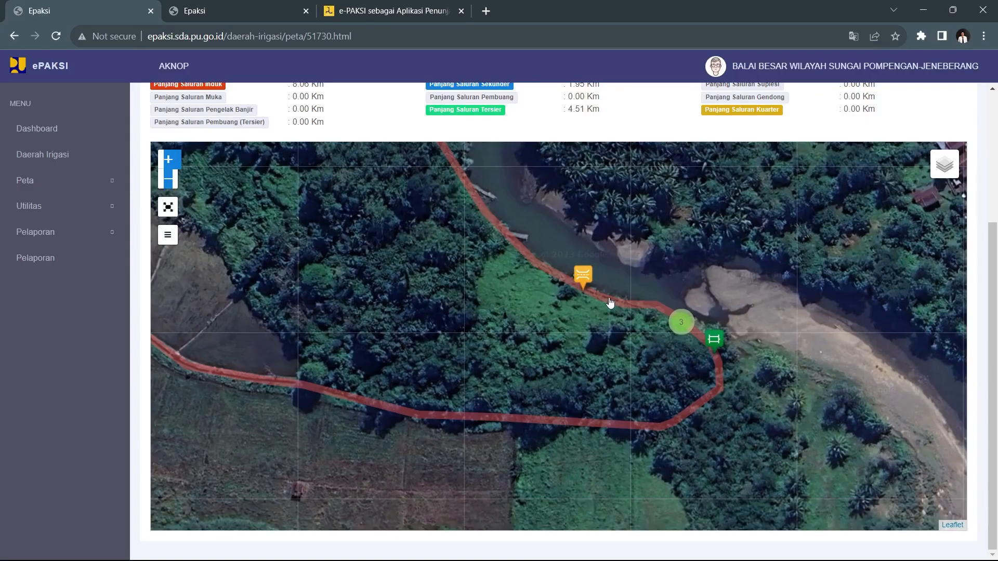
Examine the details of the orange marker and of the markers following it downstream on the ePAKSI map.
{"action": "scroll", "coordinate": [590, 356], "scroll_direction": "up", "scroll_amount": 3}
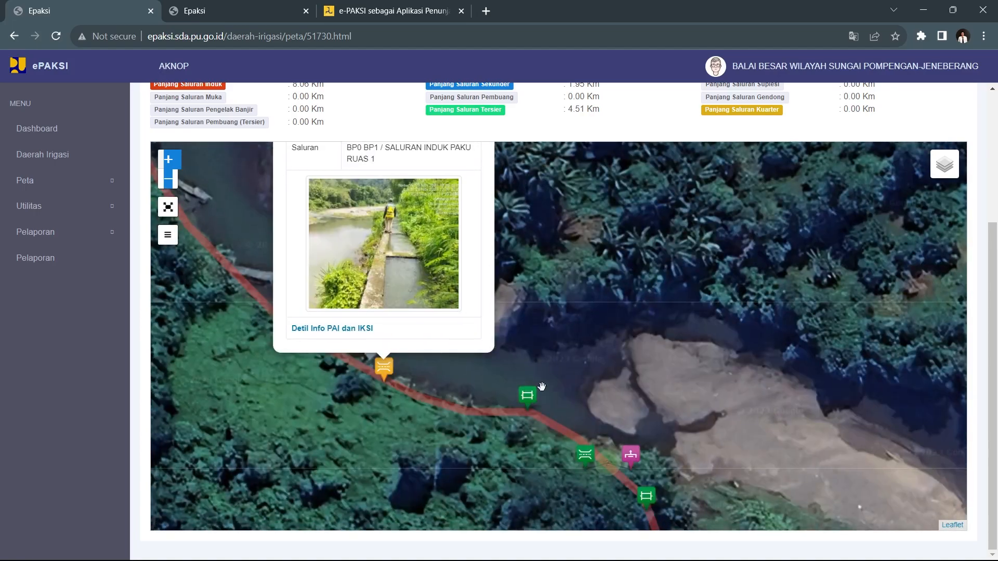
{"action": "left_click", "coordinate": [527, 395]}
{"action": "left_click_drag", "start_coordinate": [633, 432], "coordinate": [622, 324]}
{"action": "left_click", "coordinate": [564, 424]}
{"action": "left_click", "coordinate": [735, 363]}
{"action": "left_click_drag", "start_coordinate": [447, 343], "coordinate": [585, 406]}
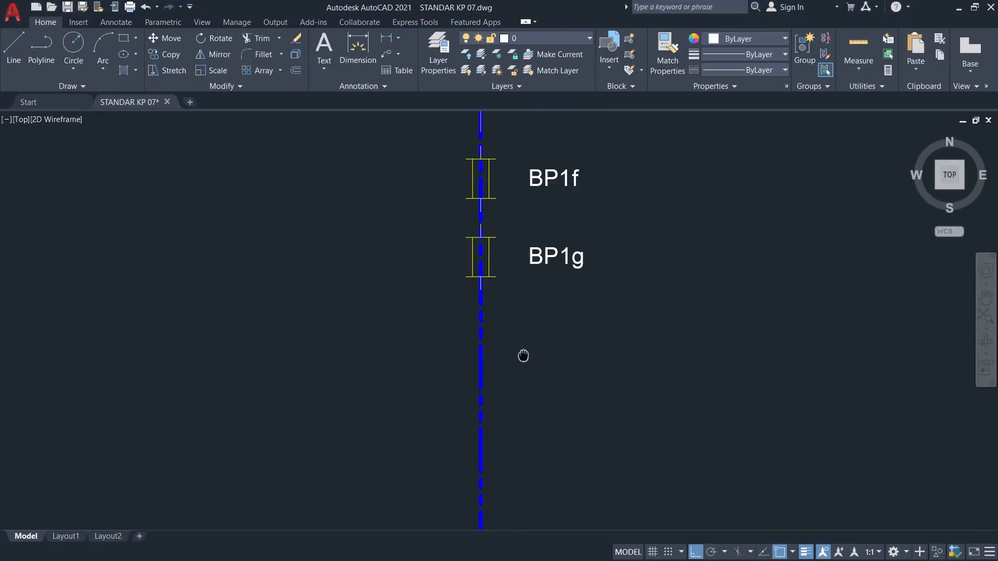
Copy the BP1b Talang symbol with its label straight down the channel below BP1g and change the copied text to BP1h.
{"action": "middle_click_drag", "start_coordinate": [495, 96], "coordinate": [477, 404]}
{"action": "scroll", "coordinate": [476, 403], "scroll_direction": "down", "scroll_amount": 2}
{"action": "left_click", "coordinate": [445, 200]}
{"action": "left_click", "coordinate": [541, 247]}
{"action": "type", "text": "co"}
{"action": "key", "text": "space"}
{"action": "left_click", "coordinate": [574, 262]}
{"action": "middle_click_drag", "start_coordinate": [578, 447], "coordinate": [582, 271]}
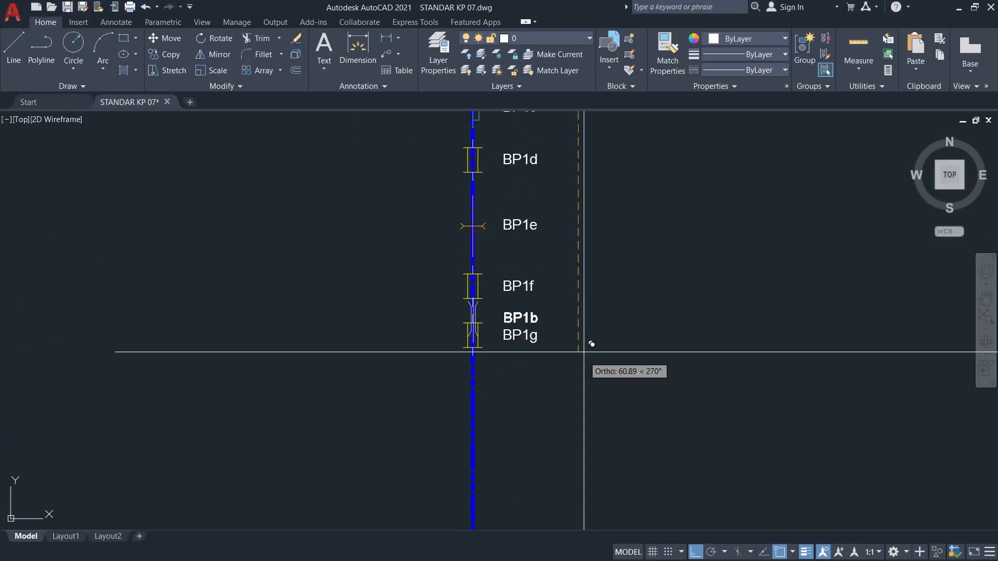
{"action": "key", "text": "BackSpace"}
{"action": "type", "text": "h"}
Copy the BP1g culvert symbol with its label straight down the channel below BP1h and change the copied text to BP1i.
{"action": "left_click", "coordinate": [448, 306]}
{"action": "left_click", "coordinate": [448, 305]}
{"action": "left_click", "coordinate": [573, 364]}
{"action": "left_click", "coordinate": [447, 312]}
{"action": "left_click", "coordinate": [576, 358]}
{"action": "type", "text": "c"}
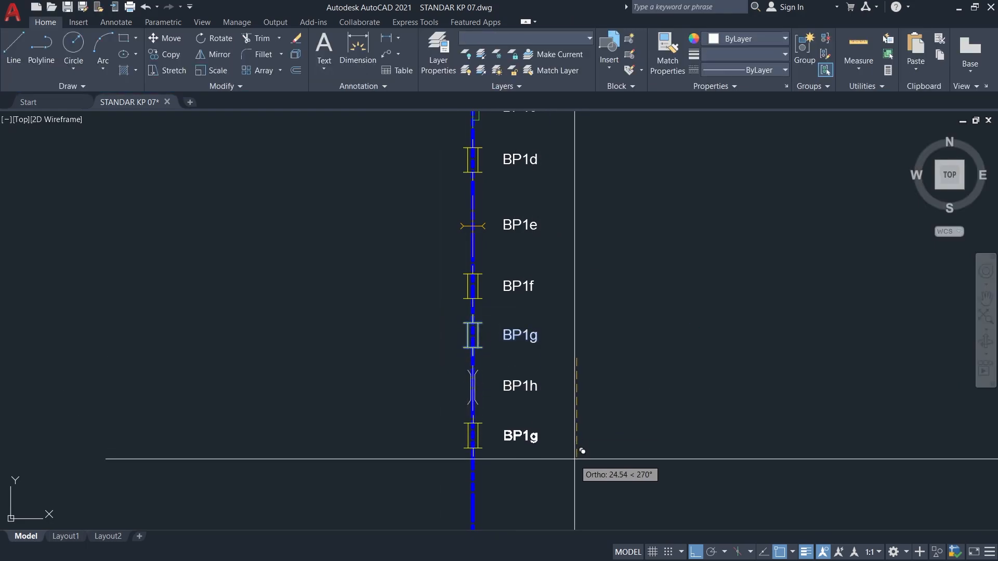
{"action": "double_click", "coordinate": [520, 438]}
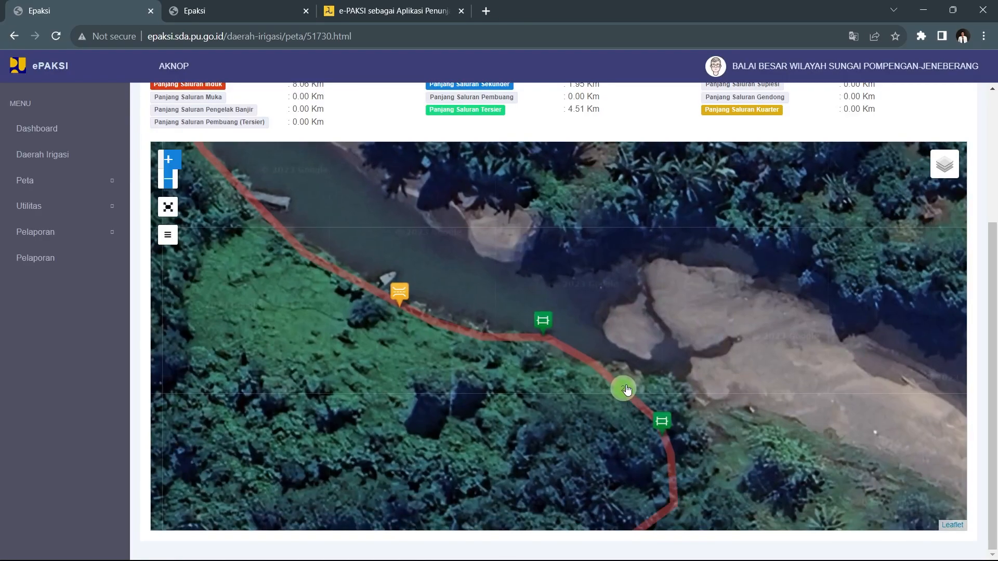
{"action": "key", "text": "BackSpace"}
{"action": "type", "text": "i"}
{"action": "left_click", "coordinate": [503, 250]}
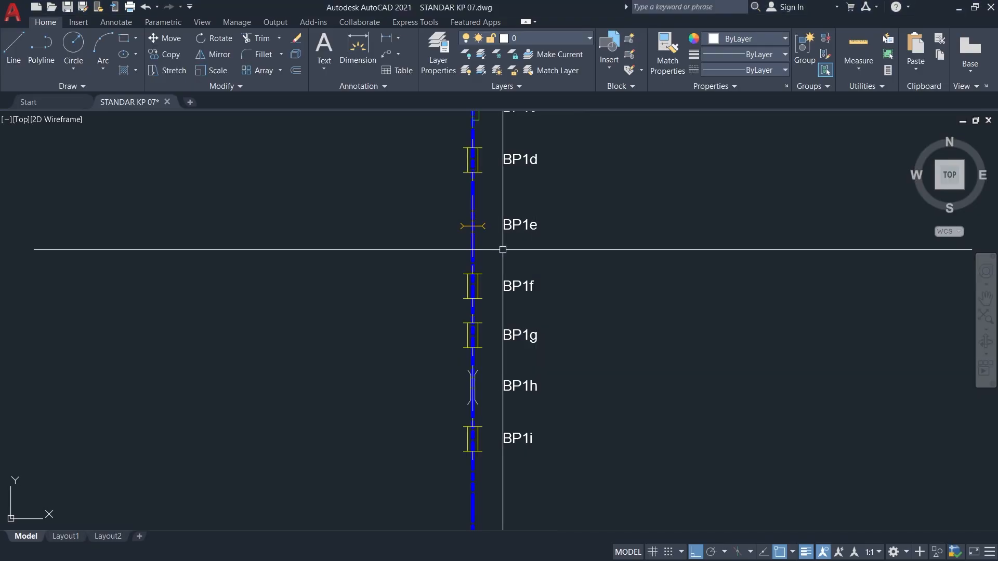
Copy the BP1h Talang and the BP1c drain symbols with their labels down the channel, one after the other below BP1i.
{"action": "middle_click_drag", "start_coordinate": [503, 250], "coordinate": [492, 245]}
{"action": "left_click", "coordinate": [437, 349]}
{"action": "left_click", "coordinate": [588, 413]}
{"action": "type", "text": "co"}
{"action": "key", "text": "space"}
{"action": "left_click", "coordinate": [602, 396]}
{"action": "left_click", "coordinate": [436, 226]}
{"action": "left_click", "coordinate": [567, 293]}
{"action": "middle_click_drag", "start_coordinate": [576, 412], "coordinate": [599, 355]}
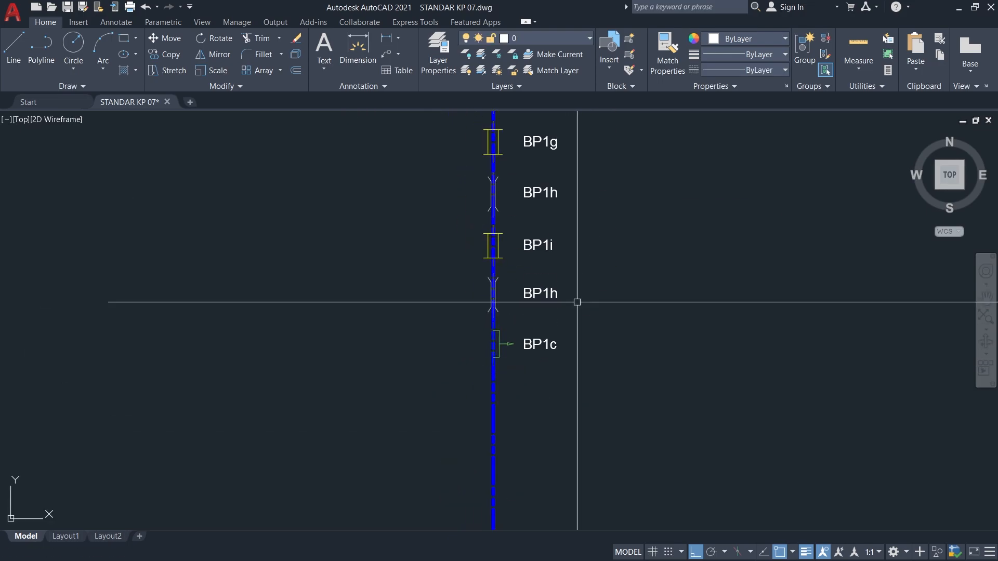
Change the label of the copied Talang below BP1i to BP1j and the label of the copied drain to BP1k.
{"action": "double_click", "coordinate": [558, 294]}
{"action": "key", "text": "BackSpace"}
{"action": "type", "text": "j"}
{"action": "left_click", "coordinate": [552, 345]}
{"action": "double_click", "coordinate": [553, 345]}
{"action": "key", "text": "BackSpace"}
{"action": "type", "text": "k"}
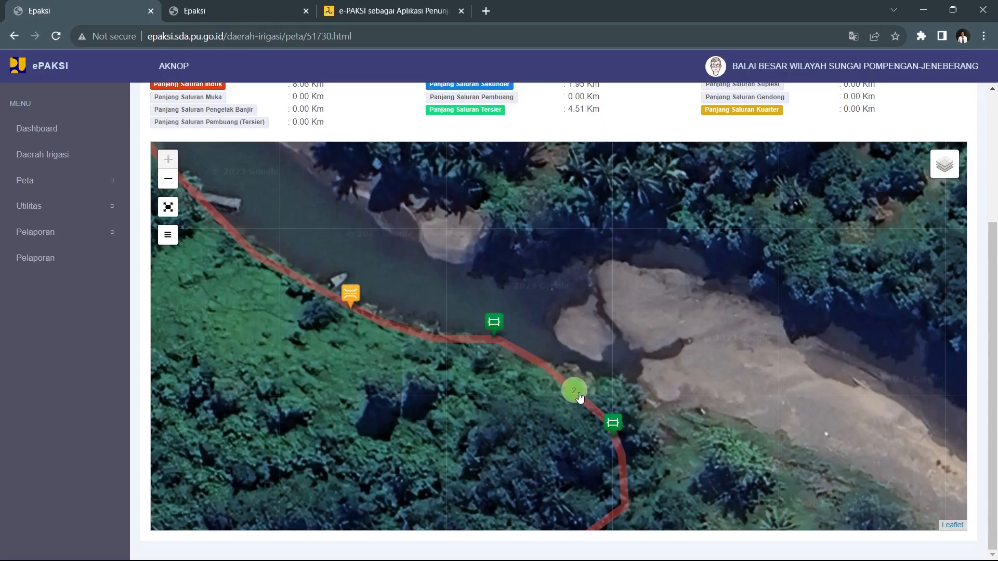
Copy the BP1i culvert and BP1j Talang symbols together with their labels straight down the channel below BP1k.
{"action": "left_click", "coordinate": [597, 392]}
{"action": "scroll", "coordinate": [438, 370], "scroll_direction": "up", "scroll_amount": 3}
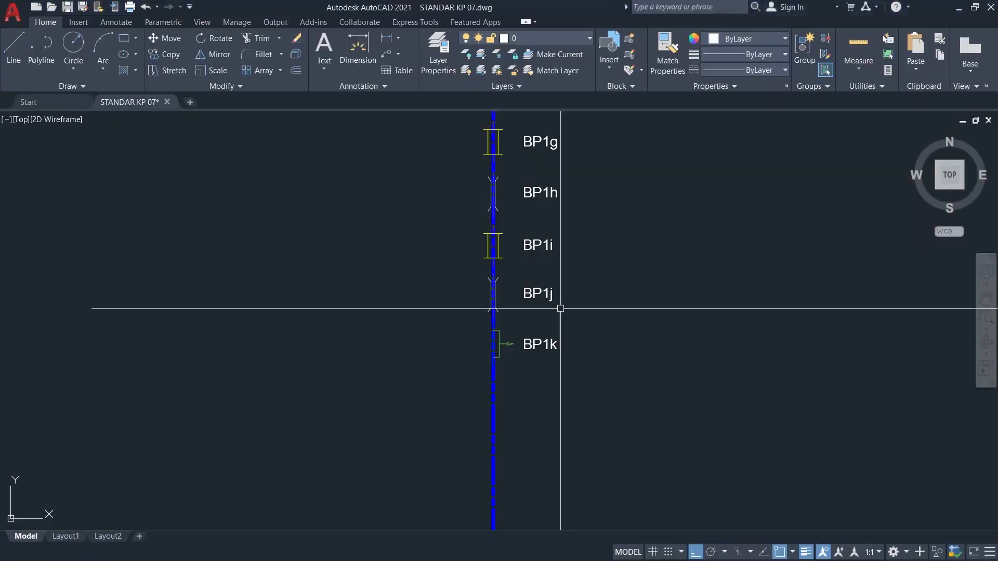
{"action": "middle_click_drag", "start_coordinate": [561, 305], "coordinate": [556, 375]}
{"action": "left_click", "coordinate": [592, 412]}
{"action": "type", "text": "co"}
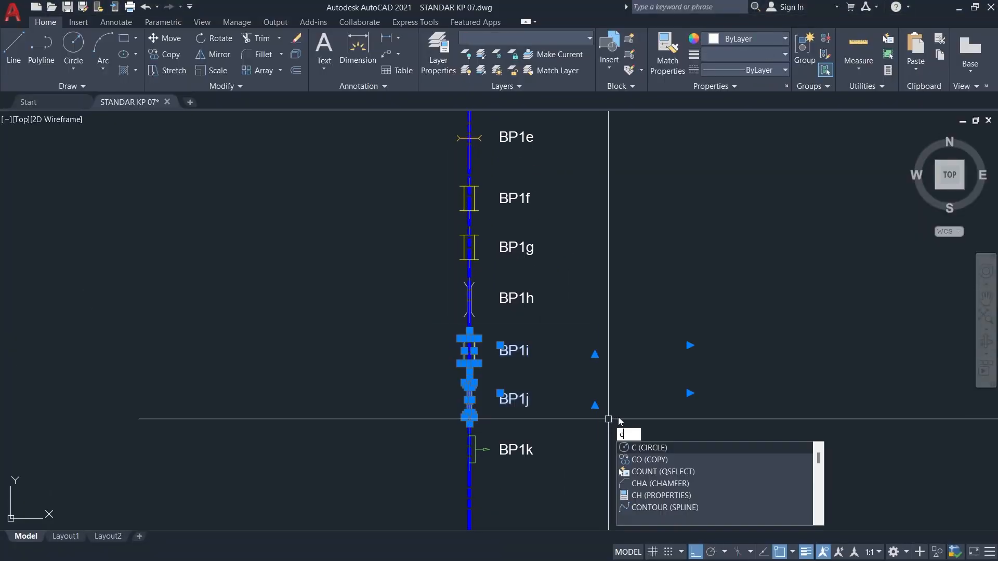
{"action": "key", "text": "Return"}
{"action": "left_click", "coordinate": [649, 403]}
{"action": "middle_click_drag", "start_coordinate": [651, 445], "coordinate": [666, 307]}
{"action": "left_click", "coordinate": [663, 414]}
{"action": "key", "text": "Escape"}
Change the label of the copied culvert below BP1k to BP1l and the label of the copied Talang to BP1m.
{"action": "double_click", "coordinate": [540, 367]}
{"action": "key", "text": "BackSpace"}
{"action": "type", "text": "l"}
{"action": "left_click", "coordinate": [541, 402]}
{"action": "double_click", "coordinate": [539, 410]}
{"action": "key", "text": "BackSpace"}
{"action": "type", "text": "m"}
{"action": "left_click", "coordinate": [549, 448]}
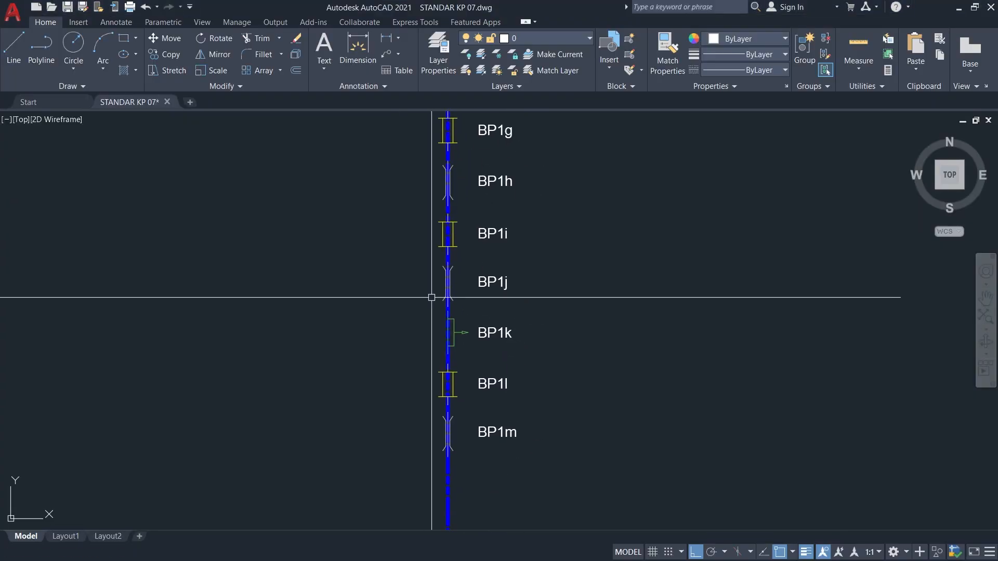
Copy the BP1k drain symbol with its label straight down the channel below BP1m.
{"action": "left_click", "coordinate": [432, 298]}
{"action": "left_click", "coordinate": [570, 348]}
{"action": "type", "text": "co"}
{"action": "key", "text": "Return"}
{"action": "left_click", "coordinate": [575, 356]}
{"action": "middle_click_drag", "start_coordinate": [589, 437], "coordinate": [603, 288]}
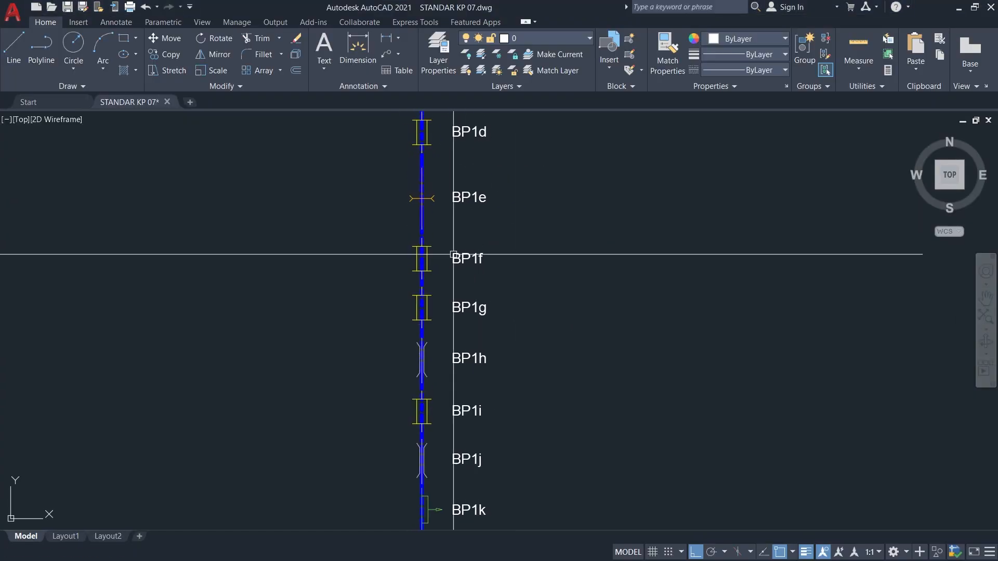
Copy the BP1e footbridge symbol with its label down the channel below the newly copied drain.
{"action": "left_click", "coordinate": [385, 159]}
{"action": "left_click", "coordinate": [562, 237]}
{"action": "type", "text": "co"}
{"action": "key", "text": "Return"}
{"action": "left_click", "coordinate": [562, 236]}
{"action": "middle_click_drag", "start_coordinate": [546, 514], "coordinate": [597, 160]}
{"action": "left_click", "coordinate": [590, 403]}
Stretch the lower end of the primary channel line down past the copied footbridge symbol.
{"action": "scroll", "coordinate": [469, 402], "scroll_direction": "up", "scroll_amount": 5}
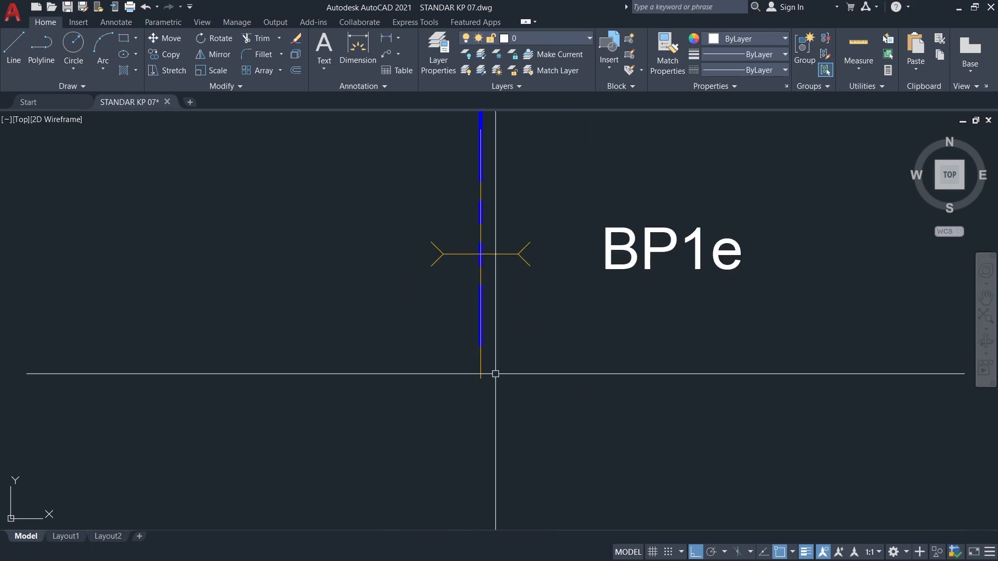
{"action": "scroll", "coordinate": [491, 153], "scroll_direction": "down", "scroll_amount": 1}
{"action": "middle_click_drag", "start_coordinate": [490, 153], "coordinate": [495, 342]}
{"action": "left_click", "coordinate": [488, 192]}
{"action": "middle_click_drag", "start_coordinate": [487, 461], "coordinate": [519, 227]}
{"action": "left_click", "coordinate": [519, 227]}
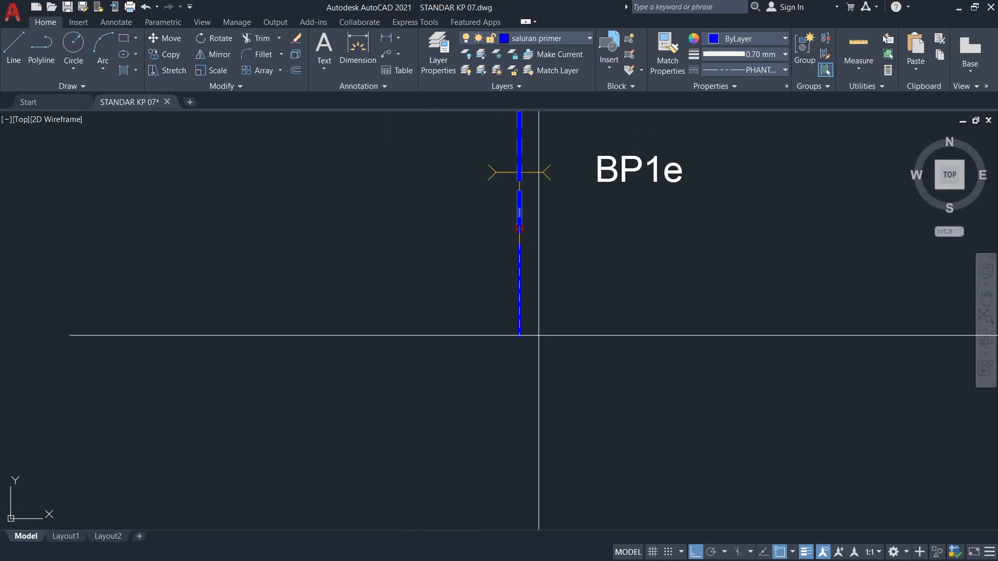
{"action": "left_click", "coordinate": [537, 334]}
{"action": "key", "text": "Escape"}
Change the label of the copied drain below BP1m to BP1n and the label of the copied footbridge to BP1o.
{"action": "scroll", "coordinate": [536, 335], "scroll_direction": "down", "scroll_amount": 2}
{"action": "middle_click_drag", "start_coordinate": [507, 447], "coordinate": [505, 378]}
{"action": "double_click", "coordinate": [482, 390]}
{"action": "key", "text": "BackSpace"}
{"action": "type", "text": "n"}
{"action": "left_click", "coordinate": [496, 458]}
{"action": "double_click", "coordinate": [497, 457]}
{"action": "key", "text": "BackSpace"}
{"action": "type", "text": "o"}
{"action": "left_click", "coordinate": [496, 457]}
{"action": "double_click", "coordinate": [497, 457]}
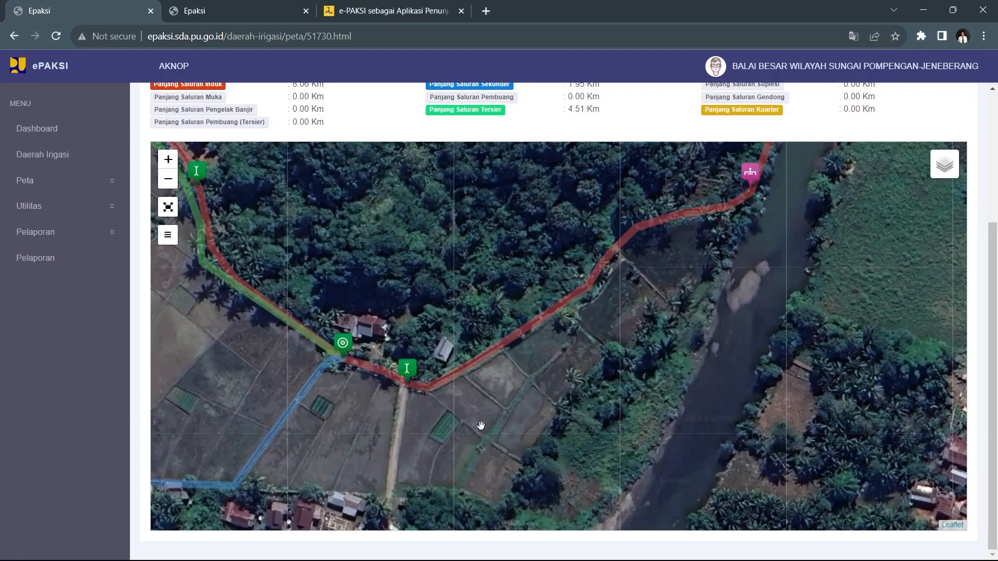
Check the structure order on the ePAKSI map and move the BP1n drain and BP1o footbridge with their labels down the channel to open a gap.
{"action": "left_click", "coordinate": [480, 425]}
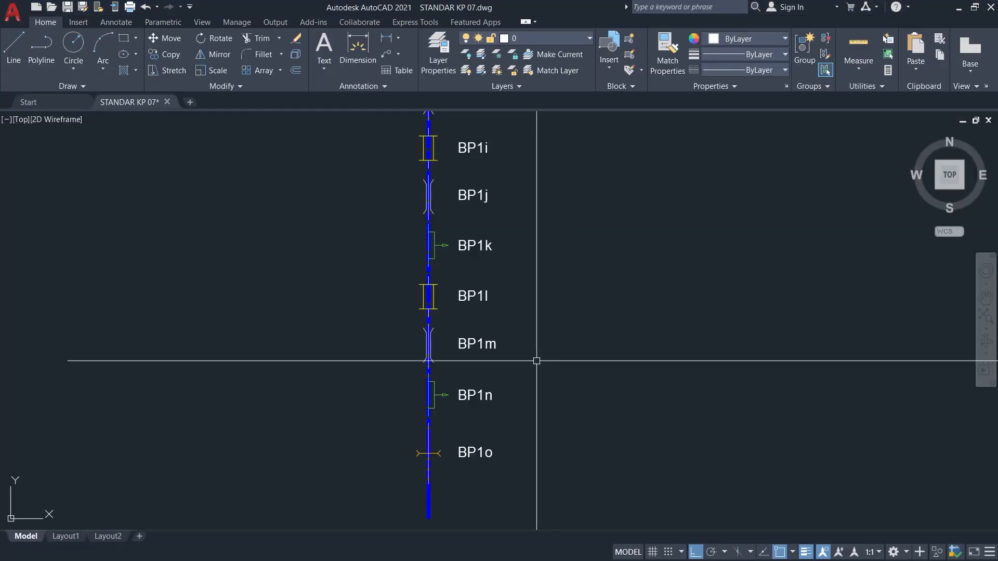
{"action": "middle_click_drag", "start_coordinate": [541, 324], "coordinate": [530, 440]}
{"action": "scroll", "coordinate": [512, 392], "scroll_direction": "down", "scroll_amount": 2}
{"action": "scroll", "coordinate": [492, 225], "scroll_direction": "down", "scroll_amount": 2}
{"action": "scroll", "coordinate": [479, 396], "scroll_direction": "up", "scroll_amount": 4}
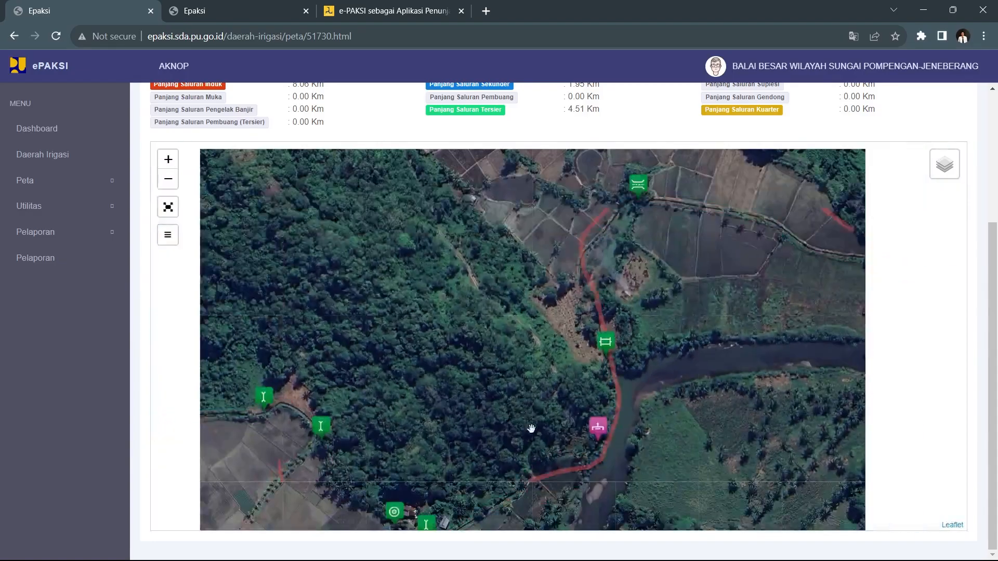
{"action": "scroll", "coordinate": [534, 426], "scroll_direction": "up", "scroll_amount": 2}
{"action": "scroll", "coordinate": [468, 434], "scroll_direction": "up", "scroll_amount": 2}
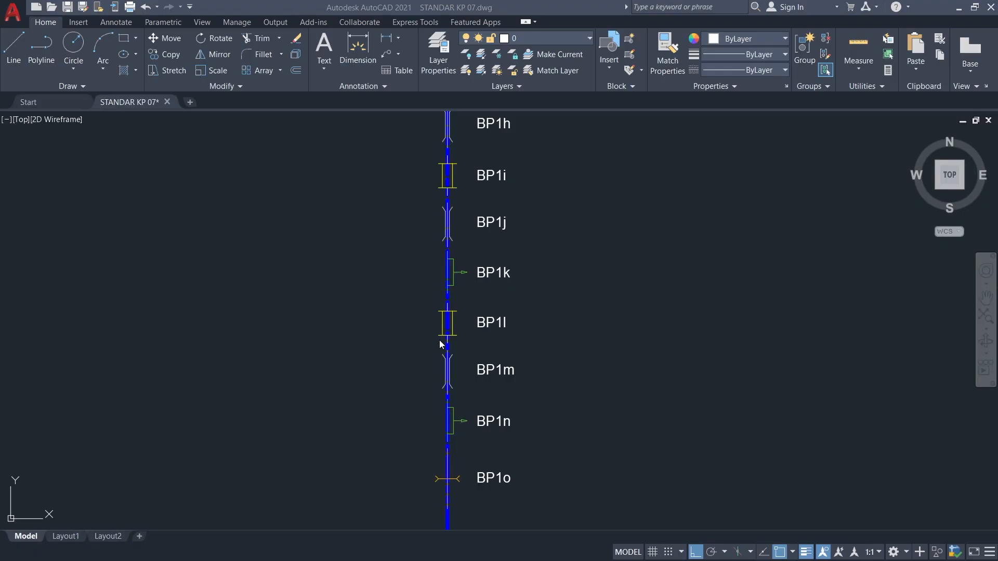
{"action": "middle_click_drag", "start_coordinate": [442, 334], "coordinate": [467, 234]}
{"action": "left_click", "coordinate": [430, 295]}
{"action": "left_click", "coordinate": [612, 425]}
{"action": "type", "text": "m"}
{"action": "left_click", "coordinate": [633, 414]}
{"action": "left_click", "coordinate": [626, 481]}
Copy the BP1l culvert symbol with its label down the channel into the gap below BP1m.
{"action": "left_click", "coordinate": [436, 195]}
{"action": "left_click", "coordinate": [584, 248]}
{"action": "type", "text": "c"}
{"action": "key", "text": "Return"}
{"action": "left_click", "coordinate": [585, 247]}
{"action": "left_click", "coordinate": [583, 344]}
{"action": "key", "text": "Escape"}
Relabel the three structures below BP1m in order: the culvert as BP1n, the drain as BP1o and the footbridge as BP1p.
{"action": "double_click", "coordinate": [522, 318]}
{"action": "key", "text": "BackSpace"}
{"action": "type", "text": "n"}
{"action": "left_click", "coordinate": [524, 409]}
{"action": "double_click", "coordinate": [525, 390]}
{"action": "key", "text": "BackSpace"}
{"action": "type", "text": "o"}
{"action": "left_click", "coordinate": [529, 441]}
{"action": "double_click", "coordinate": [529, 441]}
{"action": "key", "text": "BackSpace"}
{"action": "type", "text": "p"}
{"action": "left_click", "coordinate": [580, 261]}
Extend the lower end of the primary channel line down past the BP1p footbridge symbol.
{"action": "middle_click_drag", "start_coordinate": [580, 261], "coordinate": [537, 426]}
{"action": "middle_click_drag", "start_coordinate": [531, 520], "coordinate": [572, 284]}
{"action": "scroll", "coordinate": [475, 340], "scroll_direction": "up", "scroll_amount": 1}
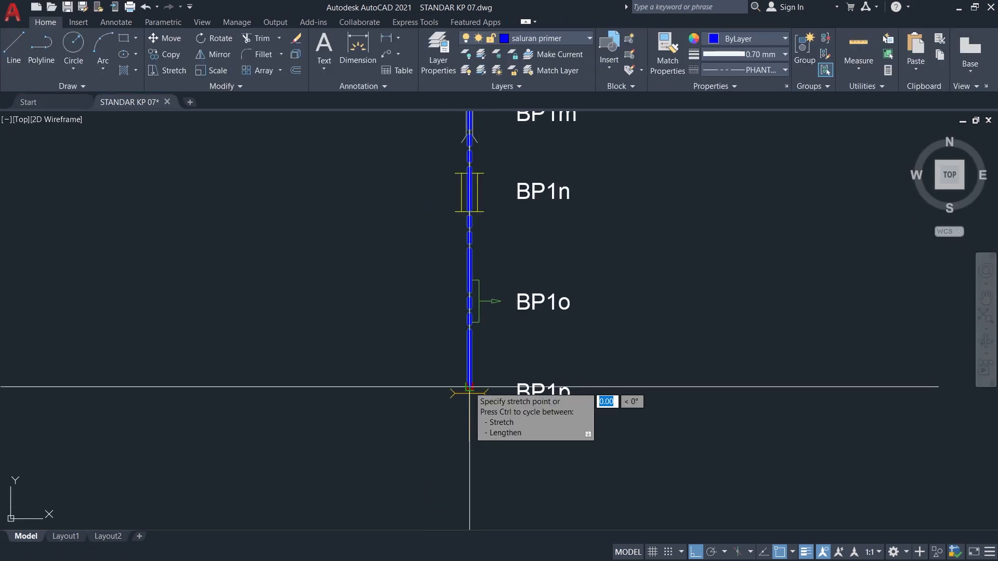
{"action": "scroll", "coordinate": [469, 493], "scroll_direction": "down", "scroll_amount": 5}
{"action": "scroll", "coordinate": [462, 394], "scroll_direction": "up", "scroll_amount": 2}
{"action": "middle_click_drag", "start_coordinate": [463, 395], "coordinate": [432, 416]}
{"action": "scroll", "coordinate": [428, 353], "scroll_direction": "down", "scroll_amount": 1}
{"action": "middle_click_drag", "start_coordinate": [312, 494], "coordinate": [490, 357]}
{"action": "scroll", "coordinate": [491, 357], "scroll_direction": "up", "scroll_amount": 1}
{"action": "middle_click_drag", "start_coordinate": [676, 156], "coordinate": [539, 396]}
{"action": "scroll", "coordinate": [462, 174], "scroll_direction": "up", "scroll_amount": 1}
Select the structure symbols with their labels and move them straight up along the channel.
{"action": "left_click", "coordinate": [453, 188]}
{"action": "scroll", "coordinate": [452, 187], "scroll_direction": "up", "scroll_amount": 1}
{"action": "middle_click_drag", "start_coordinate": [590, 430], "coordinate": [615, 245]}
{"action": "middle_click_drag", "start_coordinate": [628, 486], "coordinate": [553, 438]}
{"action": "left_click", "coordinate": [637, 458]}
{"action": "middle_click_drag", "start_coordinate": [470, 125], "coordinate": [501, 415]}
{"action": "scroll", "coordinate": [501, 415], "scroll_direction": "up", "scroll_amount": 1}
{"action": "type", "text": "m"}
{"action": "key", "text": "Return"}
{"action": "left_click", "coordinate": [488, 426]}
{"action": "left_click", "coordinate": [489, 311]}
Shorten the primary channel line by pulling its lower end up towards the last structure symbol.
{"action": "scroll", "coordinate": [586, 311], "scroll_direction": "down", "scroll_amount": 2}
{"action": "middle_click_drag", "start_coordinate": [587, 451], "coordinate": [585, 120]}
{"action": "scroll", "coordinate": [546, 379], "scroll_direction": "up", "scroll_amount": 1}
{"action": "left_click", "coordinate": [541, 378]}
{"action": "left_click", "coordinate": [541, 379]}
{"action": "left_click", "coordinate": [541, 291]}
{"action": "key", "text": "Escape"}
Review the sequence of structure symbols and labels along the whole primary channel.
{"action": "middle_click_drag", "start_coordinate": [642, 234], "coordinate": [542, 417]}
{"action": "scroll", "coordinate": [543, 411], "scroll_direction": "down", "scroll_amount": 3}
{"action": "scroll", "coordinate": [515, 410], "scroll_direction": "up", "scroll_amount": 2}
{"action": "middle_click_drag", "start_coordinate": [601, 330], "coordinate": [560, 444]}
{"action": "middle_click_drag", "start_coordinate": [574, 344], "coordinate": [569, 378]}
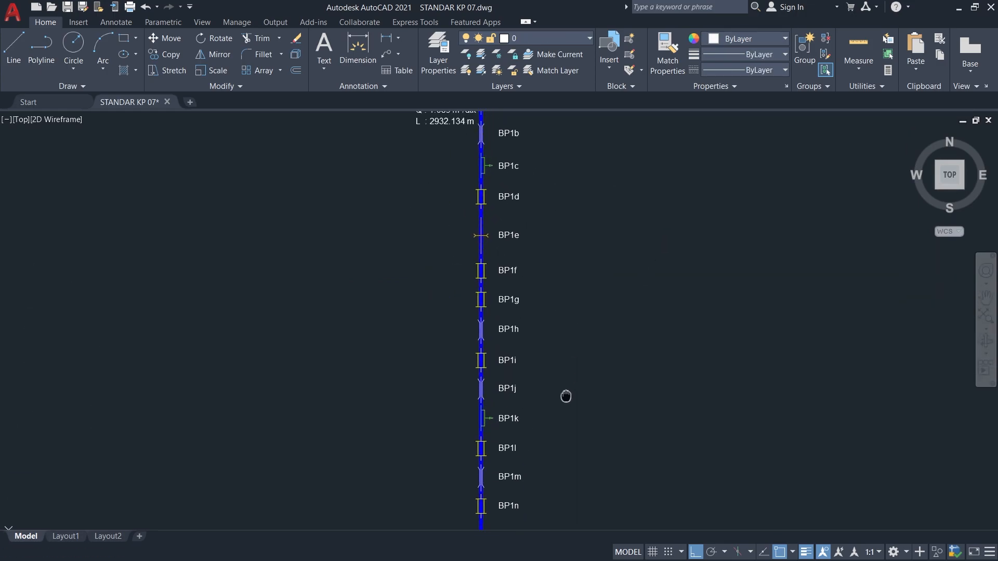
{"action": "scroll", "coordinate": [562, 416], "scroll_direction": "down", "scroll_amount": 2}
{"action": "middle_click_drag", "start_coordinate": [563, 422], "coordinate": [582, 171]}
{"action": "middle_click_drag", "start_coordinate": [562, 327], "coordinate": [691, 221]}
{"action": "middle_click_drag", "start_coordinate": [476, 375], "coordinate": [626, 239]}
{"action": "middle_click_drag", "start_coordinate": [368, 438], "coordinate": [560, 272]}
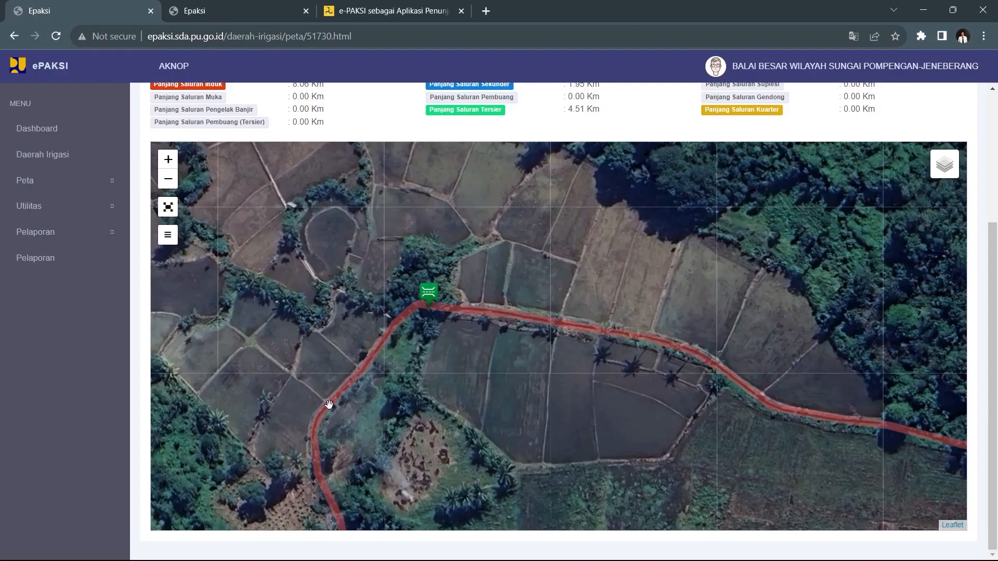
Follow the main channel on the ePAKSI map and open the details of the structure where the secondary channel branches off.
{"action": "scroll", "coordinate": [553, 252], "scroll_direction": "up", "scroll_amount": 3}
{"action": "scroll", "coordinate": [450, 389], "scroll_direction": "down", "scroll_amount": 1}
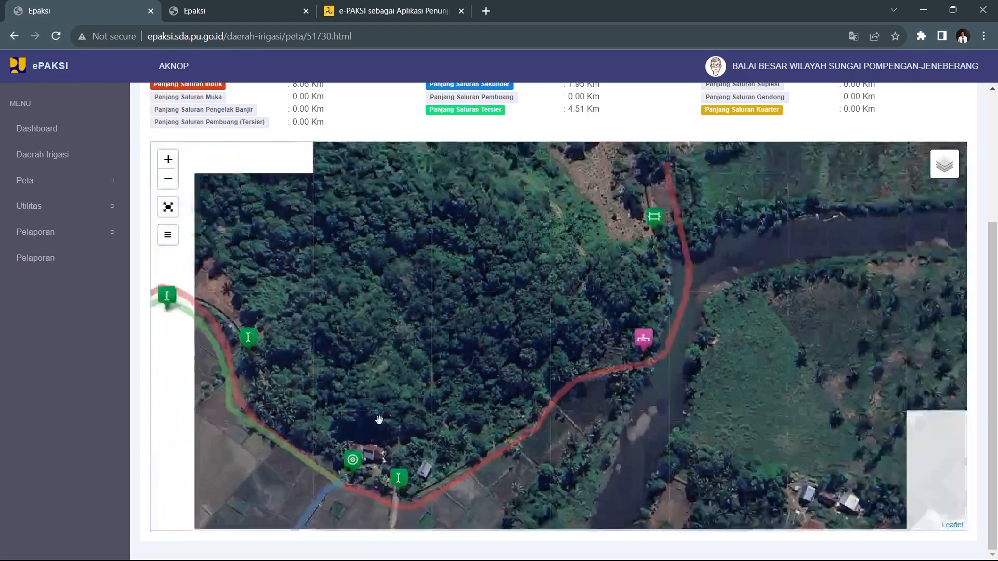
{"action": "scroll", "coordinate": [364, 453], "scroll_direction": "up", "scroll_amount": 2}
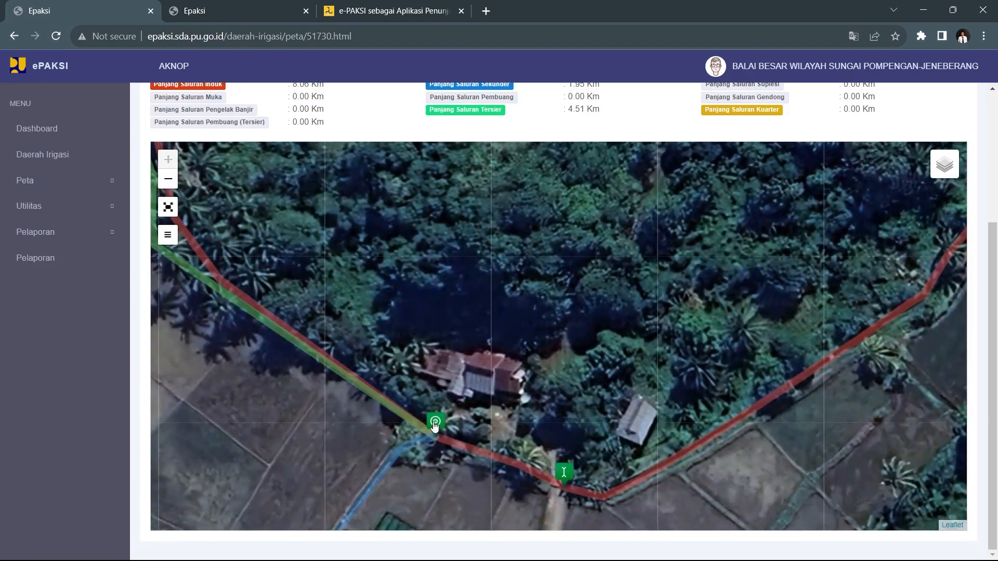
{"action": "left_click", "coordinate": [435, 423]}
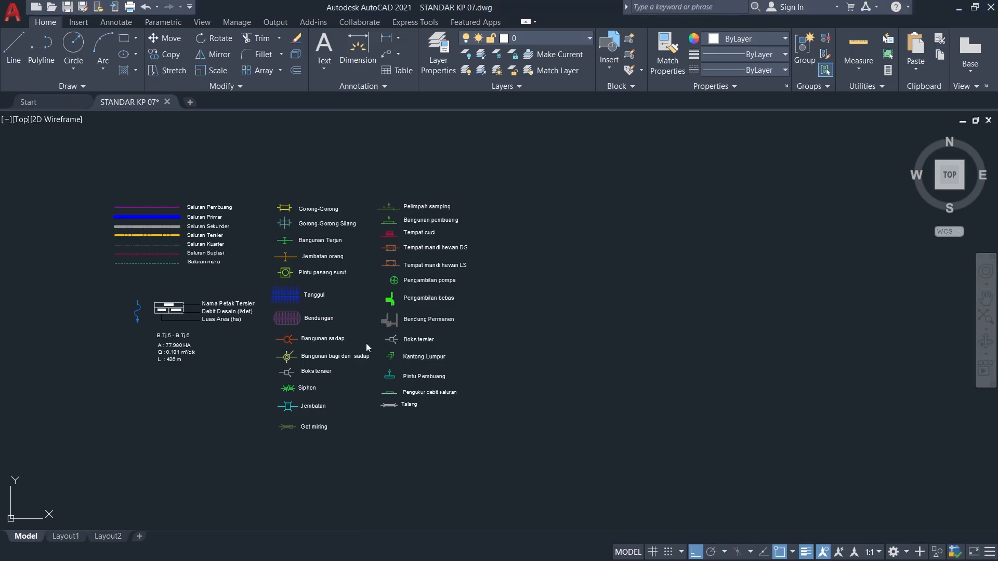
Highlight the Bangunan sadap and Bangunan bagi dan sadap symbols in the AutoCAD legend to compare them.
{"action": "scroll", "coordinate": [275, 358], "scroll_direction": "up", "scroll_amount": 5}
{"action": "middle_click_drag", "start_coordinate": [254, 225], "coordinate": [234, 241]}
{"action": "left_click", "coordinate": [231, 214]}
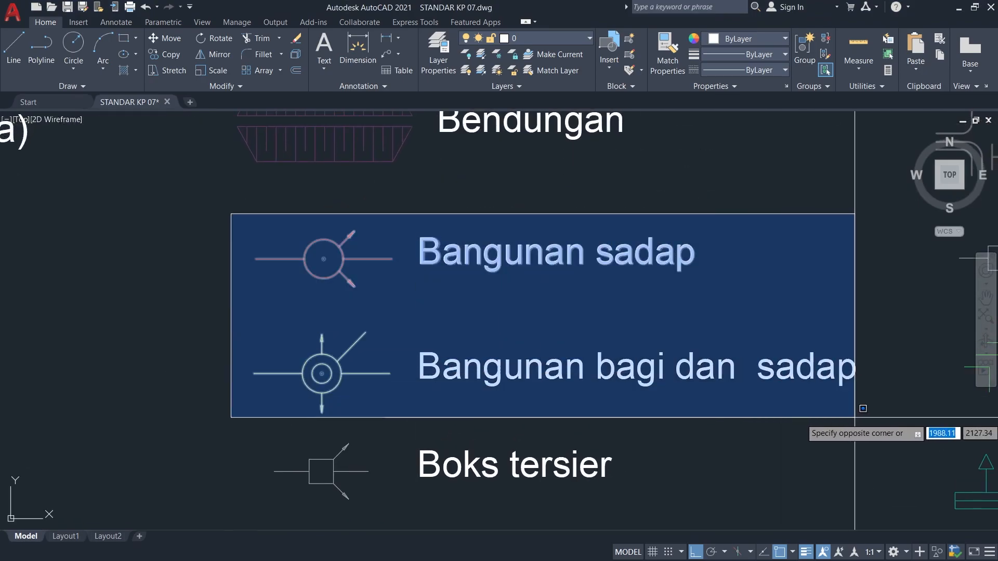
{"action": "left_click", "coordinate": [878, 425]}
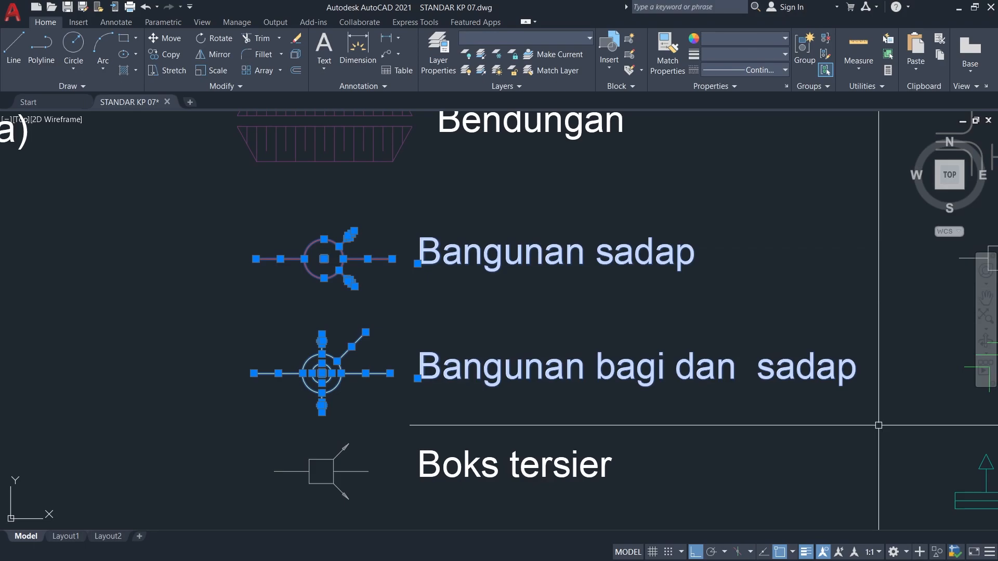
{"action": "key", "text": "Escape"}
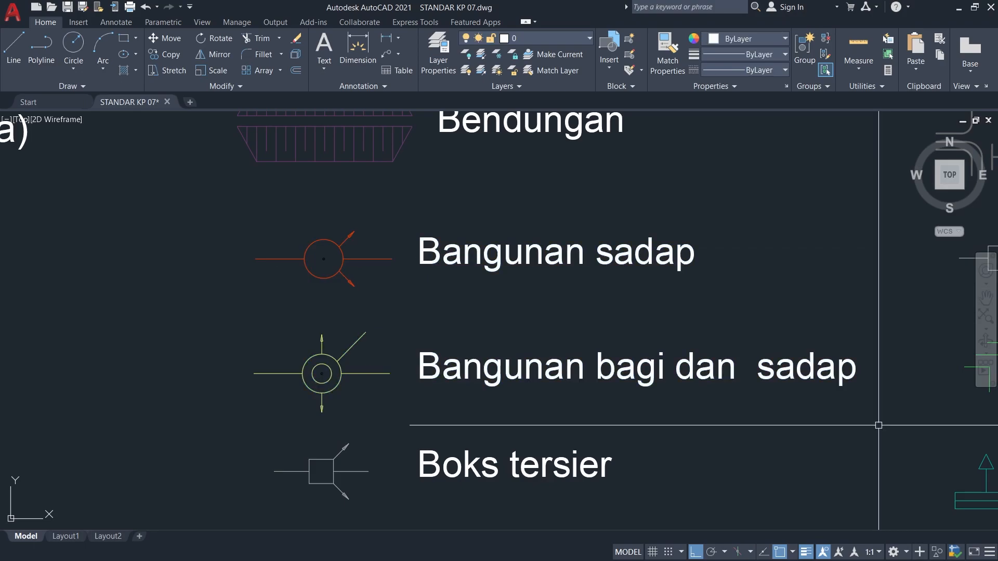
{"action": "middle_click_drag", "start_coordinate": [363, 270], "coordinate": [408, 334]}
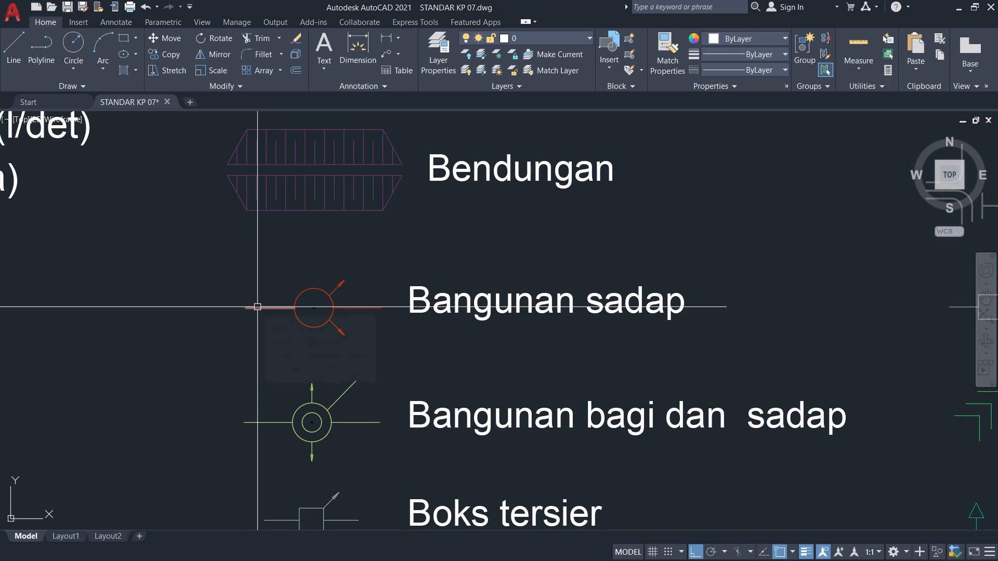
Inspect the channel line and the two offtake arrows of the Bangunan sadap legend symbol.
{"action": "mouse_move", "coordinate": [363, 309]}
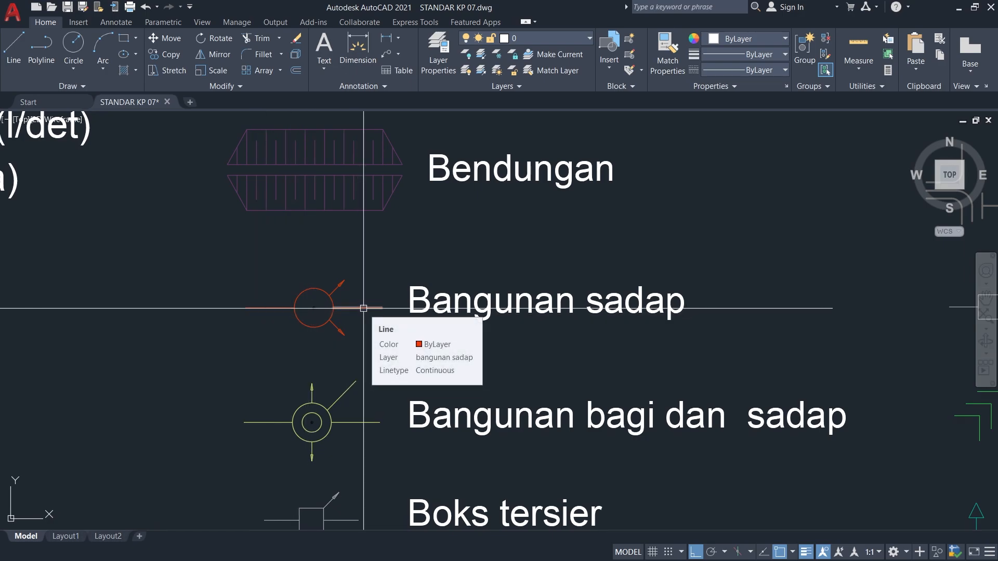
{"action": "left_click", "coordinate": [344, 288]}
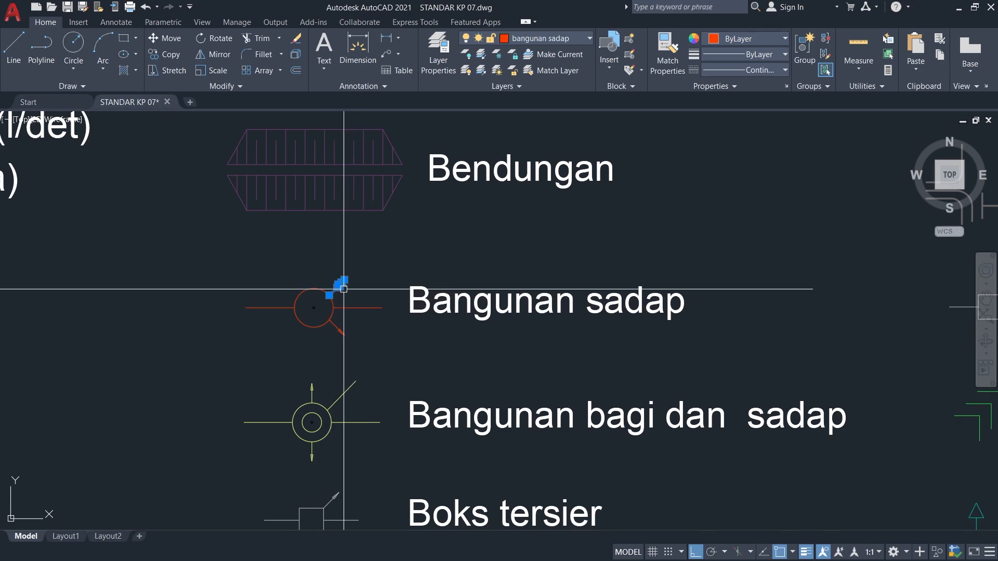
{"action": "key", "text": "Escape"}
{"action": "left_click", "coordinate": [349, 345]}
{"action": "left_click", "coordinate": [337, 327]}
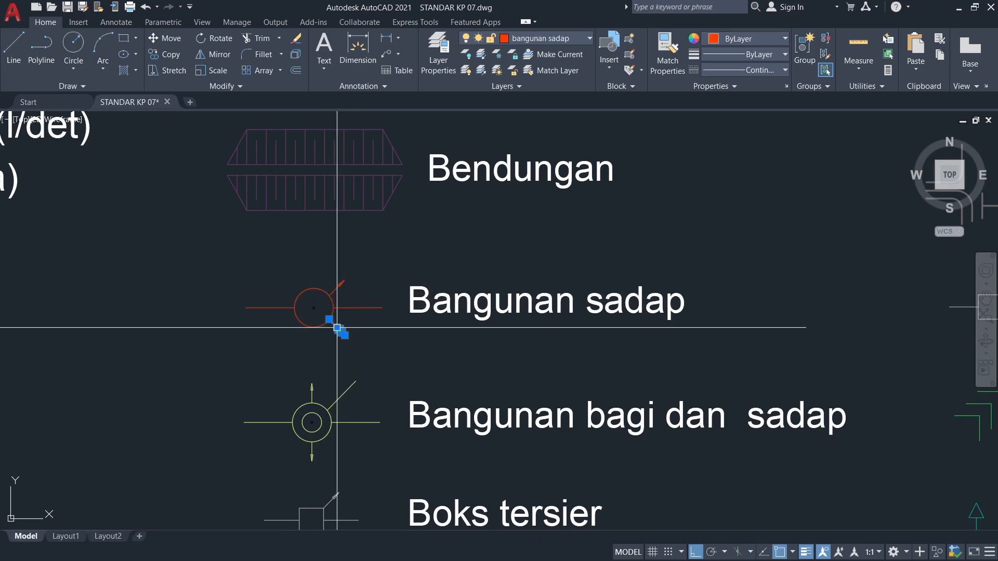
{"action": "key", "text": "Escape"}
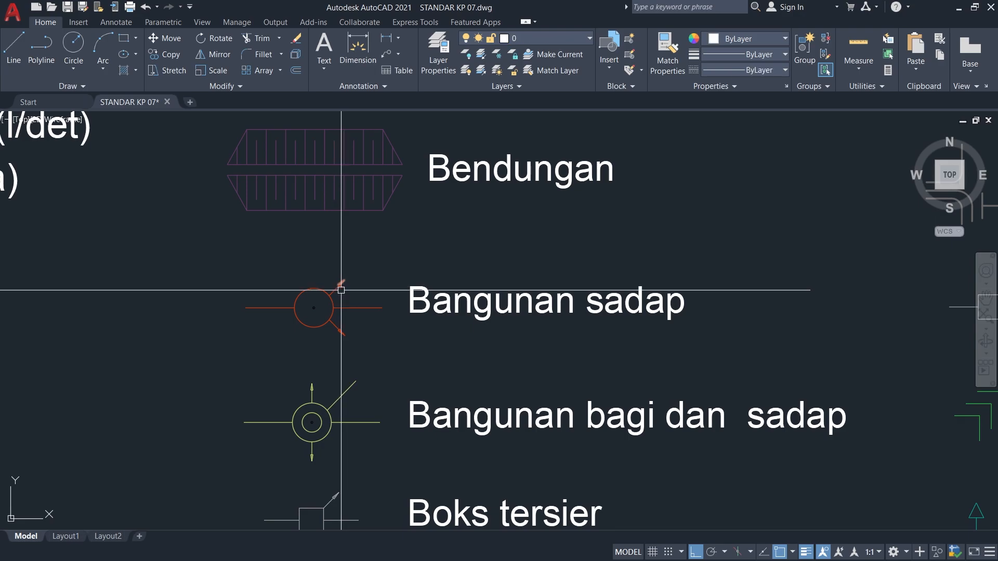
Inspect the branches of the Bangunan bagi dan sadap legend symbol, highlighting its upper arrow.
{"action": "middle_click_drag", "start_coordinate": [346, 372], "coordinate": [328, 306]}
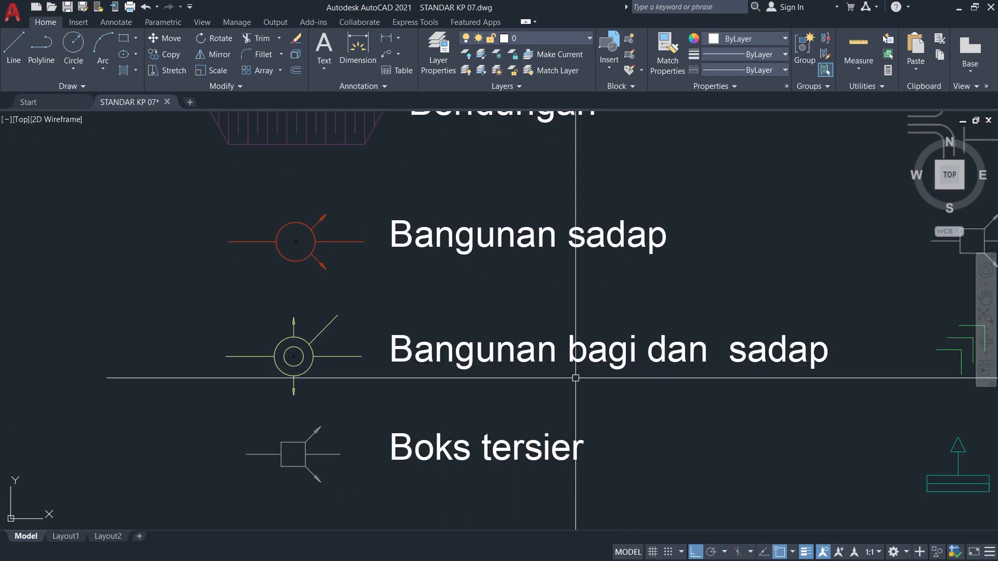
{"action": "middle_click_drag", "start_coordinate": [239, 358], "coordinate": [383, 356]}
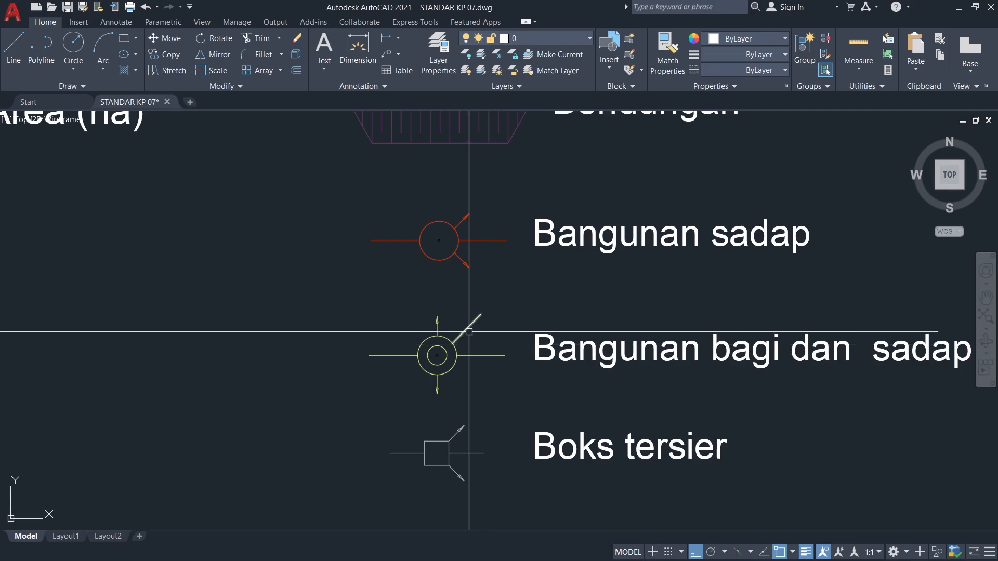
{"action": "left_click", "coordinate": [447, 327]}
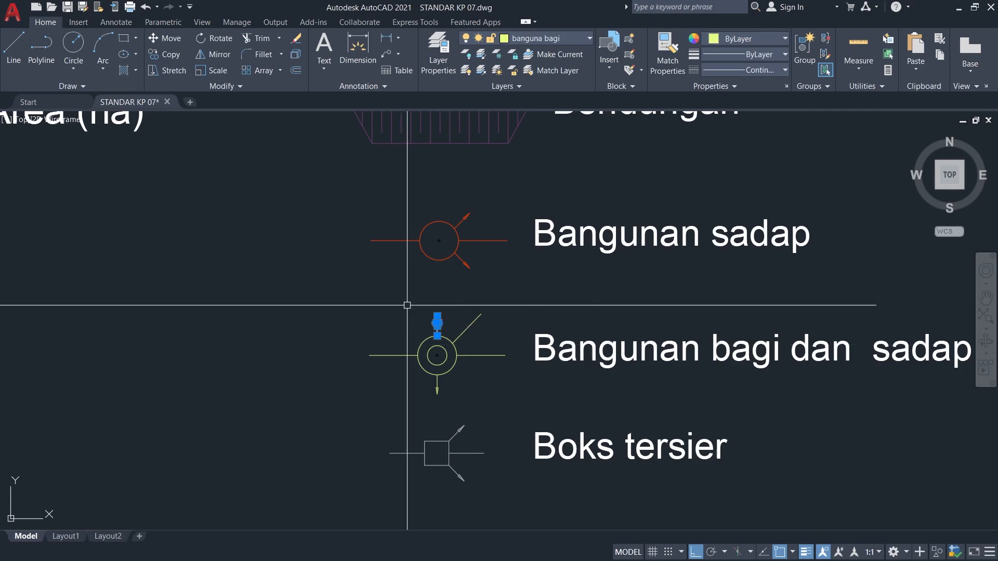
{"action": "key", "text": "Escape"}
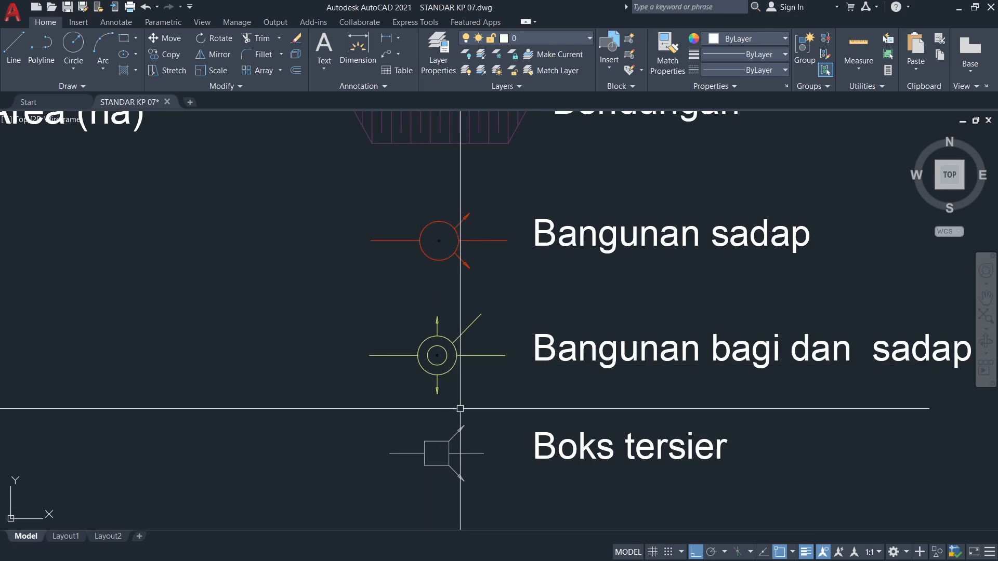
{"action": "scroll", "coordinate": [494, 382], "scroll_direction": "down", "scroll_amount": 4}
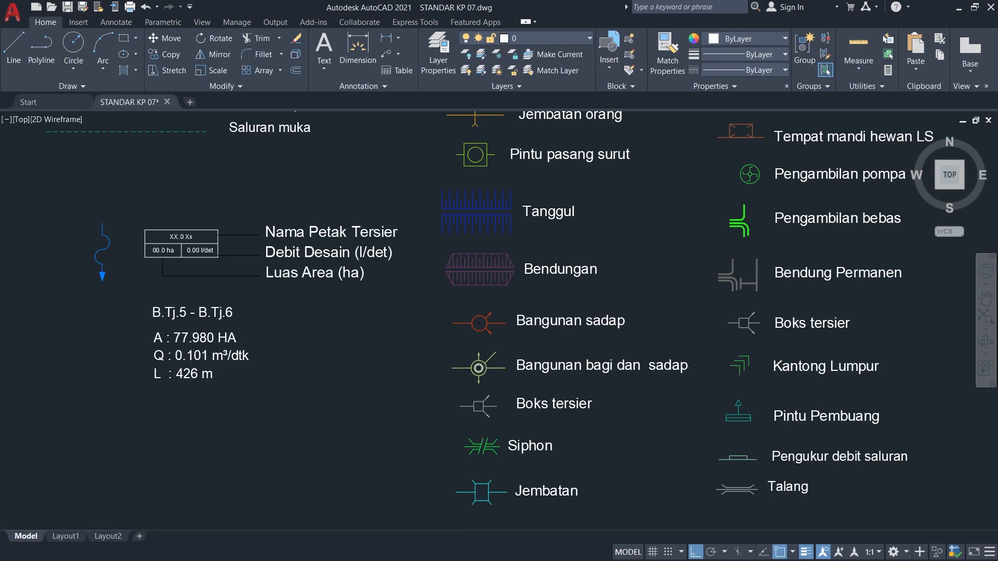
Copy the double circle of the Bangunan bagi dan sadap legend symbol by its top point to the lower end of the primary channel.
{"action": "scroll", "coordinate": [474, 363], "scroll_direction": "up", "scroll_amount": 5}
{"action": "left_click", "coordinate": [403, 317]}
{"action": "left_click", "coordinate": [549, 400]}
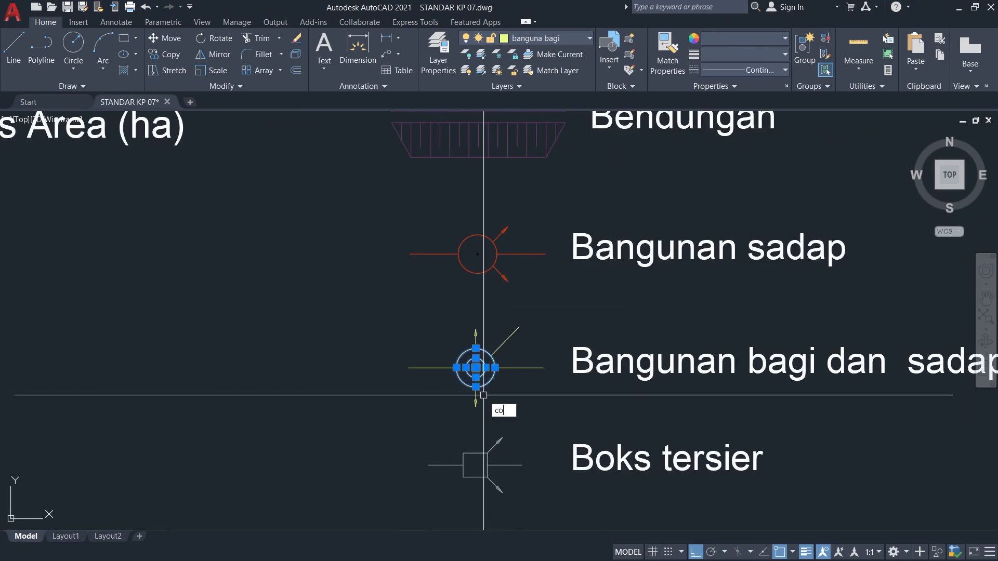
{"action": "left_click", "coordinate": [476, 348]}
{"action": "scroll", "coordinate": [366, 447], "scroll_direction": "down", "scroll_amount": 5}
{"action": "key", "text": "F8"}
{"action": "scroll", "coordinate": [668, 345], "scroll_direction": "up", "scroll_amount": 5}
{"action": "middle_click_drag", "start_coordinate": [668, 345], "coordinate": [675, 399]}
{"action": "left_click", "coordinate": [461, 388]}
{"action": "scroll", "coordinate": [461, 379], "scroll_direction": "down", "scroll_amount": 2}
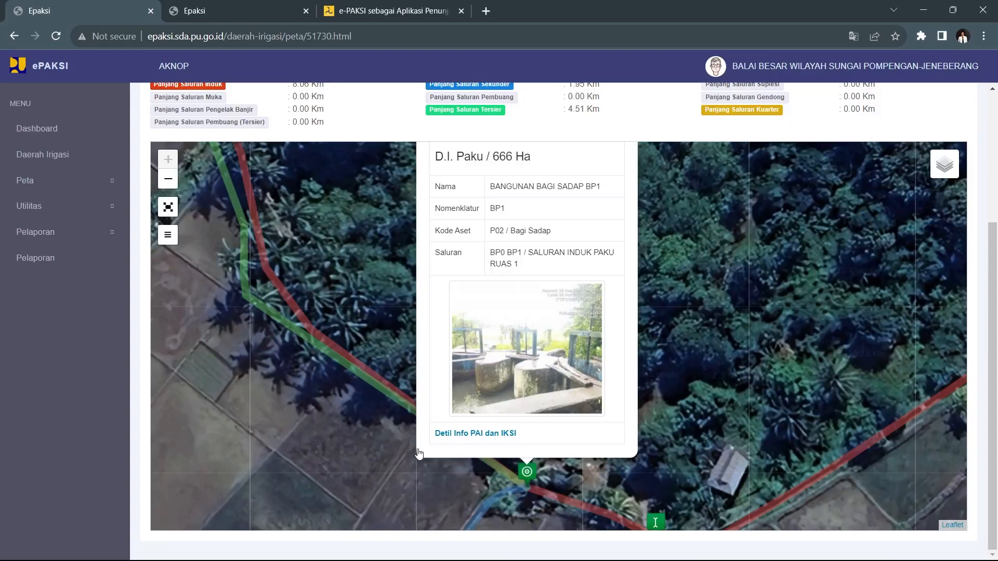
Open the ePAKSI map details of the blue secondary channel and of the red main channel leaving structure BP1.
{"action": "left_click_drag", "start_coordinate": [512, 527], "coordinate": [512, 399]}
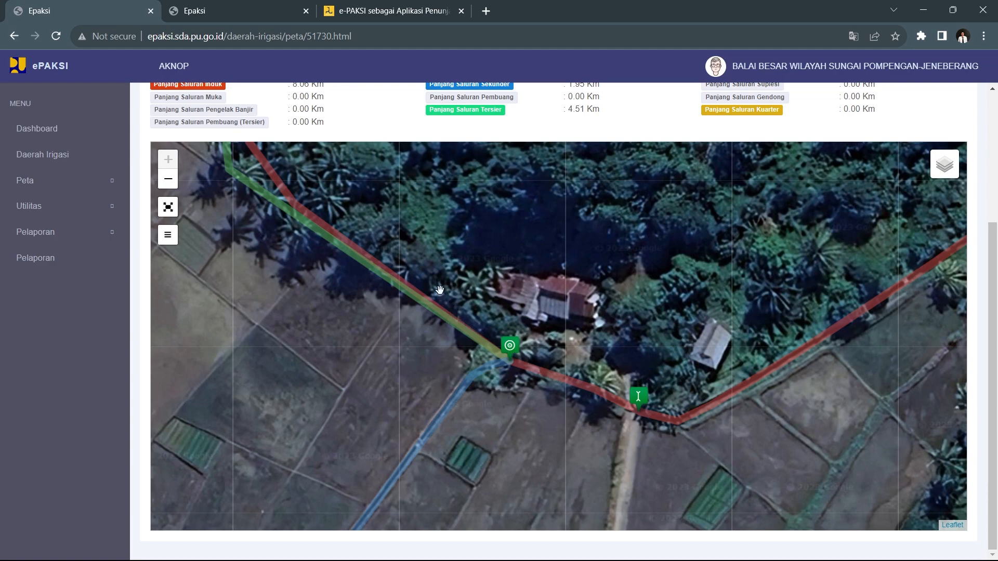
{"action": "left_click", "coordinate": [444, 419]}
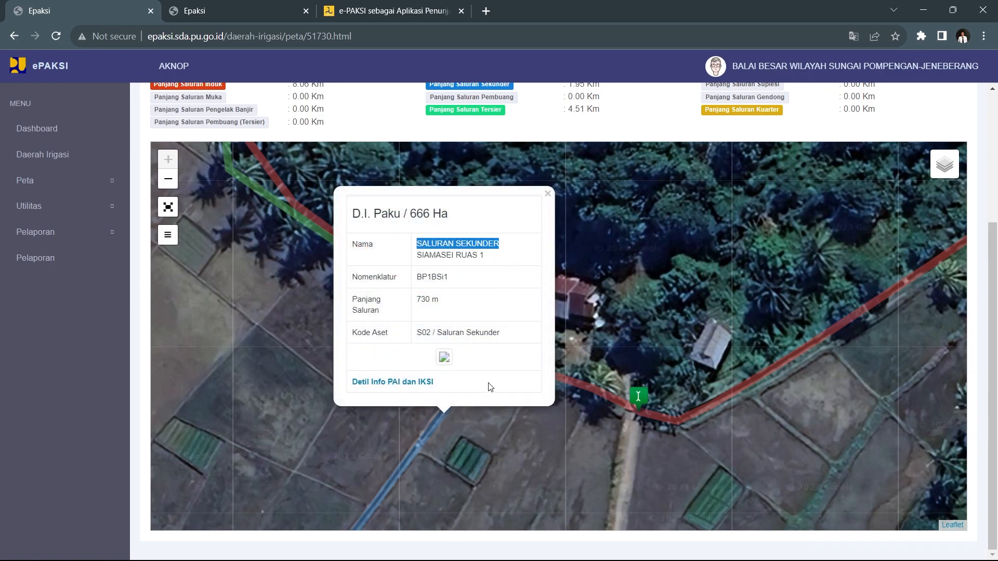
{"action": "left_click", "coordinate": [495, 435]}
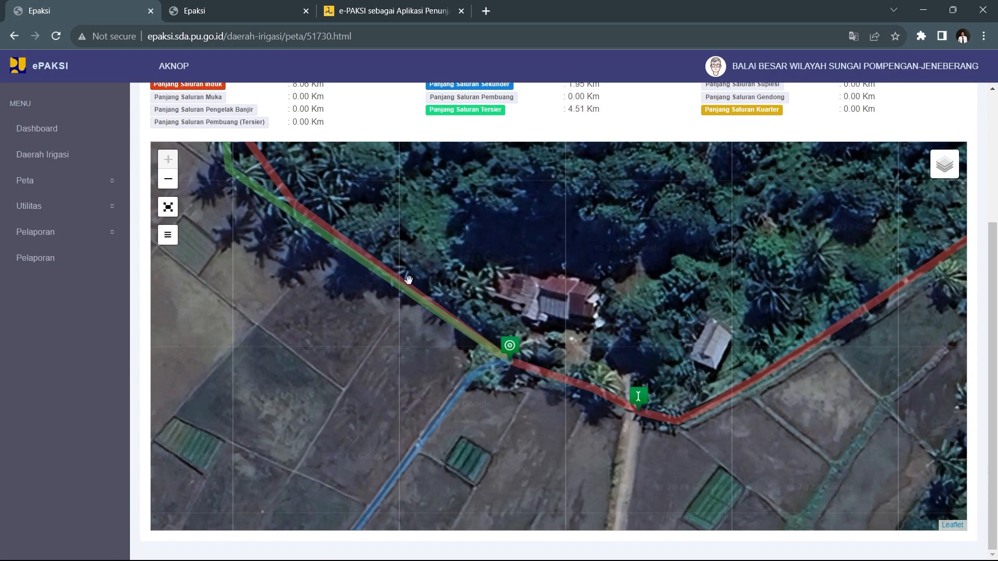
{"action": "left_click", "coordinate": [367, 258]}
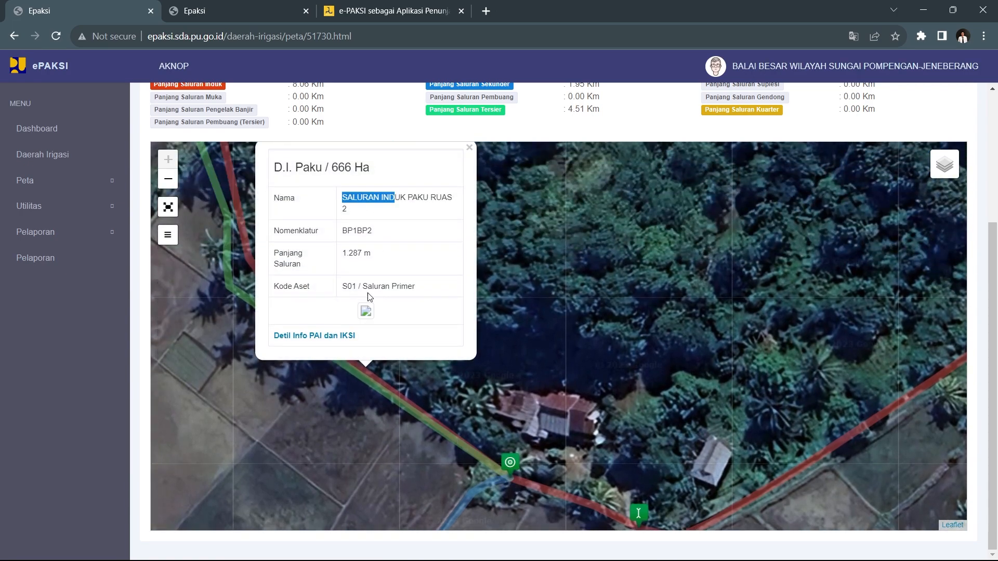
Open the ePAKSI map details of the green tertiary channel leaving structure BP1 and highlight the end of its name.
{"action": "left_click", "coordinate": [438, 409]}
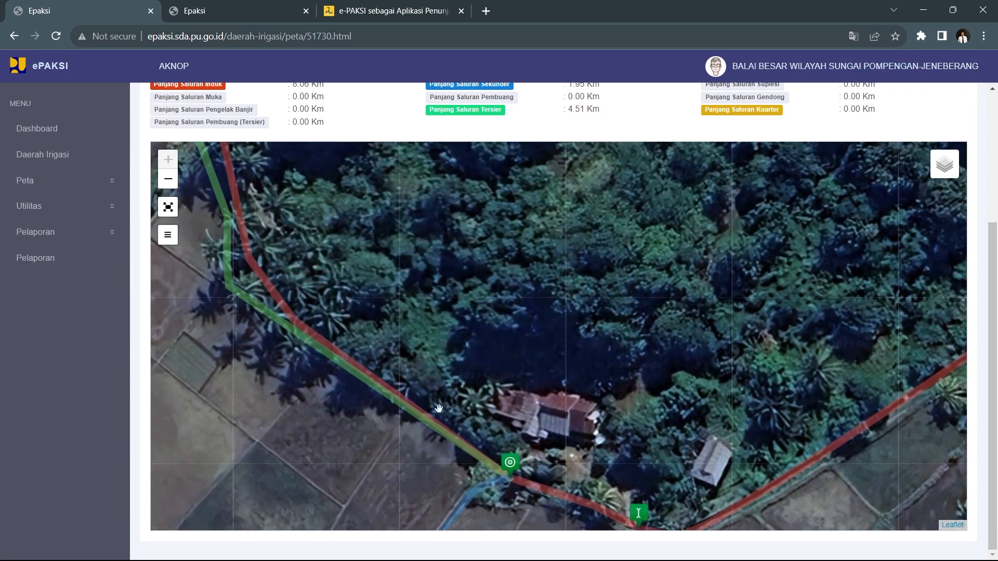
{"action": "left_click", "coordinate": [401, 410]}
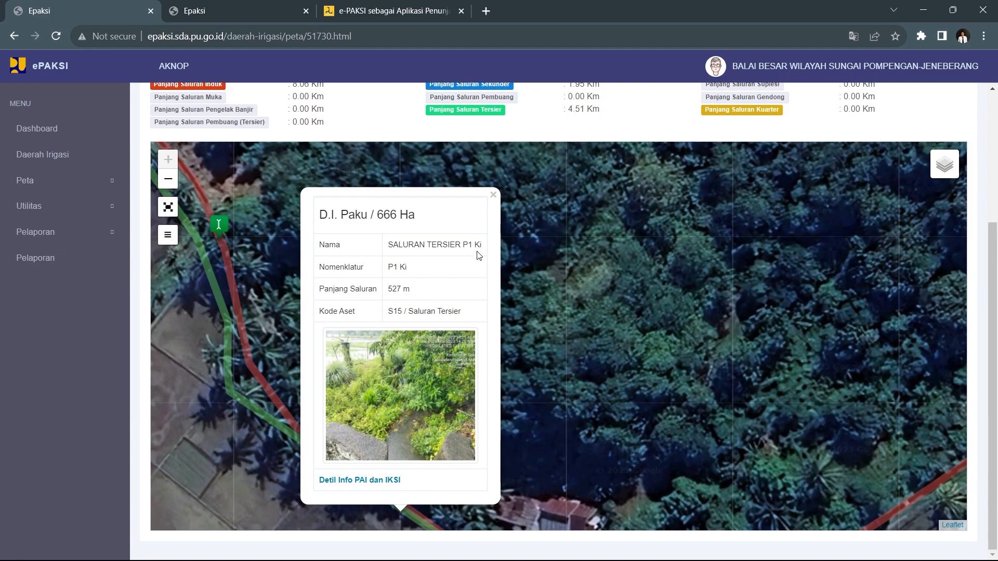
{"action": "left_click_drag", "start_coordinate": [475, 244], "coordinate": [494, 245]}
{"action": "left_click", "coordinate": [525, 329]}
{"action": "left_click_drag", "start_coordinate": [500, 502], "coordinate": [446, 404]}
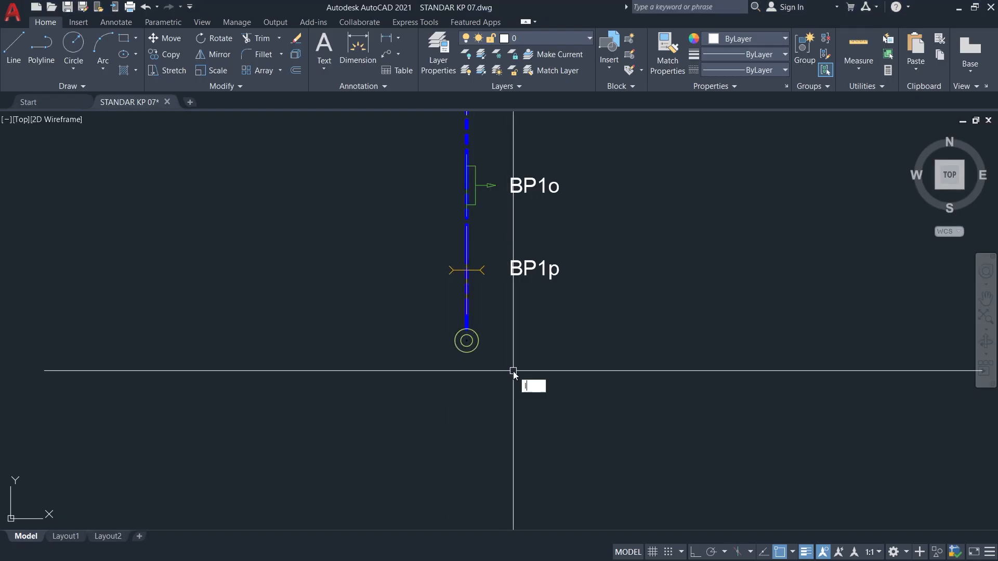
Draw a straight horizontal line from the centre of the BP1 double circle, extending it to both sides.
{"action": "left_click", "coordinate": [466, 340]}
{"action": "key", "text": "F8"}
{"action": "left_click", "coordinate": [840, 340]}
{"action": "left_click", "coordinate": [68, 347]}
{"action": "key", "text": "Escape"}
{"action": "scroll", "coordinate": [218, 386], "scroll_direction": "down", "scroll_amount": 1}
{"action": "middle_click_drag", "start_coordinate": [240, 403], "coordinate": [512, 280]}
{"action": "scroll", "coordinate": [362, 398], "scroll_direction": "down", "scroll_amount": 3}
{"action": "middle_click_drag", "start_coordinate": [354, 403], "coordinate": [572, 251]}
{"action": "scroll", "coordinate": [676, 155], "scroll_direction": "up", "scroll_amount": 1}
{"action": "scroll", "coordinate": [455, 285], "scroll_direction": "down", "scroll_amount": 1}
{"action": "middle_click_drag", "start_coordinate": [368, 327], "coordinate": [766, 265]}
{"action": "scroll", "coordinate": [382, 364], "scroll_direction": "up", "scroll_amount": 1}
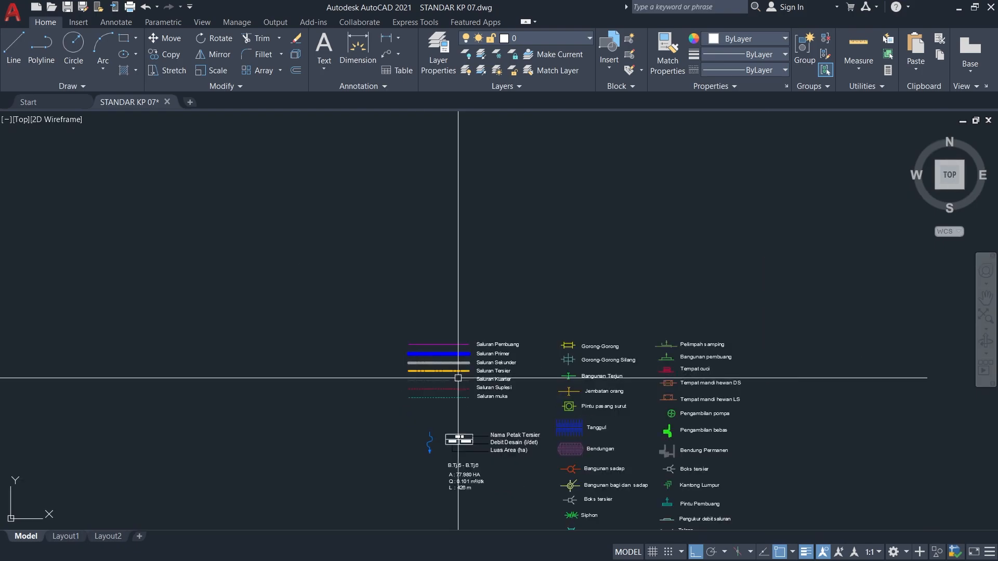
{"action": "scroll", "coordinate": [457, 377], "scroll_direction": "up", "scroll_amount": 2}
{"action": "scroll", "coordinate": [541, 339], "scroll_direction": "up", "scroll_amount": 2}
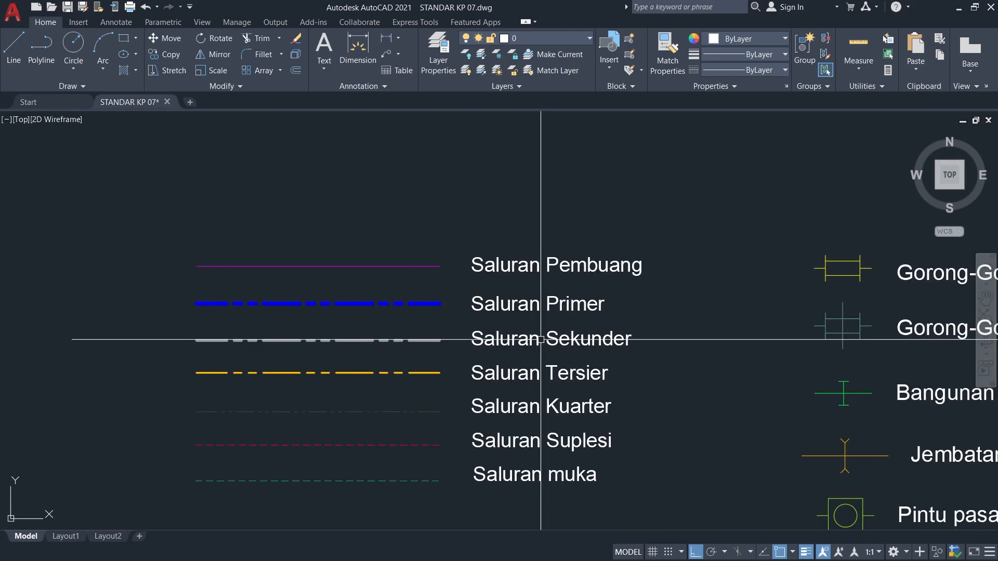
{"action": "scroll", "coordinate": [541, 339], "scroll_direction": "down", "scroll_amount": 2}
{"action": "scroll", "coordinate": [753, 160], "scroll_direction": "down", "scroll_amount": 3}
{"action": "scroll", "coordinate": [416, 165], "scroll_direction": "up", "scroll_amount": 3}
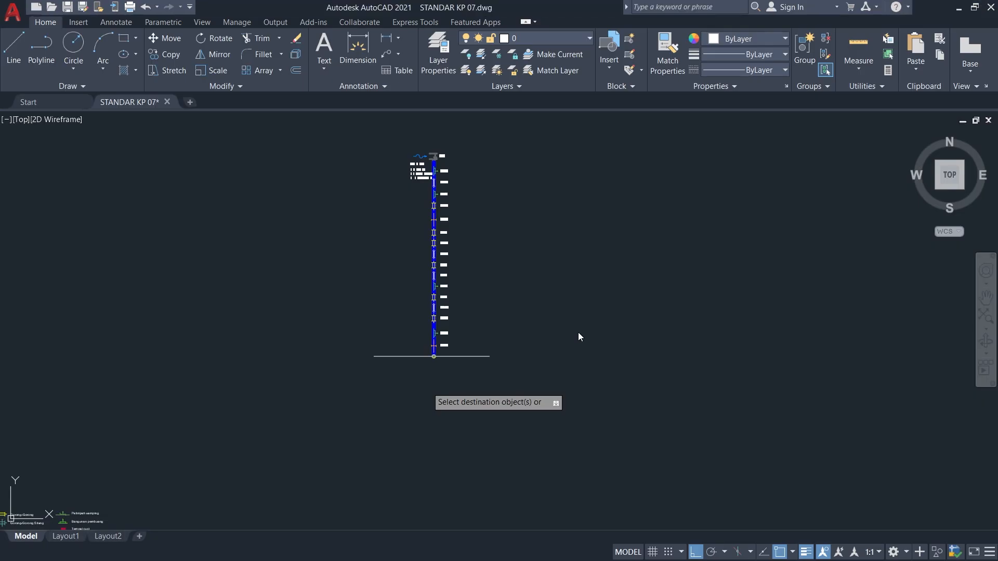
{"action": "scroll", "coordinate": [401, 309], "scroll_direction": "up", "scroll_amount": 2}
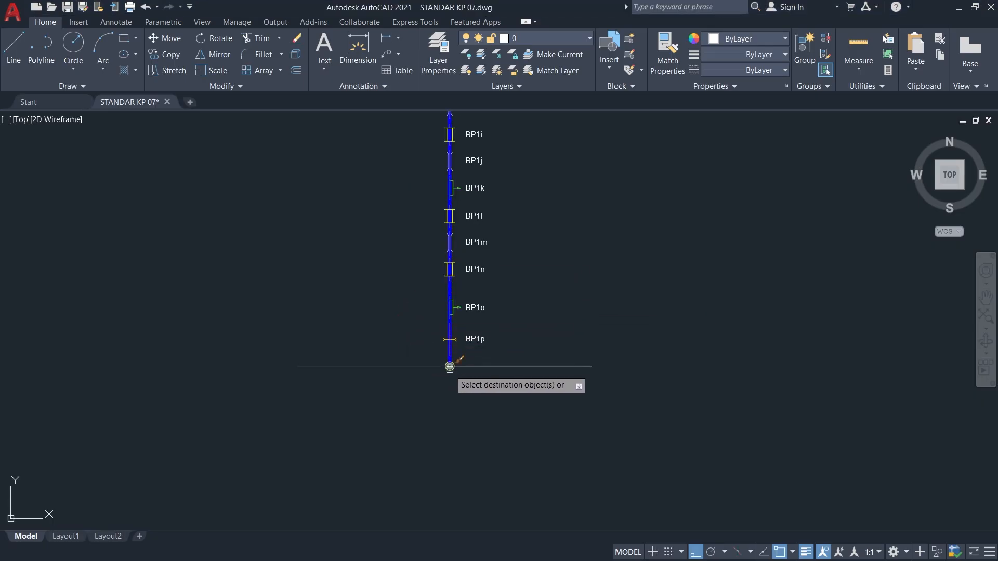
{"action": "key", "text": "Escape"}
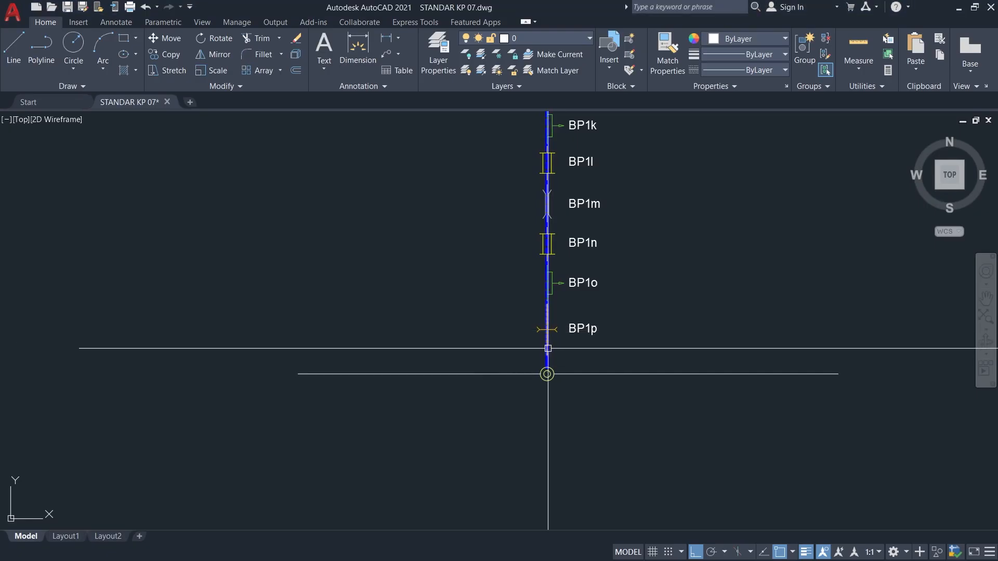
Match the properties of the vertical primary channel onto the branch line west of the BP1 double circle.
{"action": "key", "text": "Return"}
{"action": "scroll", "coordinate": [525, 353], "scroll_direction": "up", "scroll_amount": 3}
{"action": "left_click", "coordinate": [572, 359]}
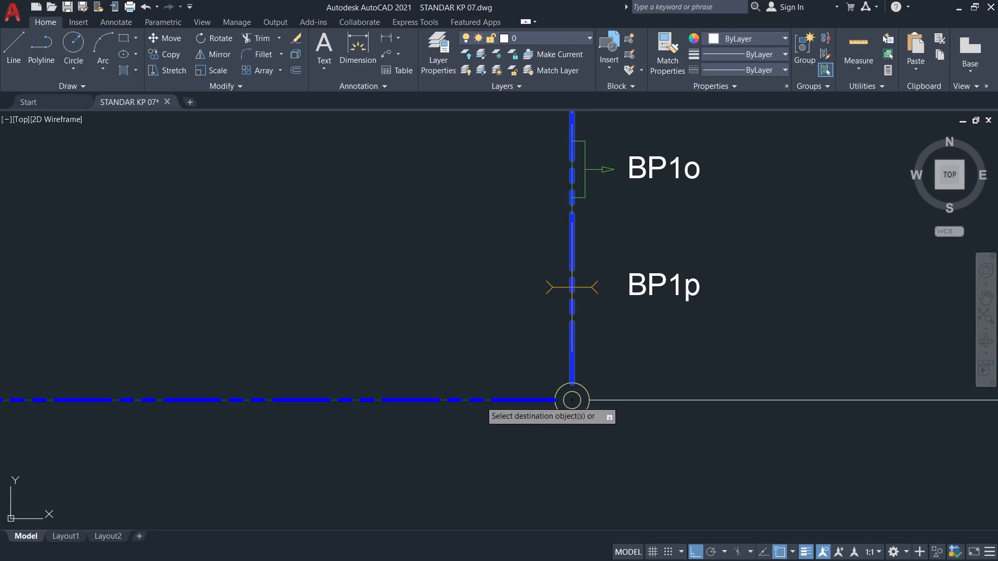
Match the properties of the Saluran Sekunder legend line onto the branch line east of the BP1 double circle.
{"action": "scroll", "coordinate": [577, 394], "scroll_direction": "down", "scroll_amount": 2}
{"action": "scroll", "coordinate": [533, 404], "scroll_direction": "down", "scroll_amount": 2}
{"action": "middle_click_drag", "start_coordinate": [534, 403], "coordinate": [768, 181]}
{"action": "scroll", "coordinate": [294, 415], "scroll_direction": "down", "scroll_amount": 2}
{"action": "middle_click_drag", "start_coordinate": [335, 396], "coordinate": [341, 374]}
{"action": "scroll", "coordinate": [402, 352], "scroll_direction": "up", "scroll_amount": 3}
{"action": "scroll", "coordinate": [401, 352], "scroll_direction": "up", "scroll_amount": 4}
{"action": "scroll", "coordinate": [564, 293], "scroll_direction": "down", "scroll_amount": 8}
{"action": "scroll", "coordinate": [564, 294], "scroll_direction": "down", "scroll_amount": 2}
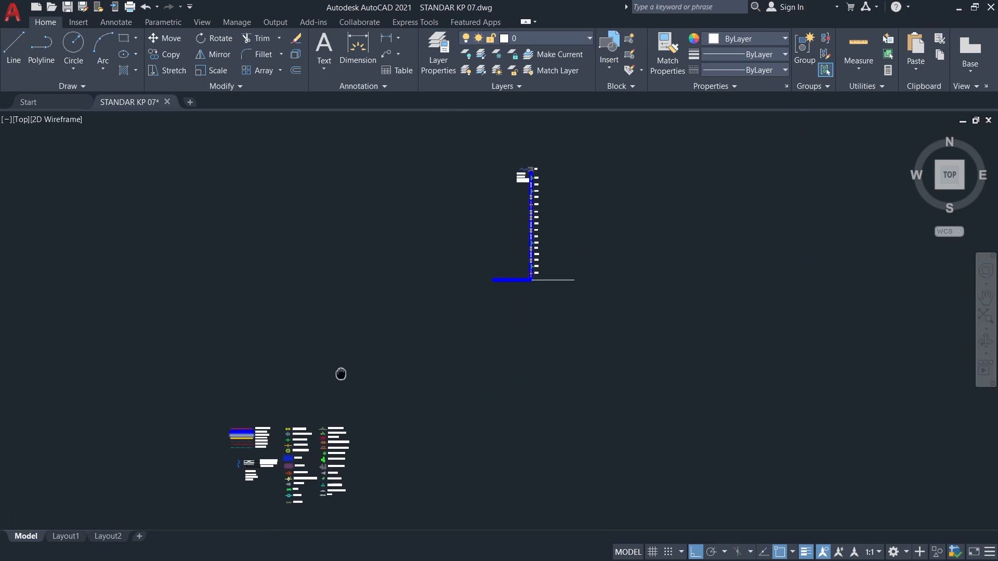
{"action": "scroll", "coordinate": [553, 289], "scroll_direction": "up", "scroll_amount": 4}
{"action": "left_click", "coordinate": [478, 229]}
{"action": "middle_click_drag", "start_coordinate": [455, 268], "coordinate": [526, 373]}
{"action": "key", "text": "Escape"}
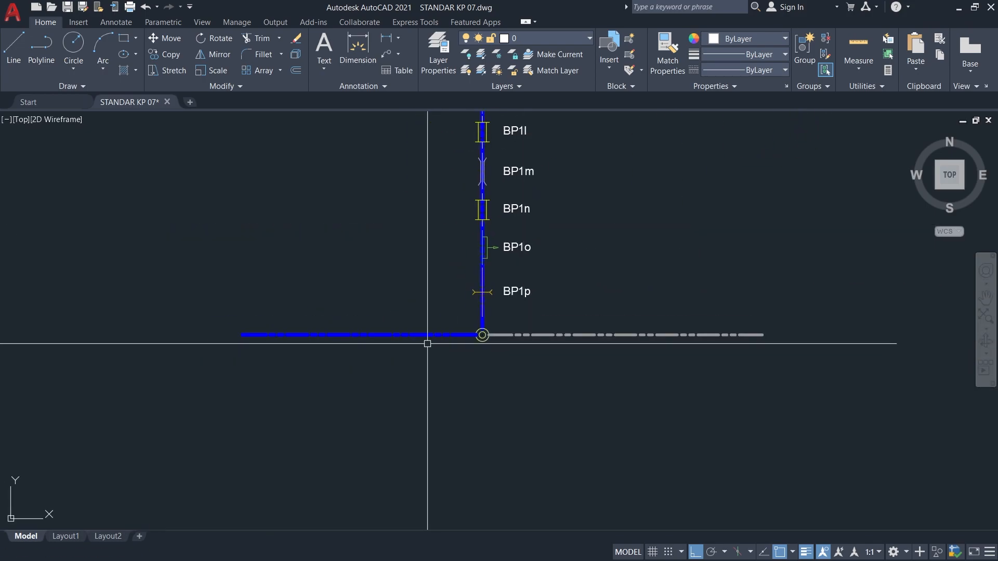
Look up the name of the red main channel between BP0 and BP1 on the ePAKSI map.
{"action": "scroll", "coordinate": [436, 342], "scroll_direction": "up", "scroll_amount": 1}
{"action": "scroll", "coordinate": [526, 316], "scroll_direction": "down", "scroll_amount": 1}
{"action": "mouse_move", "coordinate": [526, 316]}
{"action": "middle_mouse_down"}
{"action": "mouse_move", "coordinate": [481, 379]}
{"action": "mouse_move", "coordinate": [464, 425]}
{"action": "middle_mouse_up"}
{"action": "scroll", "coordinate": [488, 345], "scroll_direction": "down", "scroll_amount": 1}
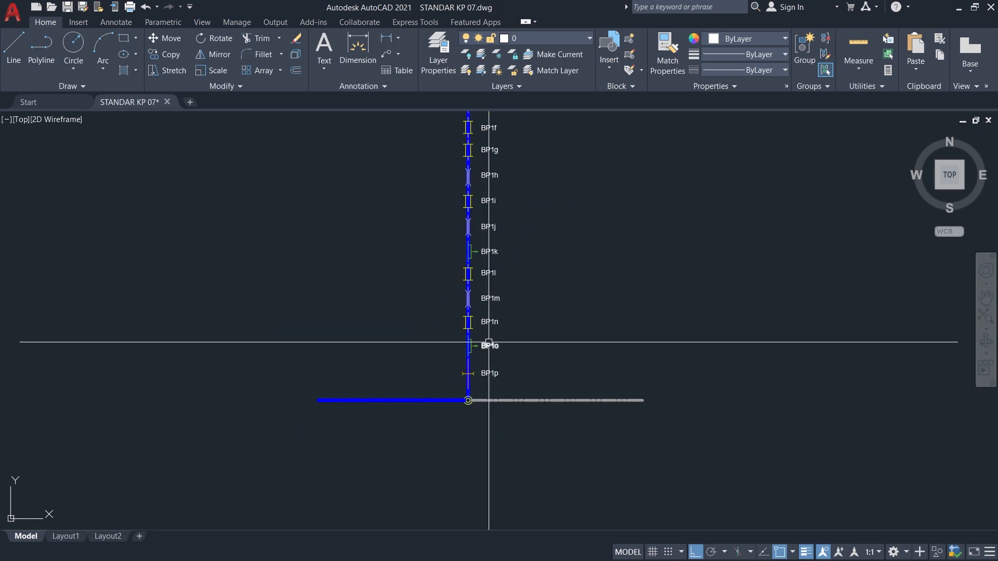
{"action": "middle_click_drag", "start_coordinate": [488, 346], "coordinate": [504, 479]}
{"action": "middle_click_drag", "start_coordinate": [502, 318], "coordinate": [480, 399]}
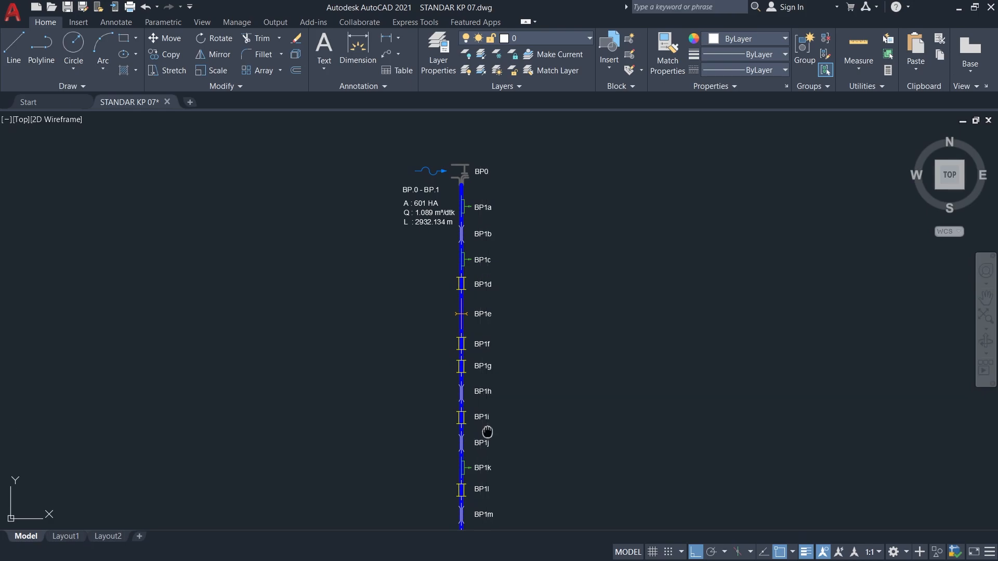
{"action": "middle_click_drag", "start_coordinate": [486, 434], "coordinate": [512, 302]}
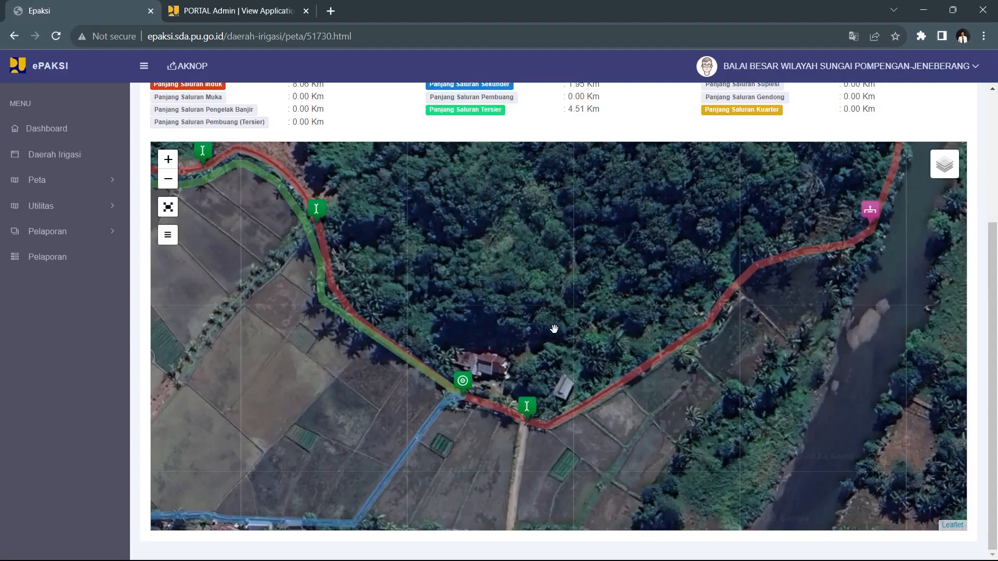
{"action": "left_click_drag", "start_coordinate": [618, 341], "coordinate": [422, 396]}
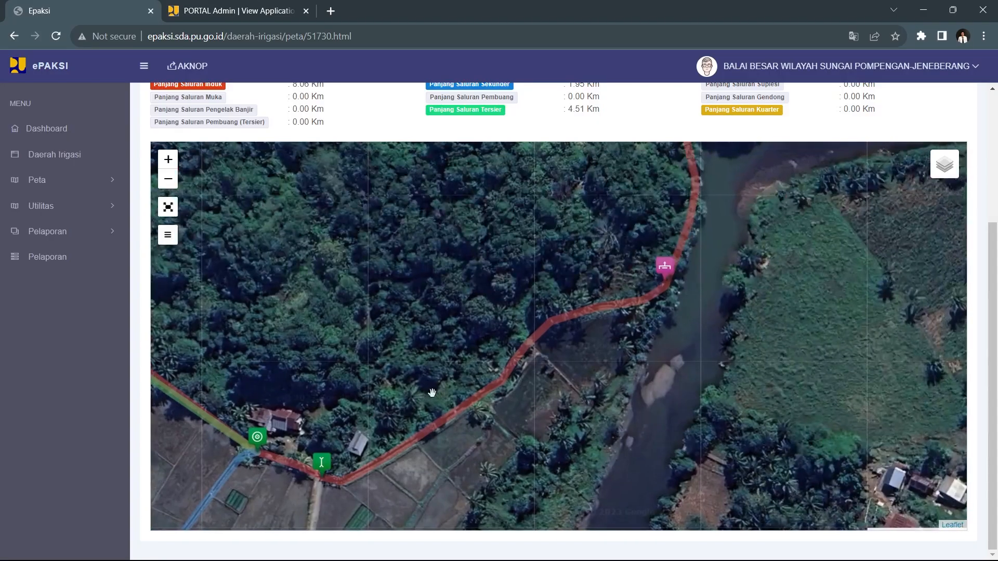
{"action": "left_click", "coordinate": [522, 359]}
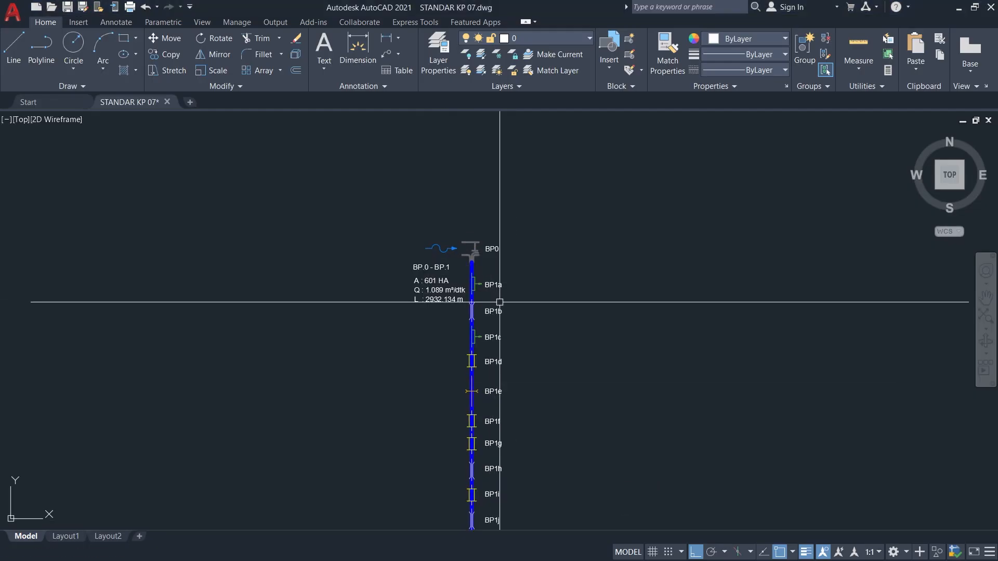
Place a copy of the BP1a label reading SALURAN INDUK PAKU east of the primary channel and rotate it 90° to read upwards.
{"action": "type", "text": "co"}
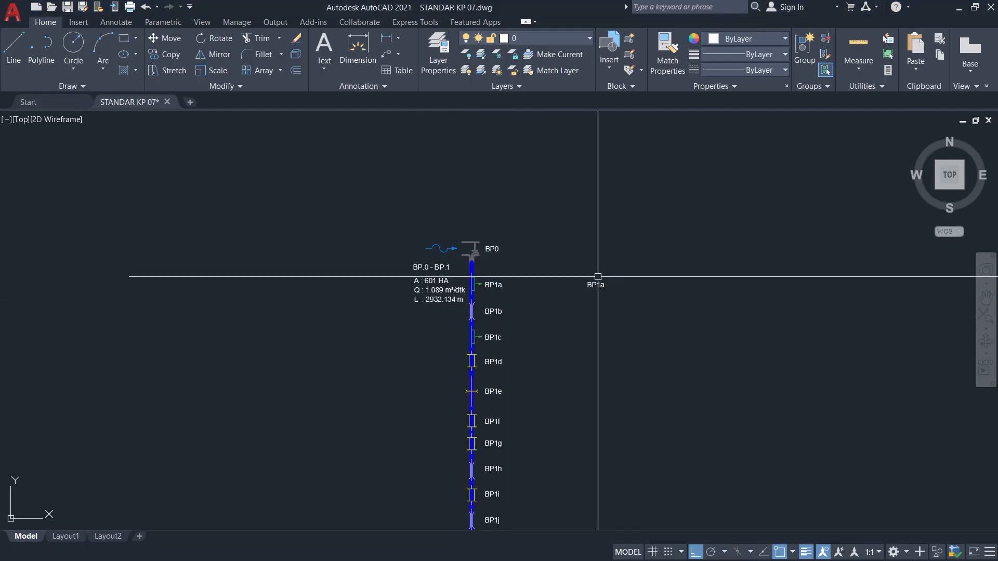
{"action": "left_click", "coordinate": [601, 283]}
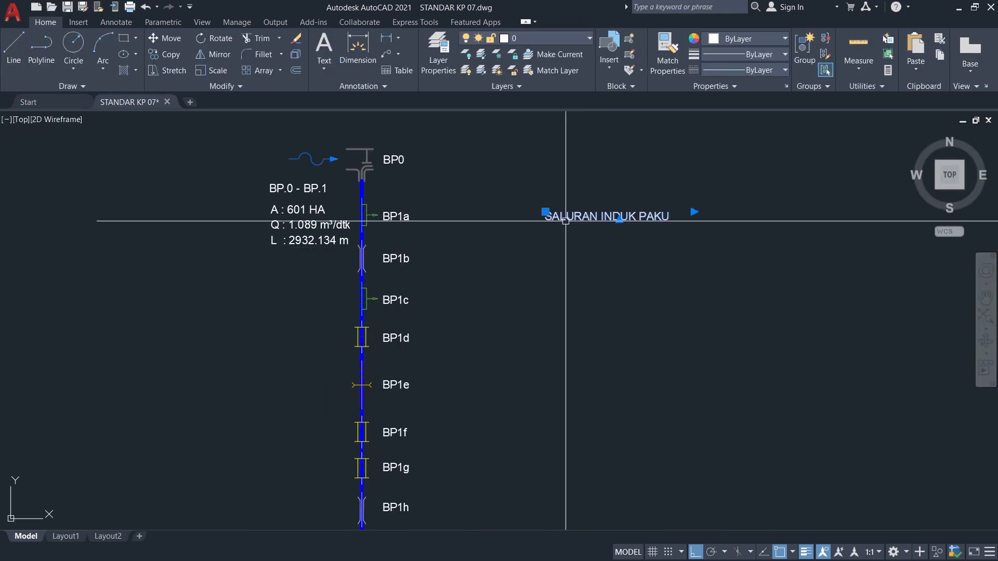
{"action": "left_click", "coordinate": [545, 219]}
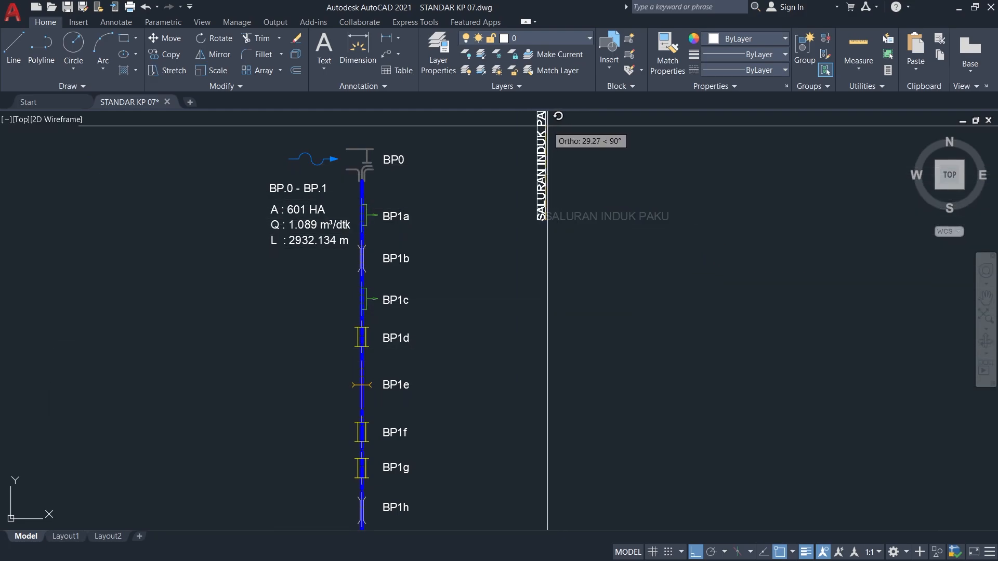
{"action": "middle_click_drag", "start_coordinate": [548, 126], "coordinate": [541, 260]}
Move the vertical SALURAN INDUK PAKU text down beside the middle of the primary channel.
{"action": "left_click", "coordinate": [538, 299]}
{"action": "middle_click_drag", "start_coordinate": [546, 411], "coordinate": [579, 278]}
{"action": "key", "text": "m"}
{"action": "key", "text": "space"}
{"action": "left_click", "coordinate": [579, 278]}
{"action": "middle_click_drag", "start_coordinate": [576, 375], "coordinate": [673, 131]}
{"action": "left_click", "coordinate": [668, 329]}
Set the paragraph alignment of the SALURAN INDUK PAKU text to distributed.
{"action": "double_click", "coordinate": [668, 303]}
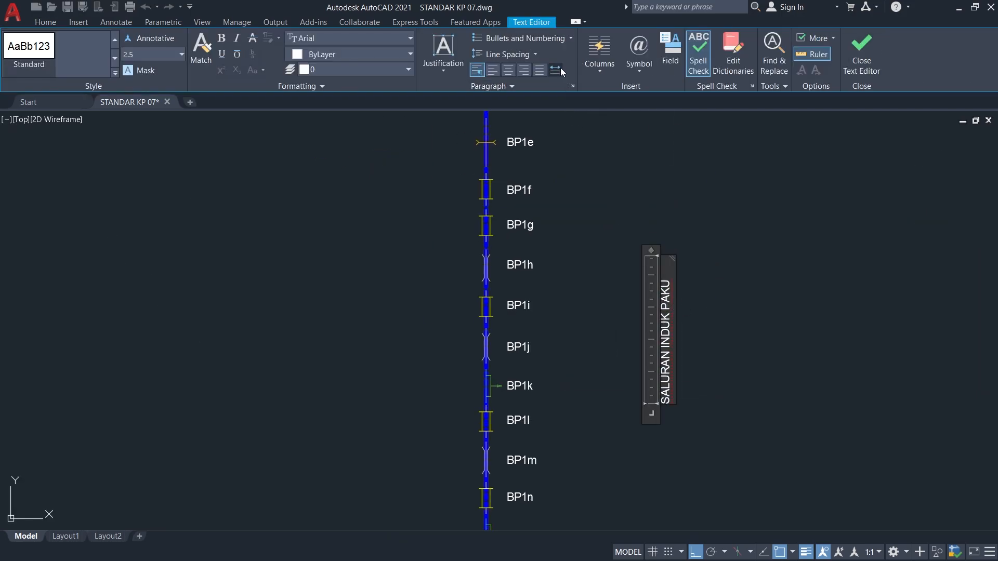
{"action": "left_click", "coordinate": [560, 68]}
{"action": "left_click", "coordinate": [623, 213]}
Move the SALURAN INDUK PAKU text closer to the structure labels of the primary channel.
{"action": "left_click", "coordinate": [665, 291]}
{"action": "key", "text": "m"}
{"action": "key", "text": "space"}
{"action": "left_click", "coordinate": [727, 319]}
{"action": "left_click", "coordinate": [611, 317]}
Stretch the frame of the SALURAN INDUK PAKU text so its letters spread along most of the primary channel.
{"action": "left_click", "coordinate": [555, 293]}
{"action": "left_click", "coordinate": [546, 255]}
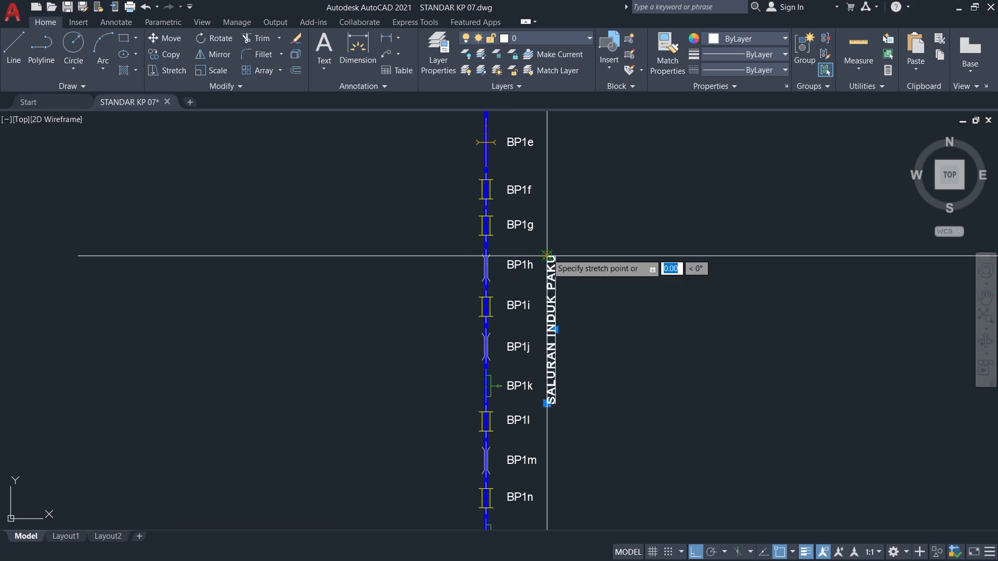
{"action": "scroll", "coordinate": [546, 281], "scroll_direction": "down", "scroll_amount": 5}
{"action": "left_click", "coordinate": [608, 299]}
{"action": "left_click", "coordinate": [555, 291]}
{"action": "mouse_move", "coordinate": [555, 281]}
{"action": "middle_mouse_down"}
{"action": "mouse_move", "coordinate": [547, 364]}
{"action": "mouse_move", "coordinate": [577, 270]}
{"action": "middle_mouse_up"}
{"action": "left_click", "coordinate": [543, 276]}
{"action": "left_click", "coordinate": [545, 220]}
{"action": "key", "text": "Escape"}
{"action": "scroll", "coordinate": [550, 303], "scroll_direction": "up", "scroll_amount": 4}
{"action": "scroll", "coordinate": [552, 338], "scroll_direction": "down", "scroll_amount": 2}
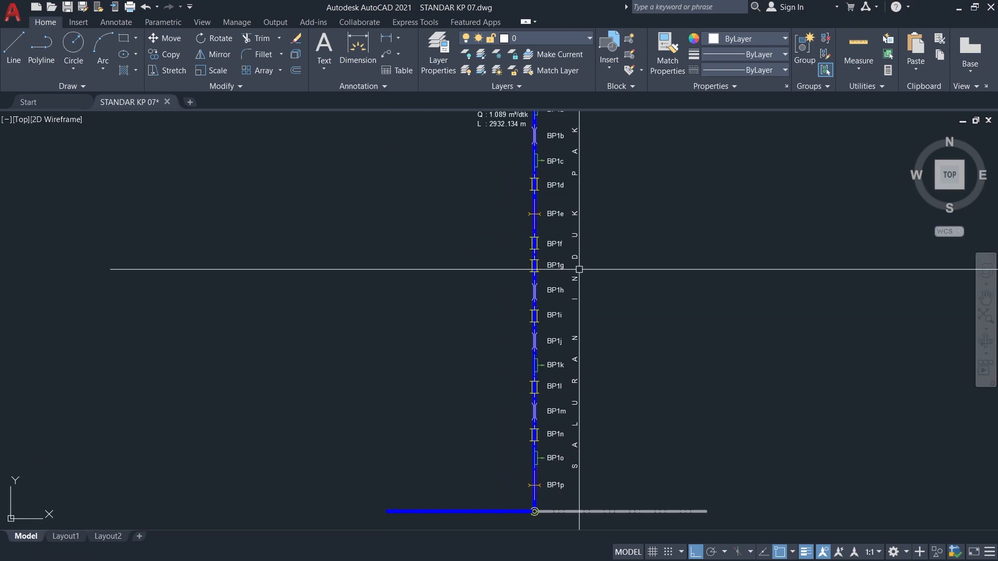
Move the spread SALURAN INDUK PAKU text to the west side of the primary channel, opposite the structure labels.
{"action": "left_click", "coordinate": [577, 258]}
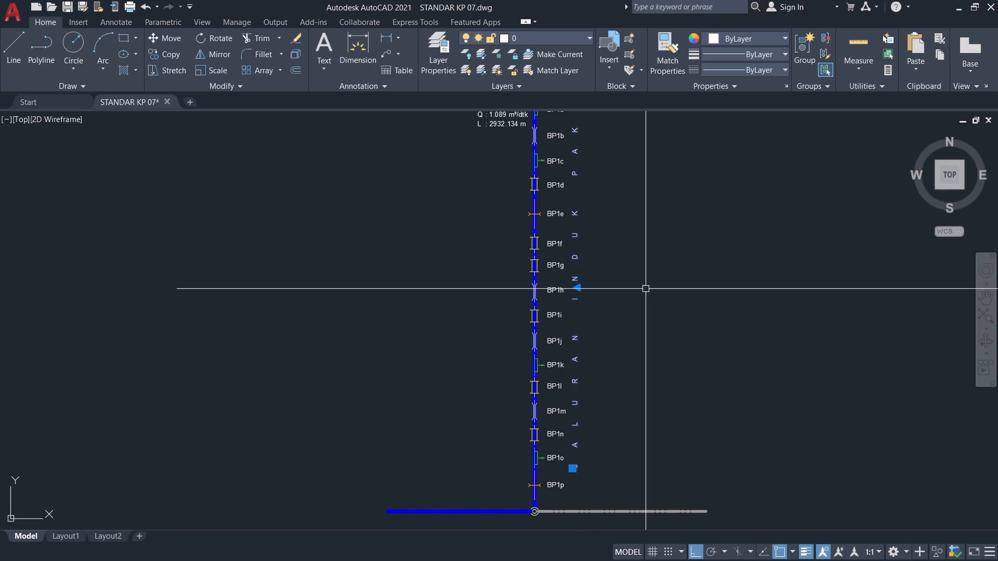
{"action": "type", "text": "m"}
{"action": "key", "text": "Return"}
{"action": "left_click", "coordinate": [675, 287]}
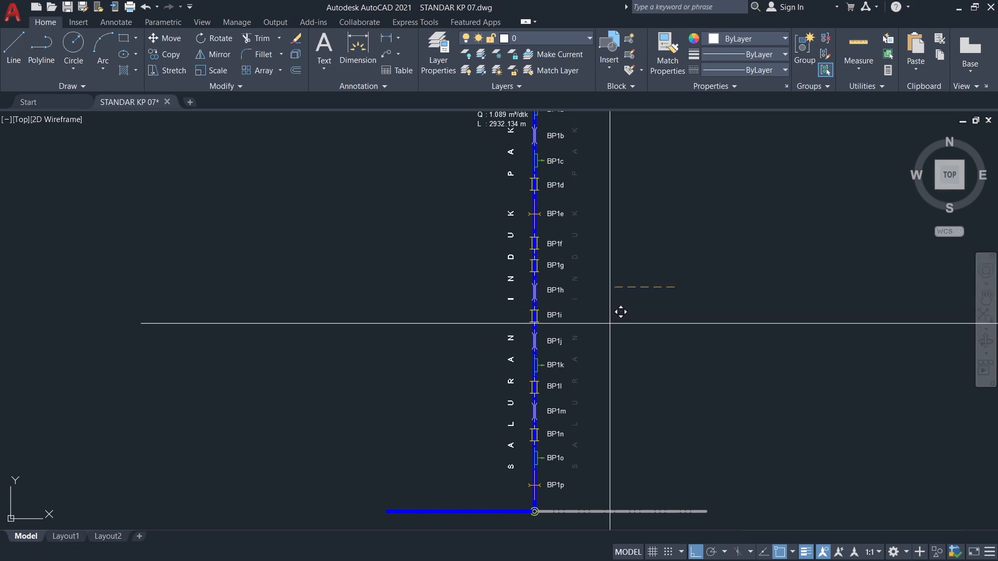
{"action": "left_click", "coordinate": [611, 320]}
{"action": "middle_click_drag", "start_coordinate": [507, 212], "coordinate": [552, 319]}
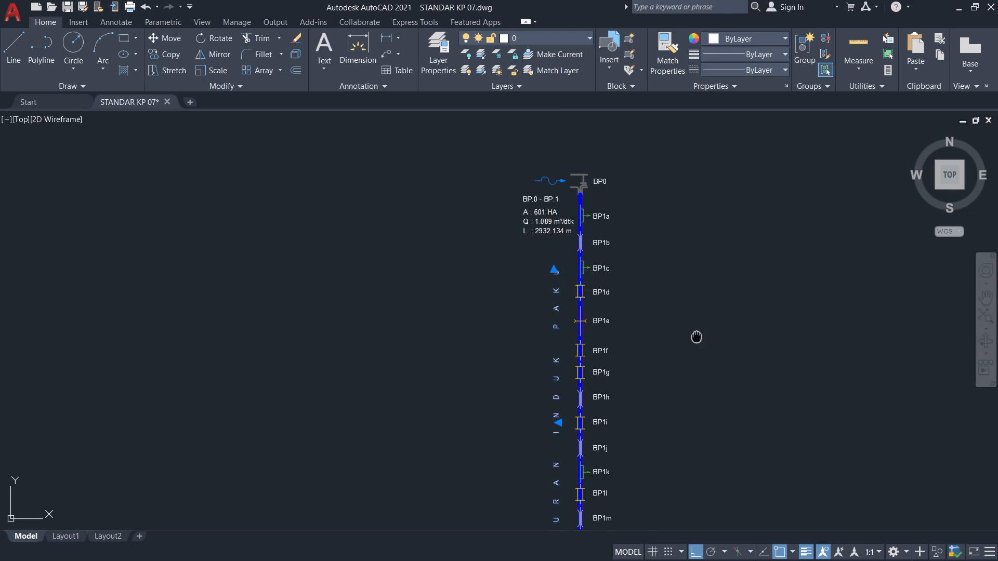
{"action": "middle_click_drag", "start_coordinate": [715, 476], "coordinate": [720, 318]}
{"action": "middle_click_drag", "start_coordinate": [622, 300], "coordinate": [586, 365]}
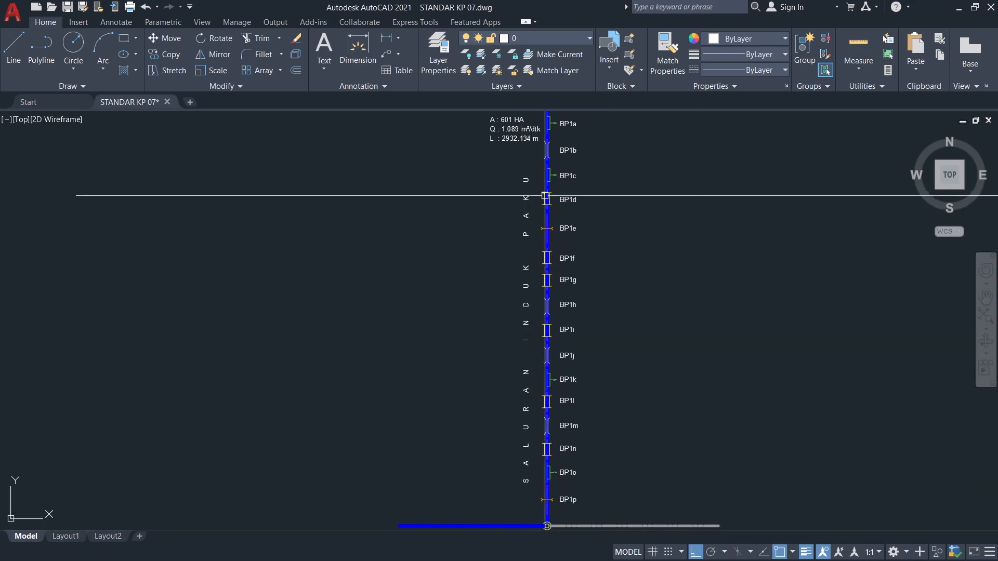
{"action": "scroll", "coordinate": [535, 494], "scroll_direction": "up", "scroll_amount": 8}
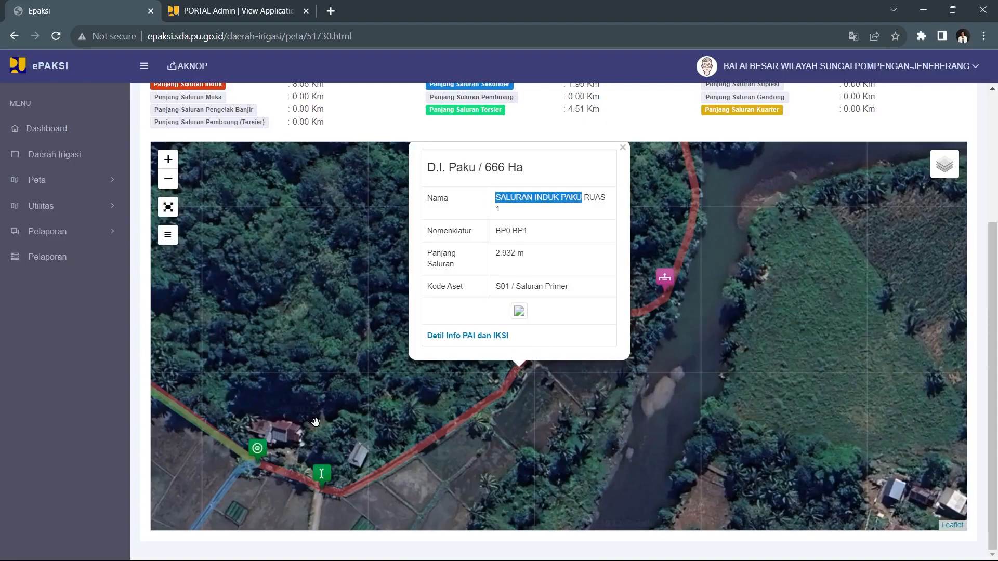
Examine the channels branching off at structure BP1 on the ePAKSI map.
{"action": "left_click", "coordinate": [315, 422]}
{"action": "left_click_drag", "start_coordinate": [335, 421], "coordinate": [660, 450]}
{"action": "scroll", "coordinate": [380, 432], "scroll_direction": "up", "scroll_amount": 2}
{"action": "left_click", "coordinate": [393, 322]}
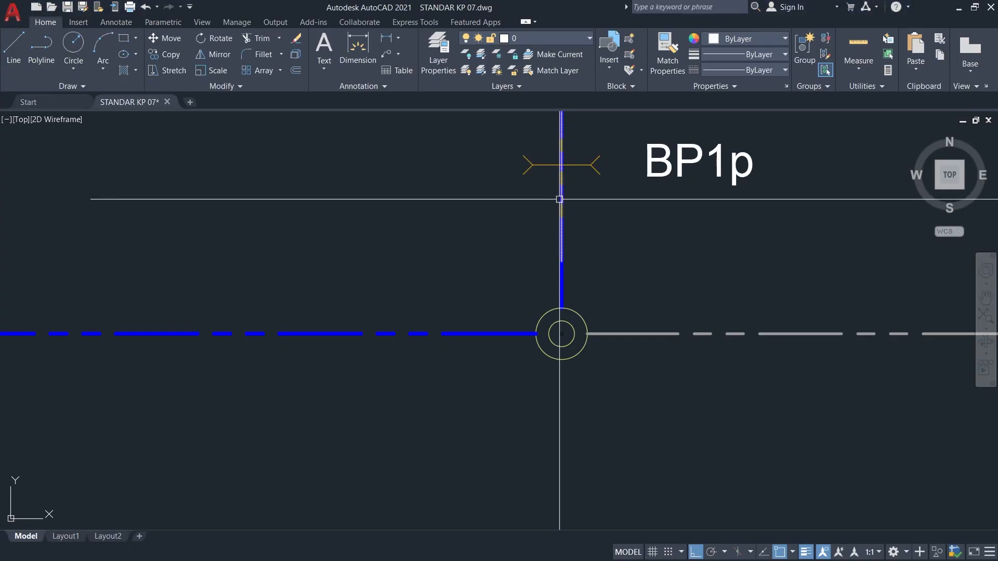
Draw a vertical line downward from the lowest point of the BP1 outer circle.
{"action": "scroll", "coordinate": [520, 192], "scroll_direction": "down", "scroll_amount": 2}
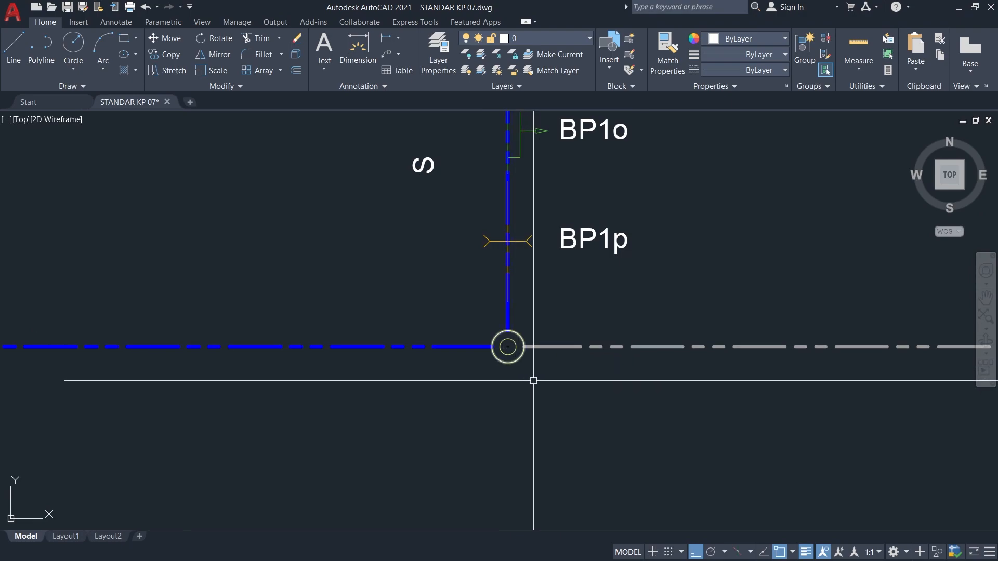
{"action": "scroll", "coordinate": [485, 390], "scroll_direction": "up", "scroll_amount": 2}
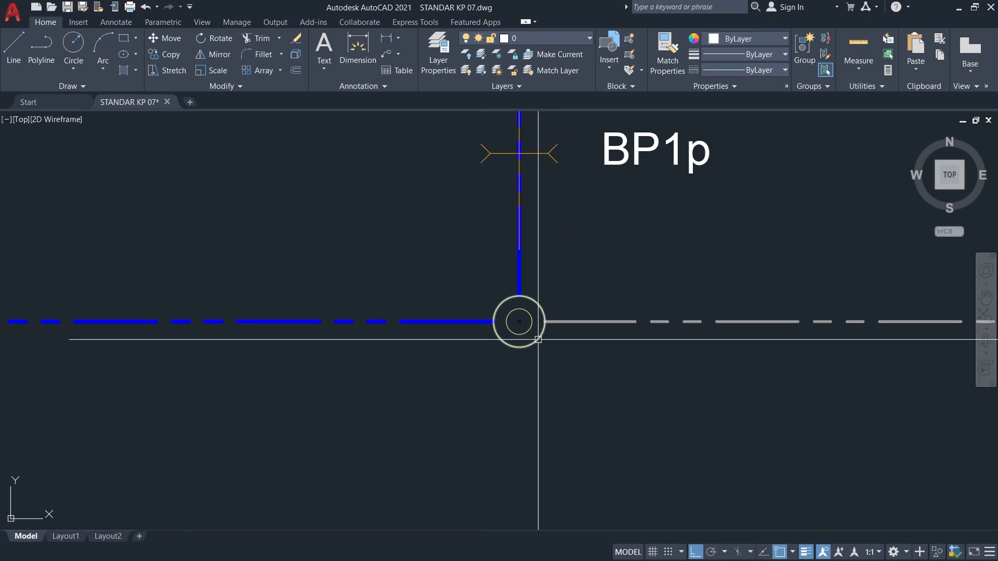
{"action": "type", "text": "l"}
{"action": "key", "text": "Return"}
{"action": "left_click", "coordinate": [512, 345]}
{"action": "scroll", "coordinate": [531, 369], "scroll_direction": "up", "scroll_amount": 4}
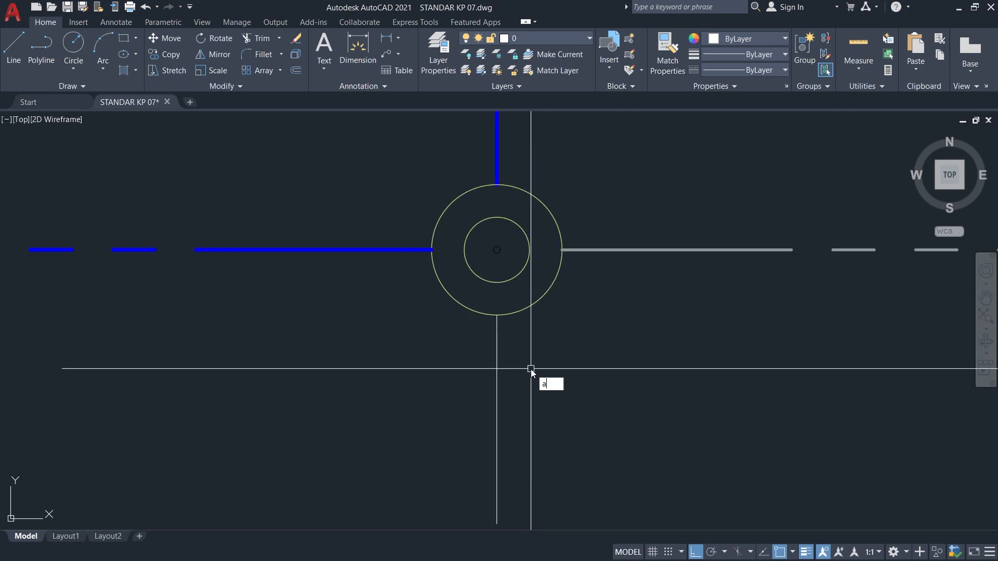
Draw a three-point arc over the lower-right quarter of the BP1 outer circle, from its lowest point to the secondary channel.
{"action": "key", "text": "Return"}
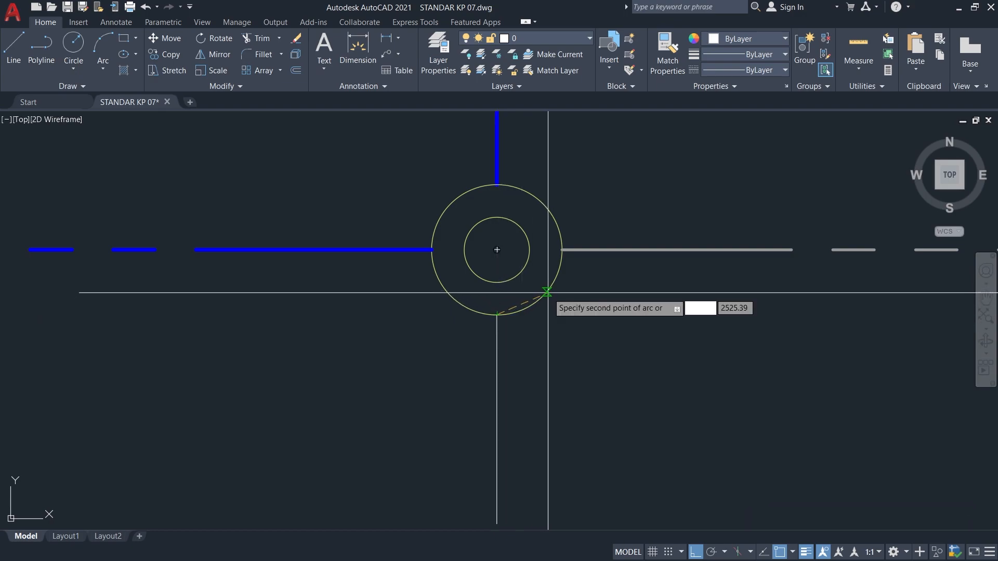
{"action": "left_click", "coordinate": [548, 290]}
{"action": "left_click", "coordinate": [562, 249]}
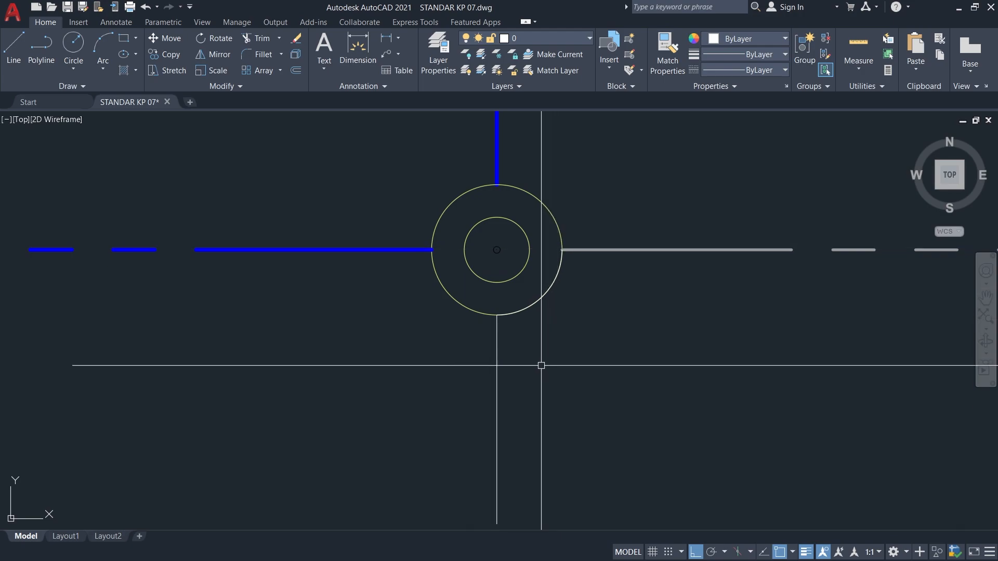
Replace the vertical line below BP1 with a 40-unit line running diagonally southeast from the midpoint of the quarter arc.
{"action": "left_click", "coordinate": [542, 294]}
{"action": "scroll", "coordinate": [543, 296], "scroll_direction": "down", "scroll_amount": 4}
{"action": "key", "text": "Escape"}
{"action": "type", "text": "L"}
{"action": "scroll", "coordinate": [521, 288], "scroll_direction": "up", "scroll_amount": 4}
{"action": "key", "text": "Return"}
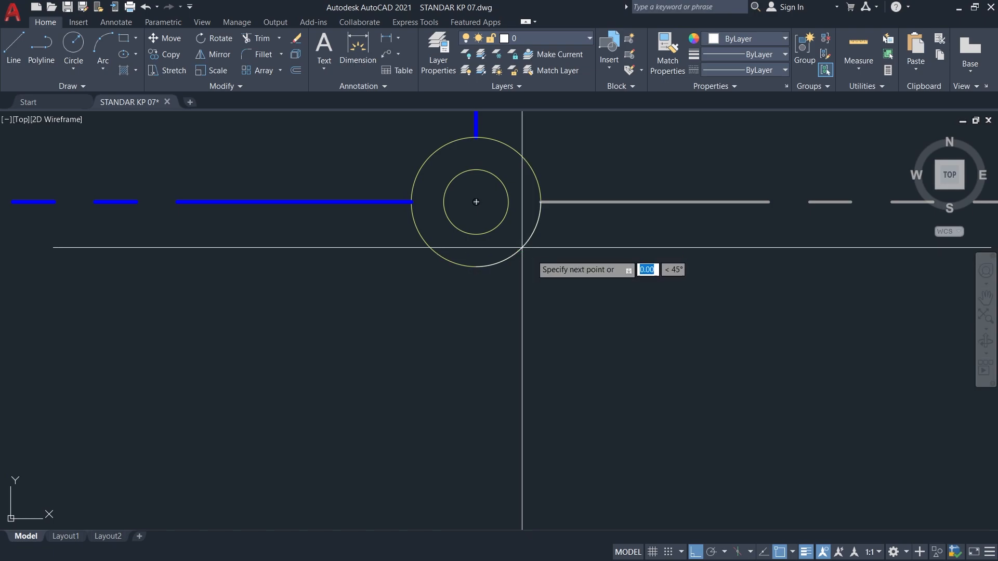
{"action": "scroll", "coordinate": [643, 379], "scroll_direction": "down", "scroll_amount": 3}
{"action": "scroll", "coordinate": [589, 351], "scroll_direction": "up", "scroll_amount": 2}
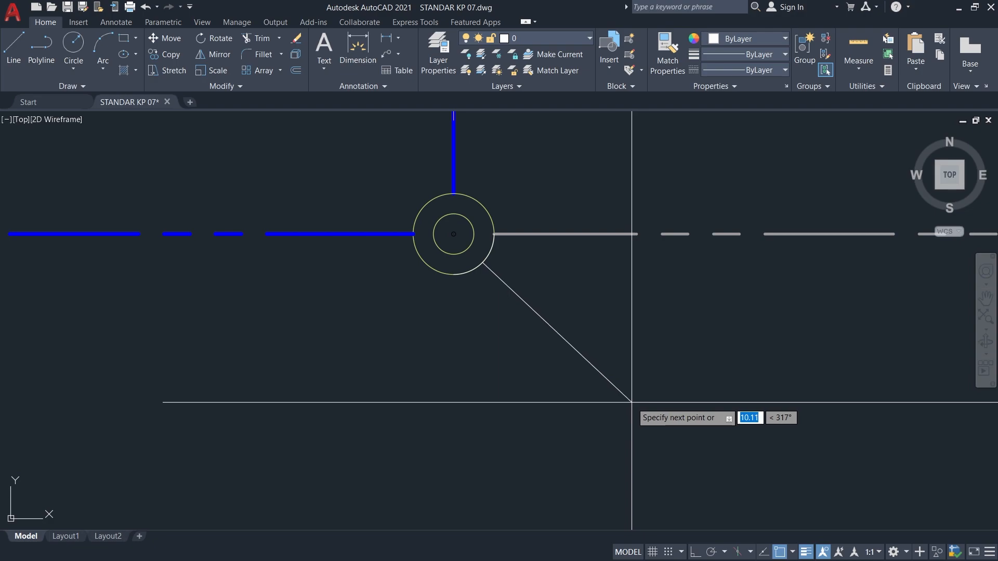
{"action": "key", "text": "BackSpace"}
{"action": "type", "text": "40"}
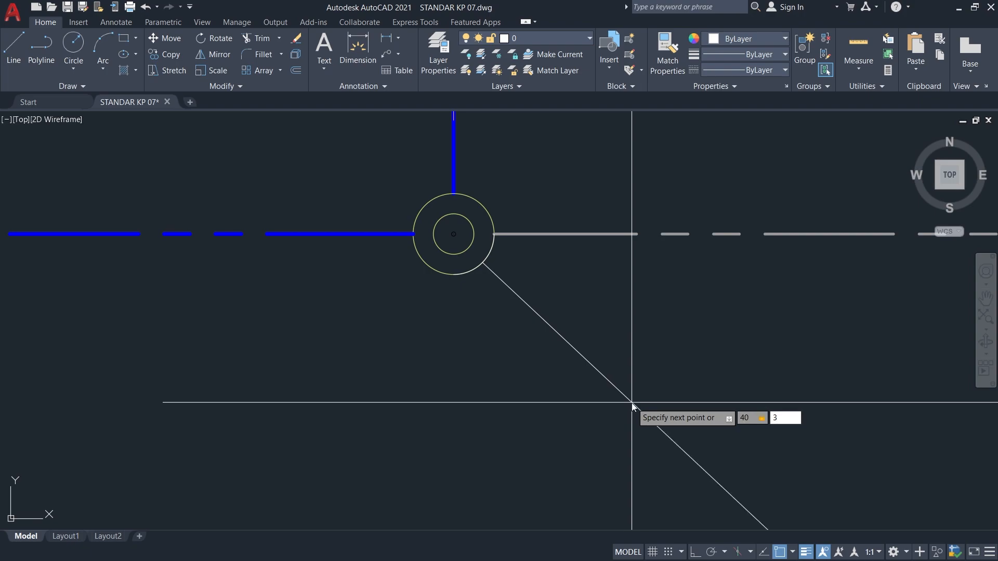
{"action": "scroll", "coordinate": [632, 404], "scroll_direction": "down", "scroll_amount": 4}
{"action": "mouse_move", "coordinate": [631, 403]}
{"action": "middle_mouse_down"}
{"action": "mouse_move", "coordinate": [653, 379]}
{"action": "mouse_move", "coordinate": [590, 374]}
{"action": "middle_mouse_up"}
{"action": "scroll", "coordinate": [586, 396], "scroll_direction": "down", "scroll_amount": 4}
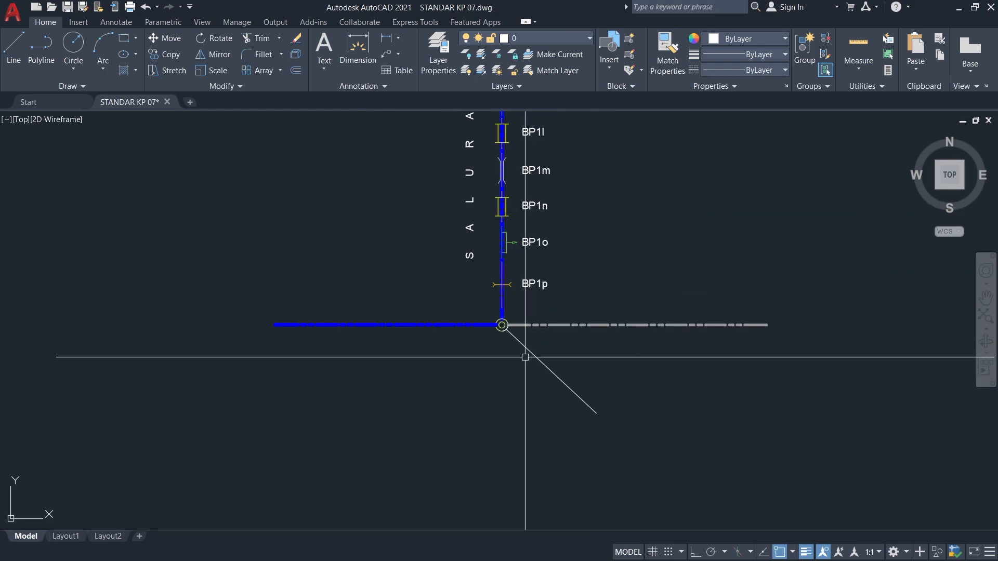
Match the diagonal branch line to the yellow dashed tertiary channel line in the legend.
{"action": "scroll", "coordinate": [525, 357], "scroll_direction": "up", "scroll_amount": 2}
{"action": "scroll", "coordinate": [520, 360], "scroll_direction": "down", "scroll_amount": 4}
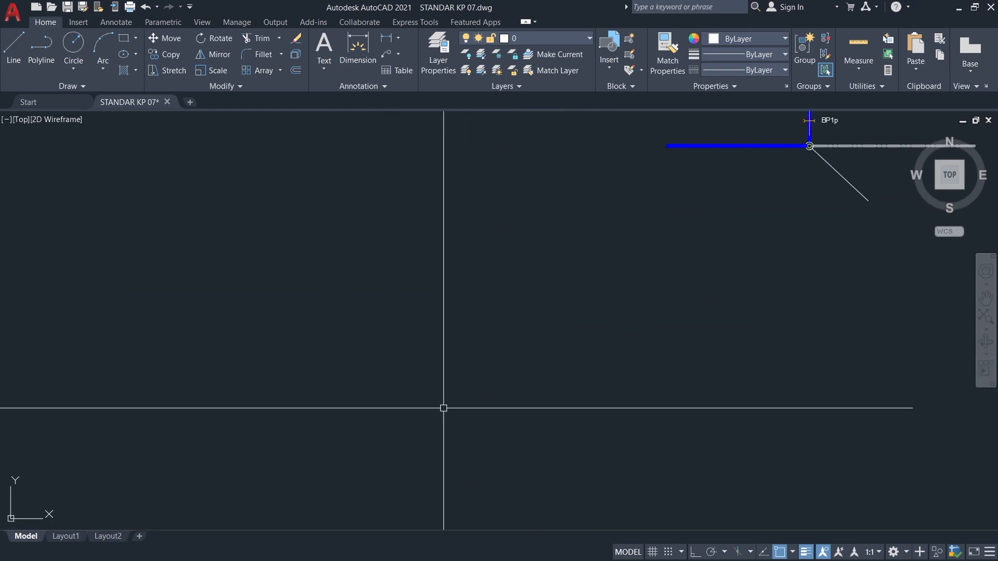
{"action": "scroll", "coordinate": [448, 370], "scroll_direction": "up", "scroll_amount": 3}
{"action": "key", "text": "Return"}
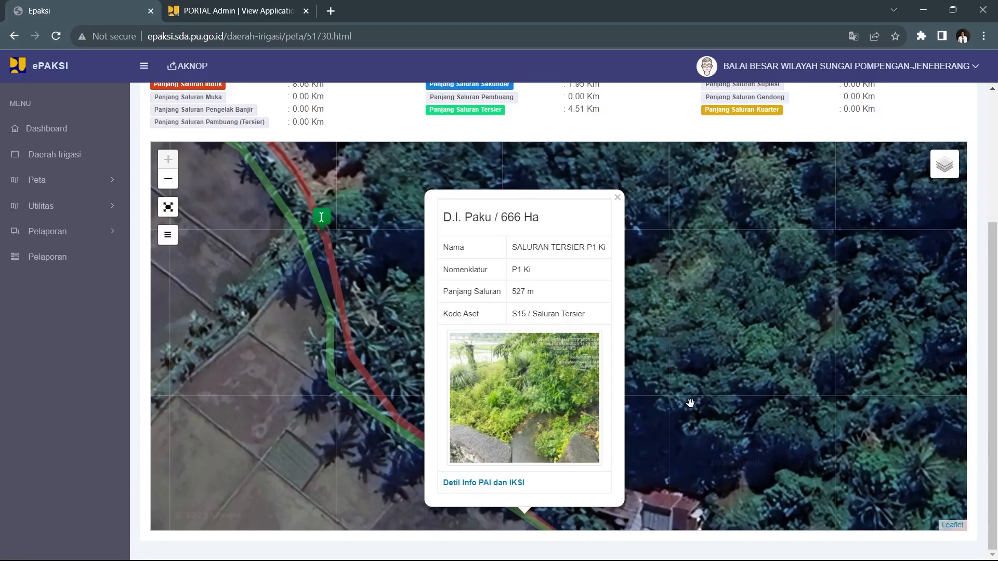
Switch to the ePAKSI map and follow the tertiary channel P1 Ki from its information popup to its end point.
{"action": "left_click", "coordinate": [690, 403]}
{"action": "scroll", "coordinate": [669, 392], "scroll_direction": "down", "scroll_amount": 3}
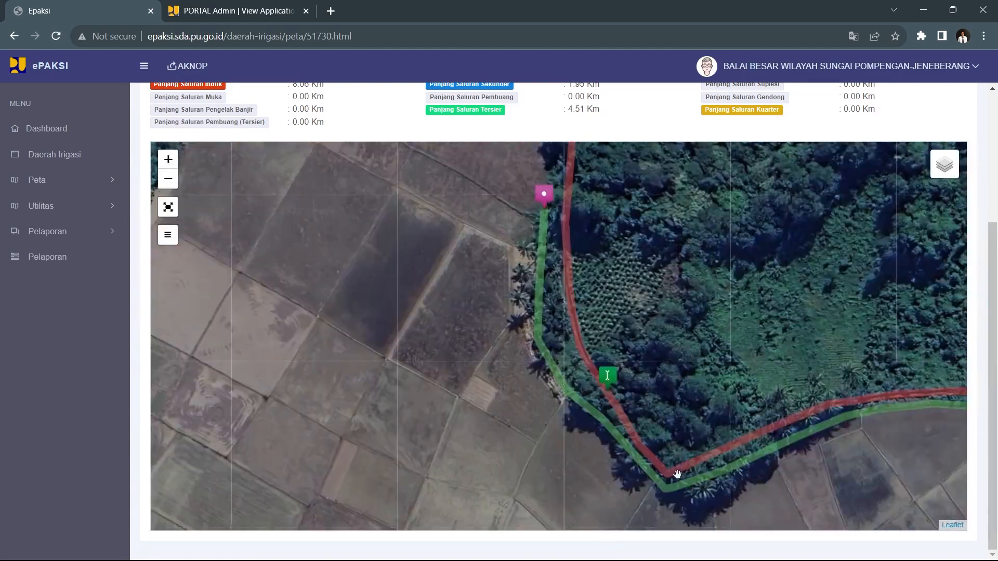
{"action": "left_click_drag", "start_coordinate": [674, 481], "coordinate": [416, 343]}
{"action": "mouse_move", "coordinate": [638, 343]}
{"action": "left_mouse_down"}
{"action": "mouse_move", "coordinate": [393, 343]}
{"action": "mouse_move", "coordinate": [727, 421]}
{"action": "left_mouse_up"}
{"action": "left_click_drag", "start_coordinate": [494, 318], "coordinate": [678, 381]}
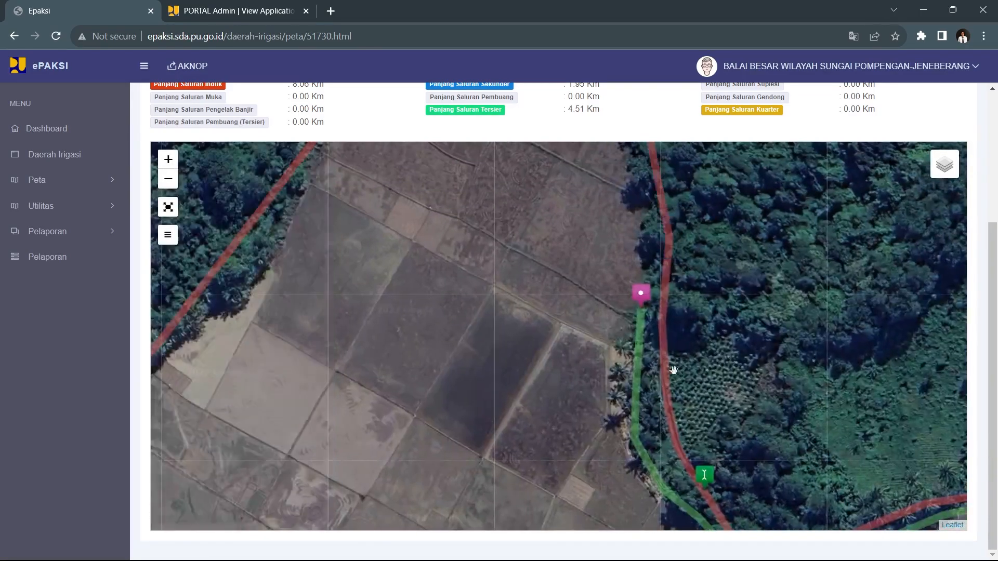
{"action": "left_click", "coordinate": [641, 293]}
{"action": "left_click", "coordinate": [809, 484]}
{"action": "scroll", "coordinate": [603, 357], "scroll_direction": "down", "scroll_amount": 3}
{"action": "left_click_drag", "start_coordinate": [603, 357], "coordinate": [662, 396]}
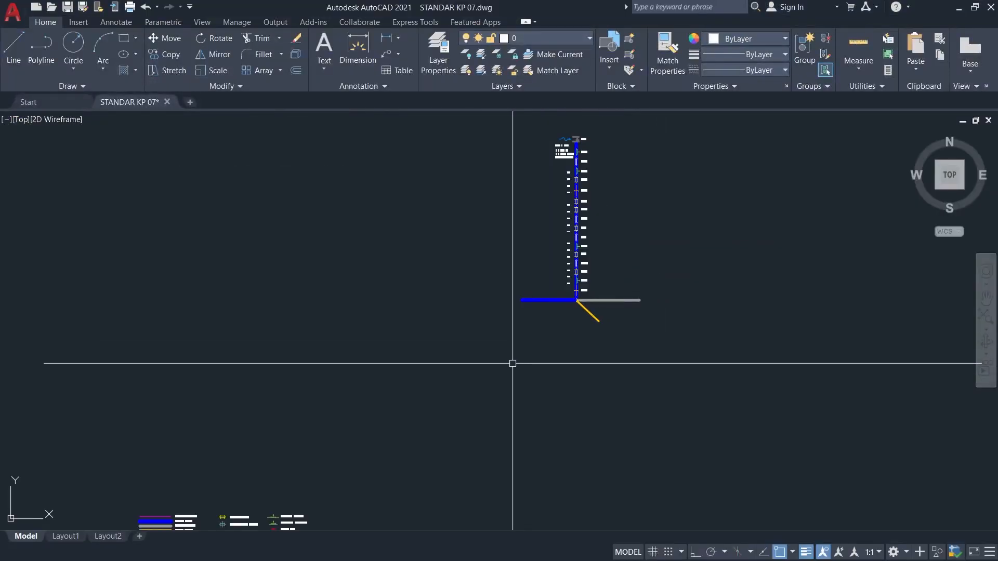
Copy the tertiary plot box from the AutoCAD legend, placing its top-edge midpoint at the end of the diagonal tertiary line.
{"action": "middle_click_drag", "start_coordinate": [306, 457], "coordinate": [541, 309]}
{"action": "scroll", "coordinate": [401, 427], "scroll_direction": "up", "scroll_amount": 10}
{"action": "left_click", "coordinate": [476, 342]}
{"action": "middle_click_drag", "start_coordinate": [484, 363], "coordinate": [411, 377]}
{"action": "scroll", "coordinate": [427, 369], "scroll_direction": "down", "scroll_amount": 2}
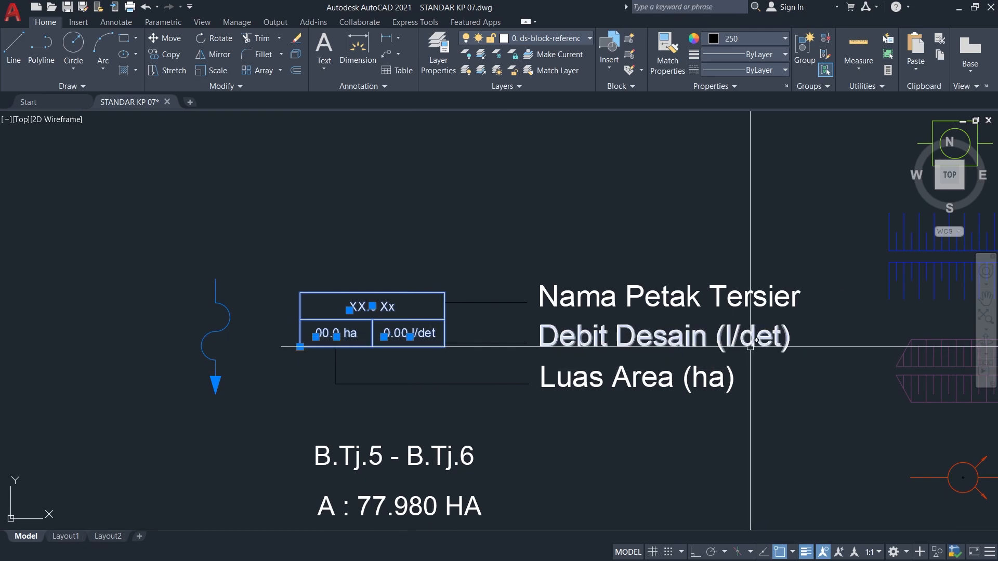
{"action": "key", "text": "Escape"}
{"action": "left_click", "coordinate": [422, 319]}
{"action": "type", "text": "co"}
{"action": "key", "text": "space"}
{"action": "left_click", "coordinate": [300, 320]}
{"action": "scroll", "coordinate": [299, 319], "scroll_direction": "down", "scroll_amount": 10}
{"action": "scroll", "coordinate": [507, 270], "scroll_direction": "up", "scroll_amount": 3}
{"action": "scroll", "coordinate": [506, 339], "scroll_direction": "up", "scroll_amount": 5}
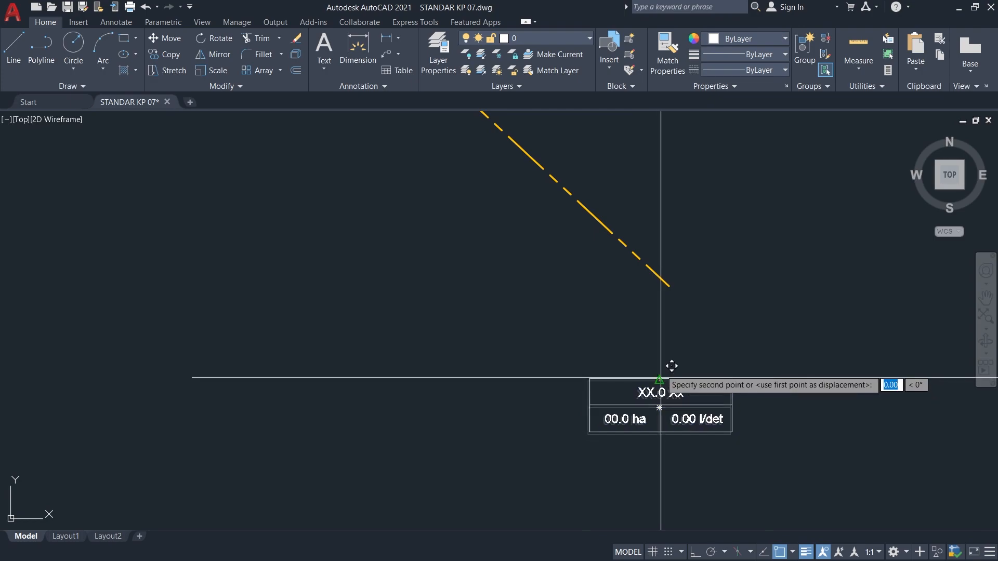
{"action": "left_click", "coordinate": [670, 293]}
Take the channel nomenclature from ePAKSI and set the copied box's plot name to R P1 Ki.
{"action": "middle_click_drag", "start_coordinate": [666, 296], "coordinate": [504, 377]}
{"action": "scroll", "coordinate": [502, 379], "scroll_direction": "up", "scroll_amount": 2}
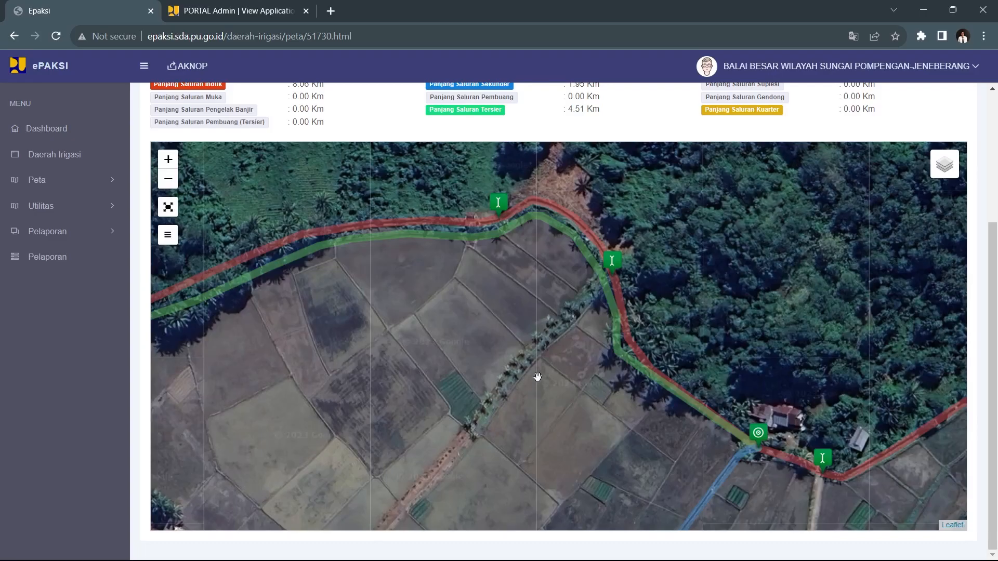
{"action": "triple_click", "coordinate": [598, 229]}
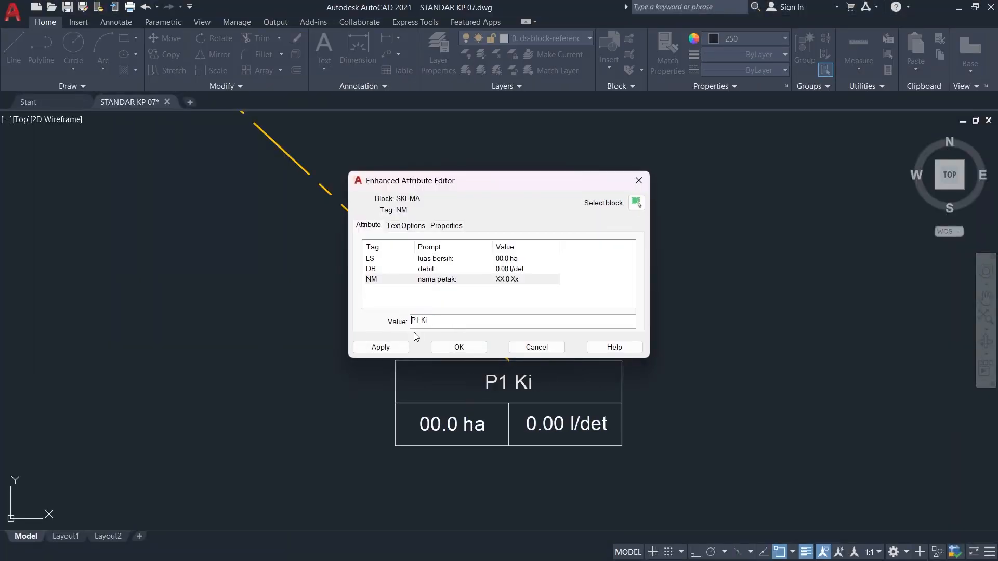
{"action": "type", "text": "R"}
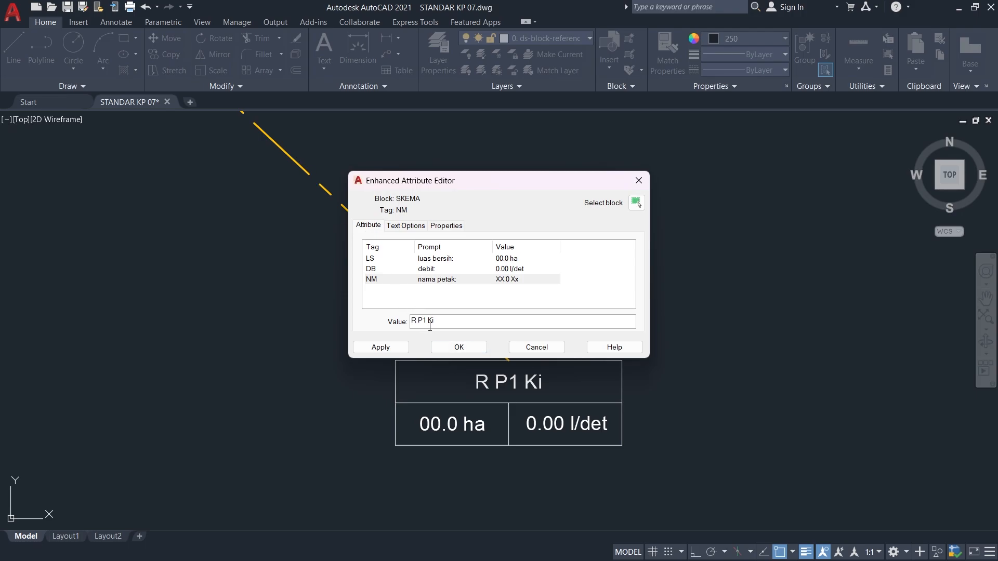
{"action": "left_click", "coordinate": [459, 348]}
{"action": "scroll", "coordinate": [394, 316], "scroll_direction": "down", "scroll_amount": 3}
{"action": "middle_click_drag", "start_coordinate": [394, 316], "coordinate": [693, 463]}
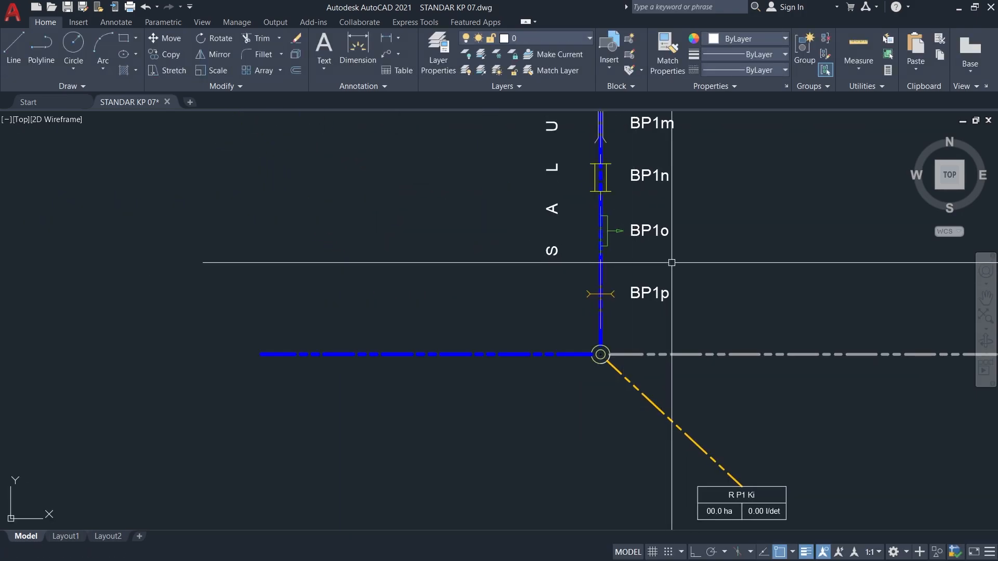
Review the structure labels BP1n to BP1p and the tertiary plot box below structure BP1.
{"action": "scroll", "coordinate": [620, 261], "scroll_direction": "up", "scroll_amount": 3}
{"action": "scroll", "coordinate": [620, 260], "scroll_direction": "down", "scroll_amount": 1}
{"action": "middle_click_drag", "start_coordinate": [597, 267], "coordinate": [490, 367]}
{"action": "scroll", "coordinate": [490, 366], "scroll_direction": "down", "scroll_amount": 2}
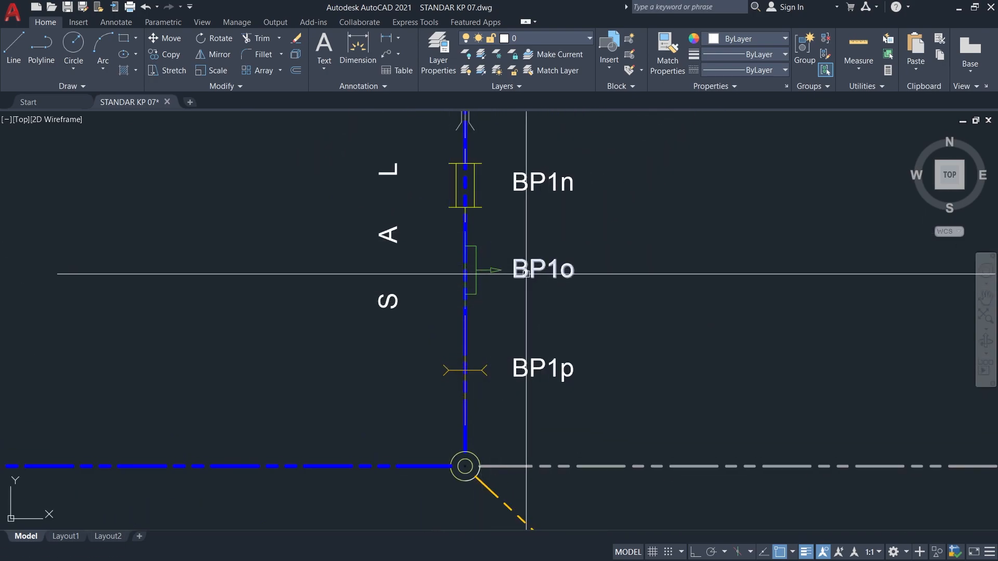
{"action": "middle_click_drag", "start_coordinate": [613, 448], "coordinate": [479, 289]}
{"action": "middle_click_drag", "start_coordinate": [580, 453], "coordinate": [514, 332]}
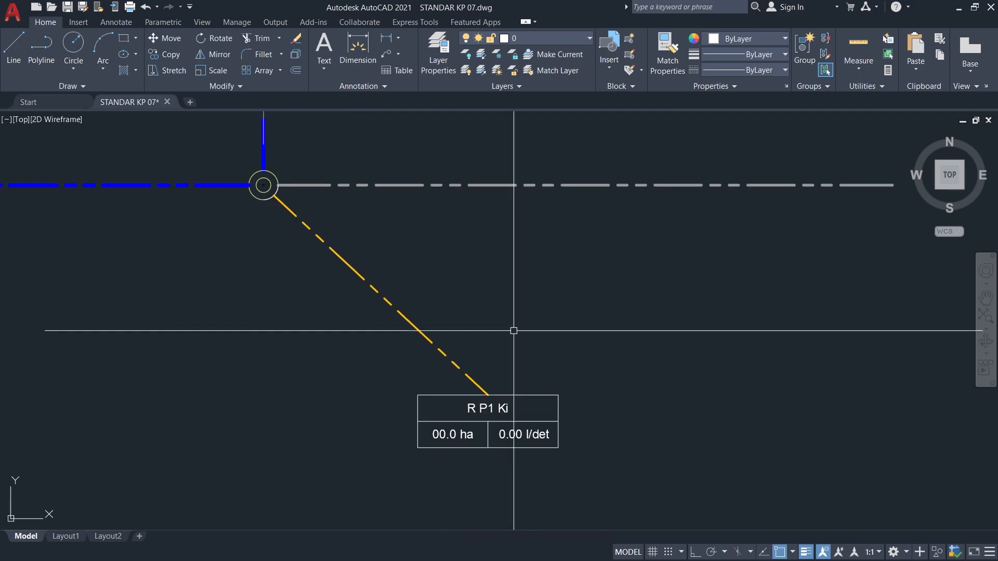
{"action": "scroll", "coordinate": [481, 419], "scroll_direction": "up", "scroll_amount": 2}
{"action": "scroll", "coordinate": [385, 370], "scroll_direction": "down", "scroll_amount": 3}
{"action": "middle_click_drag", "start_coordinate": [385, 369], "coordinate": [509, 439]}
Change the reach name in the main channel's detail block to RP.0 - RP.1.
{"action": "scroll", "coordinate": [497, 404], "scroll_direction": "down", "scroll_amount": 4}
{"action": "middle_click_drag", "start_coordinate": [537, 234], "coordinate": [566, 501]}
{"action": "scroll", "coordinate": [468, 292], "scroll_direction": "up", "scroll_amount": 5}
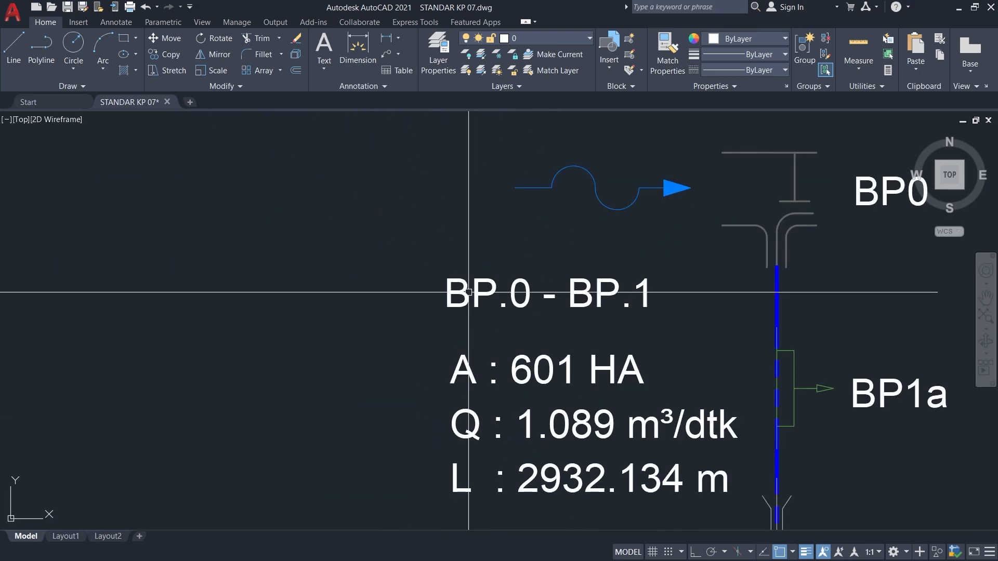
{"action": "scroll", "coordinate": [470, 303], "scroll_direction": "up", "scroll_amount": 2}
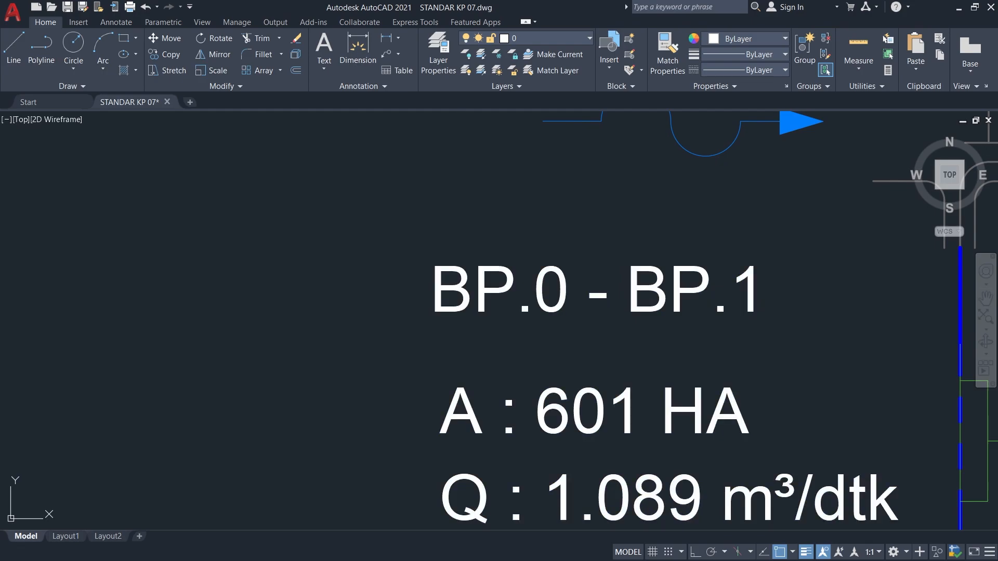
{"action": "double_click", "coordinate": [463, 305]}
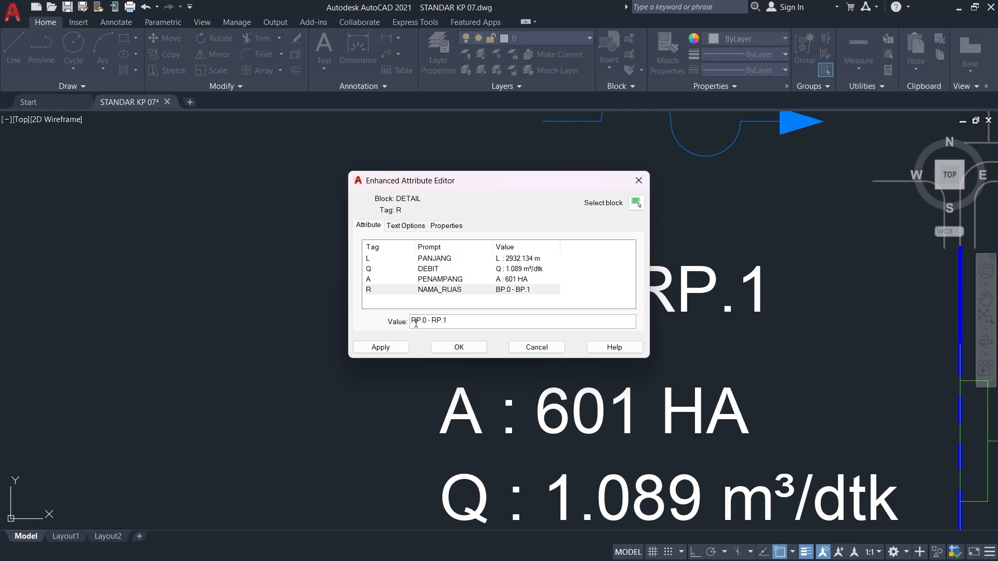
{"action": "left_click", "coordinate": [460, 345]}
Open the net area attribute of the R P1 Ki plot box for editing.
{"action": "scroll", "coordinate": [513, 417], "scroll_direction": "down", "scroll_amount": 8}
{"action": "scroll", "coordinate": [486, 389], "scroll_direction": "up", "scroll_amount": 8}
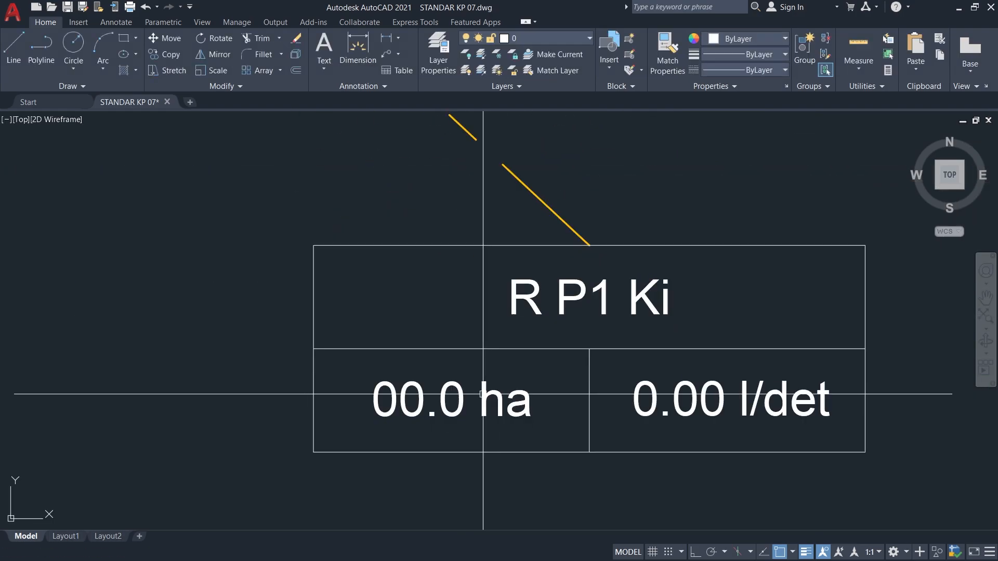
{"action": "double_click", "coordinate": [487, 389]}
{"action": "left_click", "coordinate": [442, 270]}
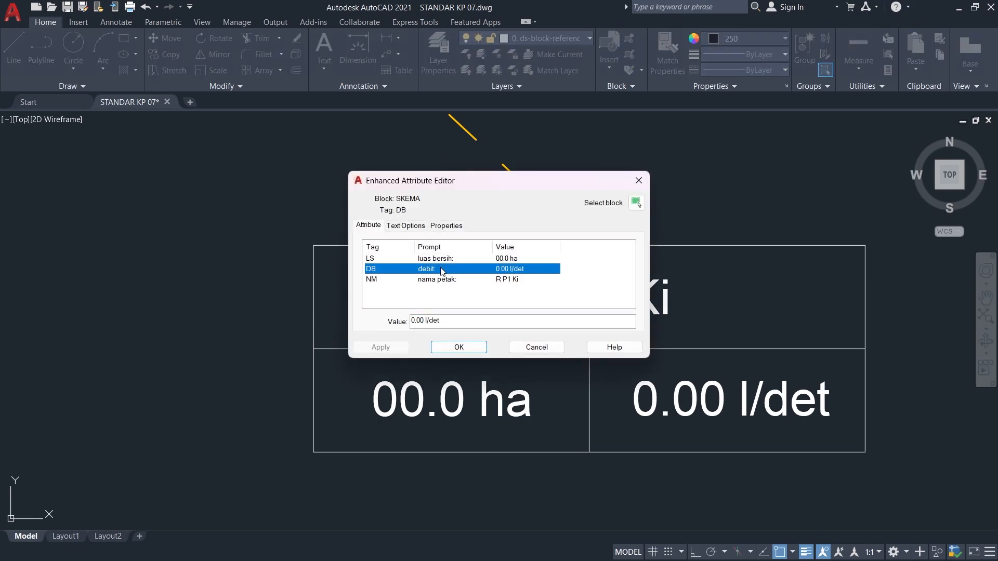
{"action": "left_click", "coordinate": [512, 258]}
Open the ePAKSI detail page of tertiary channel P1 Ki and check its service area and design discharge.
{"action": "key", "text": "alt+Tab"}
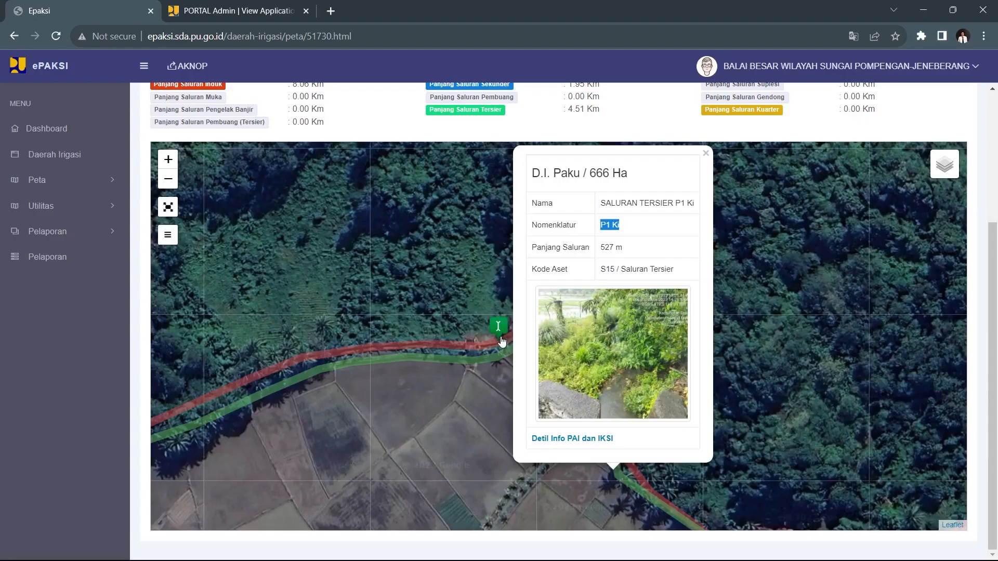
{"action": "left_click", "coordinate": [568, 440]}
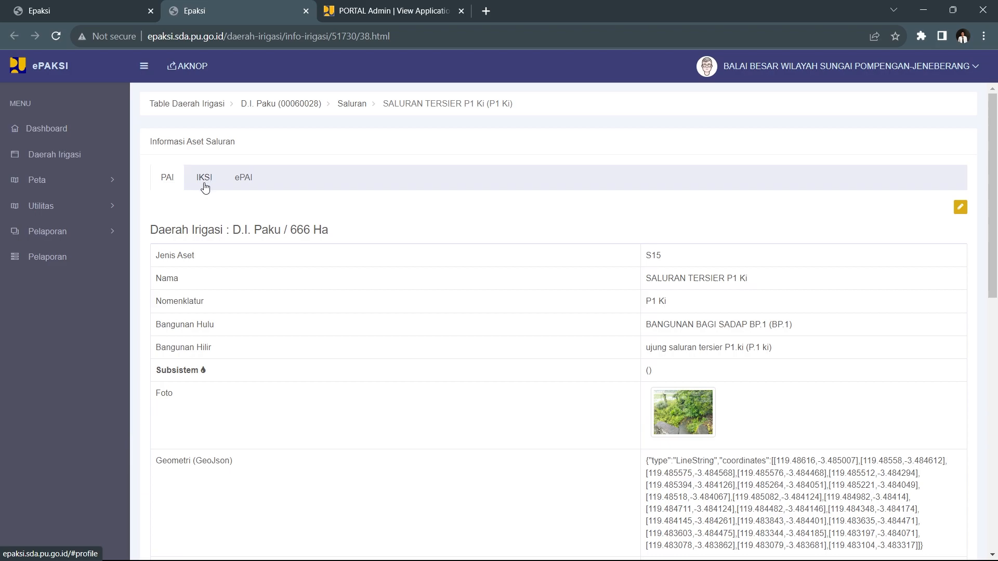
{"action": "scroll", "coordinate": [541, 325], "scroll_direction": "down", "scroll_amount": 1}
{"action": "scroll", "coordinate": [396, 309], "scroll_direction": "up", "scroll_amount": 1}
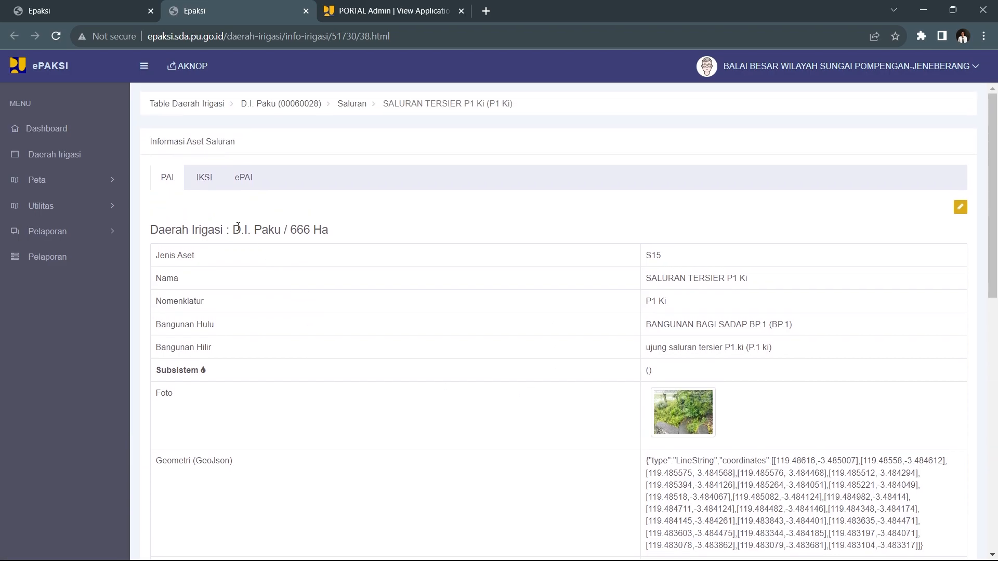
{"action": "scroll", "coordinate": [680, 381], "scroll_direction": "down", "scroll_amount": 4}
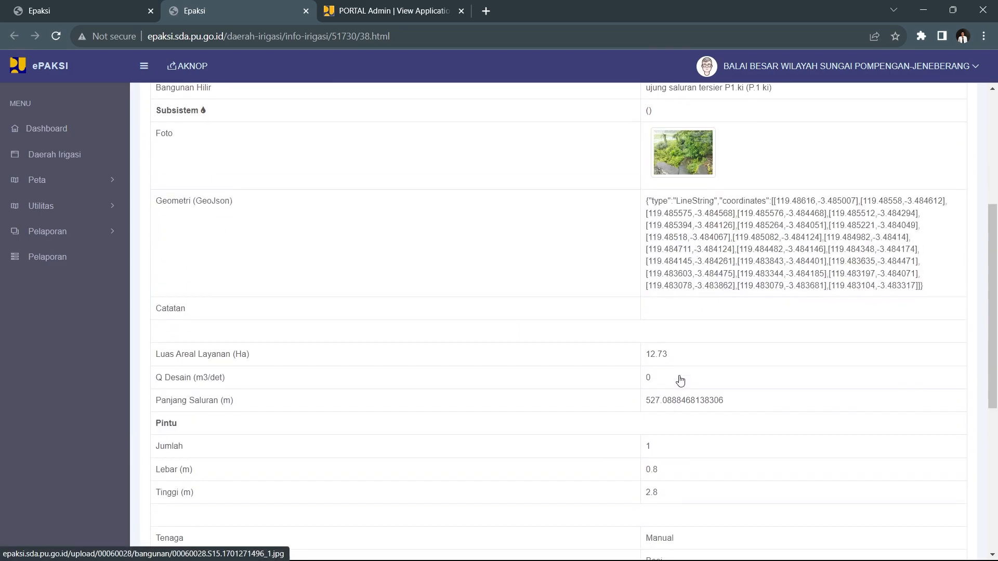
{"action": "scroll", "coordinate": [601, 354], "scroll_direction": "up", "scroll_amount": 2}
{"action": "scroll", "coordinate": [530, 387], "scroll_direction": "down", "scroll_amount": 2}
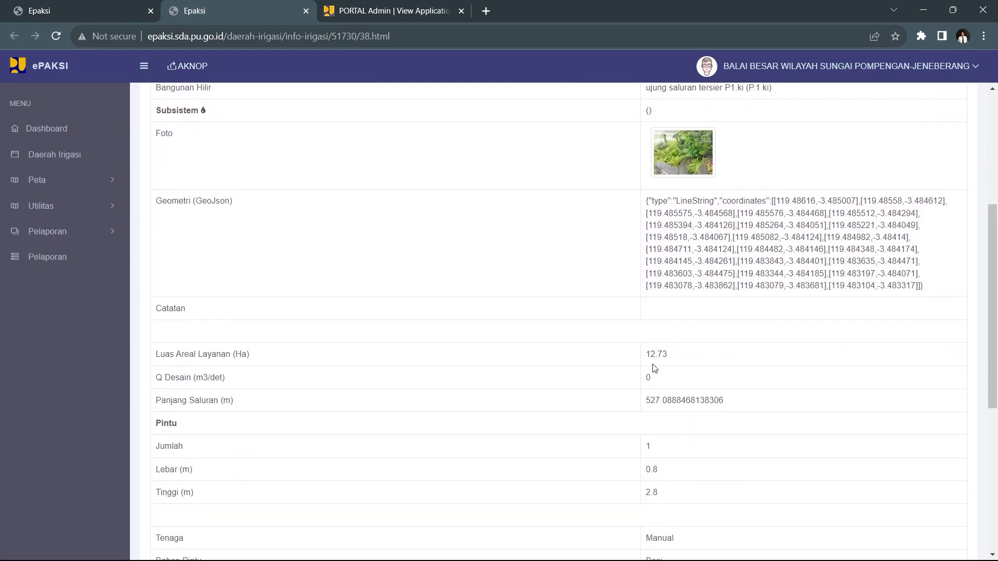
Set the net area of the R P1 Ki plot box to 12.73 ha, checking the design discharge in ePAKSI.
{"action": "key", "text": "alt+Tab"}
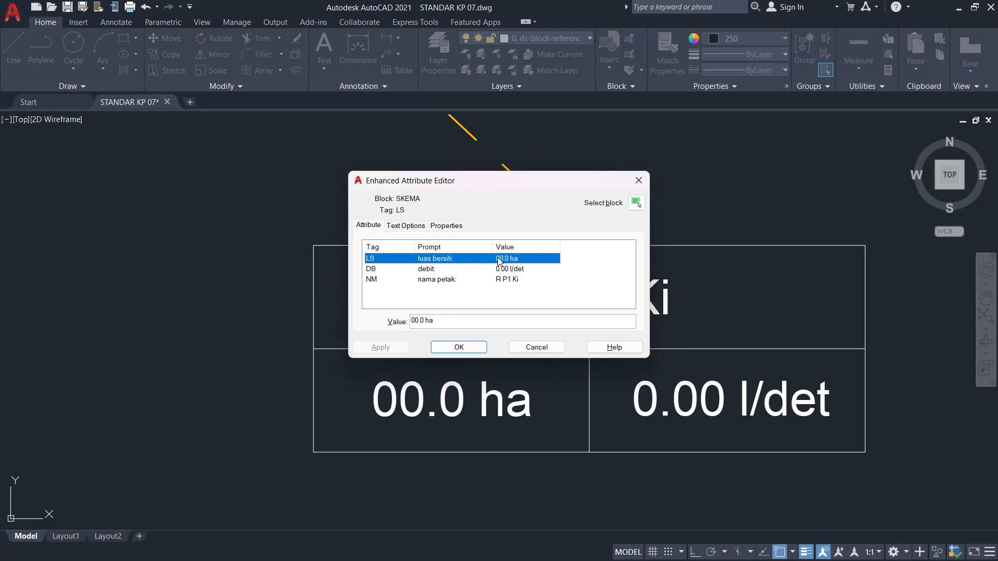
{"action": "key", "text": "alt+Tab"}
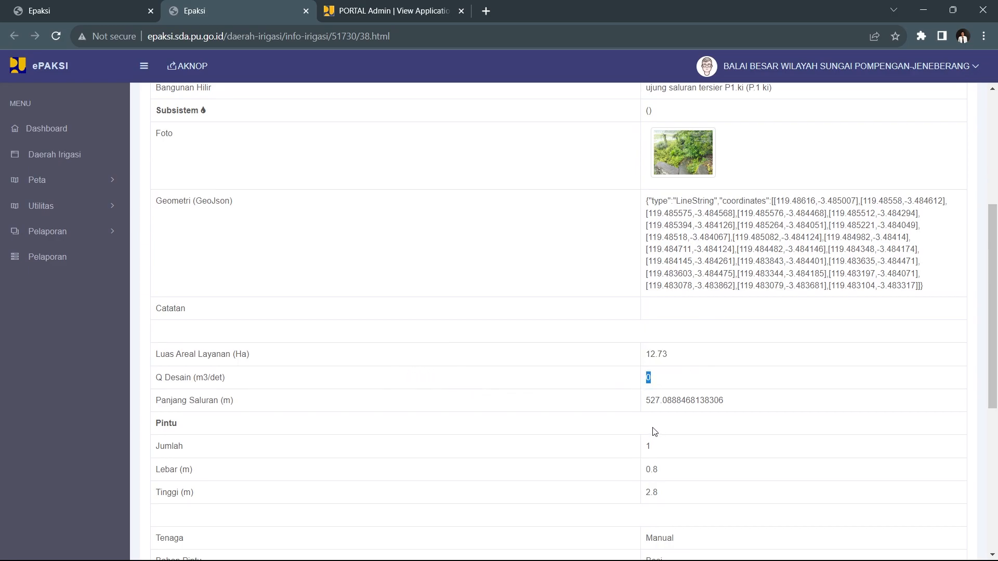
{"action": "key", "text": "alt+Tab"}
{"action": "key", "text": "Return"}
{"action": "scroll", "coordinate": [552, 356], "scroll_direction": "down", "scroll_amount": 5}
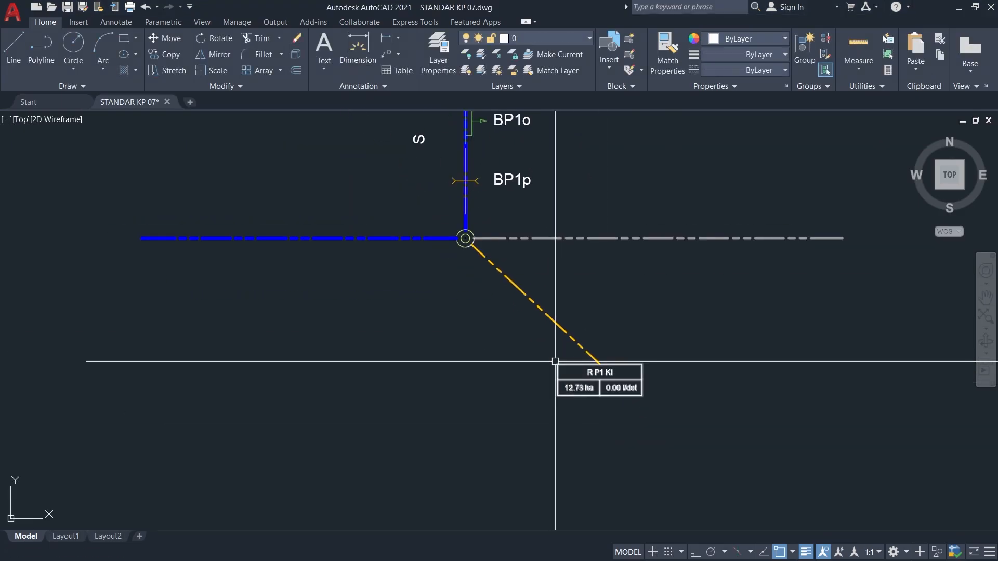
Close the P1 Ki detail page in the browser and examine the channels branching off at structure BP1 on the ePAKSI map.
{"action": "key", "text": "alt+Tab"}
{"action": "left_click", "coordinate": [306, 11]}
{"action": "scroll", "coordinate": [426, 459], "scroll_direction": "up", "scroll_amount": 3}
{"action": "scroll", "coordinate": [432, 316], "scroll_direction": "up", "scroll_amount": 1}
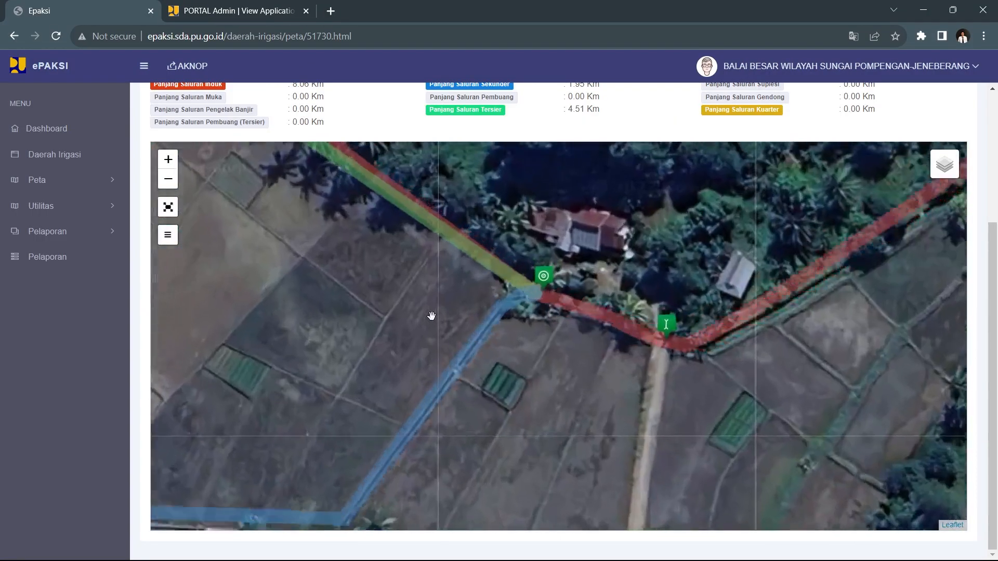
{"action": "left_click_drag", "start_coordinate": [435, 310], "coordinate": [443, 384]}
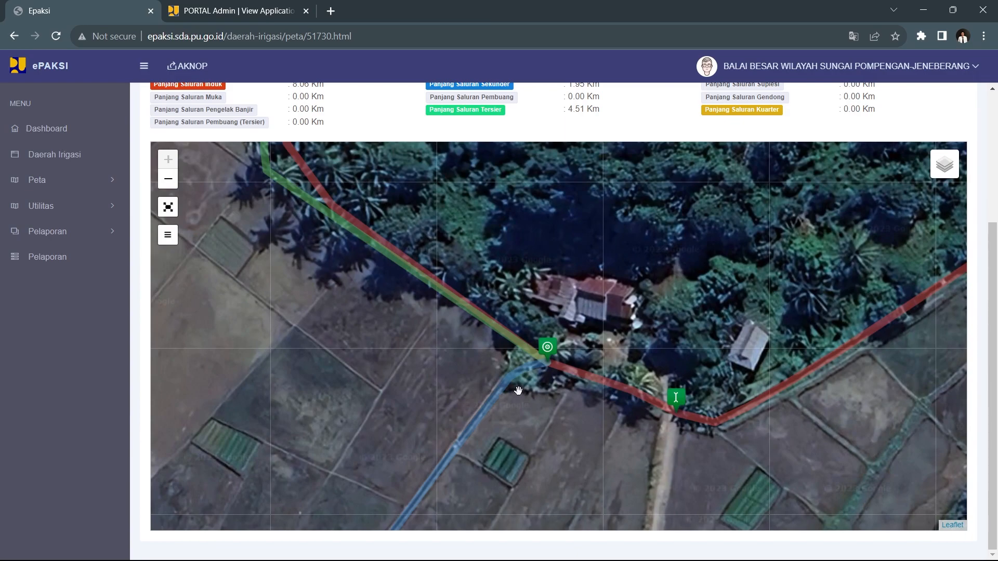
{"action": "left_click", "coordinate": [488, 410]}
{"action": "left_click", "coordinate": [428, 424]}
{"action": "left_click", "coordinate": [405, 259]}
{"action": "scroll", "coordinate": [446, 408], "scroll_direction": "down", "scroll_amount": 3}
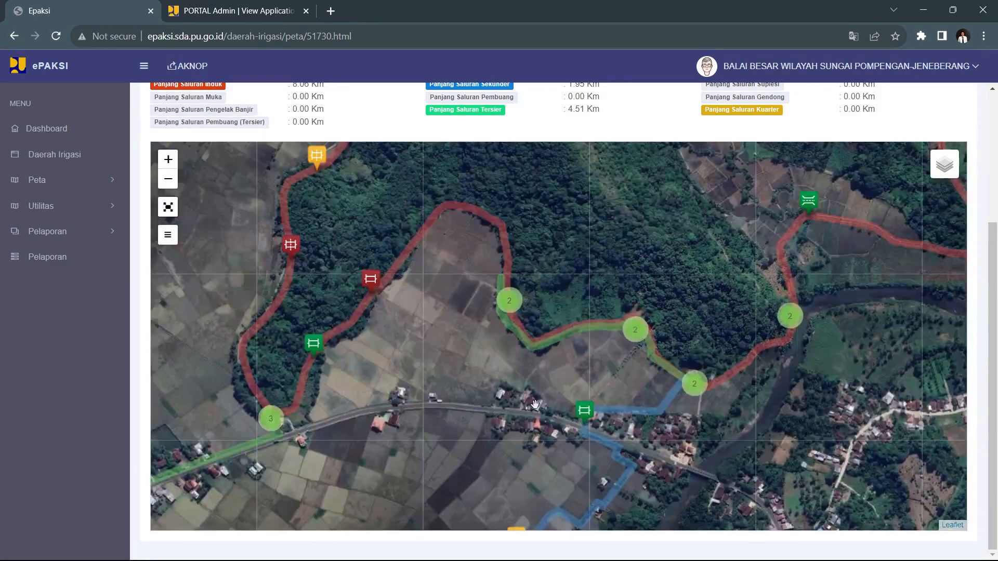
{"action": "left_click_drag", "start_coordinate": [497, 381], "coordinate": [354, 415]}
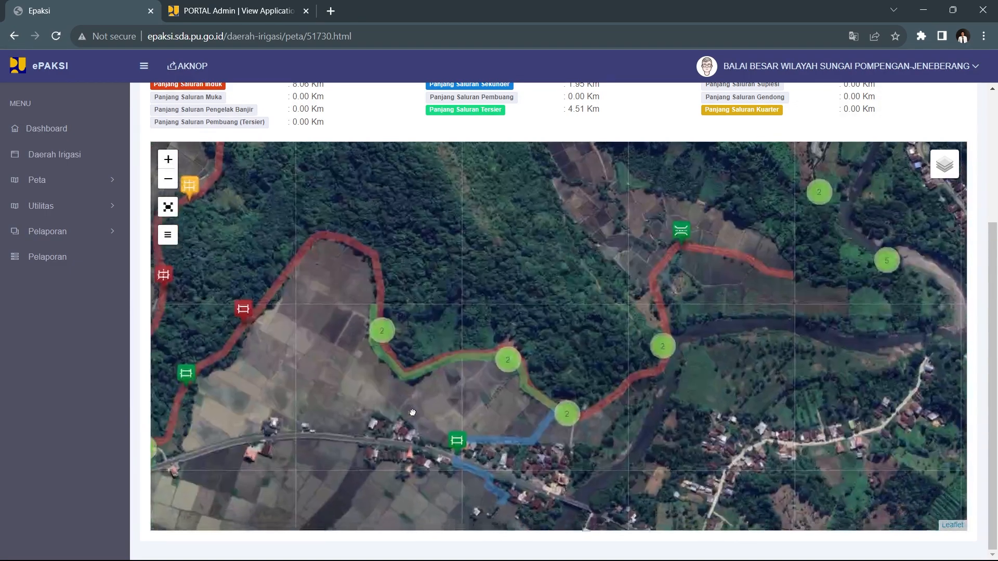
{"action": "scroll", "coordinate": [564, 430], "scroll_direction": "up", "scroll_amount": 5}
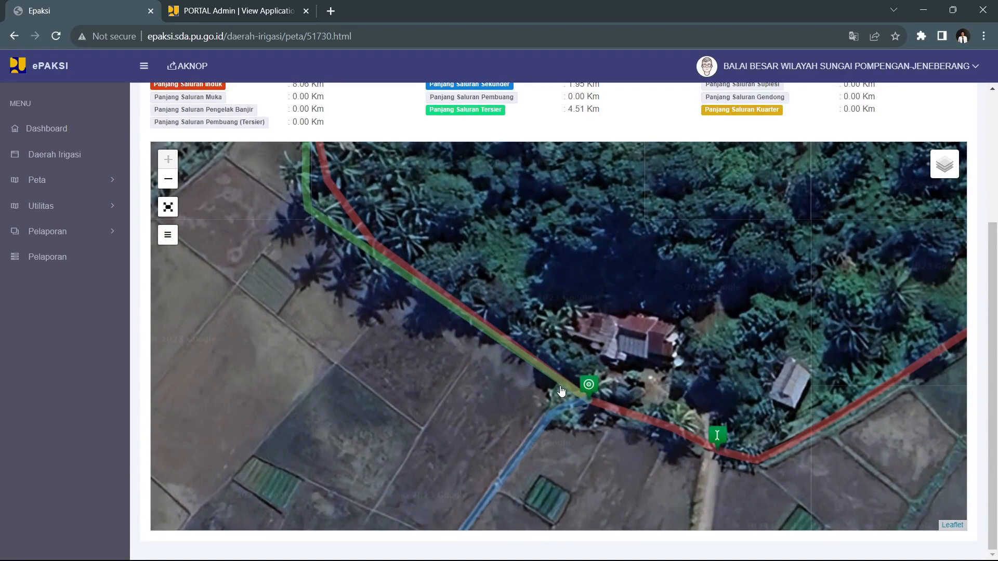
Follow the primary canal past BP1 on the ePAKSI map and open the detail page of SALURAN INDUK PAKU RUAS 2.
{"action": "left_click_drag", "start_coordinate": [466, 375], "coordinate": [562, 445]}
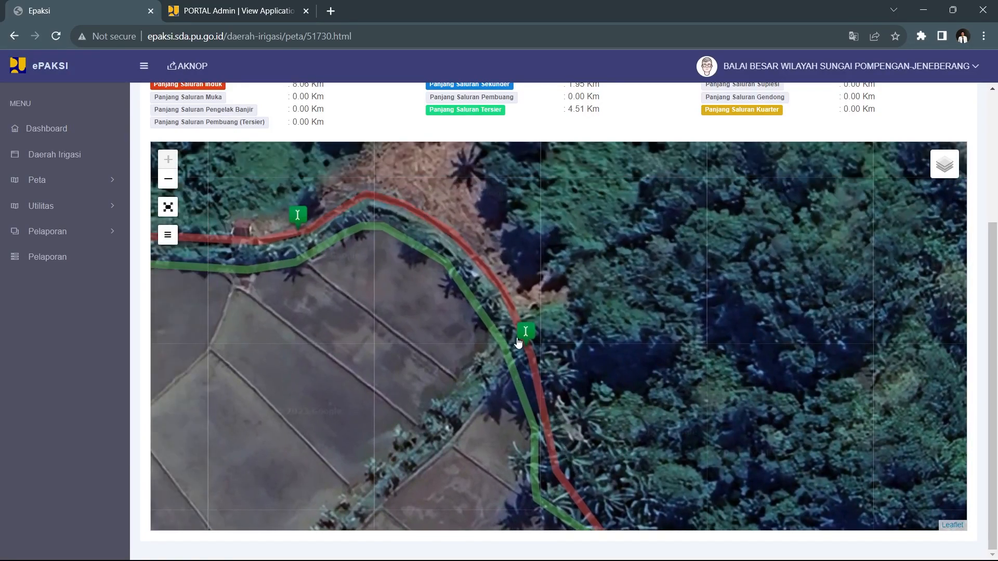
{"action": "left_click_drag", "start_coordinate": [386, 319], "coordinate": [615, 392]}
{"action": "left_click_drag", "start_coordinate": [567, 337], "coordinate": [806, 372]}
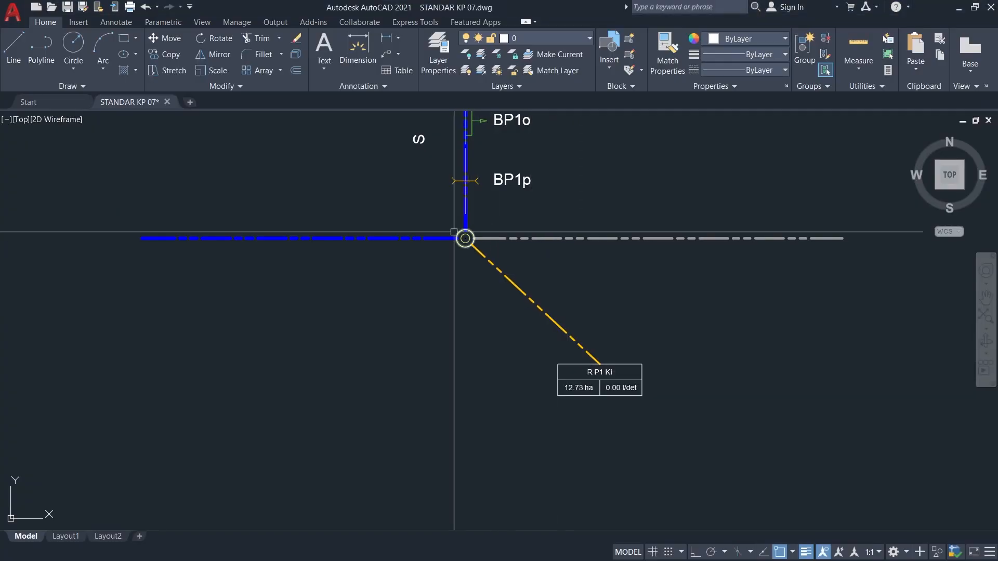
{"action": "middle_click_drag", "start_coordinate": [373, 241], "coordinate": [595, 316]}
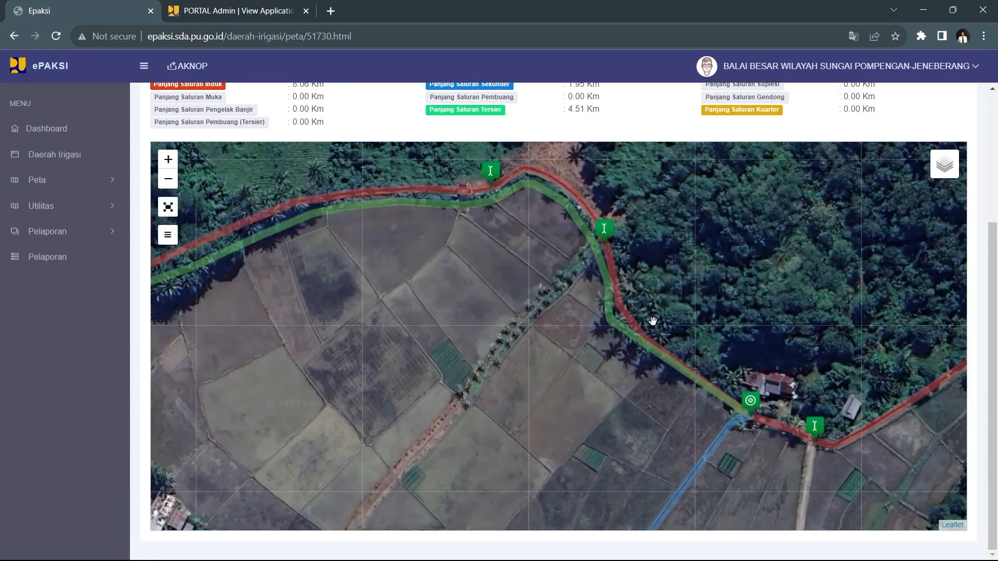
{"action": "left_click", "coordinate": [623, 356]}
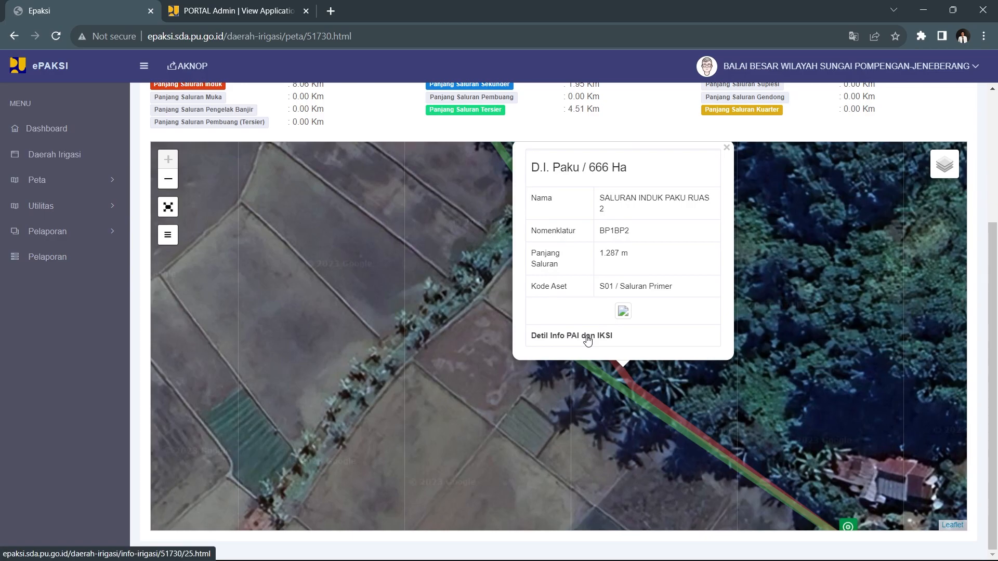
{"action": "left_click", "coordinate": [586, 341]}
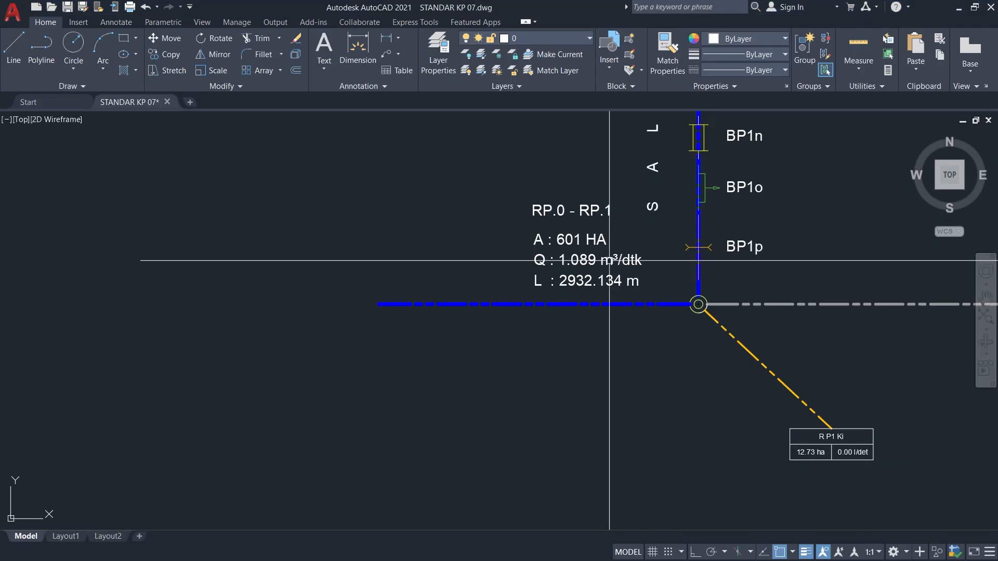
Fill the canal section label above the horizontal line with RP.1 - RP.2, A : 589.30 HA, Q : 1.068 m³/dtk and L : 1287.283 m.
{"action": "double_click", "coordinate": [609, 261]}
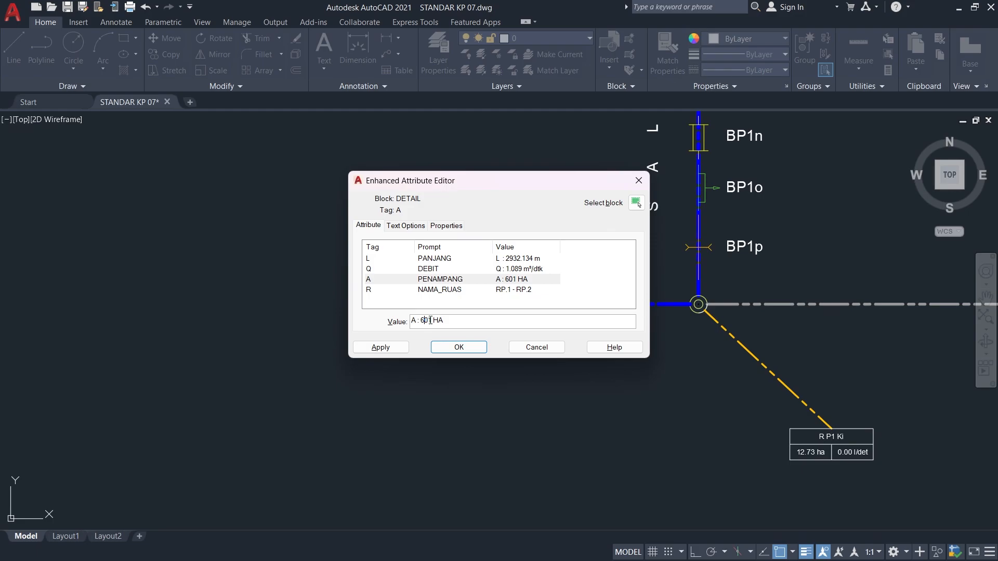
{"action": "left_click", "coordinate": [508, 270]}
{"action": "type", "text": "1.068"}
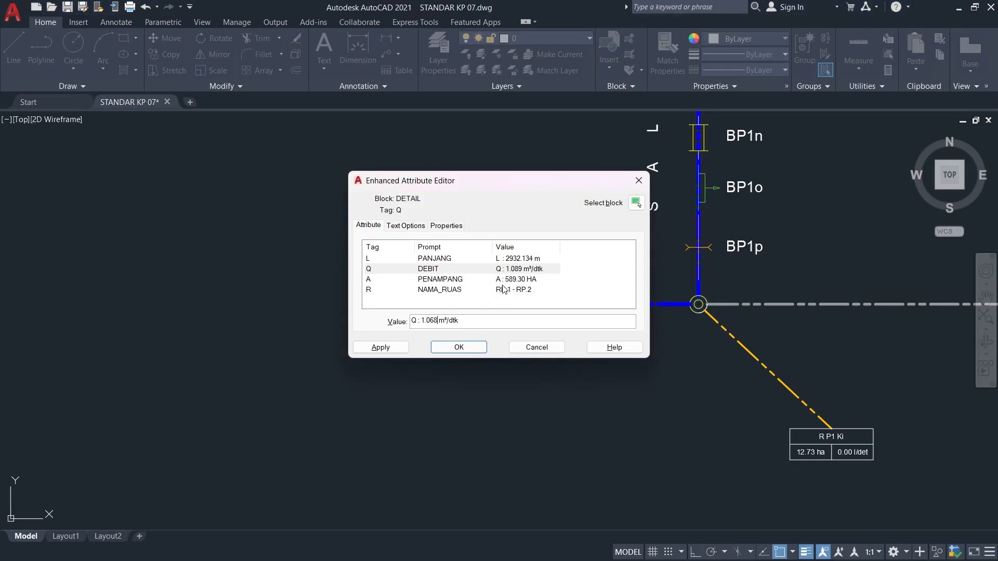
{"action": "left_click", "coordinate": [458, 348]}
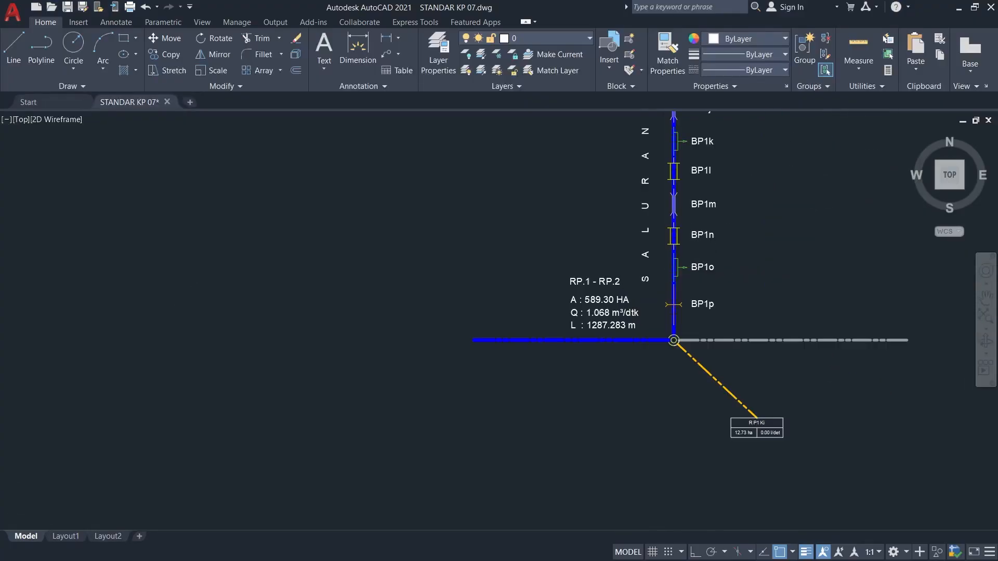
Rotate a copy of the BP1p symbol and label a quarter turn and set it on the horizontal canal as BP2a.
{"action": "scroll", "coordinate": [652, 308], "scroll_direction": "up", "scroll_amount": 4}
{"action": "left_click", "coordinate": [677, 173]}
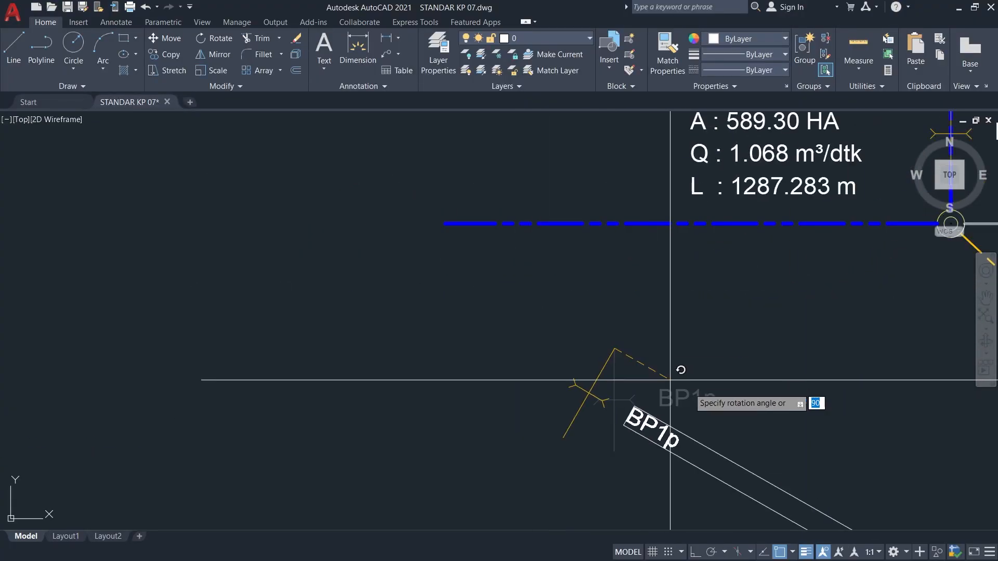
{"action": "key", "text": "Return"}
{"action": "scroll", "coordinate": [623, 464], "scroll_direction": "down", "scroll_amount": 4}
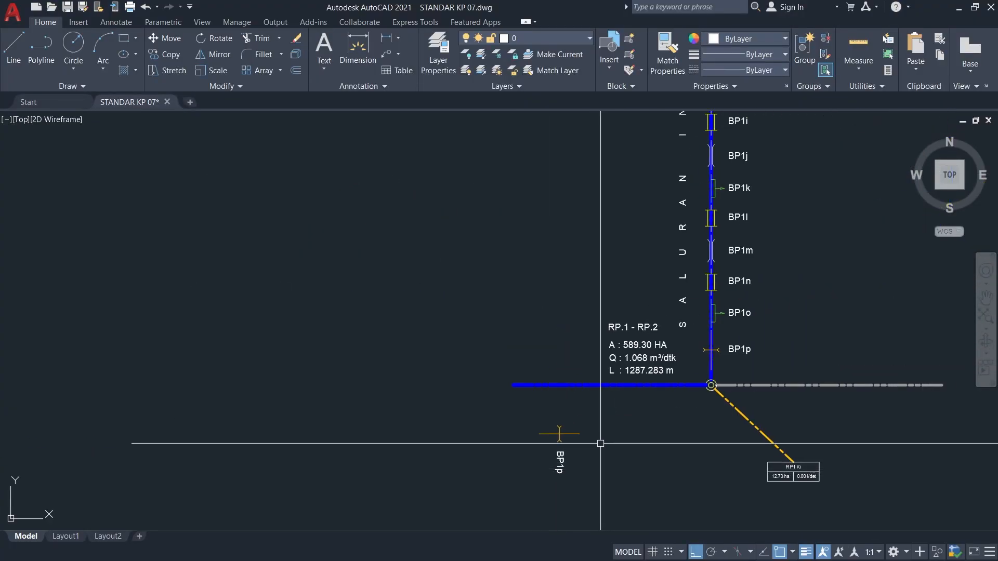
{"action": "scroll", "coordinate": [567, 476], "scroll_direction": "up", "scroll_amount": 3}
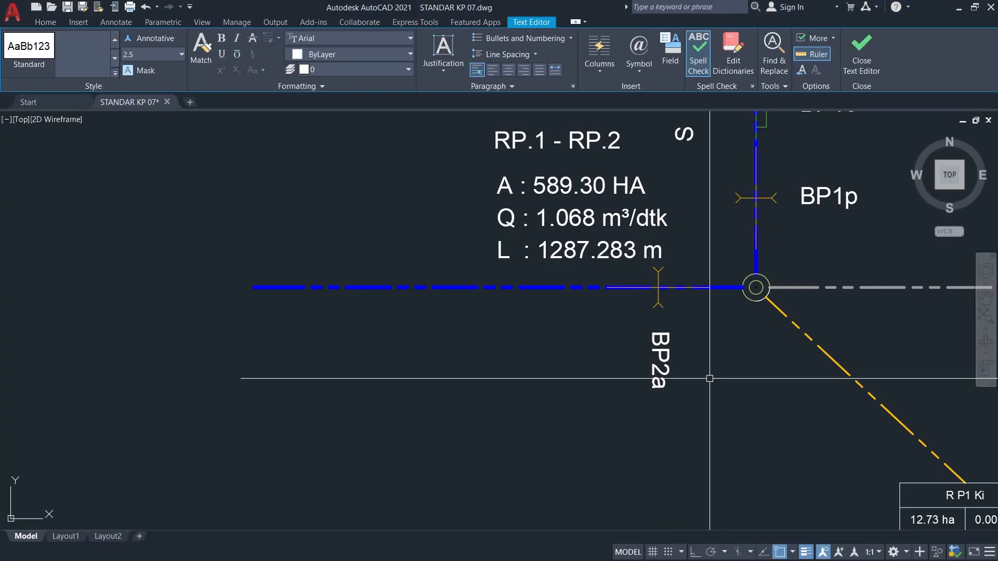
Copy the BP2a symbol and label along the horizontal canal, away from BP1, for the next structure.
{"action": "left_click", "coordinate": [598, 263]}
{"action": "left_click", "coordinate": [657, 304]}
{"action": "type", "text": "co"}
{"action": "key", "text": "Return"}
{"action": "left_click", "coordinate": [747, 431]}
{"action": "key", "text": "F8"}
{"action": "left_click", "coordinate": [633, 430]}
{"action": "key", "text": "Escape"}
{"action": "middle_click_drag", "start_coordinate": [633, 431], "coordinate": [746, 431]}
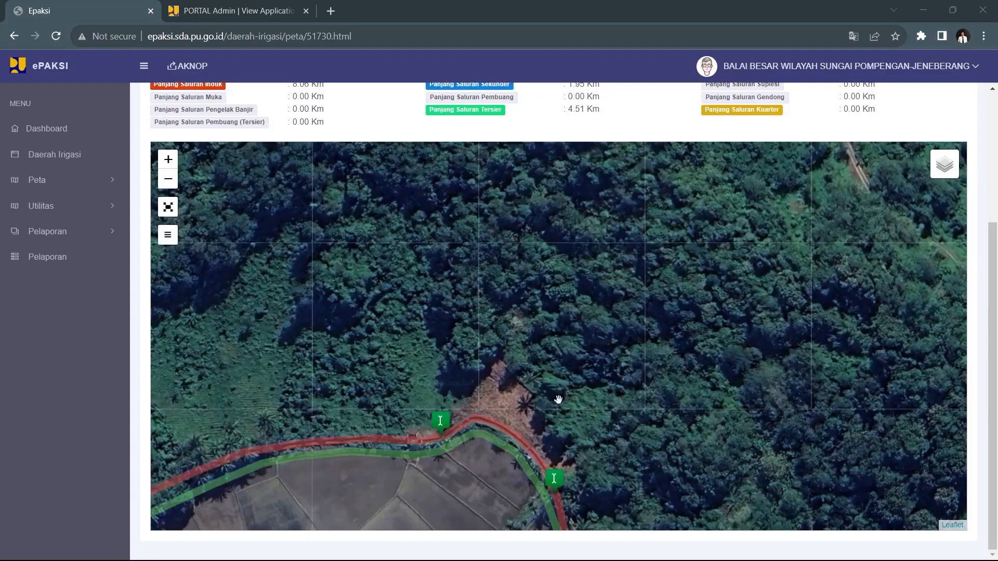
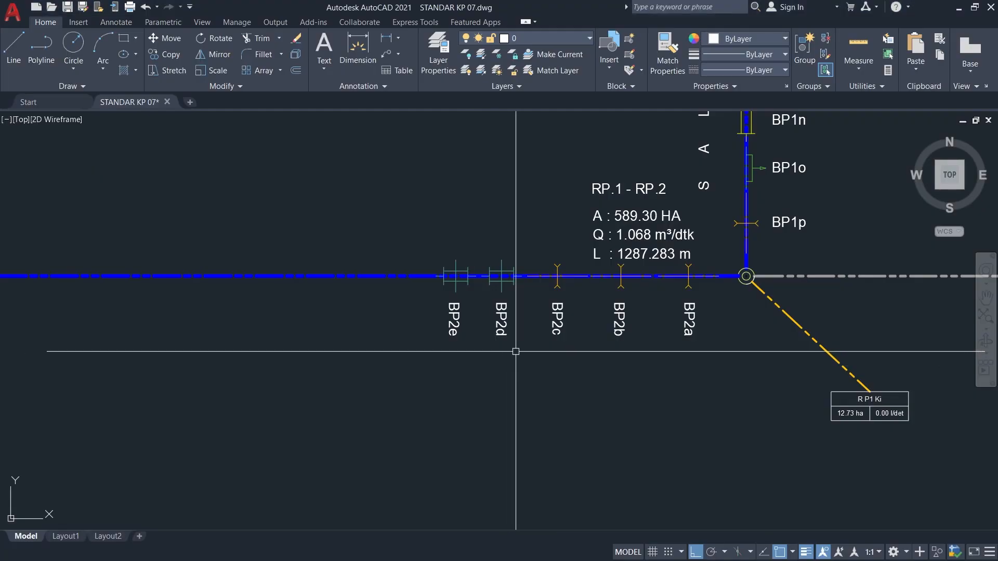
Identify structure BP2 on the ePAKSI map and copy the legend's Bangunan sadap symbol onto the canal just past BP2e.
{"action": "middle_click_drag", "start_coordinate": [456, 333], "coordinate": [586, 359]}
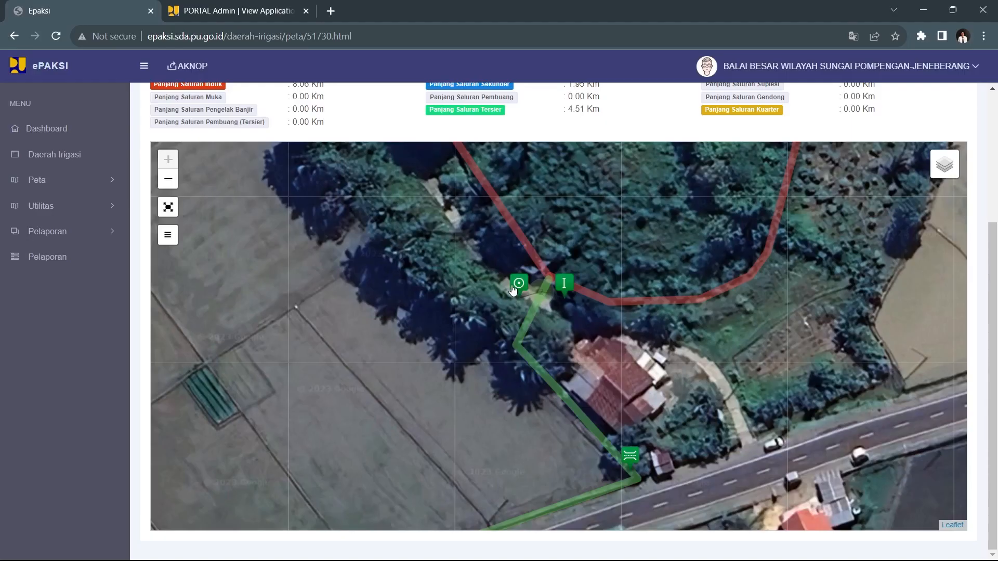
{"action": "left_click", "coordinate": [512, 289]}
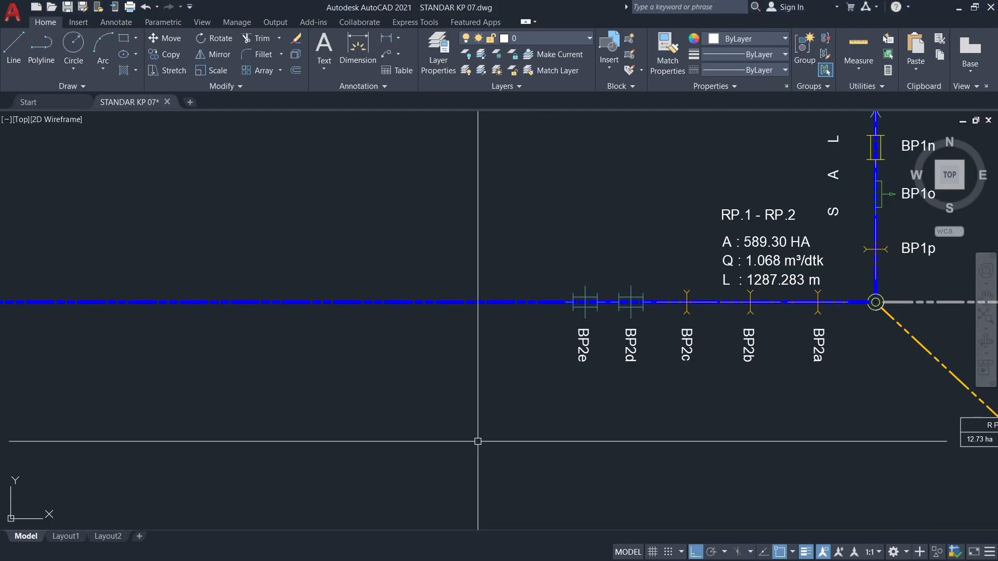
{"action": "scroll", "coordinate": [444, 454], "scroll_direction": "down", "scroll_amount": 3}
{"action": "middle_click_drag", "start_coordinate": [444, 454], "coordinate": [474, 291]}
{"action": "scroll", "coordinate": [502, 365], "scroll_direction": "up", "scroll_amount": 2}
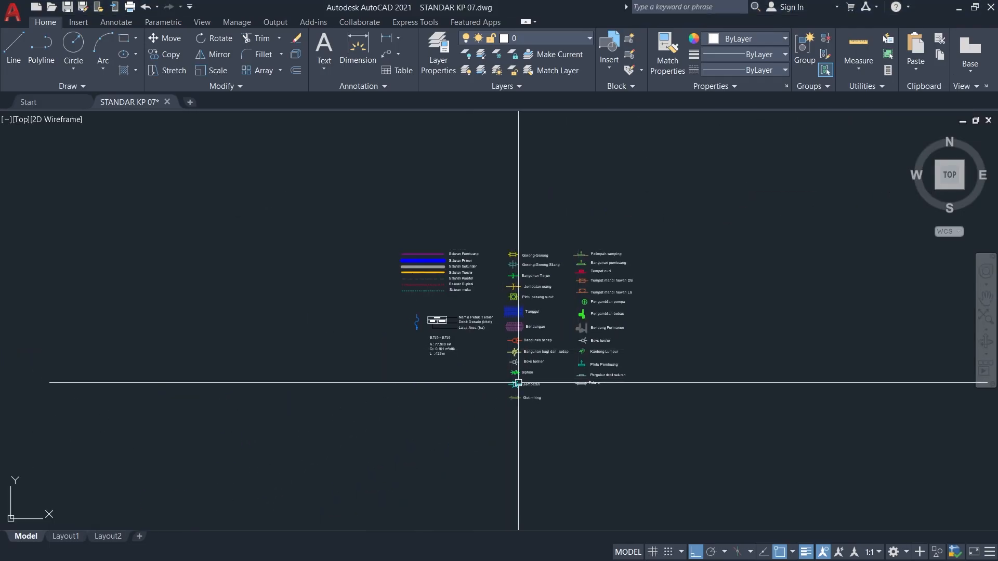
{"action": "scroll", "coordinate": [514, 348], "scroll_direction": "up", "scroll_amount": 6}
{"action": "left_click", "coordinate": [481, 178]}
{"action": "left_click", "coordinate": [638, 267]}
{"action": "left_click", "coordinate": [614, 255], "text": "shift"}
{"action": "left_click", "coordinate": [569, 175], "text": "shift"}
{"action": "type", "text": "co"}
{"action": "left_click", "coordinate": [554, 232]}
{"action": "scroll", "coordinate": [360, 414], "scroll_direction": "down", "scroll_amount": 5}
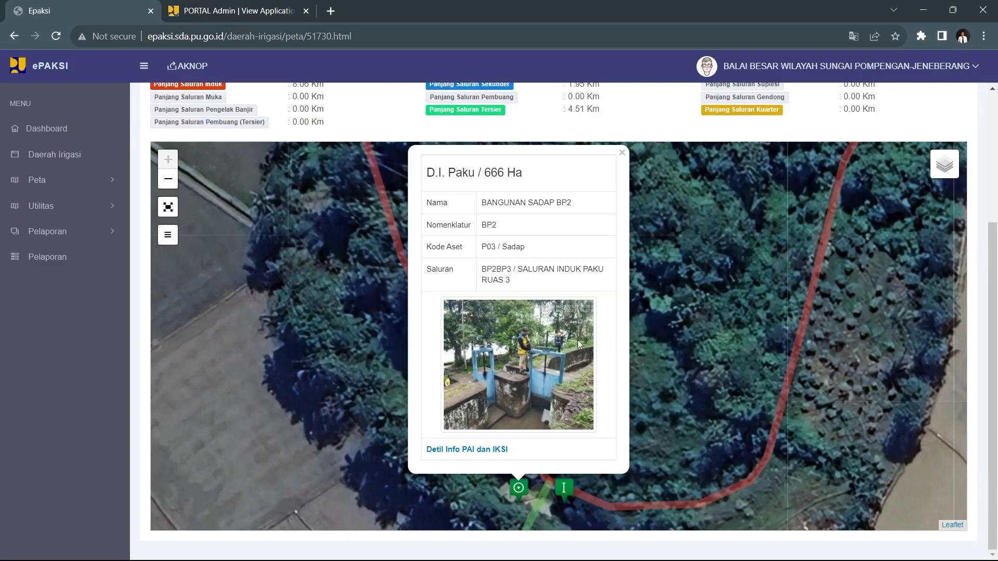
Check the channel leaving BP2 in ePAKSI and draw a tertiary line straight down from the BP2 circle in the tertiary channel style.
{"action": "scroll", "coordinate": [556, 369], "scroll_direction": "up", "scroll_amount": 2}
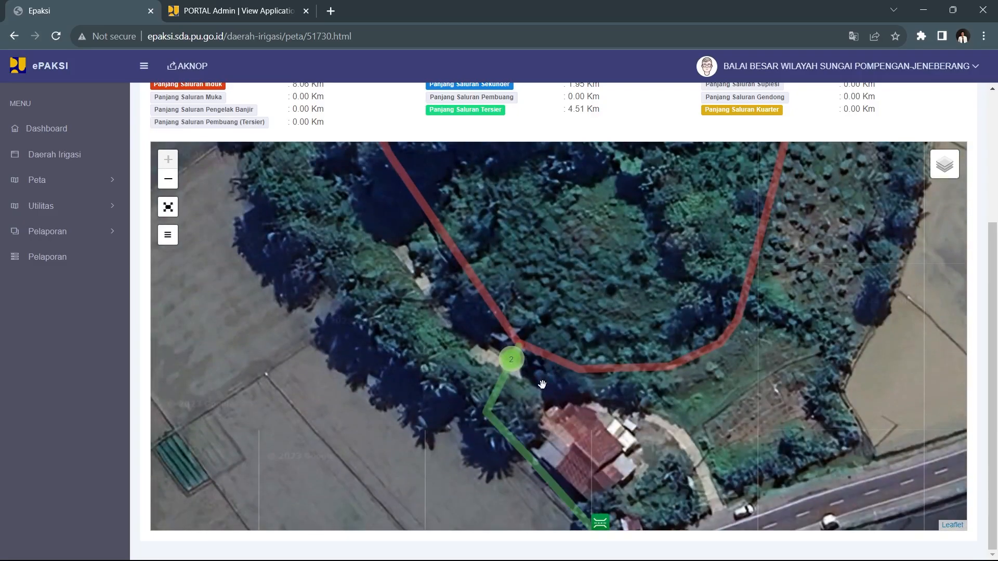
{"action": "left_click", "coordinate": [498, 400]}
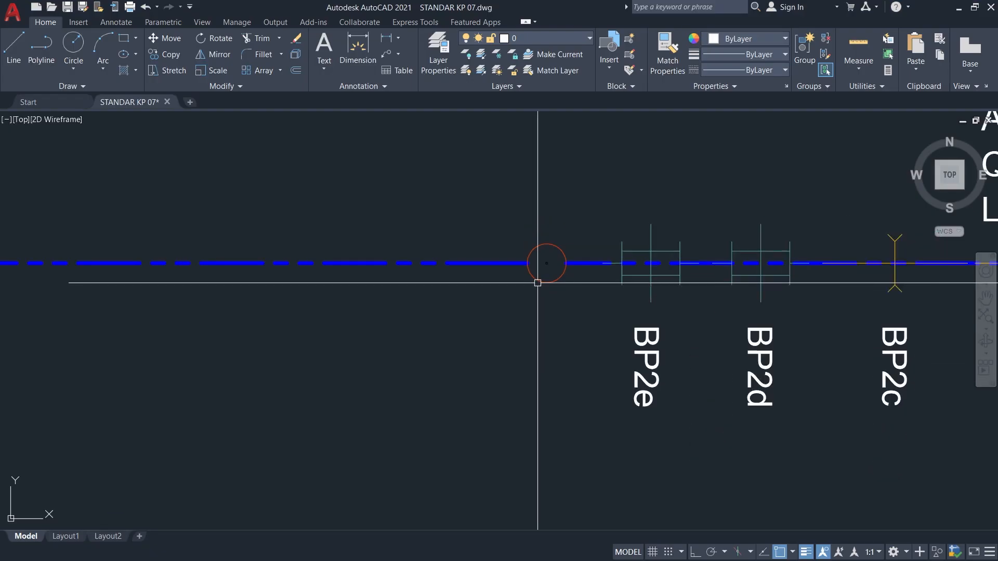
{"action": "scroll", "coordinate": [537, 281], "scroll_direction": "down", "scroll_amount": 1}
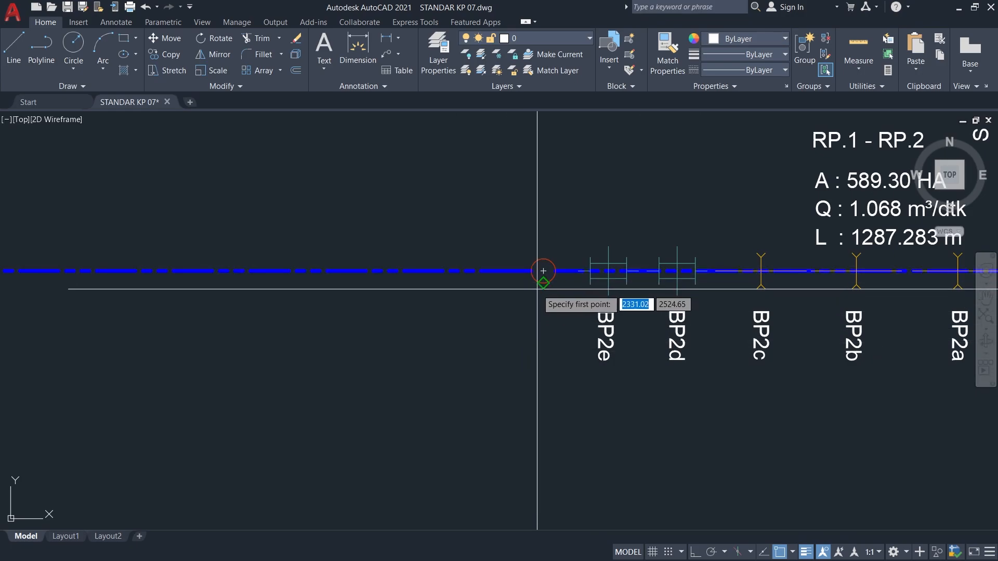
{"action": "scroll", "coordinate": [427, 357], "scroll_direction": "down", "scroll_amount": 2}
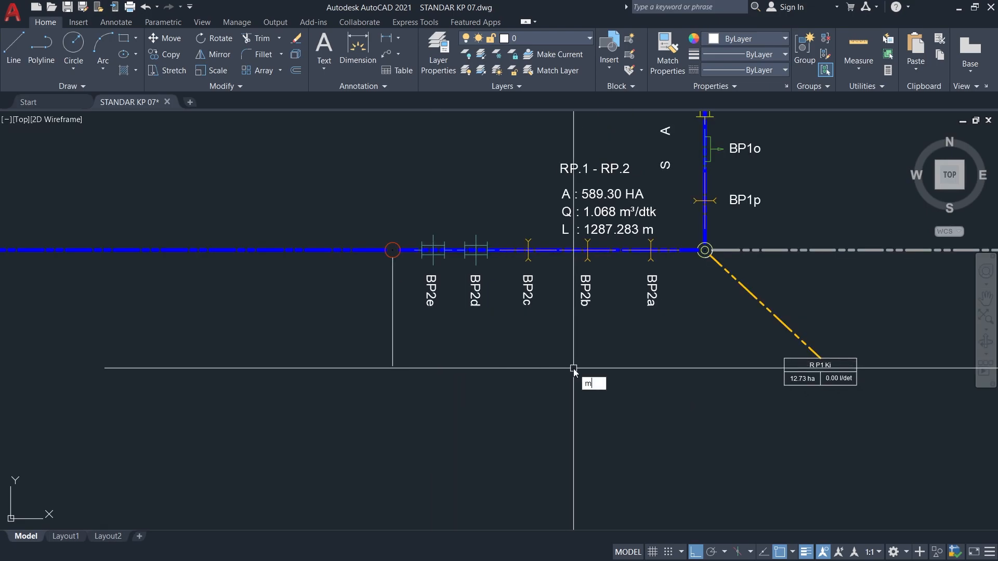
{"action": "middle_click_drag", "start_coordinate": [432, 336], "coordinate": [543, 325]}
{"action": "scroll", "coordinate": [542, 322], "scroll_direction": "up", "scroll_amount": 4}
{"action": "scroll", "coordinate": [546, 386], "scroll_direction": "down", "scroll_amount": 2}
{"action": "middle_click_drag", "start_coordinate": [546, 386], "coordinate": [528, 268]}
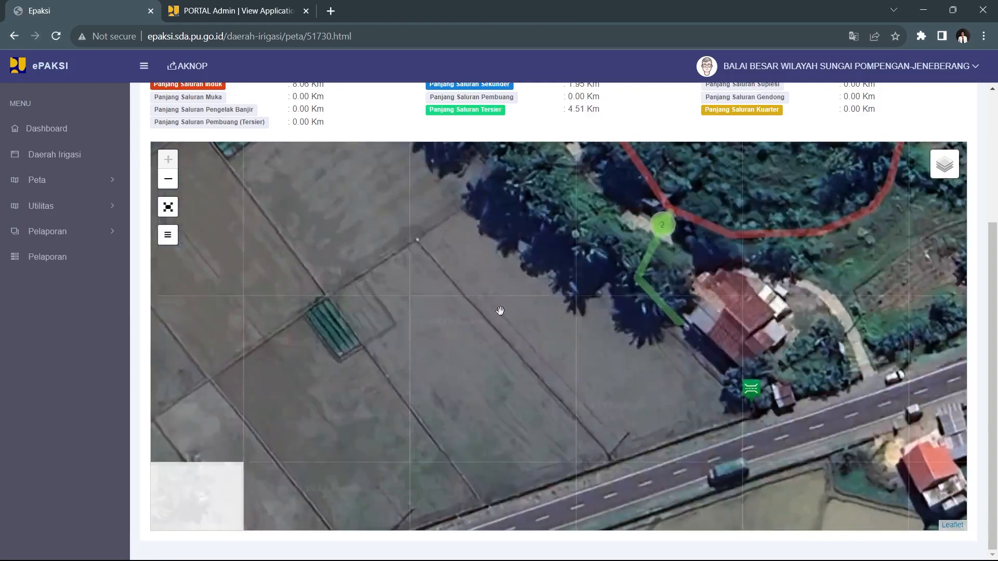
Examine the structures along BP2's tertiary channel on the ePAKSI map, following it down to the road and along it.
{"action": "scroll", "coordinate": [499, 309], "scroll_direction": "down", "scroll_amount": 2}
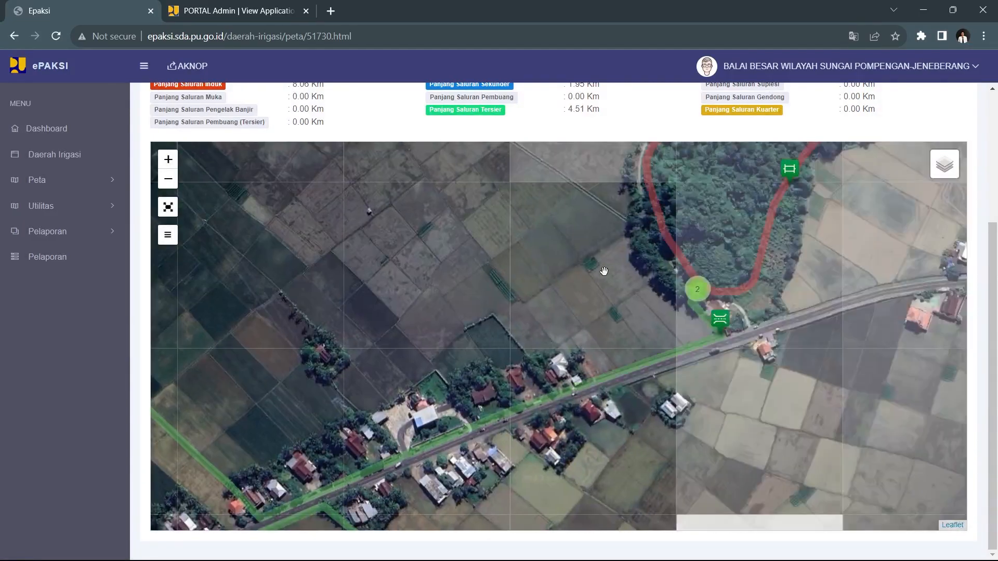
{"action": "scroll", "coordinate": [603, 271], "scroll_direction": "up", "scroll_amount": 3}
{"action": "left_click_drag", "start_coordinate": [617, 421], "coordinate": [583, 322]}
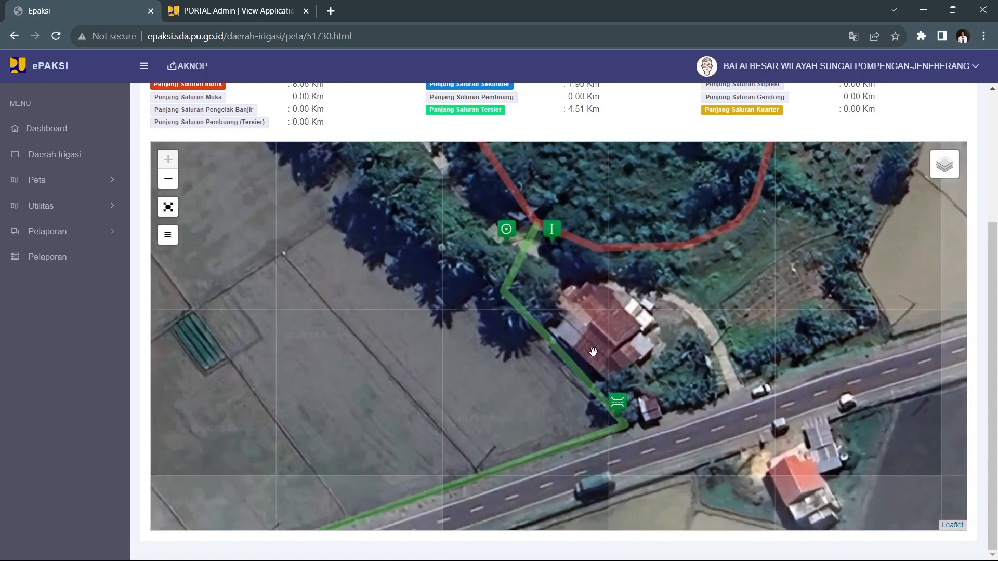
{"action": "left_click", "coordinate": [620, 407]}
{"action": "left_click_drag", "start_coordinate": [503, 472], "coordinate": [501, 420]}
{"action": "left_click", "coordinate": [403, 415]}
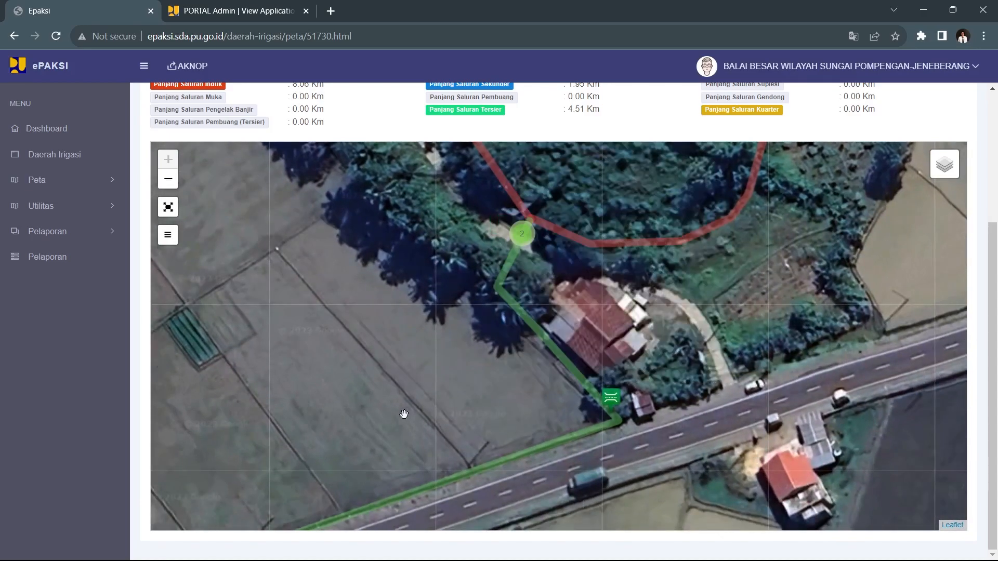
{"action": "scroll", "coordinate": [403, 414], "scroll_direction": "down", "scroll_amount": 1}
{"action": "mouse_move", "coordinate": [332, 401]}
{"action": "left_mouse_down"}
{"action": "mouse_move", "coordinate": [459, 298]}
{"action": "mouse_move", "coordinate": [555, 389]}
{"action": "mouse_move", "coordinate": [583, 270]}
{"action": "mouse_move", "coordinate": [648, 414]}
{"action": "mouse_move", "coordinate": [640, 443]}
{"action": "left_mouse_up"}
{"action": "mouse_move", "coordinate": [477, 320]}
{"action": "left_mouse_down"}
{"action": "mouse_move", "coordinate": [584, 279]}
{"action": "mouse_move", "coordinate": [572, 318]}
{"action": "left_mouse_up"}
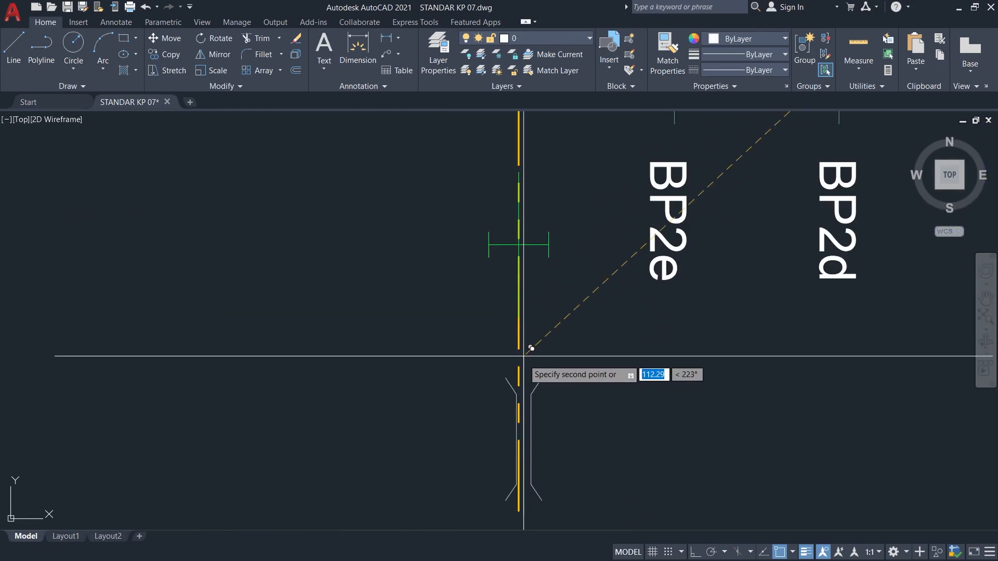
Place the copied white structure symbol on BP2's tertiary line below the green symbol and lengthen the line downwards.
{"action": "left_click", "coordinate": [520, 329]}
{"action": "scroll", "coordinate": [556, 379], "scroll_direction": "down", "scroll_amount": 1}
{"action": "key", "text": "Escape"}
{"action": "middle_click_drag", "start_coordinate": [533, 465], "coordinate": [543, 311]}
{"action": "left_click", "coordinate": [544, 304]}
{"action": "left_click", "coordinate": [544, 310]}
{"action": "left_click", "coordinate": [543, 390]}
Put the square box symbol on BP2's tertiary line and copy the R P1 Ki plot box to the line's lower end.
{"action": "scroll", "coordinate": [581, 378], "scroll_direction": "down", "scroll_amount": 2}
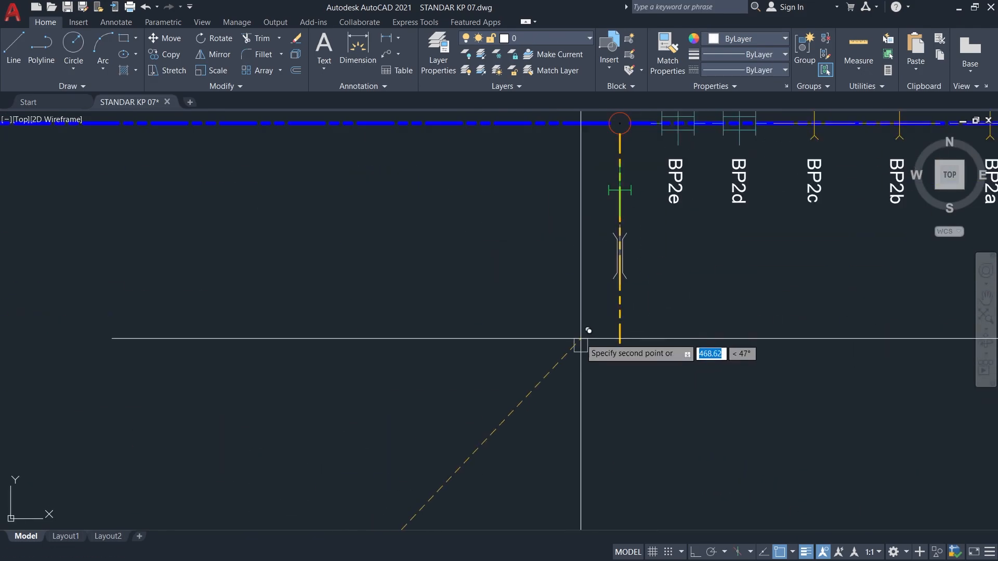
{"action": "scroll", "coordinate": [557, 354], "scroll_direction": "up", "scroll_amount": 5}
{"action": "scroll", "coordinate": [483, 384], "scroll_direction": "down", "scroll_amount": 6}
{"action": "middle_click_drag", "start_coordinate": [559, 398], "coordinate": [389, 327]}
{"action": "left_click", "coordinate": [711, 294]}
{"action": "type", "text": "co"}
{"action": "left_click", "coordinate": [711, 282]}
{"action": "left_click", "coordinate": [332, 325]}
{"action": "scroll", "coordinate": [254, 312], "scroll_direction": "up", "scroll_amount": 4}
{"action": "scroll", "coordinate": [499, 272], "scroll_direction": "down", "scroll_amount": 3}
{"action": "scroll", "coordinate": [482, 387], "scroll_direction": "up", "scroll_amount": 3}
{"action": "middle_click_drag", "start_coordinate": [544, 310], "coordinate": [521, 382]}
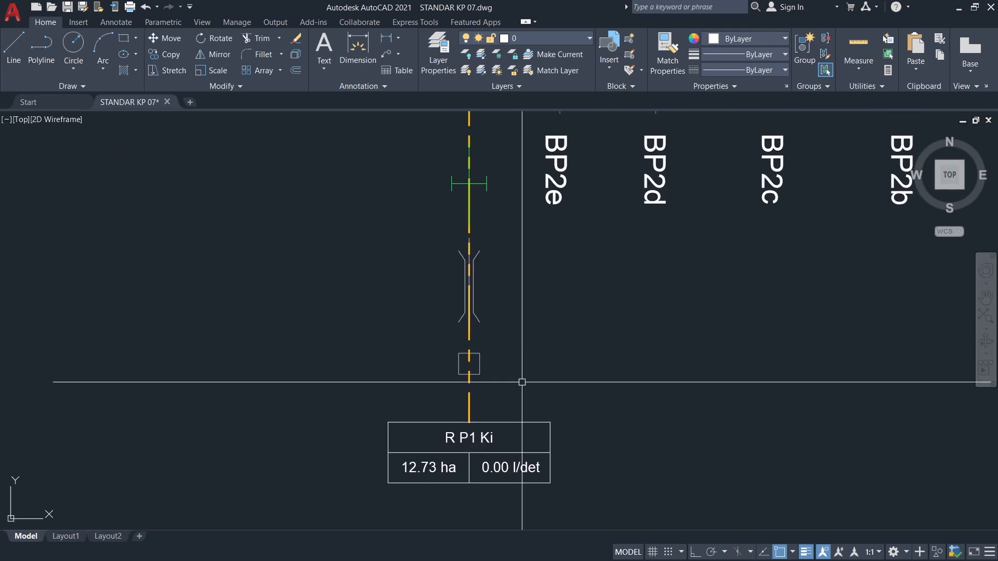
Label the three symbols on BP2's tertiary line with copies of the BP1p label, retexted as P2Ki a.
{"action": "scroll", "coordinate": [557, 324], "scroll_direction": "down", "scroll_amount": 1}
{"action": "middle_click_drag", "start_coordinate": [554, 324], "coordinate": [510, 321]}
{"action": "scroll", "coordinate": [468, 282], "scroll_direction": "up", "scroll_amount": 1}
{"action": "scroll", "coordinate": [477, 289], "scroll_direction": "down", "scroll_amount": 2}
{"action": "middle_click_drag", "start_coordinate": [779, 128], "coordinate": [701, 204]}
{"action": "left_click", "coordinate": [691, 245]}
{"action": "type", "text": "co"}
{"action": "key", "text": "space"}
{"action": "left_click", "coordinate": [626, 367]}
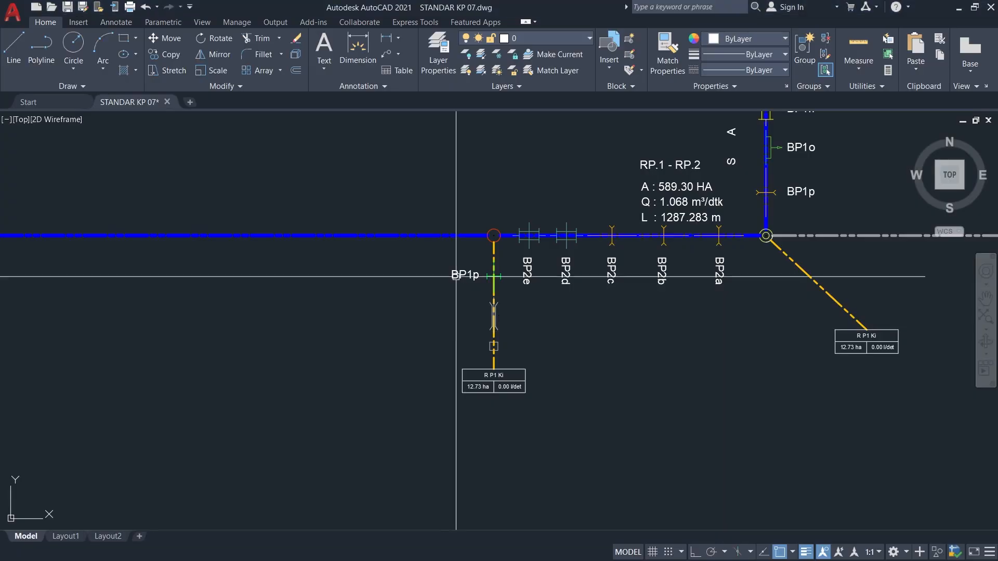
{"action": "type", "text": "P2Ka"}
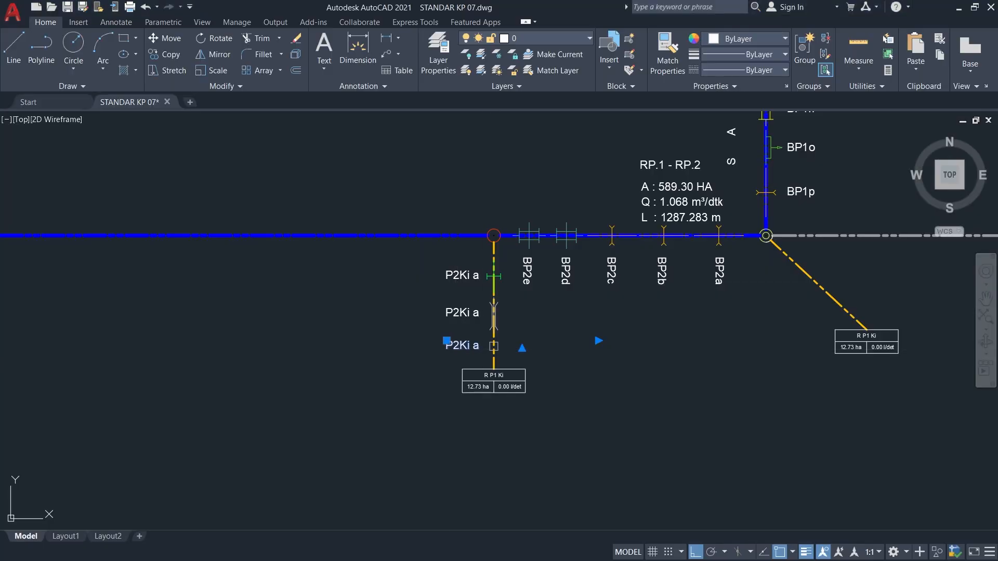
Change the label beside the square box to T1P2 Ki and the label beside the white symbol to P2Ki b.
{"action": "double_click", "coordinate": [462, 346]}
{"action": "type", "text": "T1P2 Ki"}
{"action": "left_click", "coordinate": [669, 401]}
{"action": "double_click", "coordinate": [470, 312]}
{"action": "key", "text": "BackSpace"}
{"action": "type", "text": "b"}
{"action": "left_click", "coordinate": [501, 347]}
Set the plot box under BP2's tertiary line to the name RP.2 - T1 and a net area of 250 ha.
{"action": "scroll", "coordinate": [500, 347], "scroll_direction": "up", "scroll_amount": 2}
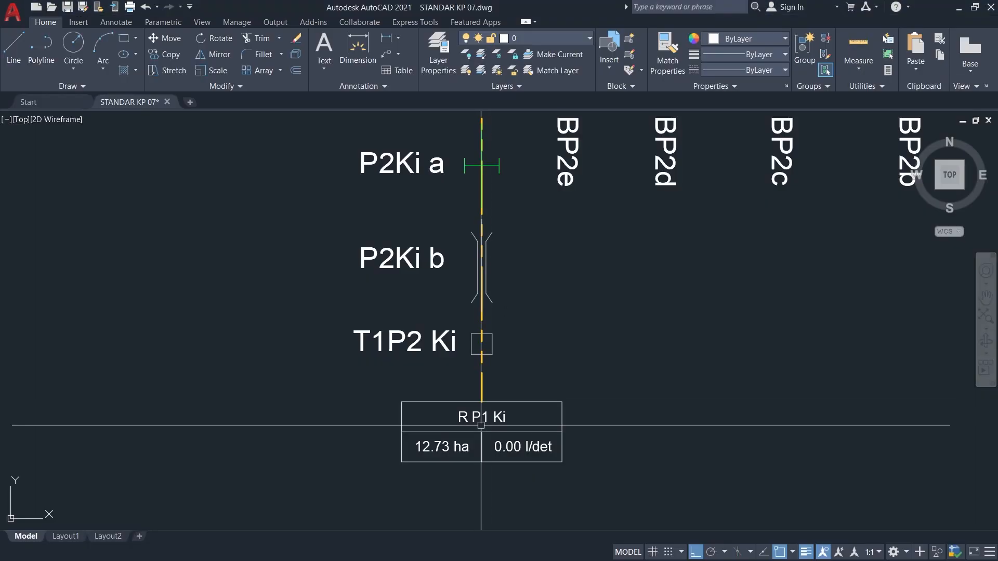
{"action": "double_click", "coordinate": [481, 417]}
{"action": "key", "text": "ctrl+v"}
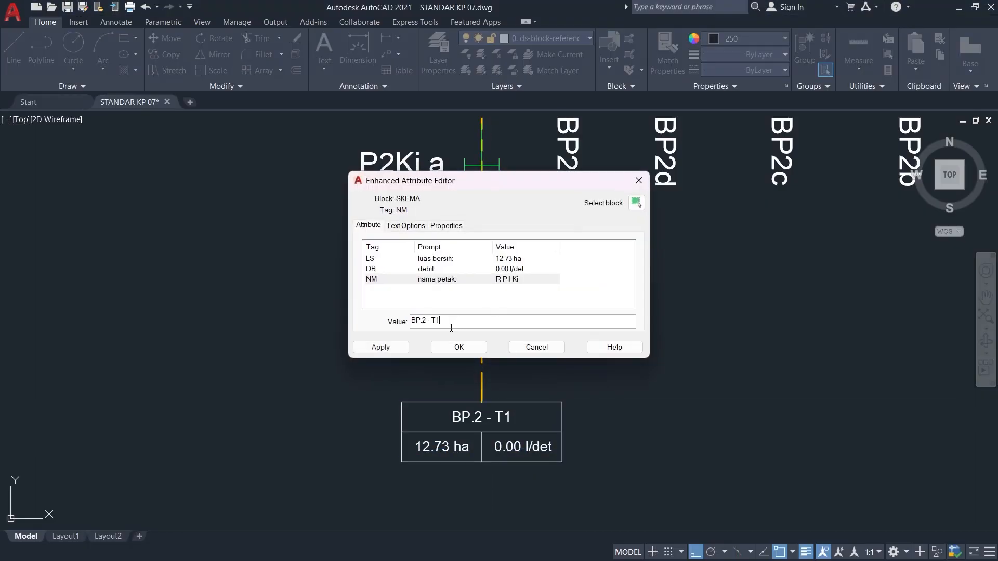
{"action": "left_click", "coordinate": [441, 258]}
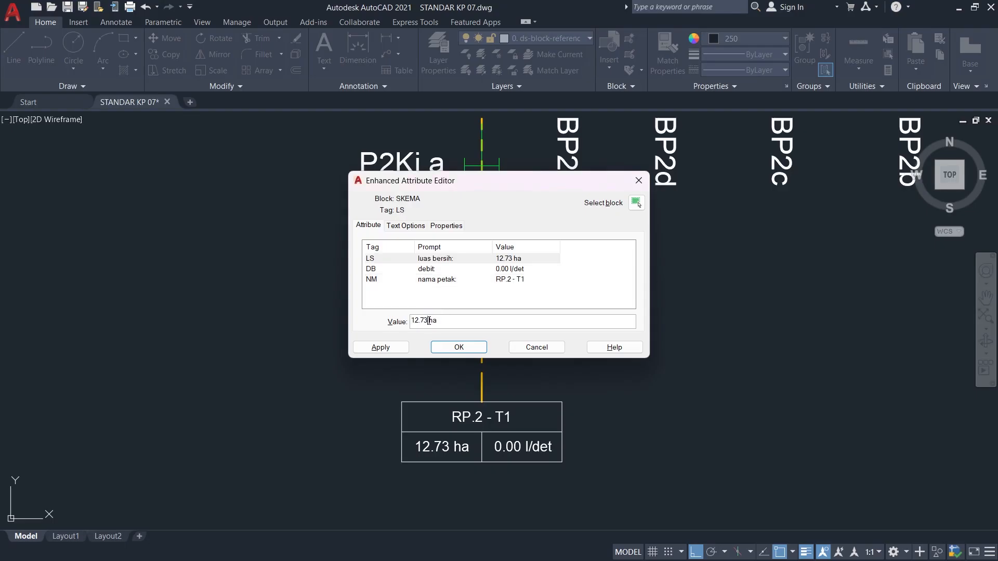
{"action": "key", "text": "ctrl+v"}
{"action": "left_click", "coordinate": [459, 347]}
{"action": "scroll", "coordinate": [548, 351], "scroll_direction": "down", "scroll_amount": 3}
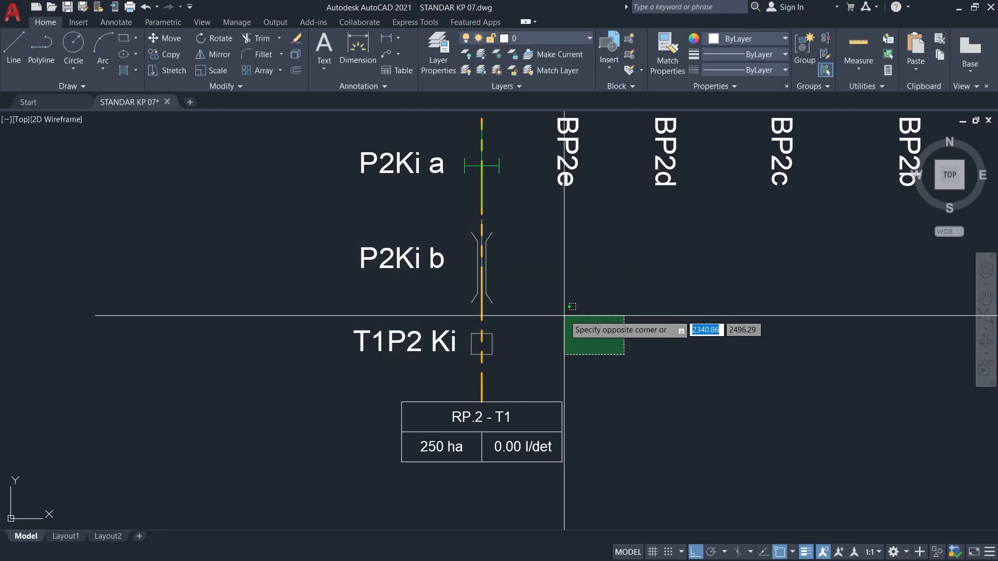
{"action": "middle_click_drag", "start_coordinate": [663, 354], "coordinate": [602, 413]}
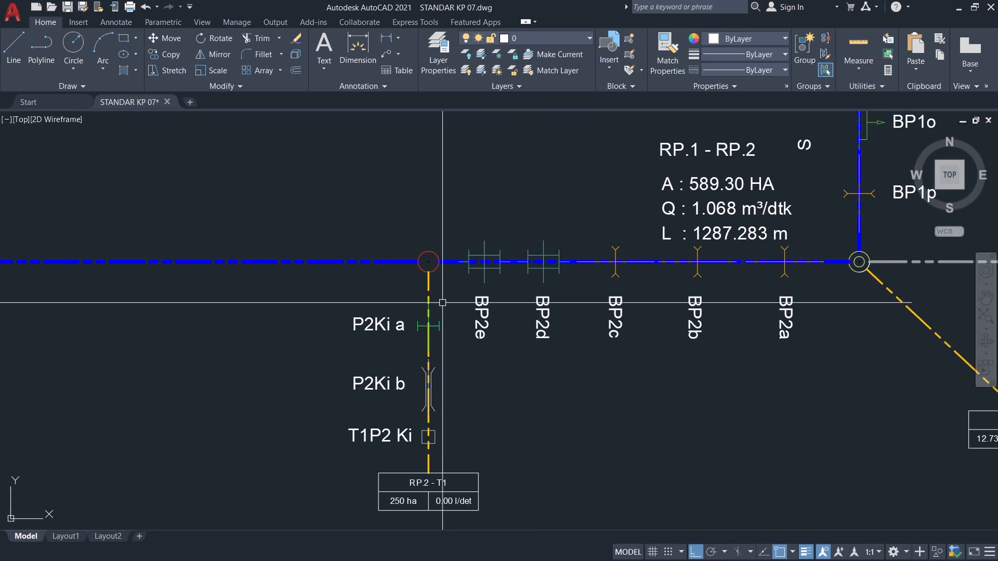
Copy the RP.1 - RP.2 data block left of BP2 and set it to RP.2 - RP.3, 475.70 HA, 862 m³/dtk and 980.230 m.
{"action": "middle_click_drag", "start_coordinate": [410, 265], "coordinate": [553, 295]}
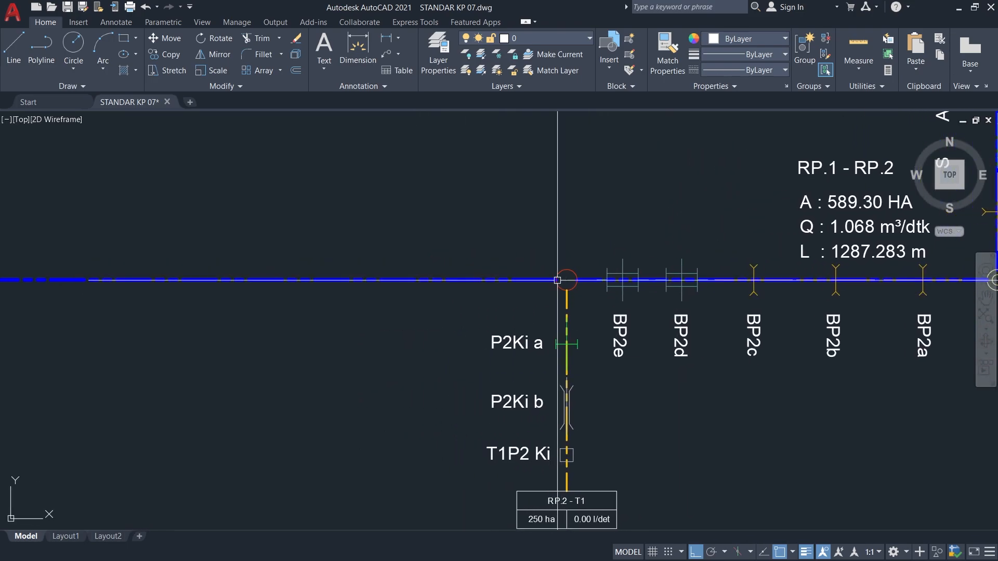
{"action": "scroll", "coordinate": [525, 283], "scroll_direction": "down", "scroll_amount": 2}
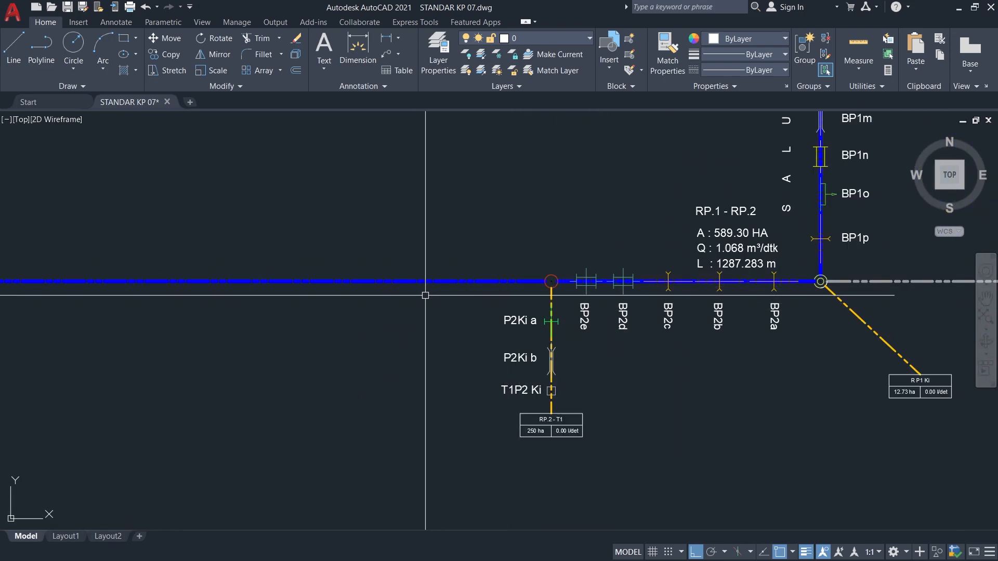
{"action": "scroll", "coordinate": [425, 295], "scroll_direction": "up", "scroll_amount": 2}
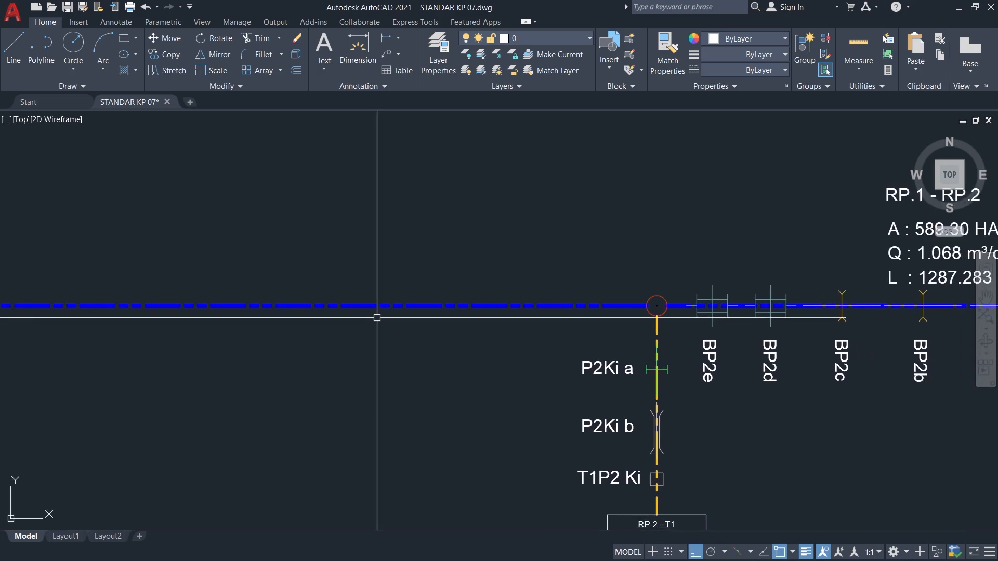
{"action": "scroll", "coordinate": [381, 317], "scroll_direction": "down", "scroll_amount": 2}
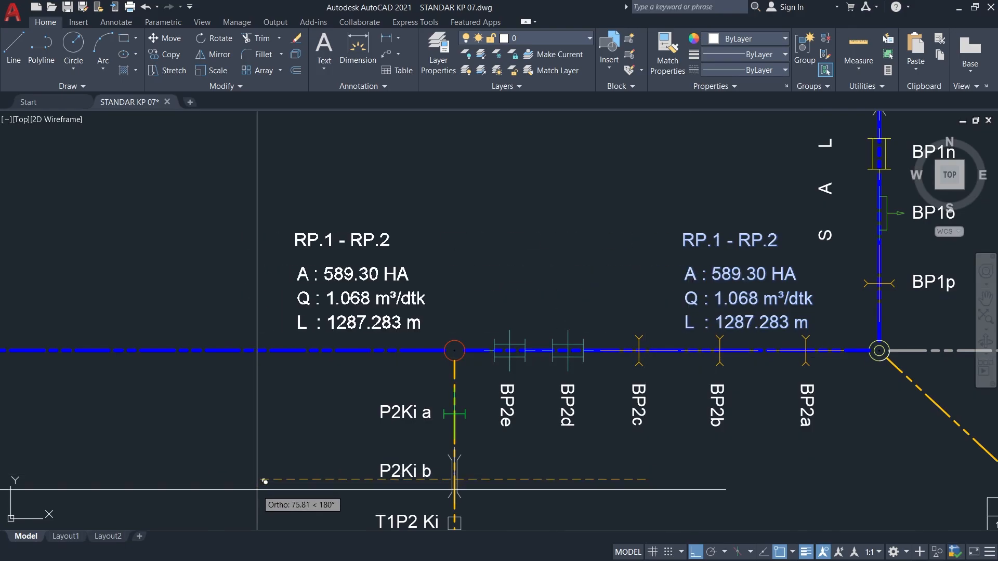
{"action": "left_click", "coordinate": [467, 308]}
{"action": "double_click", "coordinate": [452, 257]}
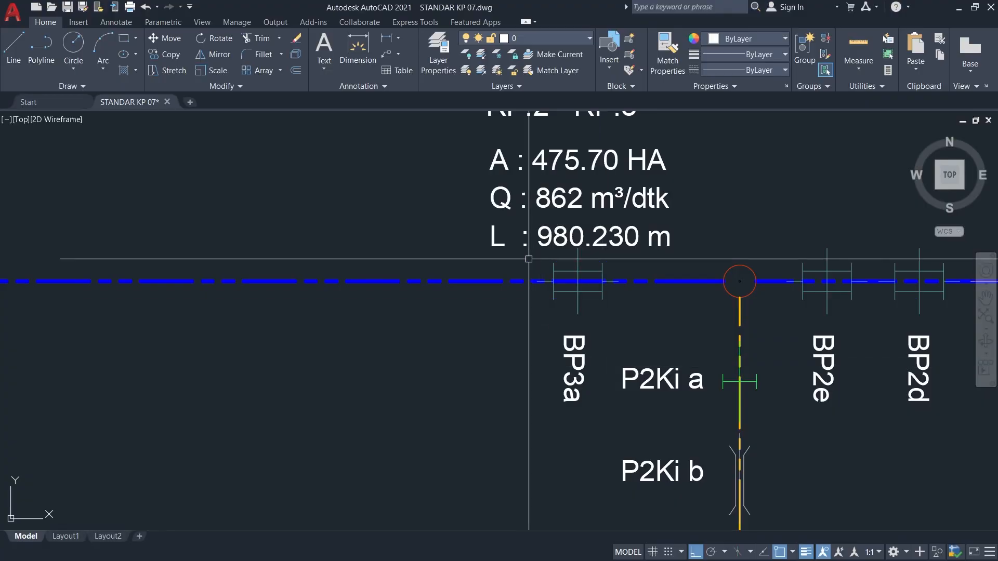
Copy the BP3a symbol and label along the canal left of BP2 and add a rotated yellow symbol with the same label.
{"action": "left_click", "coordinate": [522, 250]}
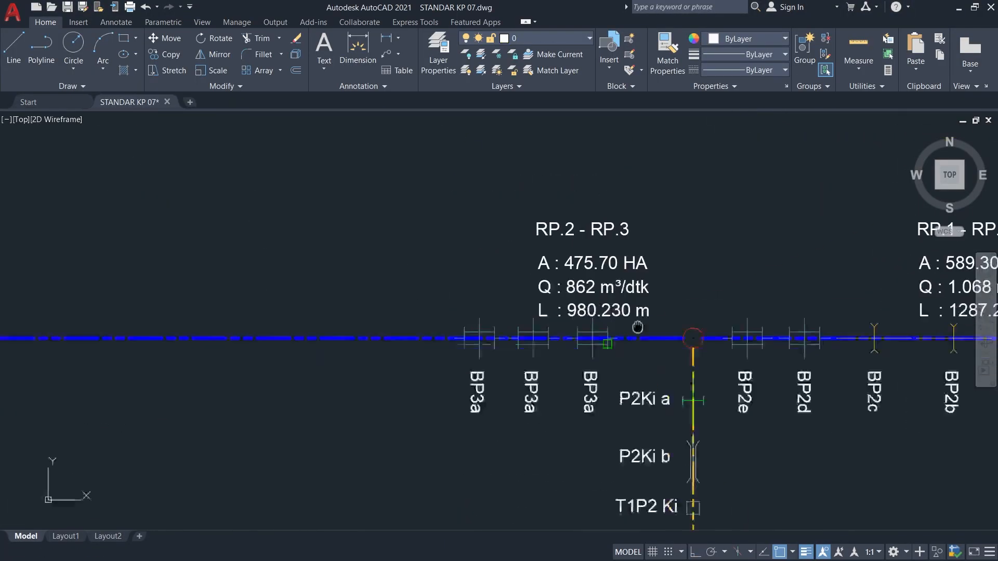
{"action": "type", "text": "ro"}
{"action": "key", "text": "Return"}
{"action": "left_click", "coordinate": [416, 325]}
{"action": "left_click", "coordinate": [476, 360]}
{"action": "type", "text": "co"}
{"action": "key", "text": "Return"}
{"action": "scroll", "coordinate": [477, 360], "scroll_direction": "up", "scroll_amount": 5}
{"action": "left_click", "coordinate": [488, 314]}
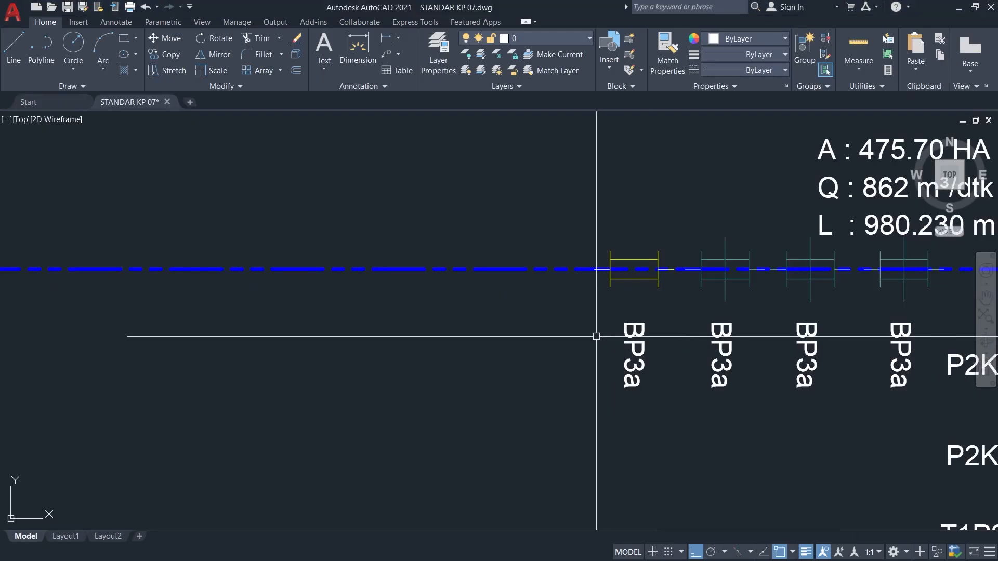
Add a red structure circle left of the yellow symbol and renumber the copied labels BP3b, BP3c and BP3d.
{"action": "left_click", "coordinate": [595, 238]}
{"action": "left_click", "coordinate": [691, 359]}
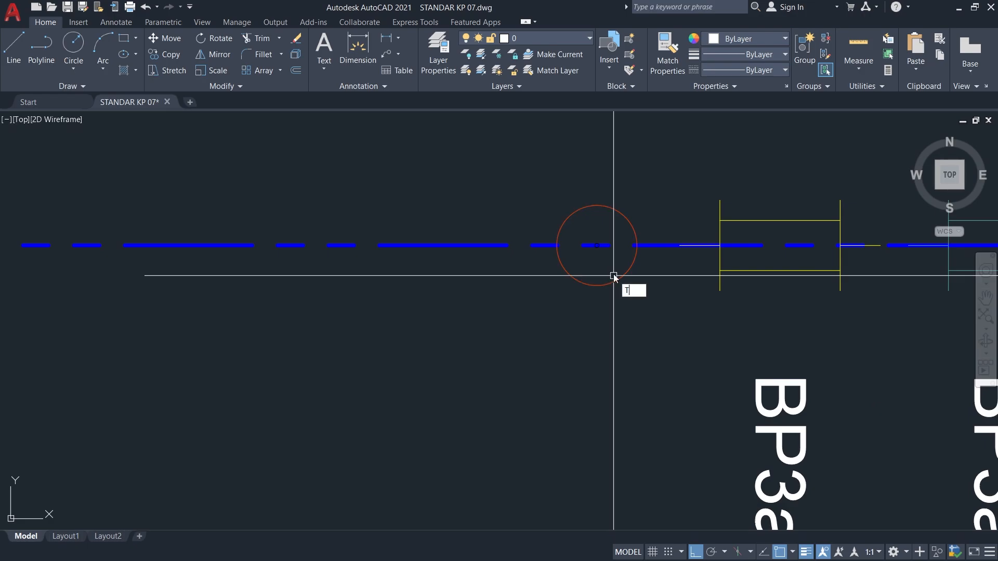
{"action": "scroll", "coordinate": [615, 279], "scroll_direction": "up", "scroll_amount": 5}
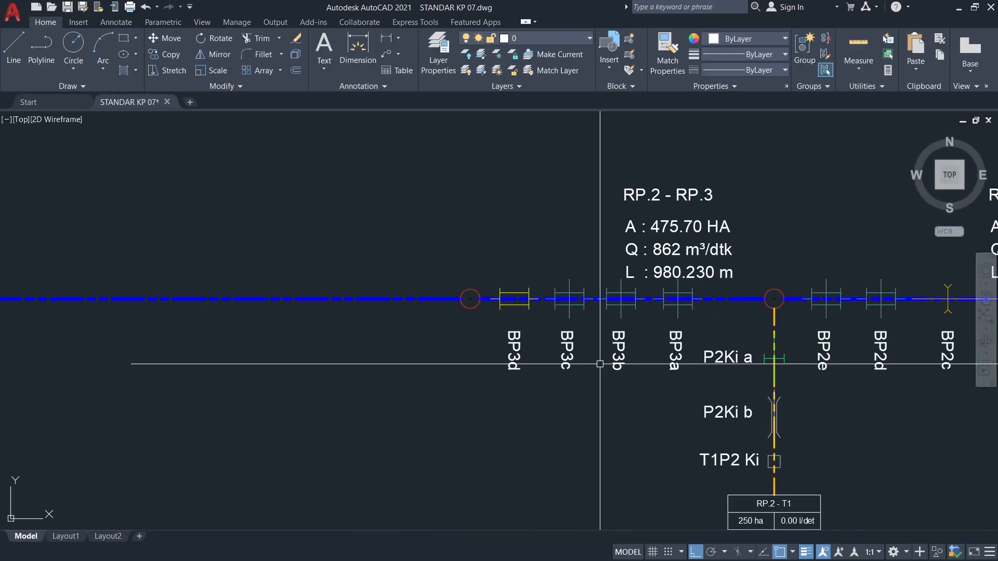
Label the new red circle BP3 and copy BP2's tertiary line down from it.
{"action": "middle_click_drag", "start_coordinate": [600, 363], "coordinate": [226, 364]}
{"action": "scroll", "coordinate": [614, 330], "scroll_direction": "up", "scroll_amount": 3}
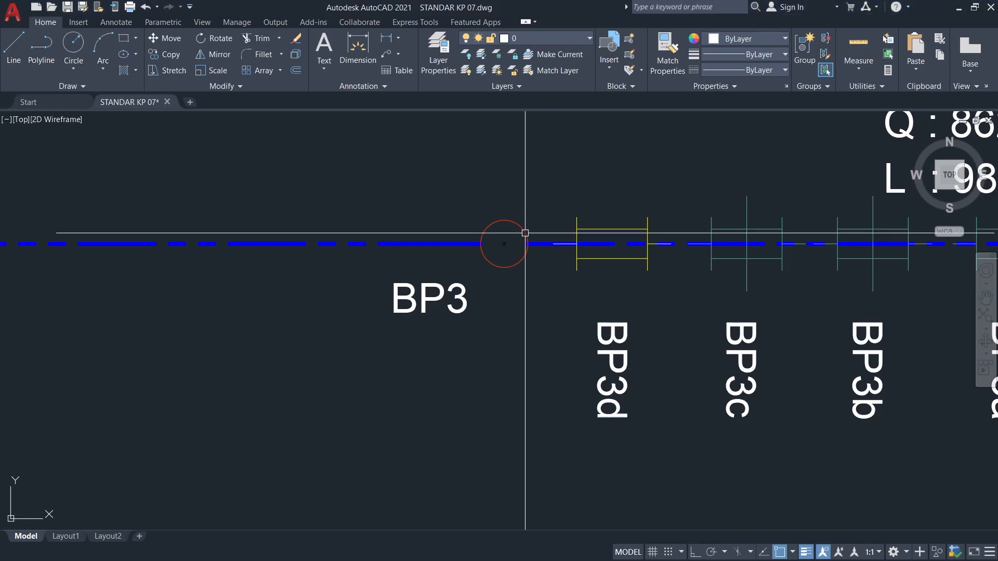
{"action": "scroll", "coordinate": [598, 333], "scroll_direction": "down", "scroll_amount": 3}
{"action": "scroll", "coordinate": [598, 332], "scroll_direction": "up", "scroll_amount": 2}
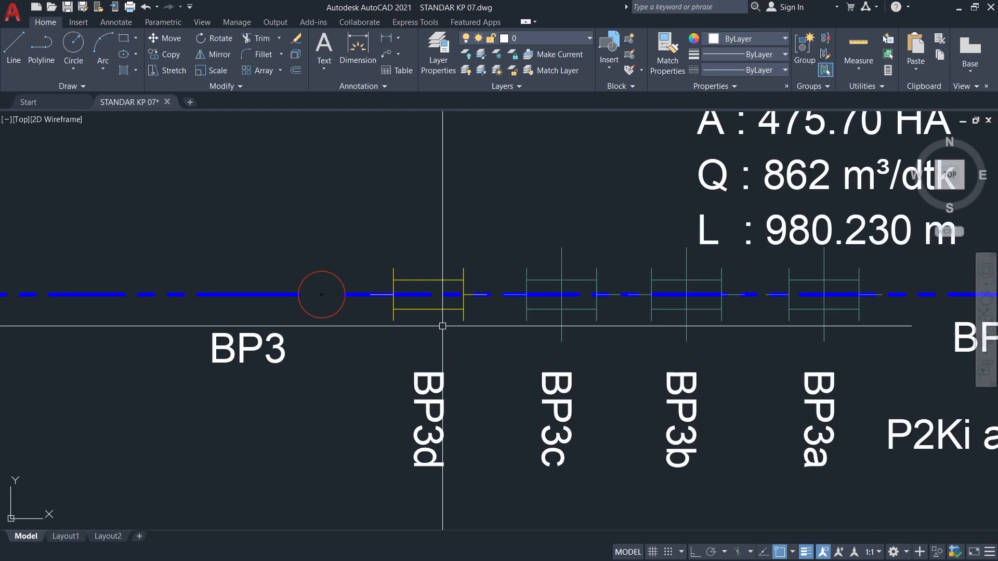
{"action": "middle_click_drag", "start_coordinate": [443, 328], "coordinate": [595, 303]}
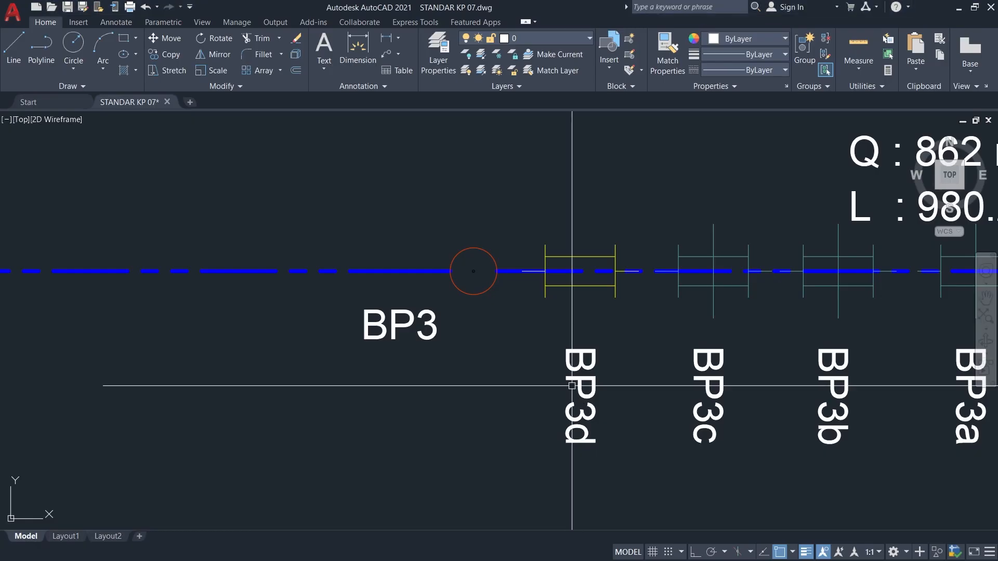
{"action": "scroll", "coordinate": [571, 385], "scroll_direction": "down", "scroll_amount": 2}
{"action": "left_click", "coordinate": [707, 236]}
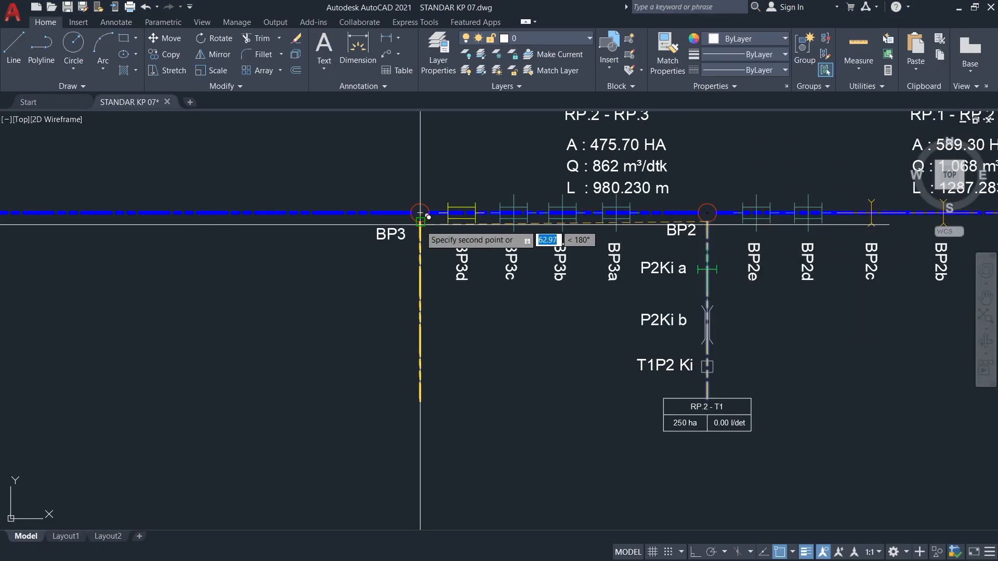
Copy the BP1p symbol and label for BP3's tertiary line and set its plot box to RP.3 Ki with a net area of 26,03 ha.
{"action": "middle_click_drag", "start_coordinate": [707, 415], "coordinate": [814, 435]}
{"action": "scroll", "coordinate": [609, 408], "scroll_direction": "up", "scroll_amount": 2}
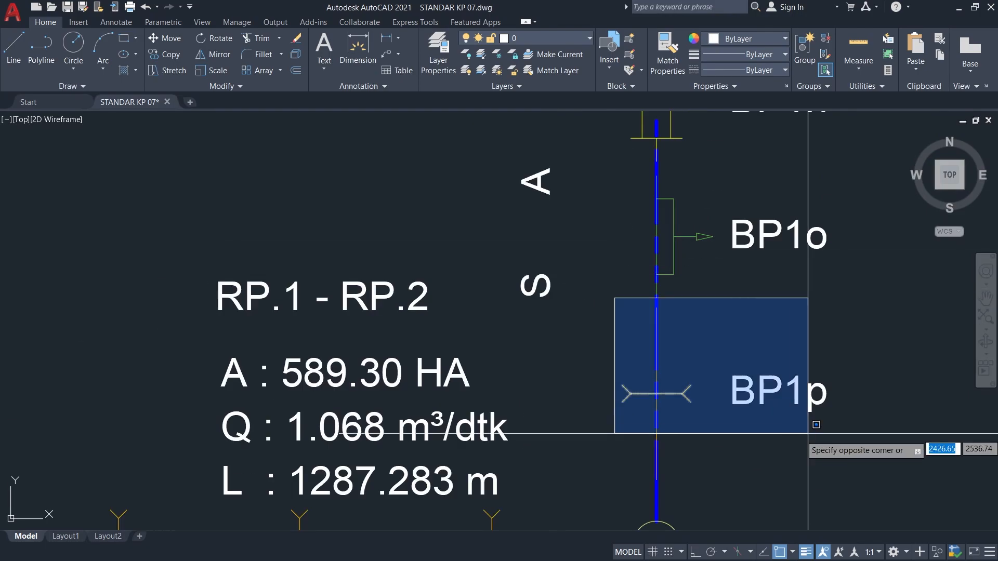
{"action": "scroll", "coordinate": [808, 433], "scroll_direction": "down", "scroll_amount": 3}
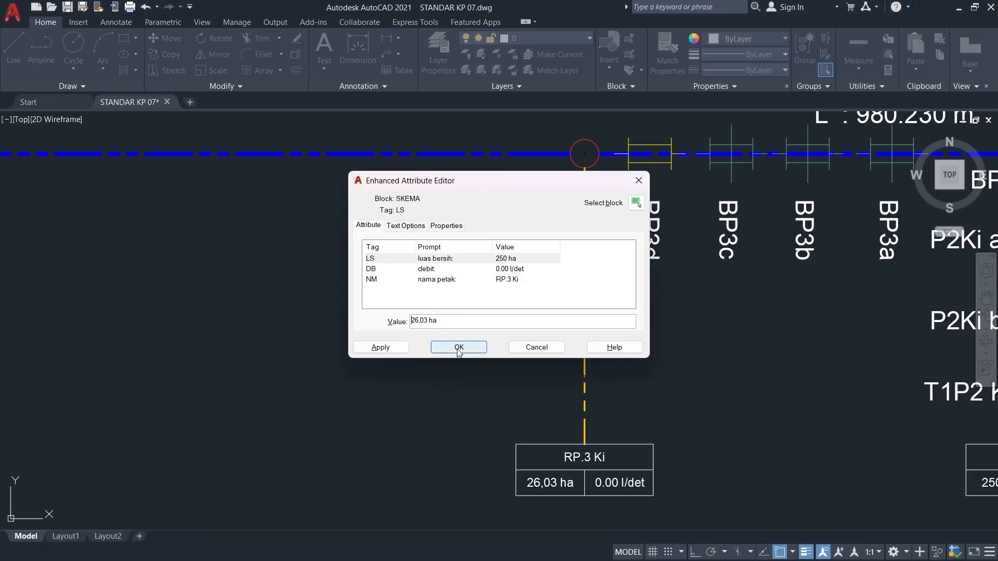
{"action": "left_click", "coordinate": [458, 347]}
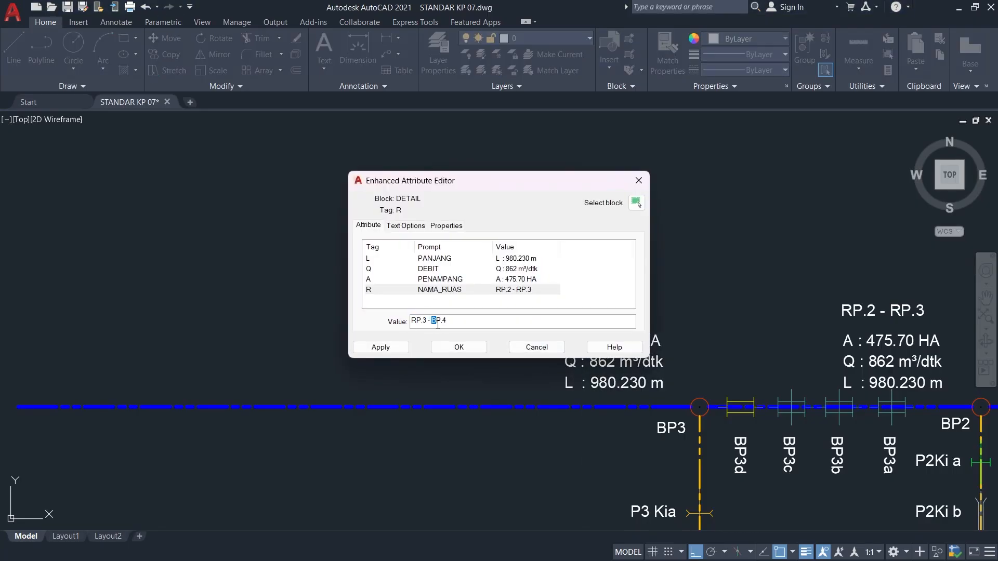
Set the copied data block left of BP3 to RP.3 - RP.4, 335.50 HA, 608.15 m³/dtk and 1370.793 m.
{"action": "double_click", "coordinate": [427, 321]}
{"action": "type", "text": "608.15"}
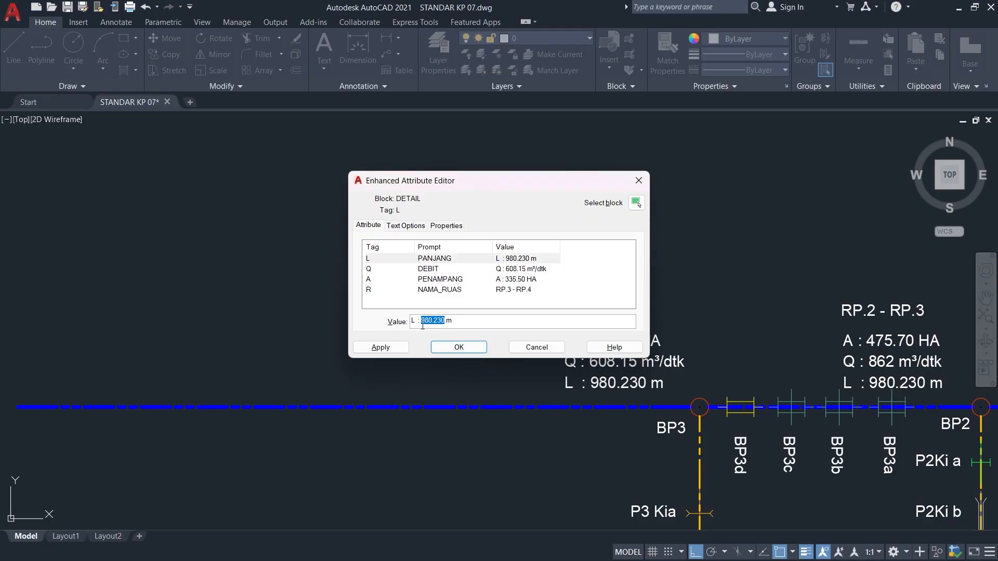
{"action": "type", "text": "1370.793"}
{"action": "left_click", "coordinate": [459, 347]}
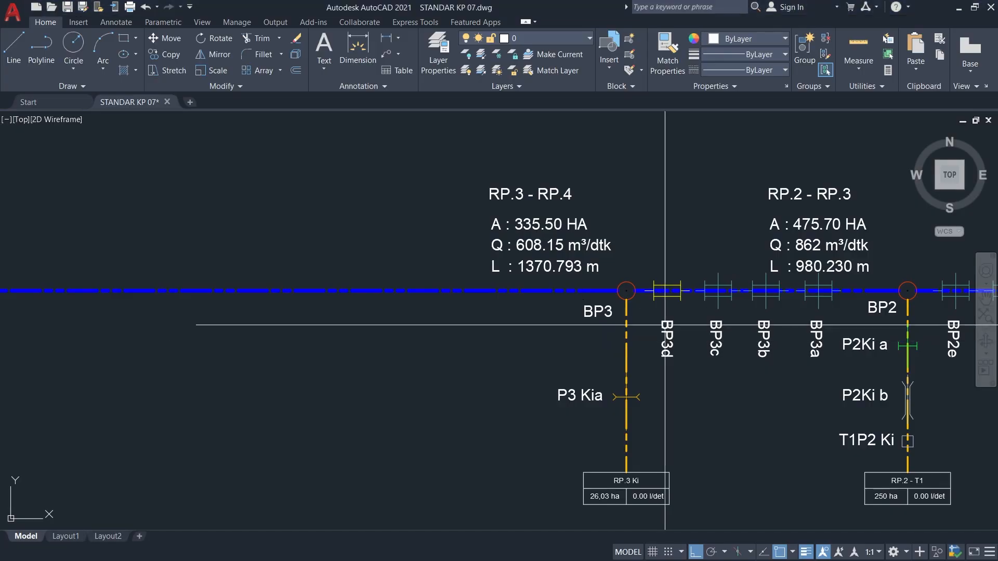
Check the structure following BP3 on the ePAKSI map and copy its symbol onto the canal with the label BP4a.
{"action": "scroll", "coordinate": [712, 285], "scroll_direction": "up", "scroll_amount": 2}
{"action": "left_click", "coordinate": [718, 291]}
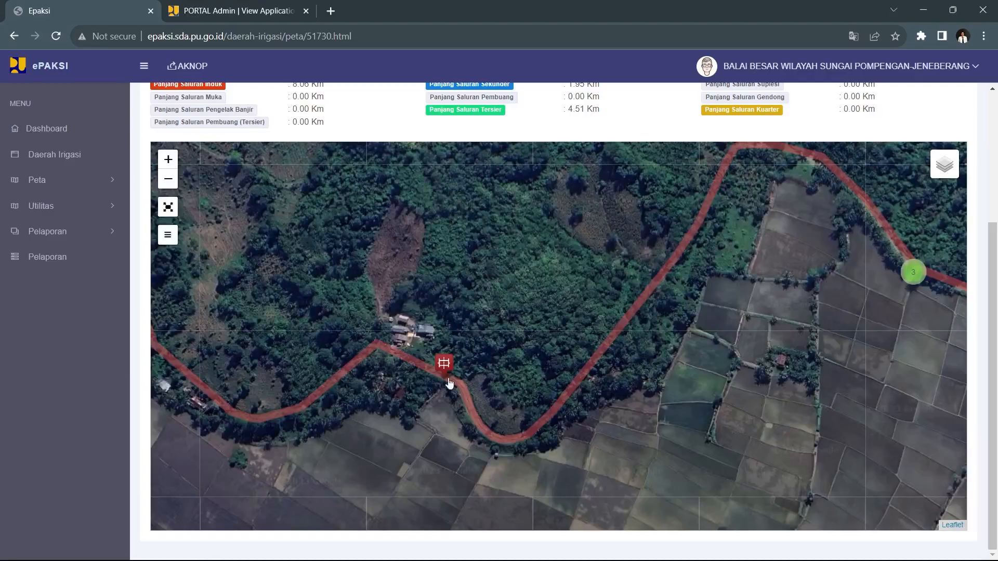
{"action": "left_click", "coordinate": [446, 358]}
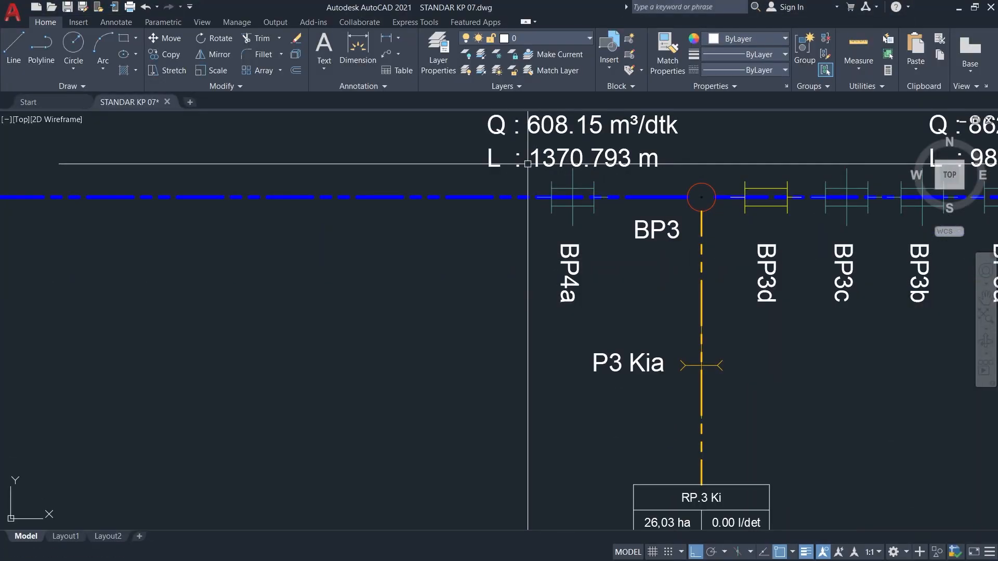
{"action": "key", "text": "Escape"}
Copy BP3's structure and tertiary branch left of BP4a and relabel the copy BP4, P4 Ki a and RP.4 Ki with 49.07 ha.
{"action": "scroll", "coordinate": [562, 317], "scroll_direction": "down", "scroll_amount": 1}
{"action": "middle_click_drag", "start_coordinate": [633, 302], "coordinate": [575, 276]}
{"action": "left_click", "coordinate": [539, 201]}
{"action": "left_click", "coordinate": [609, 469]}
{"action": "left_click", "coordinate": [512, 301]}
{"action": "left_click", "coordinate": [694, 435]}
{"action": "left_click", "coordinate": [430, 215]}
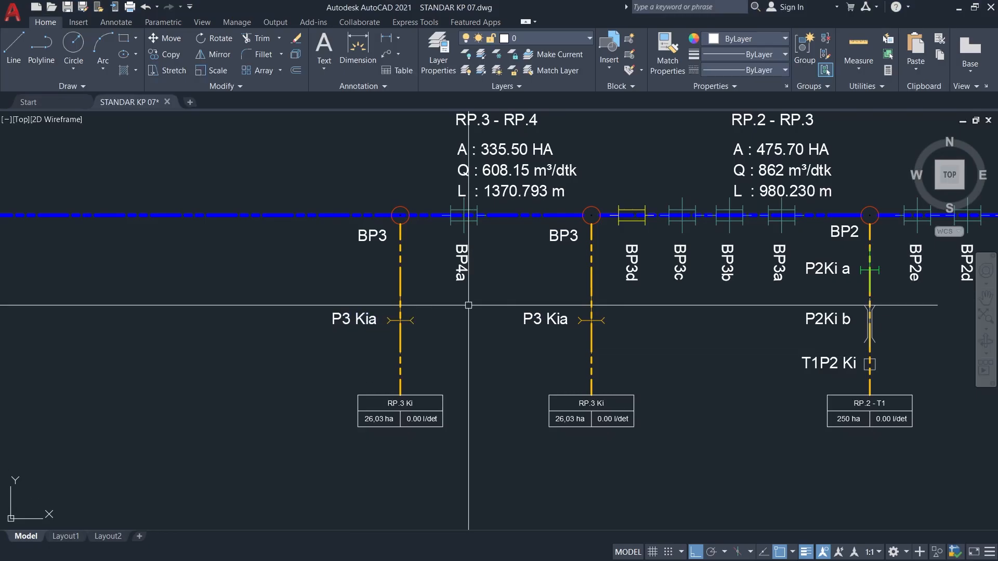
{"action": "scroll", "coordinate": [379, 231], "scroll_direction": "up", "scroll_amount": 8}
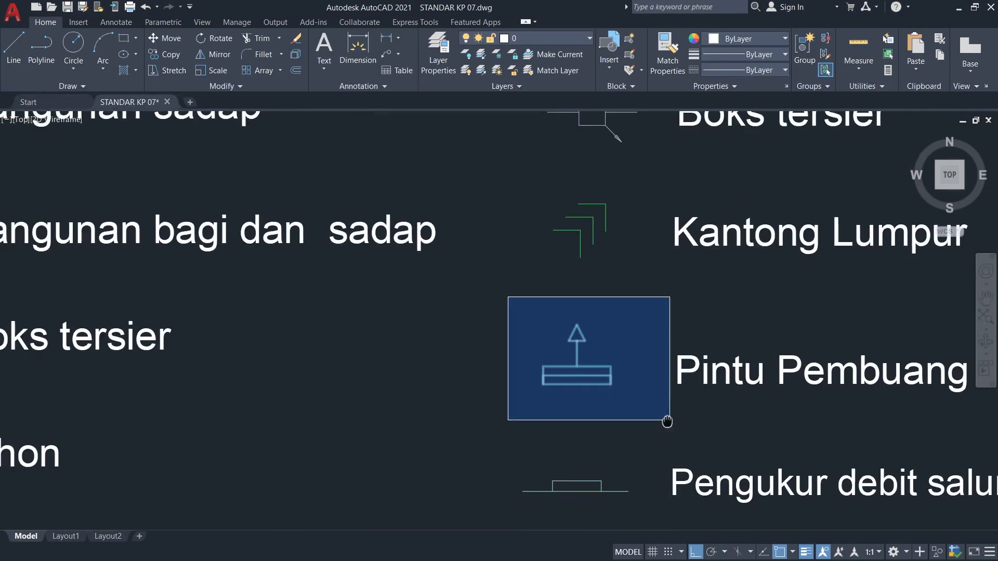
Copy the Pintu Pembuang symbol from the legend and set it on the canal left of BP5a.
{"action": "scroll", "coordinate": [619, 370], "scroll_direction": "down", "scroll_amount": 4}
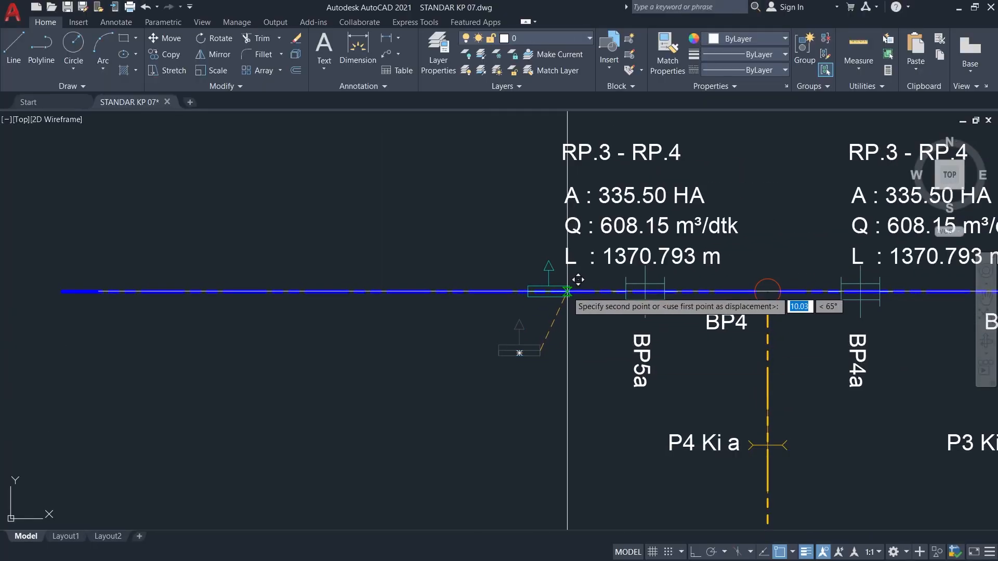
{"action": "left_click", "coordinate": [567, 291]}
{"action": "middle_click_drag", "start_coordinate": [611, 357], "coordinate": [614, 395]}
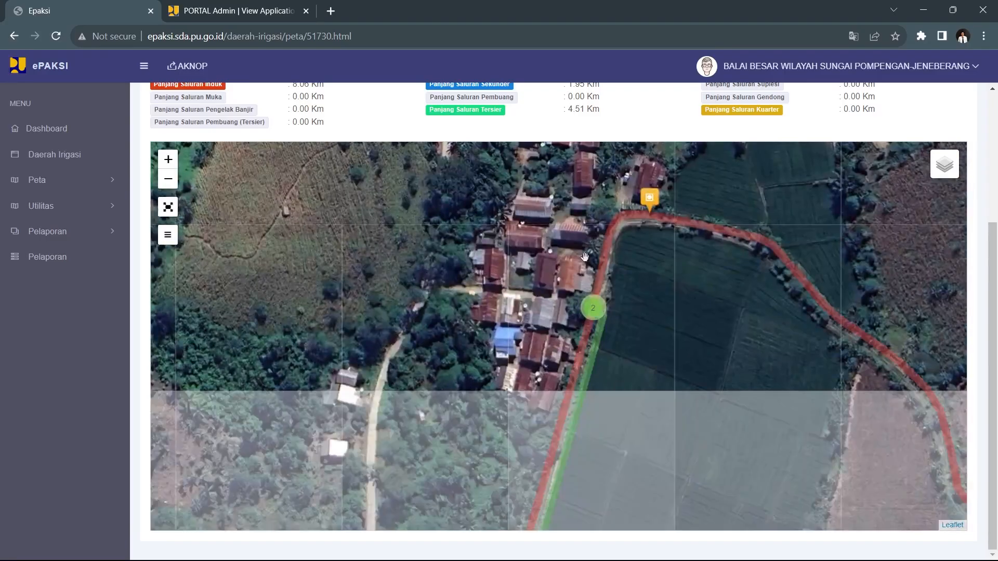
Copy the BP2c symbol and label to the canal left of the Pintu Pembuang symbol, and label the Pintu Pembuang BP5b.
{"action": "left_click", "coordinate": [675, 208]}
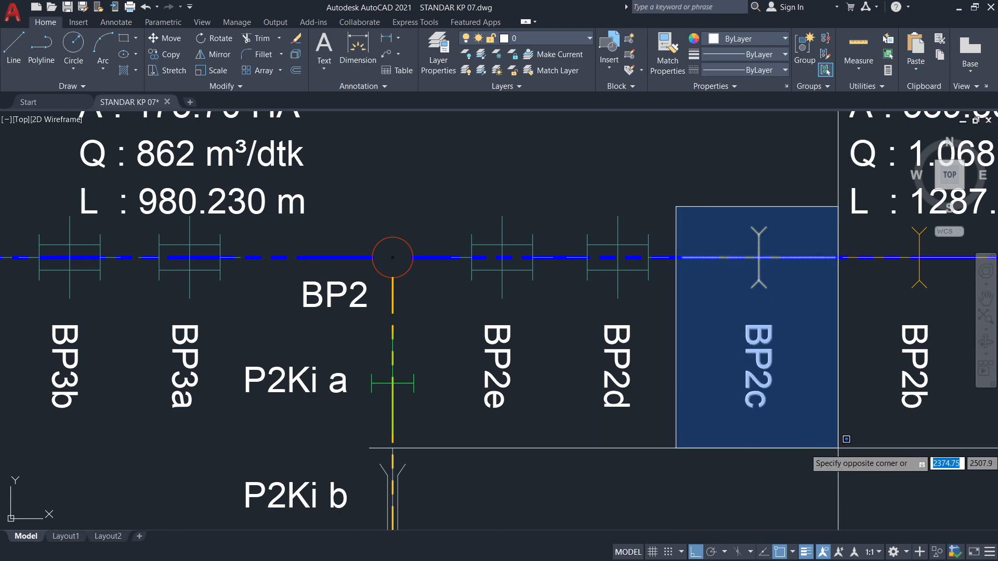
{"action": "left_click", "coordinate": [835, 443]}
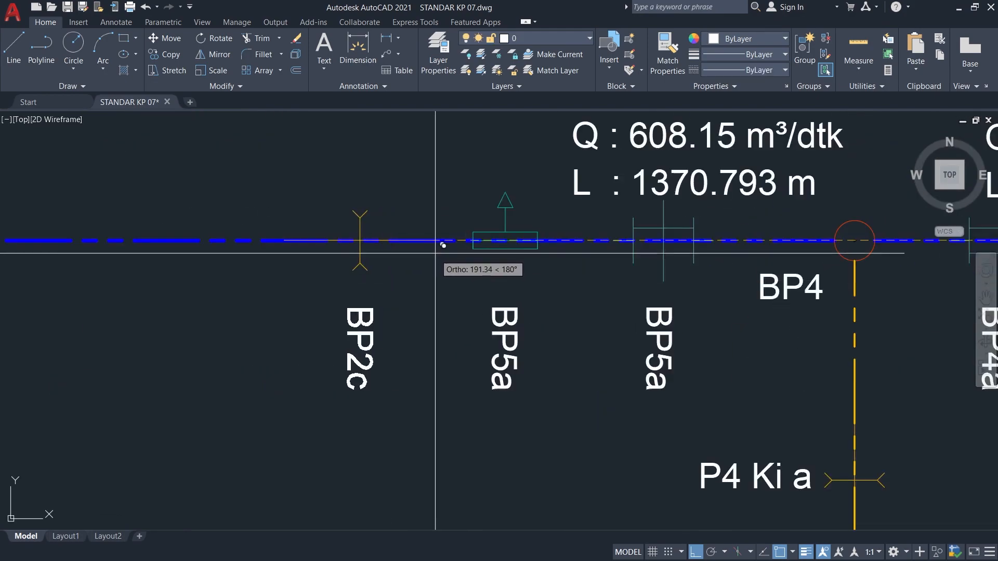
{"action": "left_click", "coordinate": [445, 439]}
{"action": "double_click", "coordinate": [504, 348]}
{"action": "type", "text": "BP5b"}
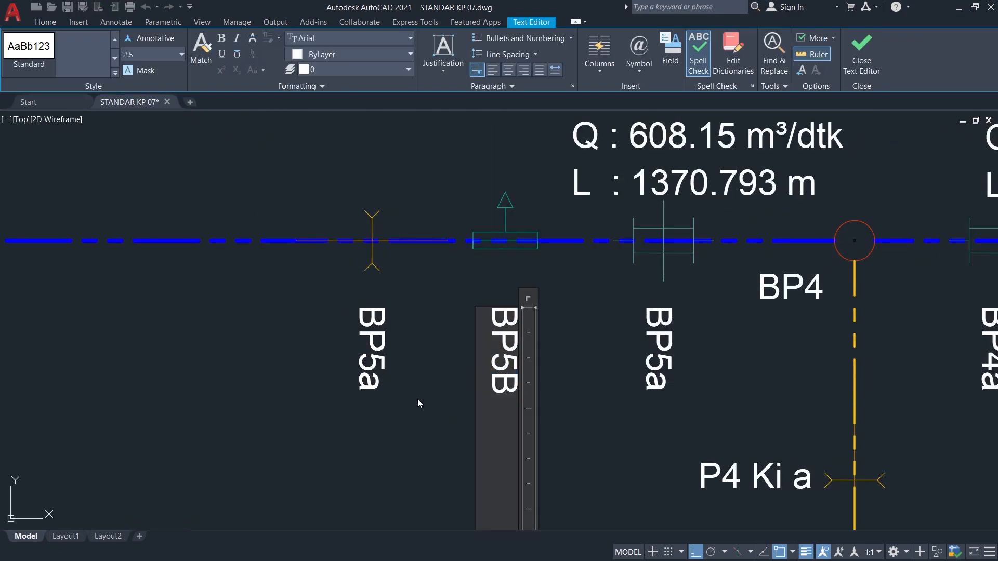
{"action": "left_click", "coordinate": [418, 397]}
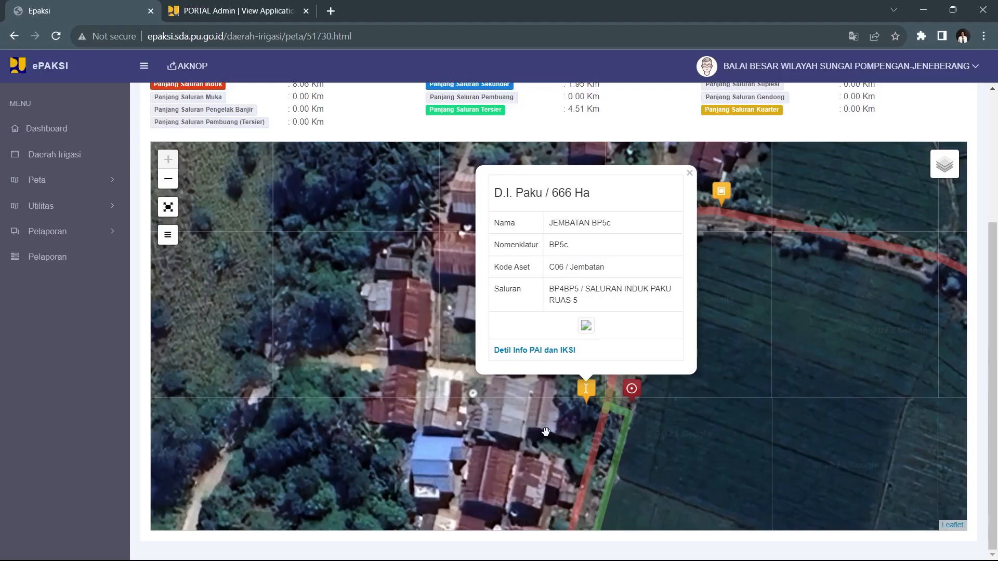
Check the structure after BP5c on the ePAKSI map, place a copy of BP4's circle and label beside BP5c, and trim the canal line there.
{"action": "left_click", "coordinate": [632, 388]}
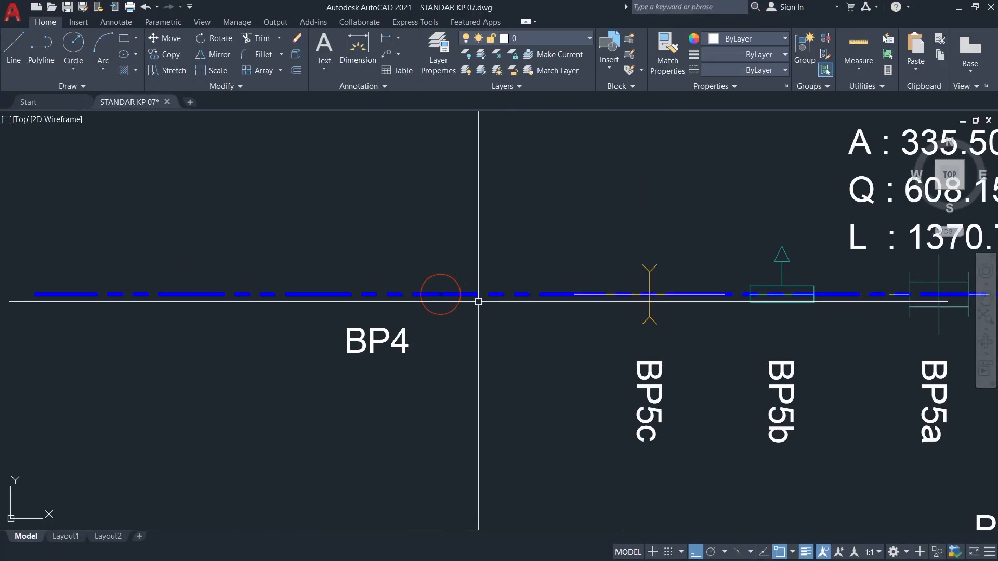
{"action": "left_click", "coordinate": [268, 223]}
{"action": "left_click", "coordinate": [468, 361]}
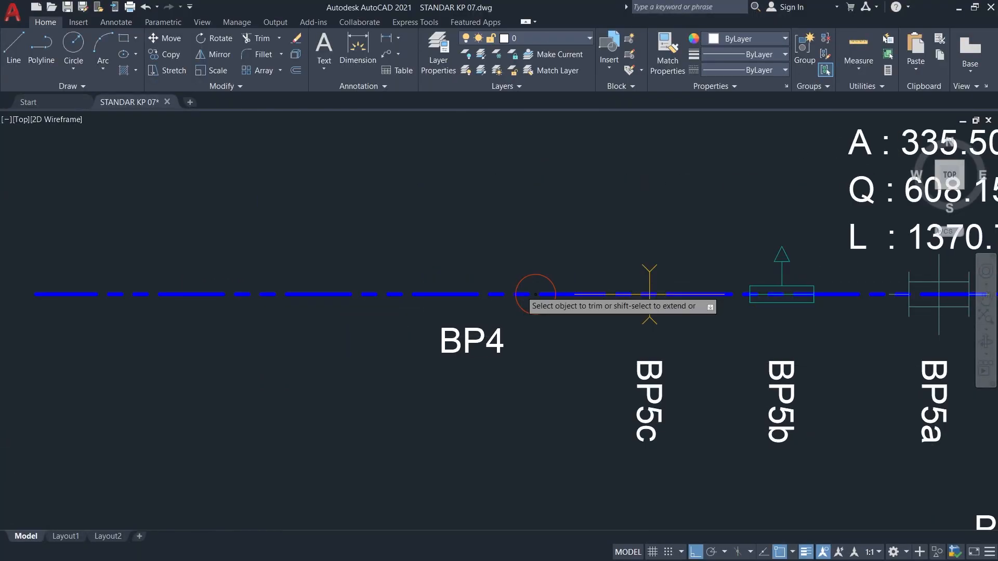
{"action": "scroll", "coordinate": [520, 291], "scroll_direction": "up", "scroll_amount": 4}
{"action": "scroll", "coordinate": [586, 314], "scroll_direction": "down", "scroll_amount": 3}
Change the copied structure label to BP5 and place it beside its circle at the canal's end.
{"action": "left_click", "coordinate": [424, 349]}
{"action": "double_click", "coordinate": [437, 350]}
{"action": "key", "text": "BackSpace"}
{"action": "type", "text": "5"}
{"action": "left_click", "coordinate": [475, 383]}
{"action": "type", "text": "l"}
{"action": "left_click", "coordinate": [485, 369]}
Copy BP4's tertiary line to BP5 so that one line runs down and one runs up from the circle.
{"action": "scroll", "coordinate": [489, 463], "scroll_direction": "down", "scroll_amount": 1}
{"action": "middle_click_drag", "start_coordinate": [489, 462], "coordinate": [409, 317]}
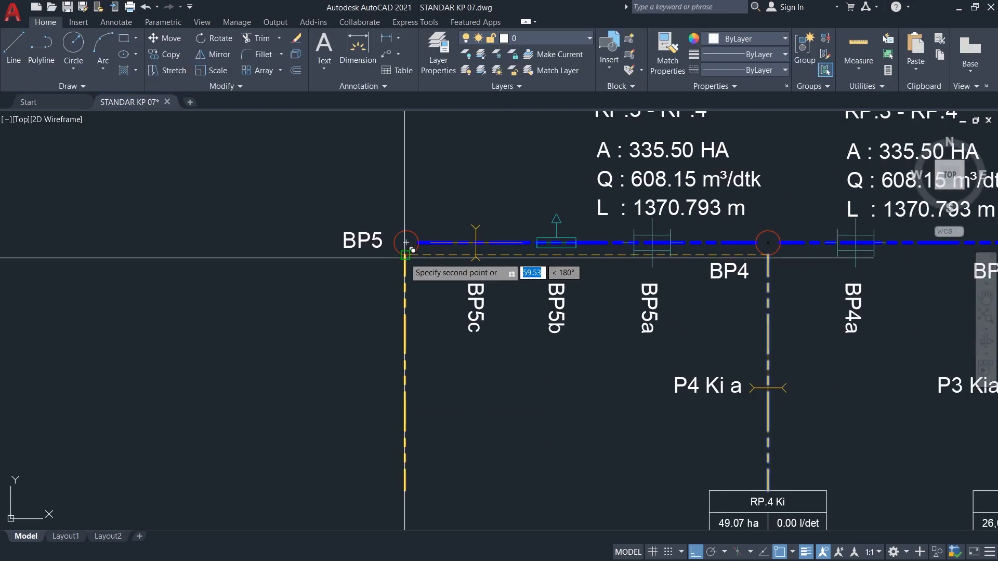
{"action": "type", "text": "o"}
{"action": "left_click", "coordinate": [405, 491]}
{"action": "left_click", "coordinate": [406, 230]}
Copy the RP.4 Ki plot box to BP5's tertiary branches and name the lower box P5 ki.
{"action": "scroll", "coordinate": [398, 185], "scroll_direction": "down", "scroll_amount": 2}
{"action": "scroll", "coordinate": [519, 315], "scroll_direction": "up", "scroll_amount": 1}
{"action": "left_click", "coordinate": [554, 302]}
{"action": "type", "text": "co"}
{"action": "left_click", "coordinate": [555, 300]}
{"action": "scroll", "coordinate": [310, 269], "scroll_direction": "down", "scroll_amount": 1}
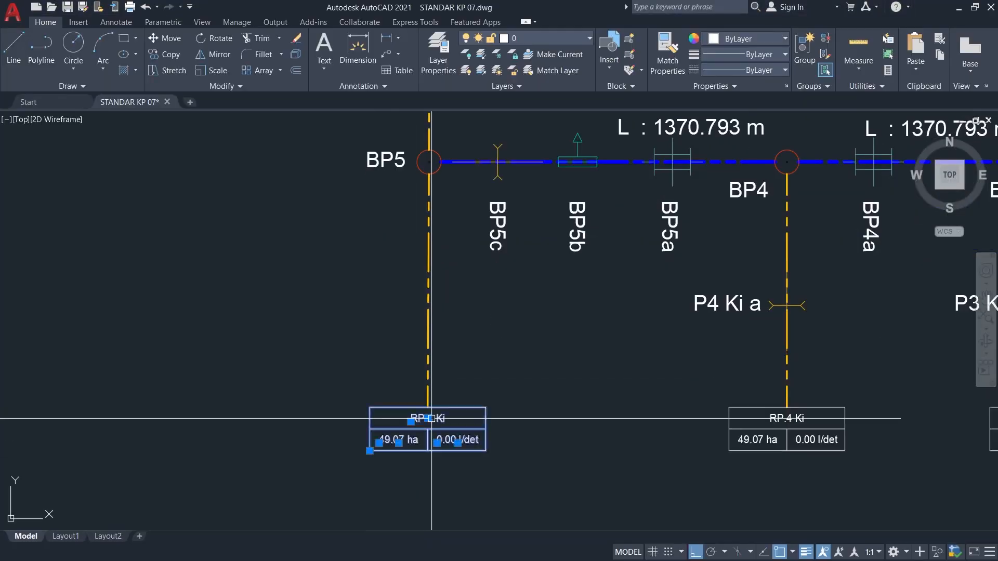
{"action": "double_click", "coordinate": [432, 419]}
{"action": "type", "text": "P5 ki"}
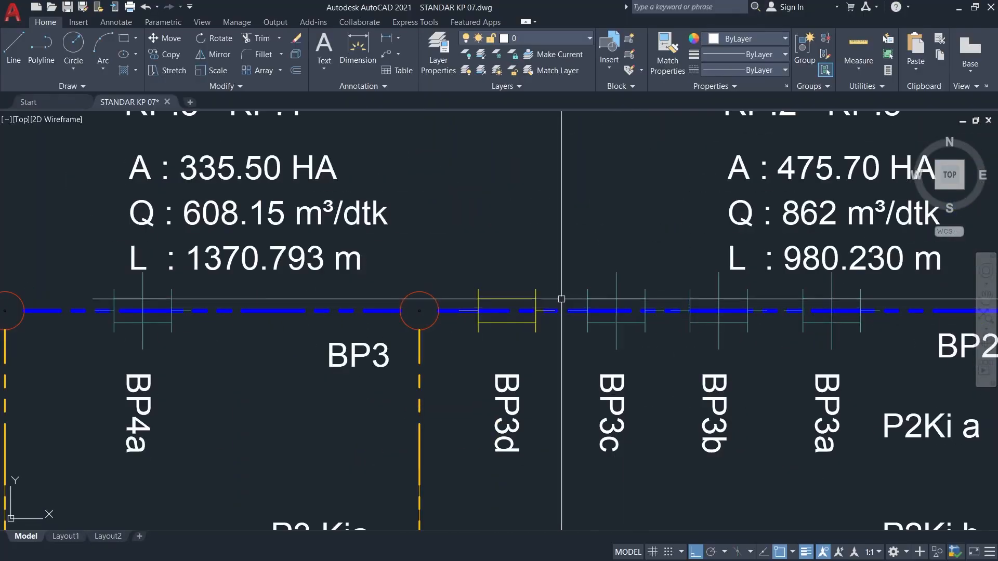
Copy the yellow BP3d symbol and the white P2Ki b symbol onto BP5's upper tertiary line.
{"action": "middle_click_drag", "start_coordinate": [557, 296], "coordinate": [211, 156]}
{"action": "scroll", "coordinate": [613, 337], "scroll_direction": "down", "scroll_amount": 4}
{"action": "scroll", "coordinate": [471, 323], "scroll_direction": "up", "scroll_amount": 4}
{"action": "left_click", "coordinate": [471, 331]}
{"action": "key", "text": "Escape"}
{"action": "scroll", "coordinate": [613, 349], "scroll_direction": "up", "scroll_amount": 3}
{"action": "left_click", "coordinate": [570, 292]}
{"action": "left_click", "coordinate": [635, 383]}
{"action": "scroll", "coordinate": [624, 354], "scroll_direction": "down", "scroll_amount": 5}
{"action": "scroll", "coordinate": [401, 288], "scroll_direction": "up", "scroll_amount": 3}
{"action": "left_click", "coordinate": [401, 137]}
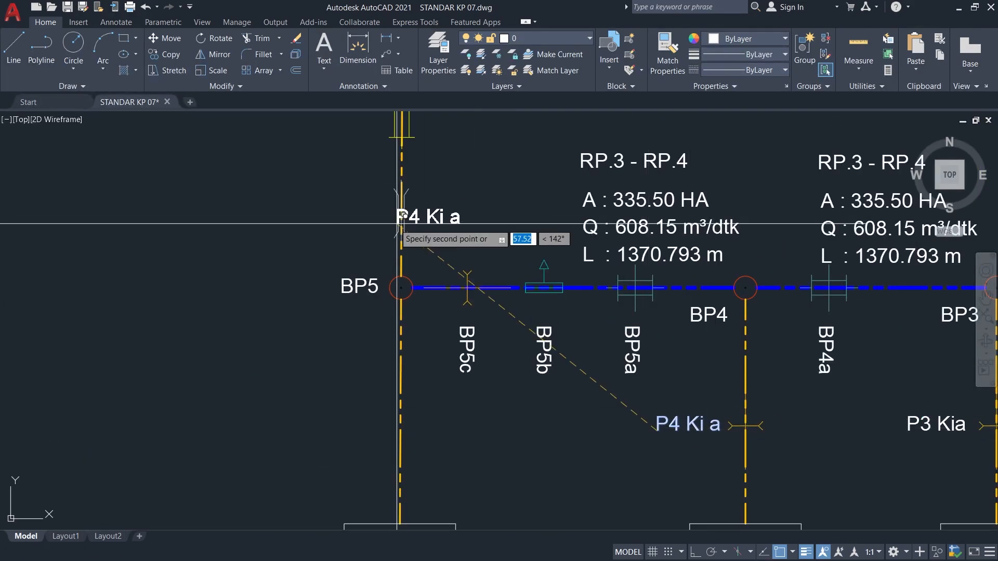
Place copies of the P4 Ki a label beside both symbols on BP5's upper tertiary line.
{"action": "left_click", "coordinate": [317, 218]}
{"action": "middle_click_drag", "start_coordinate": [321, 123], "coordinate": [338, 221]}
{"action": "left_click", "coordinate": [337, 221]}
{"action": "key", "text": "Escape"}
Change both copied labels on BP5's upper tertiary line to P5 Ka a.
{"action": "double_click", "coordinate": [367, 215]}
{"action": "type", "text": "5"}
{"action": "double_click", "coordinate": [366, 309]}
{"action": "type", "text": "5"}
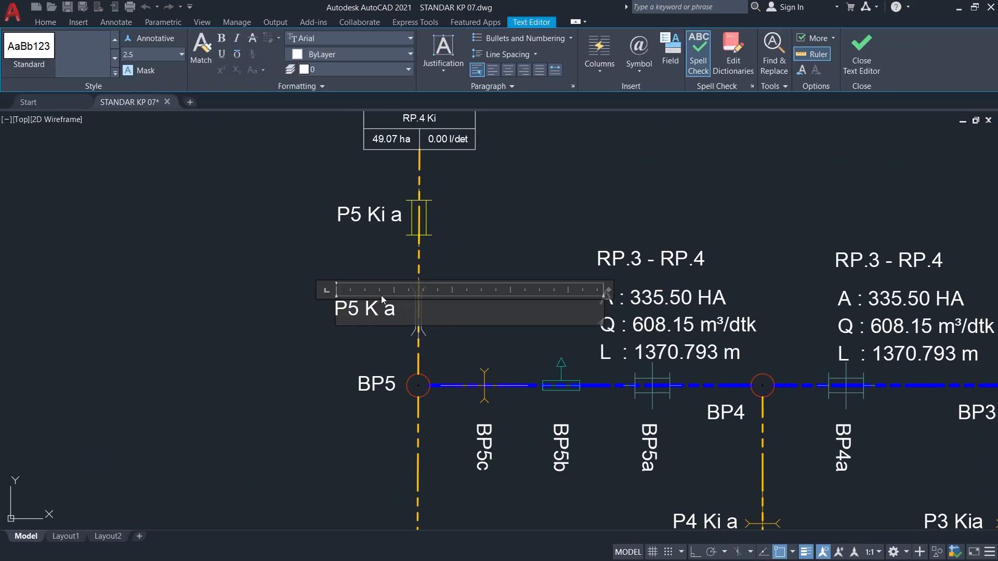
{"action": "type", "text": "a"}
{"action": "double_click", "coordinate": [382, 214]}
{"action": "type", "text": "a"}
{"action": "left_click", "coordinate": [369, 257]}
Rename the plot box at the upper end of BP5's tertiary line as RP.4 Ka.
{"action": "middle_click_drag", "start_coordinate": [423, 119], "coordinate": [478, 227]}
{"action": "double_click", "coordinate": [478, 227]}
{"action": "type", "text": "a"}
{"action": "left_click", "coordinate": [456, 345]}
{"action": "key", "text": "Escape"}
Copy the vertical SALURAN INDUK PAKU text from beside the BP1 canal to the empty area above BP3 and BP4.
{"action": "scroll", "coordinate": [456, 206], "scroll_direction": "down", "scroll_amount": 6}
{"action": "scroll", "coordinate": [545, 333], "scroll_direction": "up", "scroll_amount": 4}
{"action": "scroll", "coordinate": [534, 338], "scroll_direction": "down", "scroll_amount": 3}
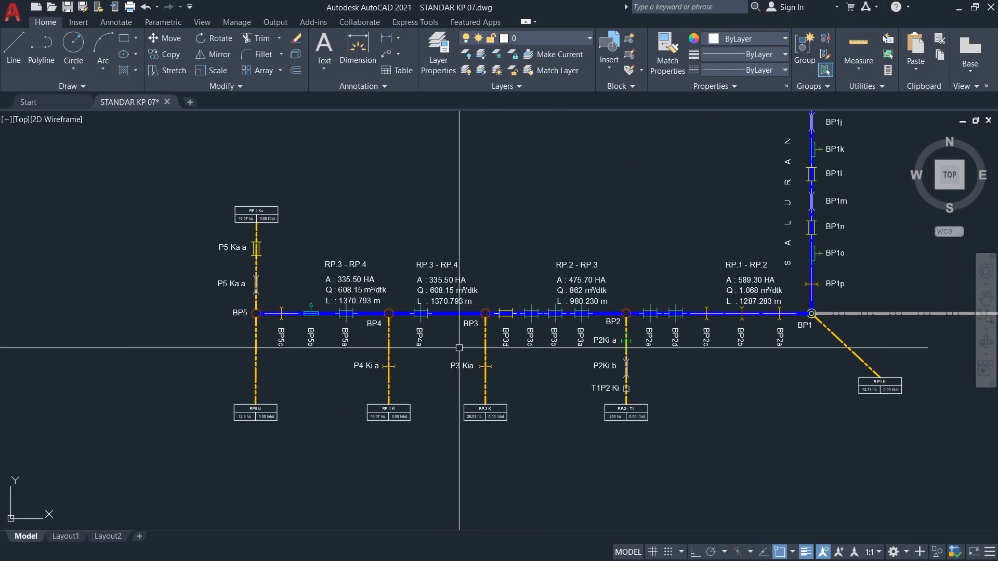
{"action": "scroll", "coordinate": [467, 336], "scroll_direction": "up", "scroll_amount": 5}
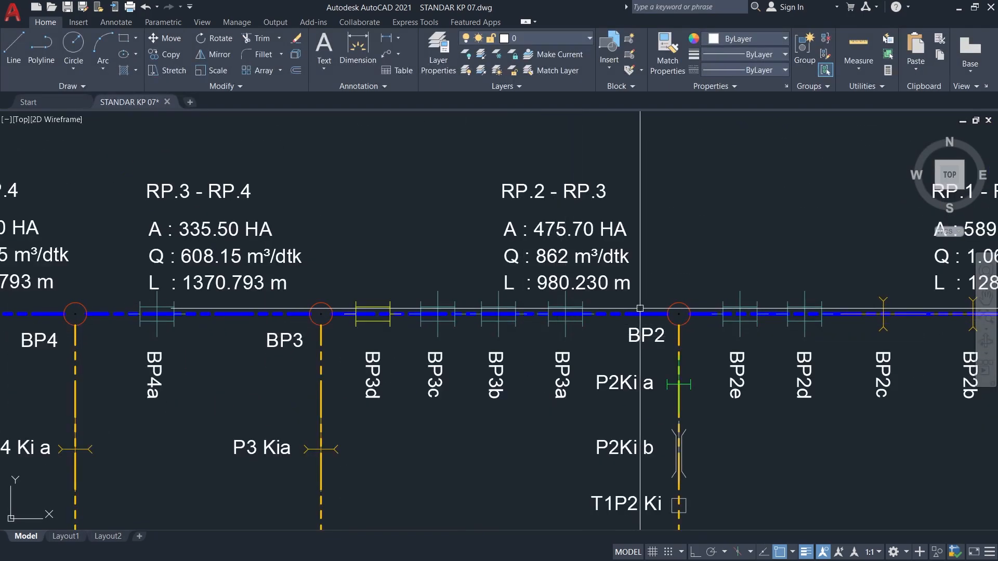
{"action": "scroll", "coordinate": [640, 309], "scroll_direction": "down", "scroll_amount": 4}
{"action": "scroll", "coordinate": [421, 367], "scroll_direction": "up", "scroll_amount": 2}
{"action": "middle_click_drag", "start_coordinate": [606, 333], "coordinate": [489, 344]}
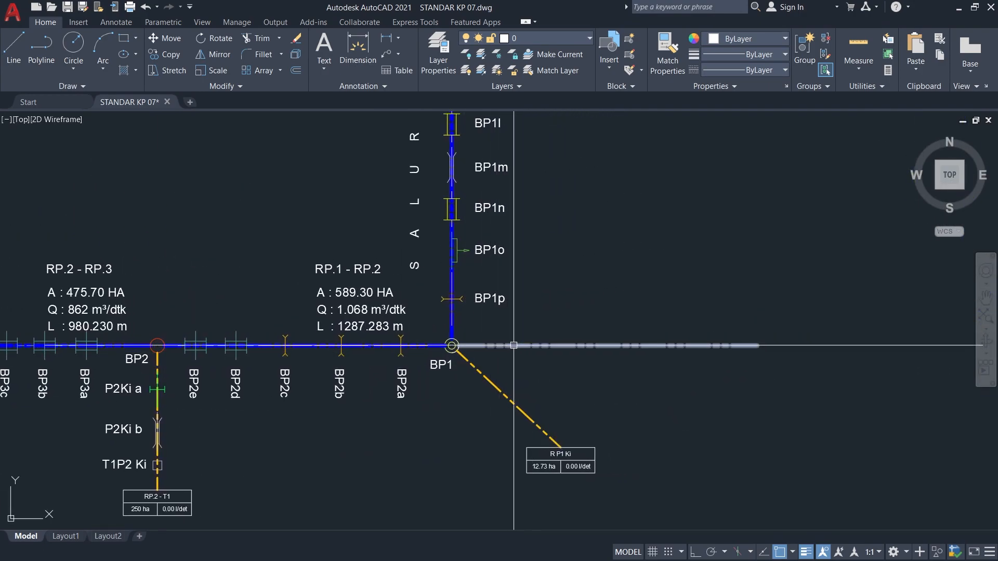
{"action": "scroll", "coordinate": [513, 346], "scroll_direction": "down", "scroll_amount": 2}
{"action": "middle_click_drag", "start_coordinate": [560, 319], "coordinate": [575, 321]}
{"action": "scroll", "coordinate": [386, 391], "scroll_direction": "down", "scroll_amount": 2}
{"action": "middle_click_drag", "start_coordinate": [386, 390], "coordinate": [627, 442]}
{"action": "scroll", "coordinate": [627, 442], "scroll_direction": "up", "scroll_amount": 2}
{"action": "left_click", "coordinate": [704, 287]}
{"action": "left_click", "coordinate": [414, 348]}
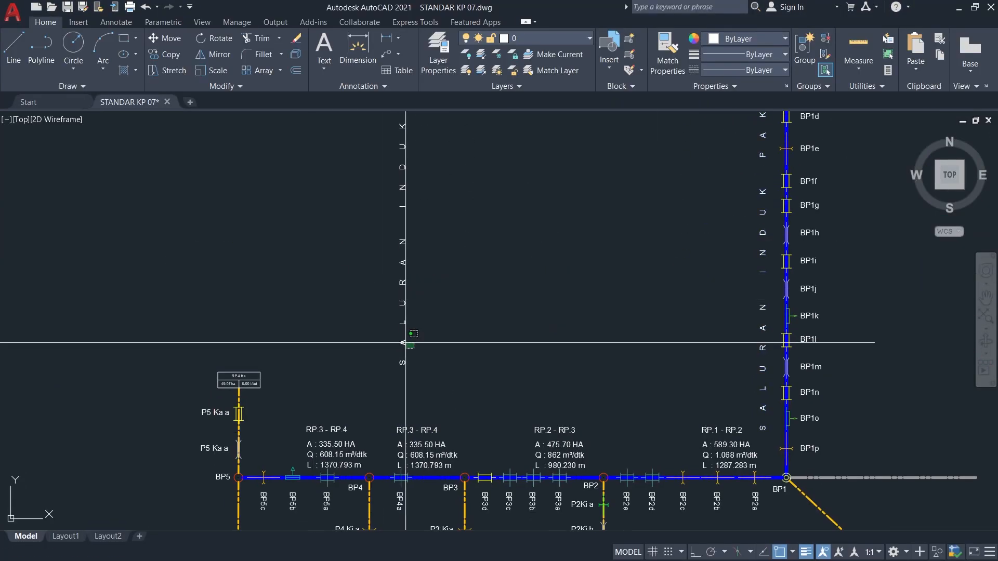
Rotate the copied SALURAN INDUK PAKU text to horizontal and move it just above the canal between BP5 and BP1.
{"action": "left_click", "coordinate": [410, 346]}
{"action": "left_click", "coordinate": [479, 394]}
{"action": "middle_click_drag", "start_coordinate": [479, 394], "coordinate": [478, 269]}
{"action": "key", "text": "m"}
{"action": "key", "text": "space"}
{"action": "left_click", "coordinate": [329, 207]}
{"action": "left_click", "coordinate": [307, 200]}
{"action": "left_click", "coordinate": [457, 238]}
{"action": "key", "text": "m"}
{"action": "key", "text": "space"}
{"action": "left_click", "coordinate": [457, 260]}
{"action": "left_click", "coordinate": [567, 343]}
{"action": "scroll", "coordinate": [717, 442], "scroll_direction": "up", "scroll_amount": 2}
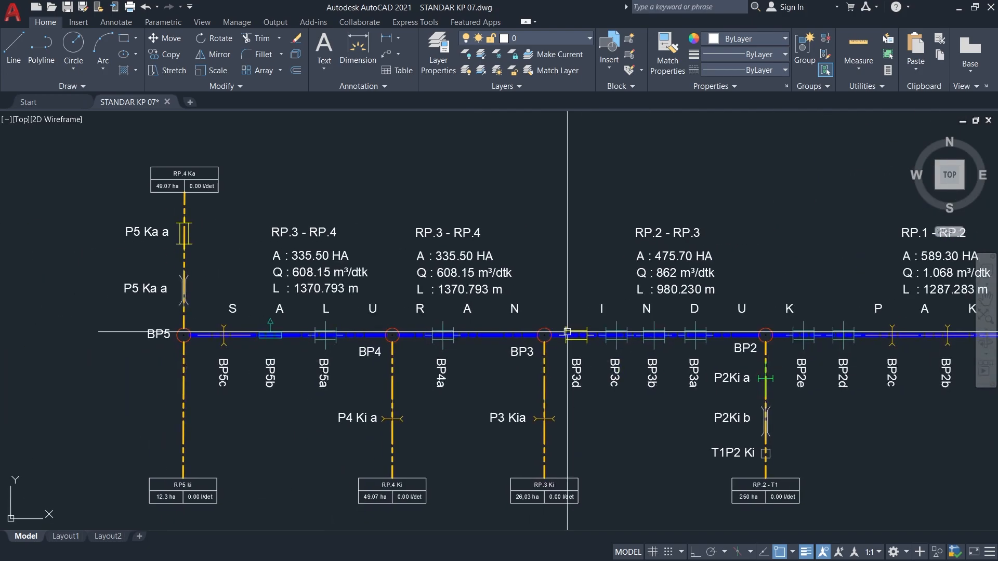
Check the canal layout on the ePAKSI map, then copy the RP.1 - RP.2 data block above the grey secondary canal and name it RP.1 - RSi.1.
{"action": "scroll", "coordinate": [345, 381], "scroll_direction": "down", "scroll_amount": 2}
{"action": "left_click", "coordinate": [379, 197]}
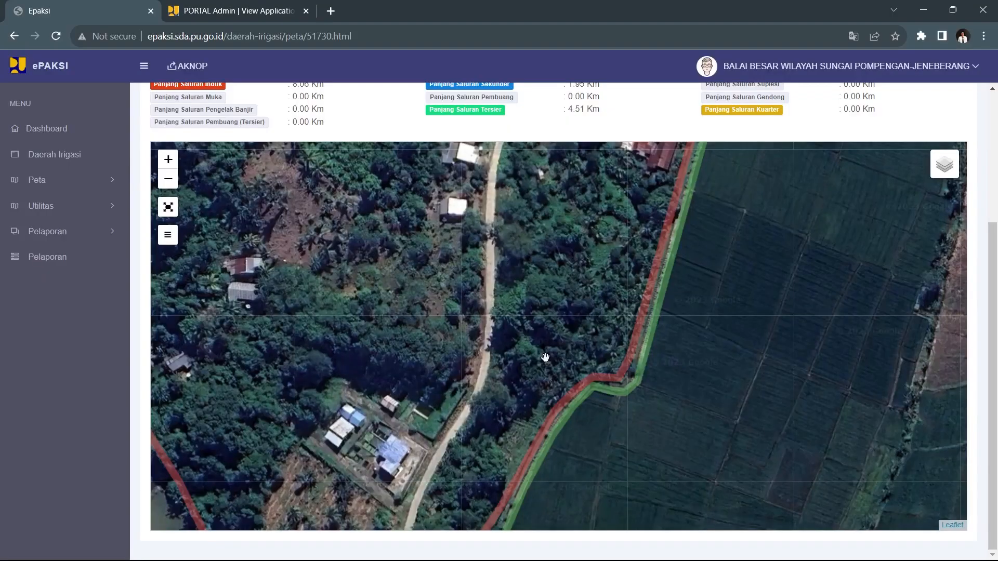
{"action": "scroll", "coordinate": [544, 357], "scroll_direction": "down", "scroll_amount": 5}
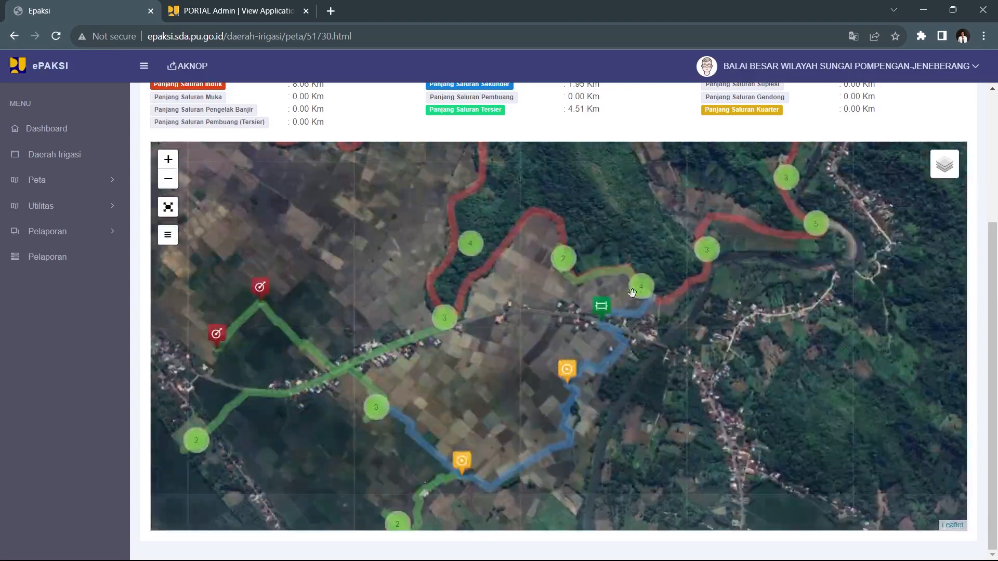
{"action": "scroll", "coordinate": [545, 358], "scroll_direction": "up", "scroll_amount": 5}
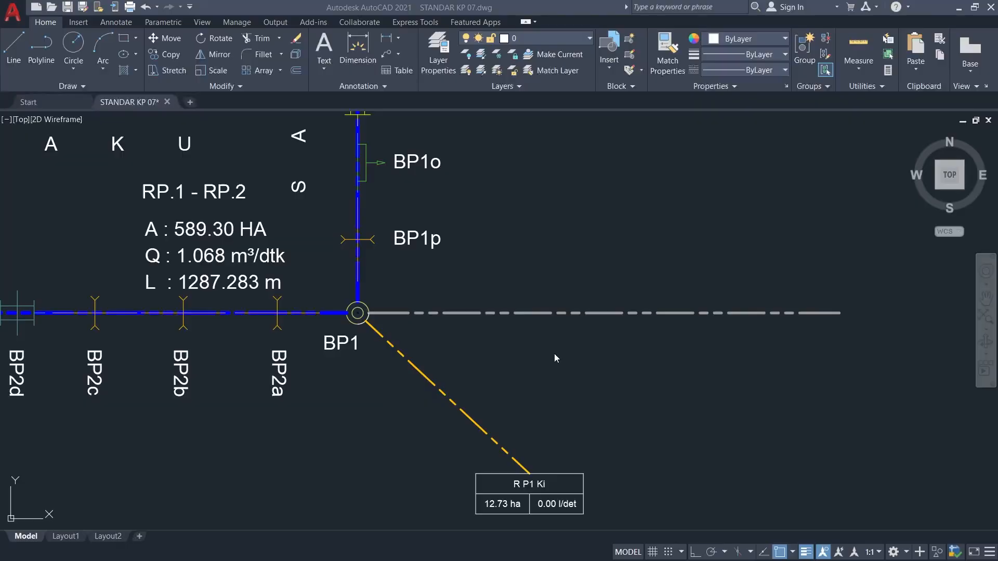
{"action": "key", "text": "m"}
{"action": "key", "text": "Return"}
{"action": "left_click", "coordinate": [268, 415]}
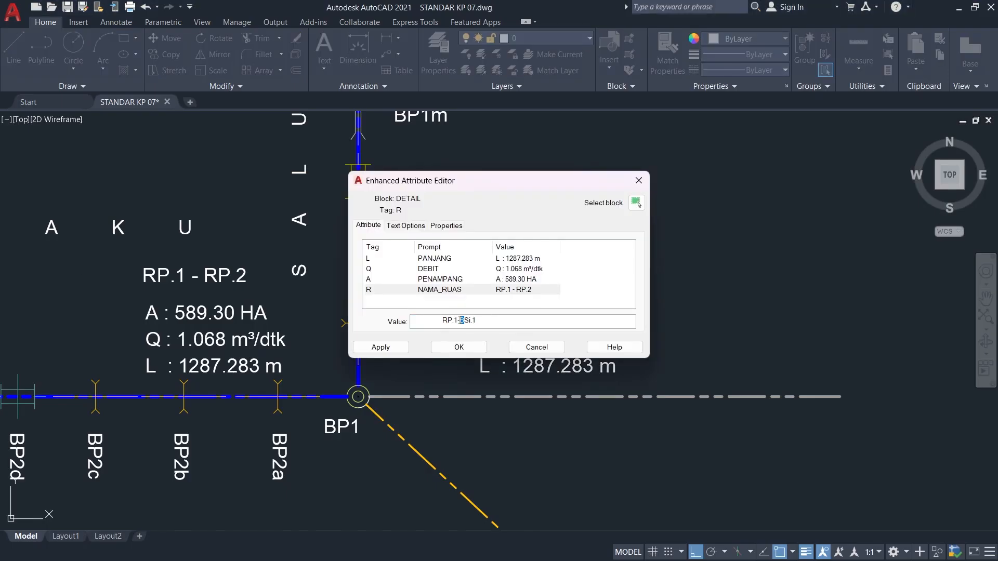
{"action": "key", "text": "Tab"}
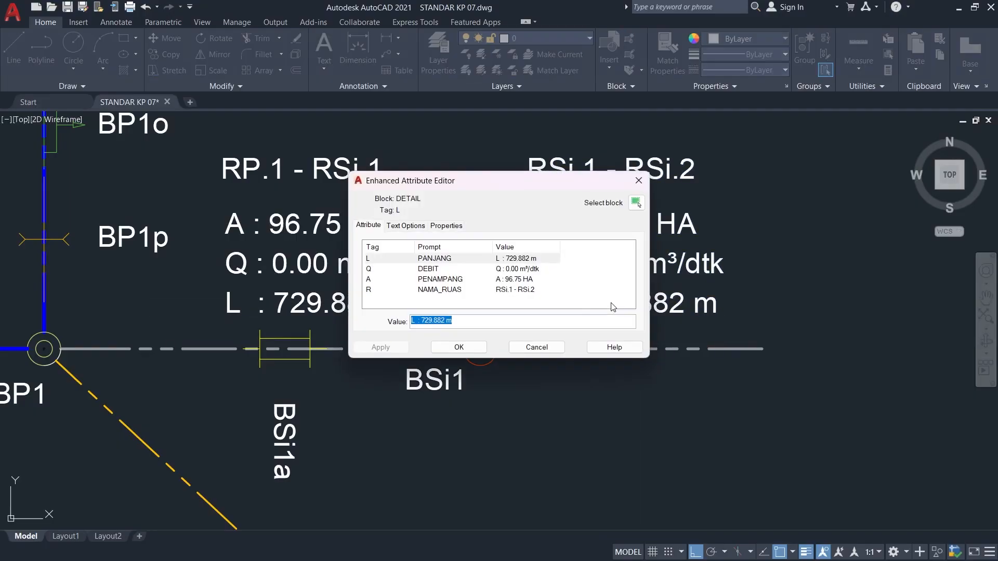
Set the RSi.1 - RSi.2 data block's area to 73.66 HA and its length to 778.519 m.
{"action": "left_click", "coordinate": [513, 284]}
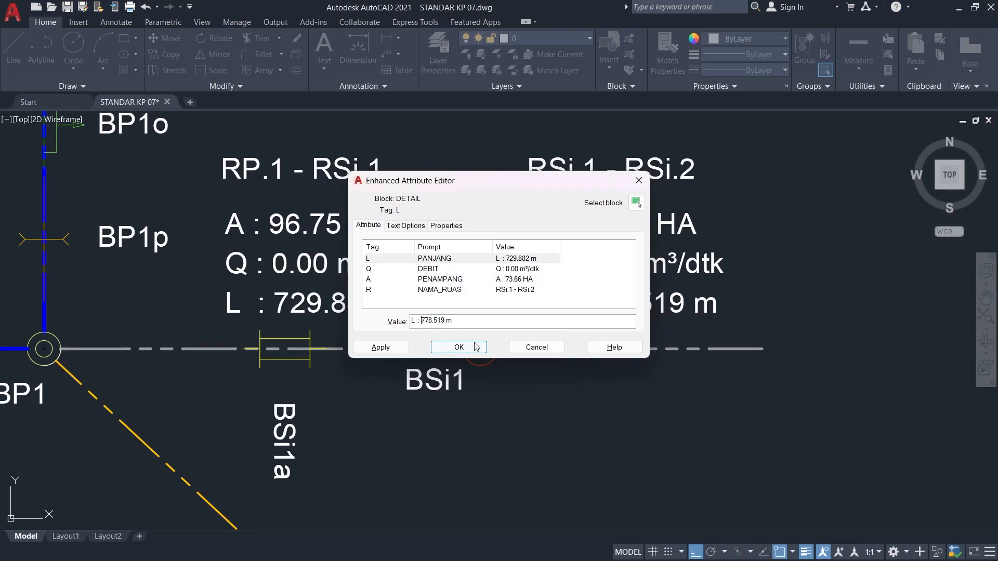
{"action": "left_click", "coordinate": [459, 347]}
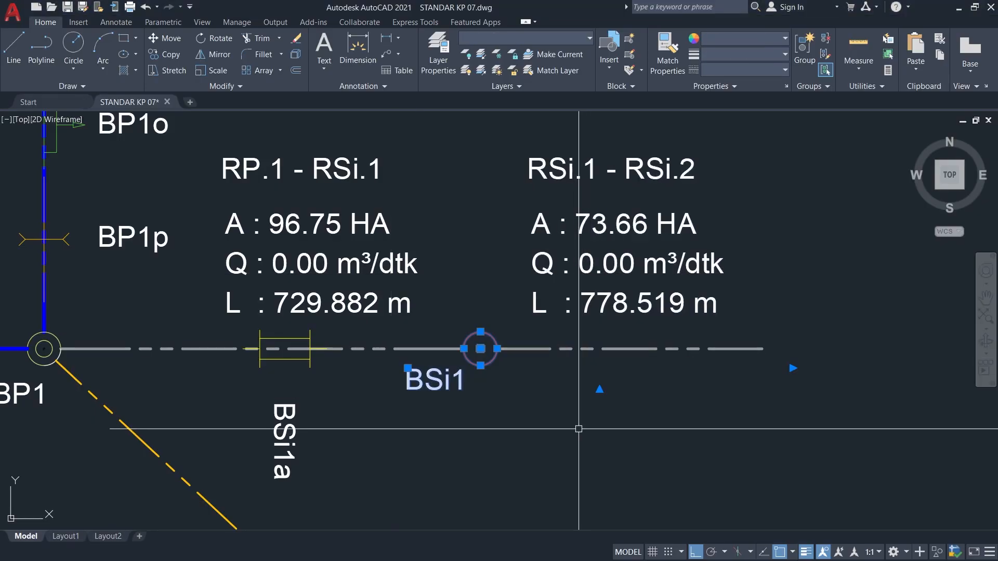
Copy the BSi1 circle and label further along the grey canal, and copy the RP.2 - T1 plot box onto its upward tertiary line.
{"action": "type", "text": "co"}
{"action": "key", "text": "Return"}
{"action": "left_click", "coordinate": [513, 439]}
{"action": "scroll", "coordinate": [593, 426], "scroll_direction": "down", "scroll_amount": 4}
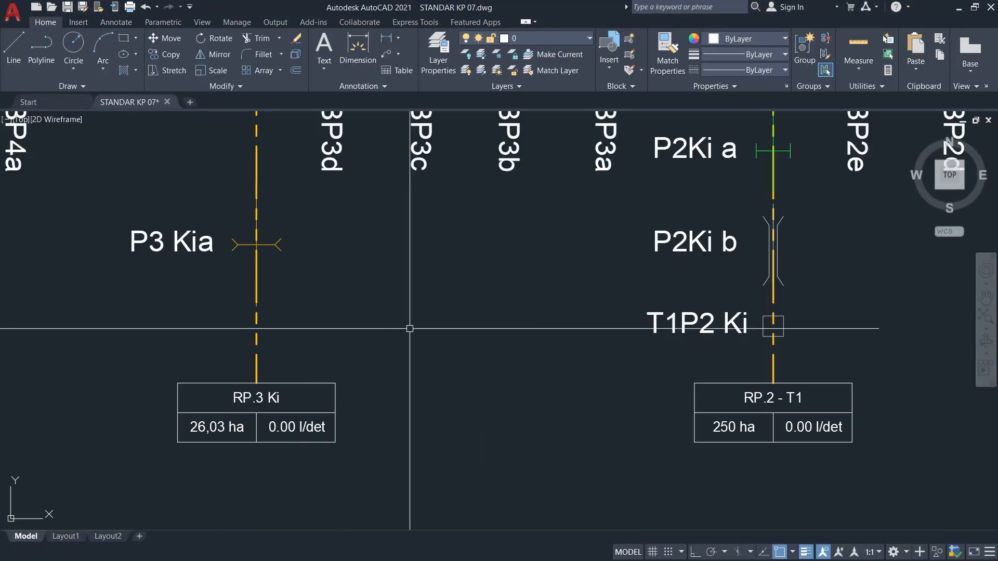
{"action": "left_click", "coordinate": [773, 442]}
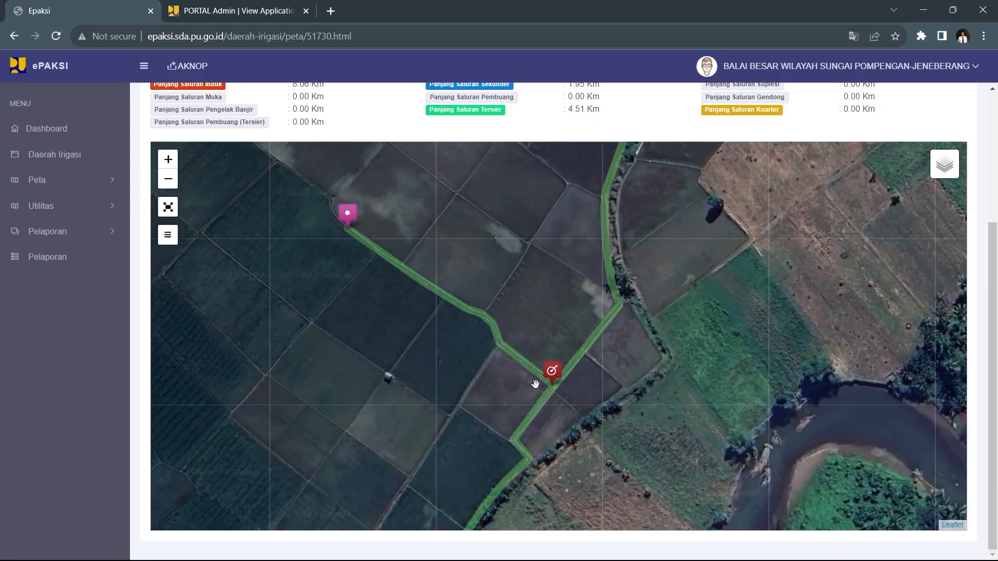
Examine the tertiary box marker and its joining canals on the ePAKSI map, comparing them with the T1Si2 Ki branch in the drawing.
{"action": "scroll", "coordinate": [558, 392], "scroll_direction": "up", "scroll_amount": 2}
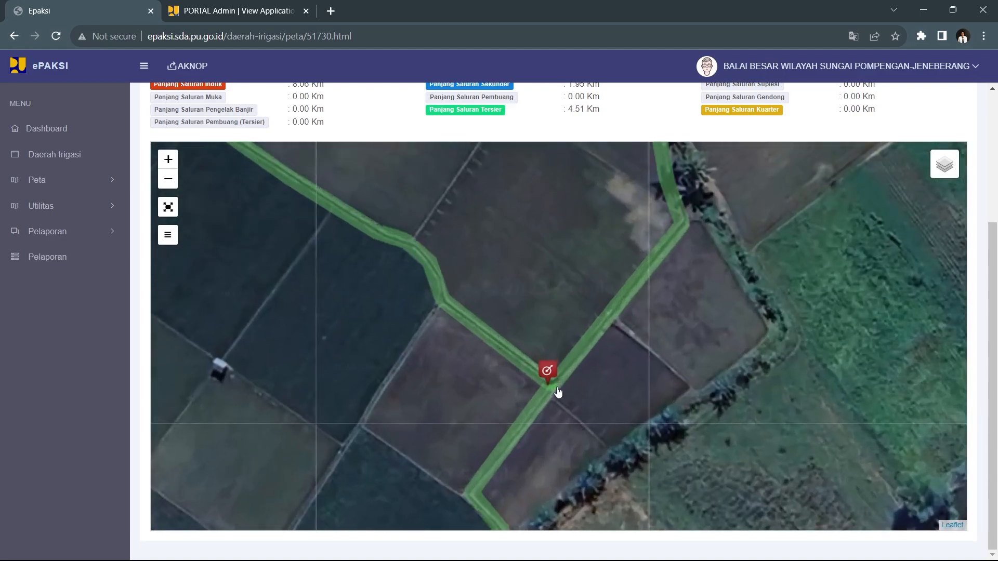
{"action": "scroll", "coordinate": [491, 380], "scroll_direction": "down", "scroll_amount": 1}
{"action": "scroll", "coordinate": [505, 383], "scroll_direction": "up", "scroll_amount": 1}
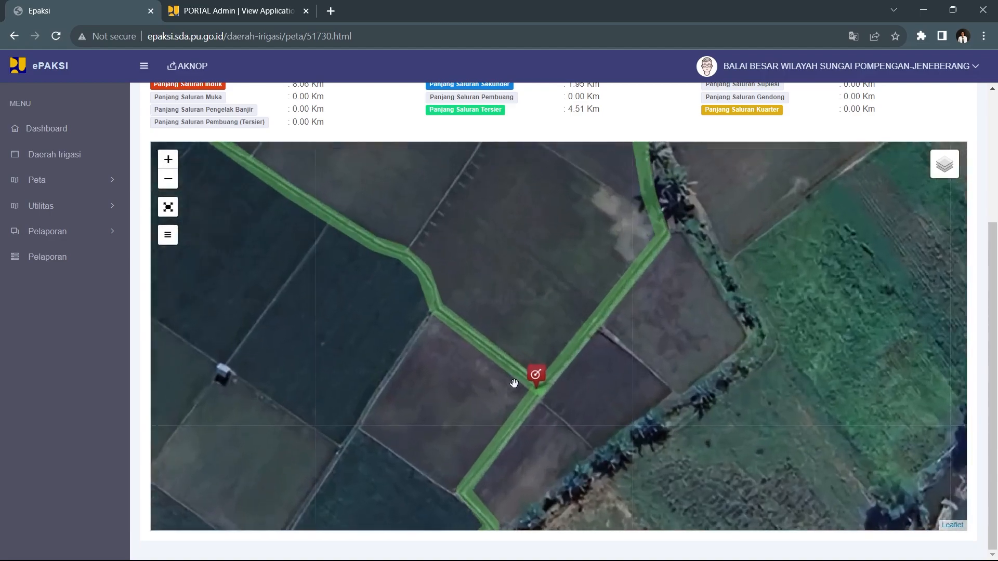
{"action": "left_click", "coordinate": [540, 378]}
{"action": "left_click_drag", "start_coordinate": [592, 405], "coordinate": [648, 446]}
{"action": "left_click", "coordinate": [631, 450]}
{"action": "key", "text": "alt+Tab"}
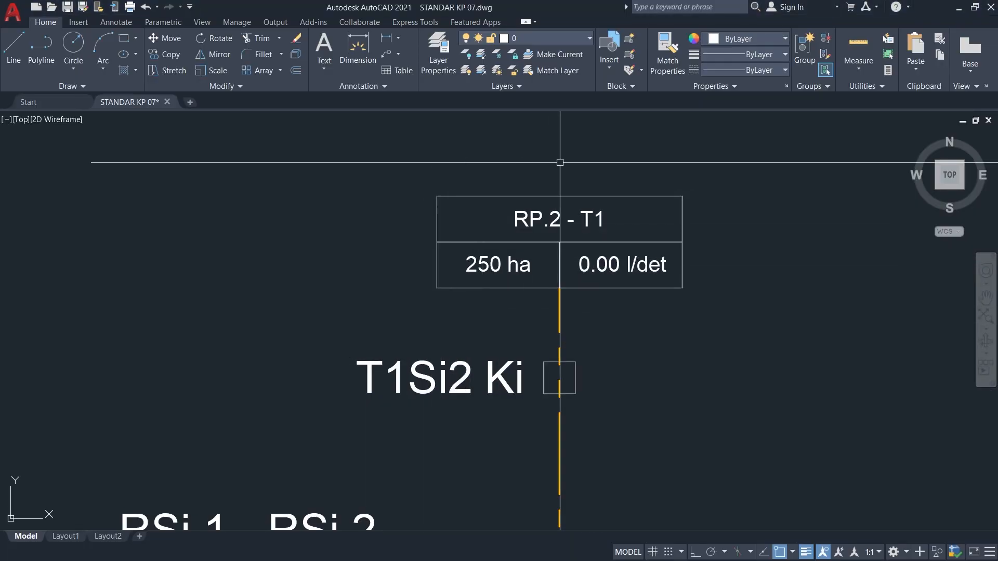
{"action": "key", "text": "alt+Tab"}
Look up tertiary canals T1Si2 Ka and T1 T2 Si2 on the map and read the latter's service area and design discharge.
{"action": "left_click", "coordinate": [565, 398]}
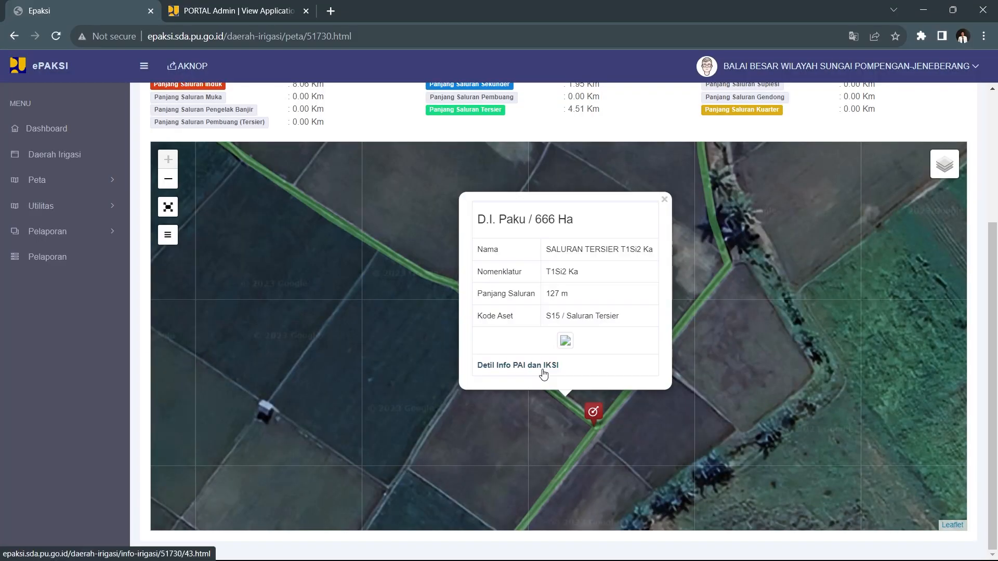
{"action": "left_click", "coordinate": [572, 469]}
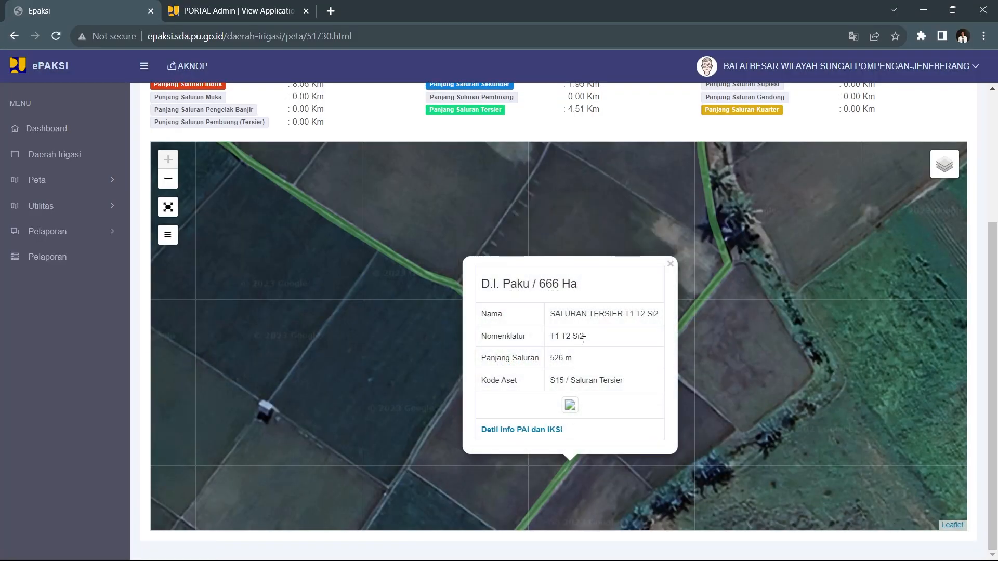
{"action": "left_click", "coordinate": [555, 432]}
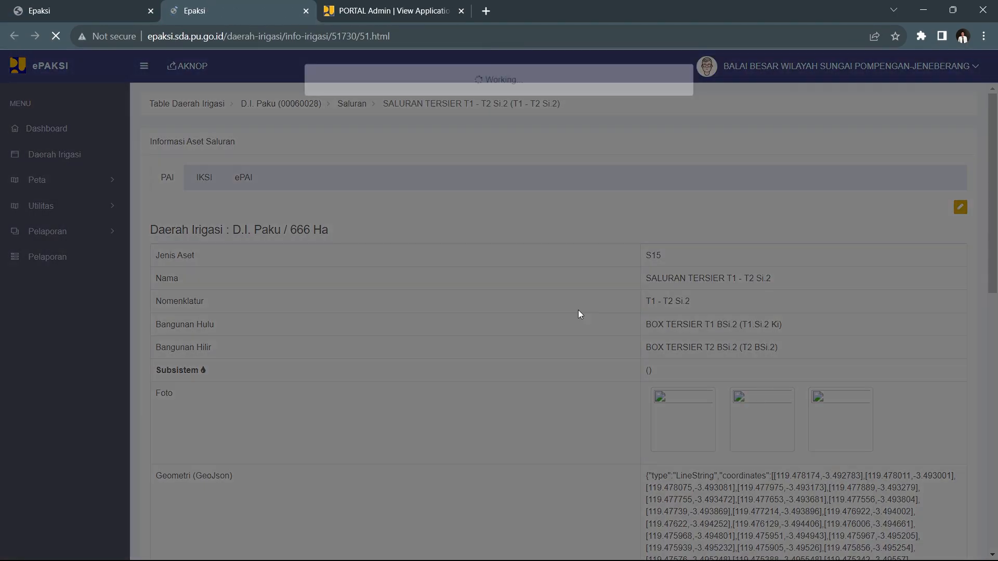
{"action": "scroll", "coordinate": [697, 347], "scroll_direction": "down", "scroll_amount": 6}
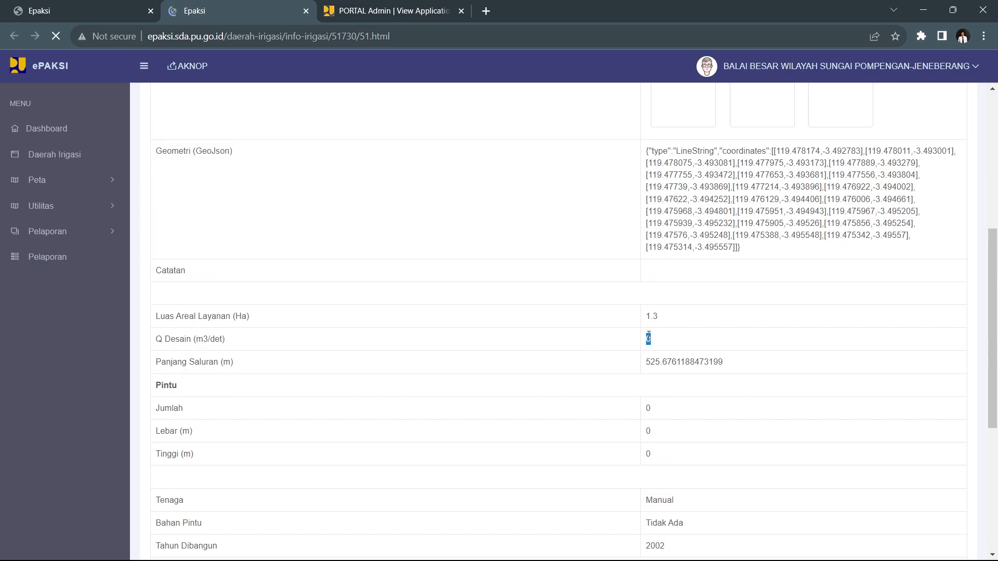
{"action": "left_click", "coordinate": [306, 11]}
Compare the names and lengths of the tertiary canals meeting at the box marker, and recheck the T1 T2 Si2 detail page.
{"action": "left_click_drag", "start_coordinate": [421, 319], "coordinate": [404, 270]}
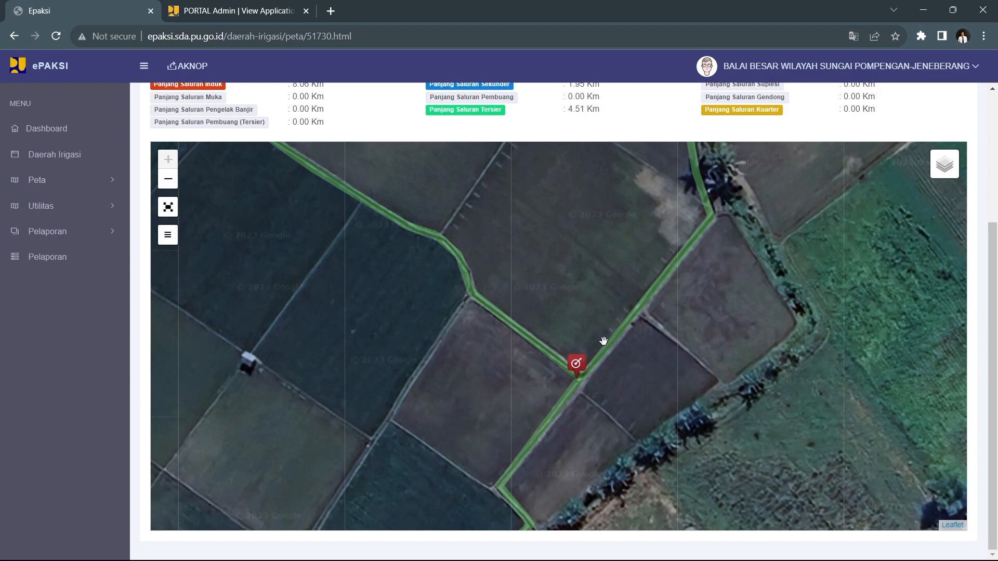
{"action": "left_click_drag", "start_coordinate": [628, 312], "coordinate": [575, 372]}
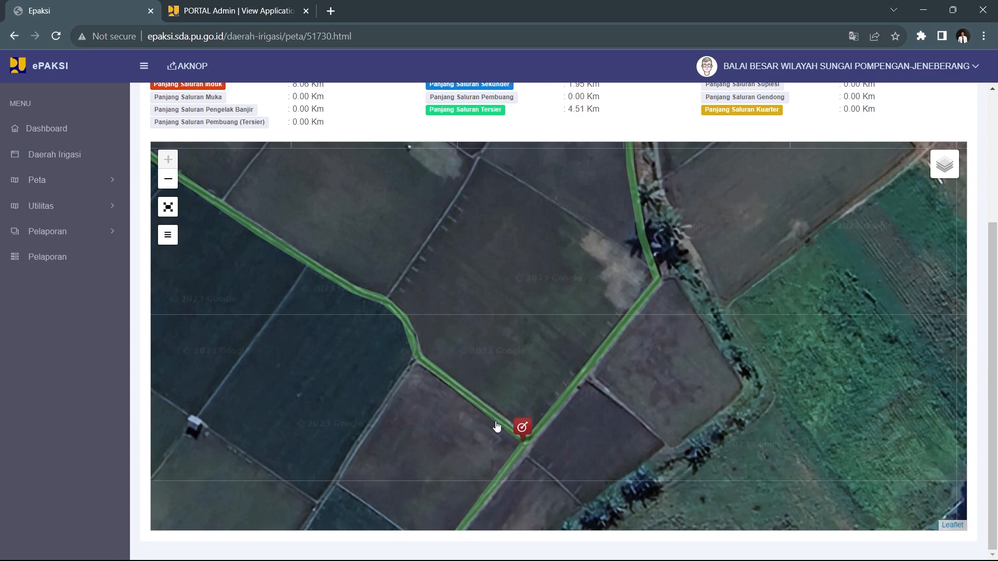
{"action": "left_click", "coordinate": [577, 378]}
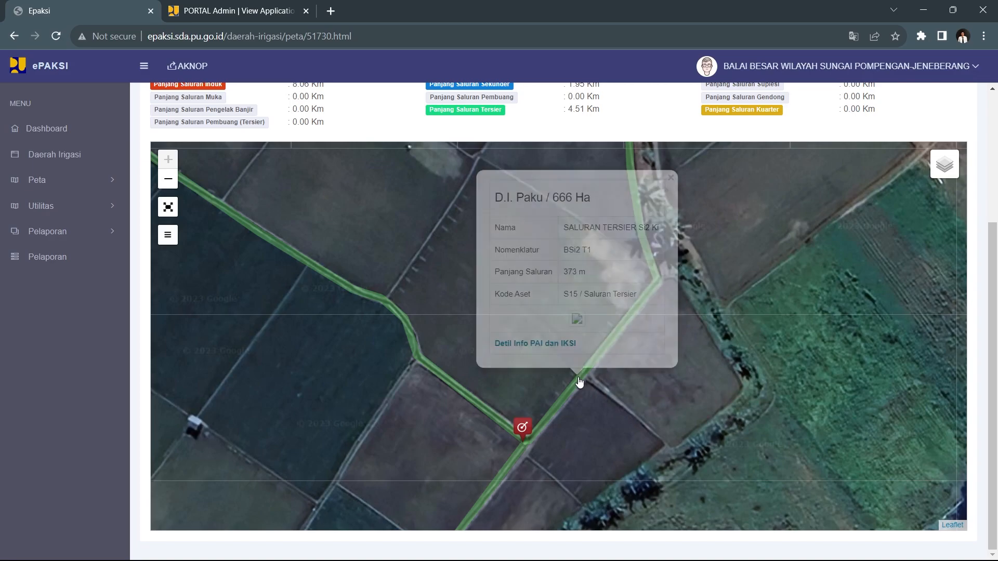
{"action": "left_click", "coordinate": [473, 405]}
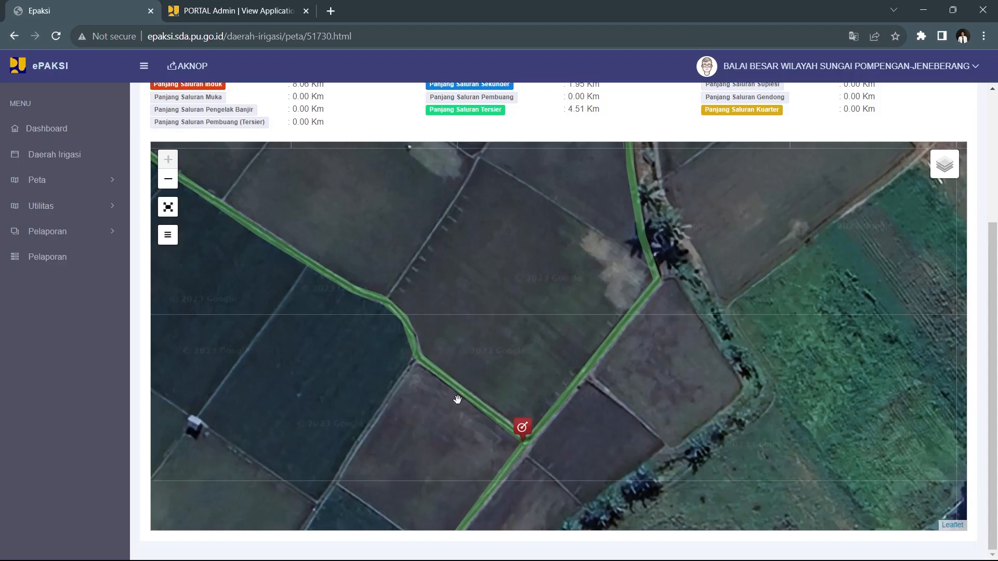
{"action": "left_click", "coordinate": [459, 402]}
{"action": "left_click", "coordinate": [497, 479]}
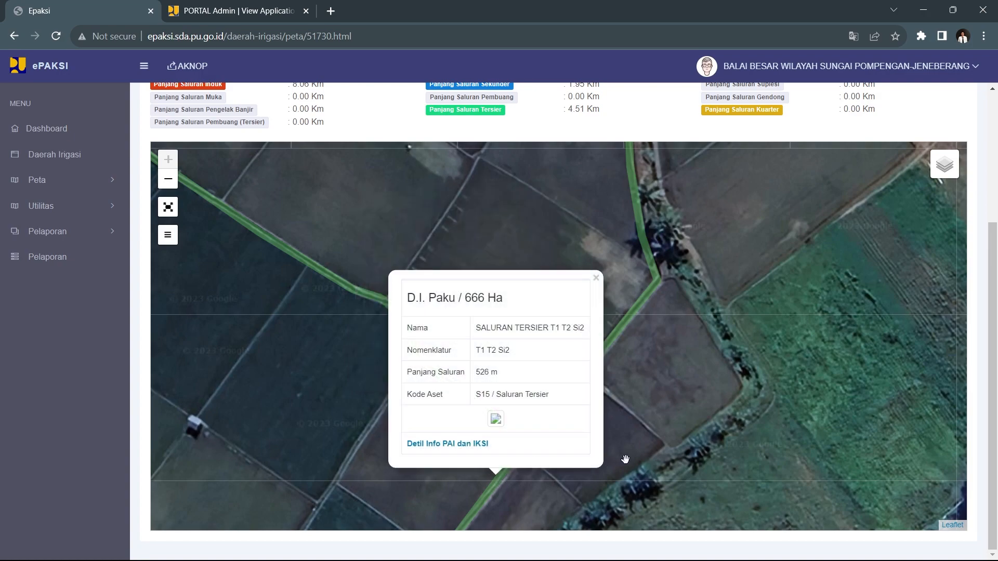
{"action": "left_click", "coordinate": [592, 359]}
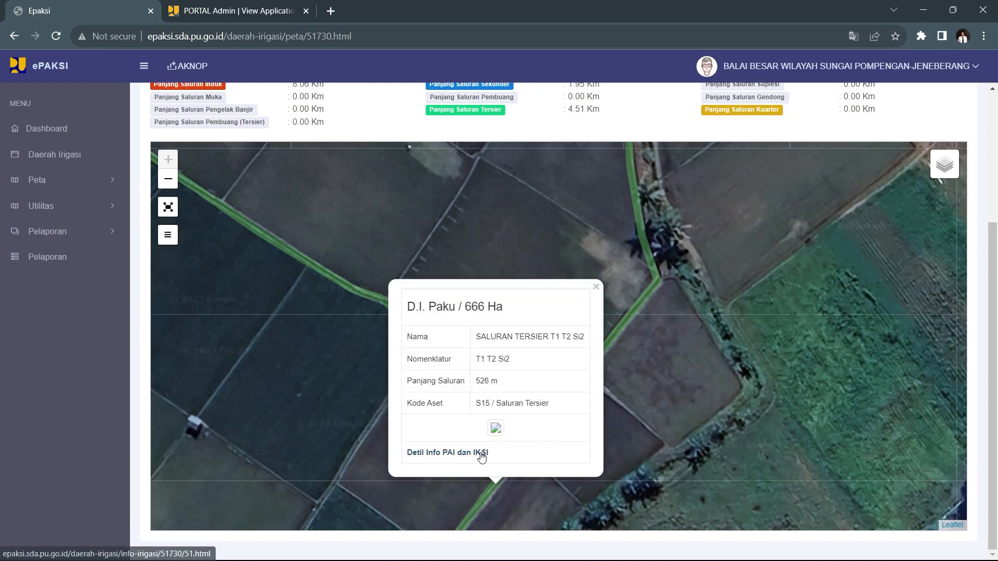
{"action": "left_click", "coordinate": [481, 453]}
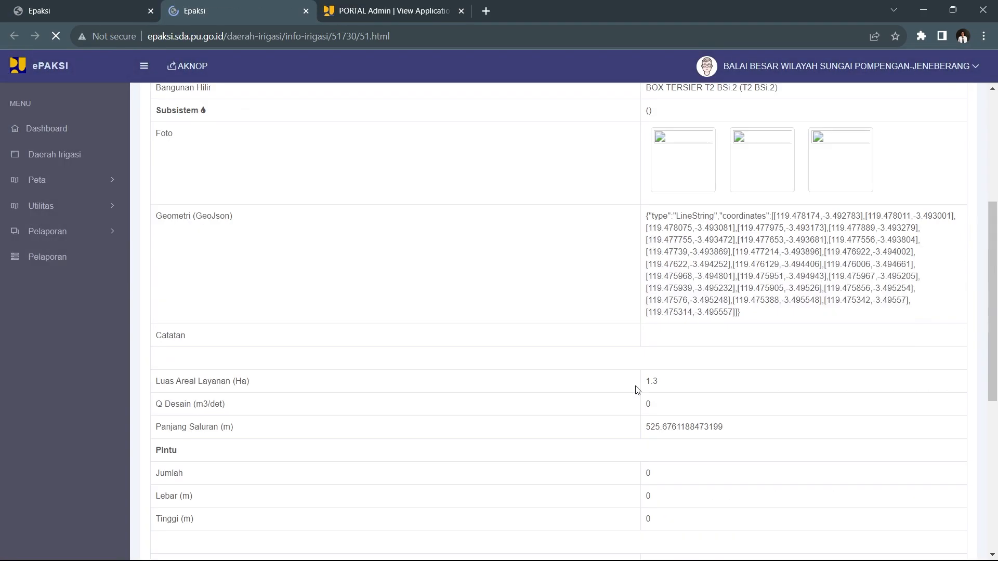
{"action": "left_click", "coordinate": [306, 11]}
Copy the BSi2 circle, label and RSi.1 - RSi.2 data block further along the grey canal and rename the label BSi3.
{"action": "scroll", "coordinate": [541, 374], "scroll_direction": "down", "scroll_amount": 2}
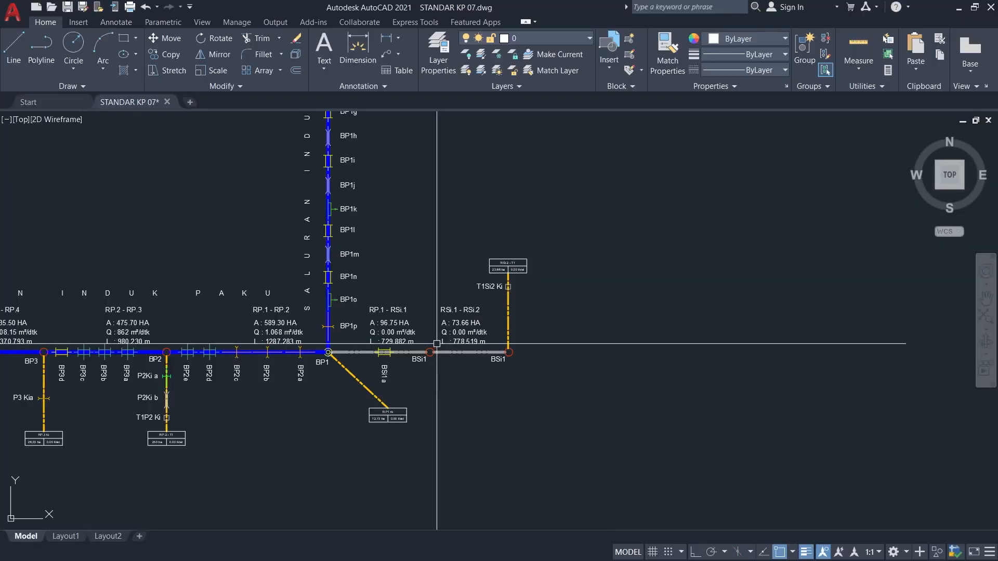
{"action": "scroll", "coordinate": [575, 356], "scroll_direction": "up", "scroll_amount": 2}
{"action": "scroll", "coordinate": [454, 375], "scroll_direction": "down", "scroll_amount": 2}
{"action": "scroll", "coordinate": [524, 297], "scroll_direction": "up", "scroll_amount": 4}
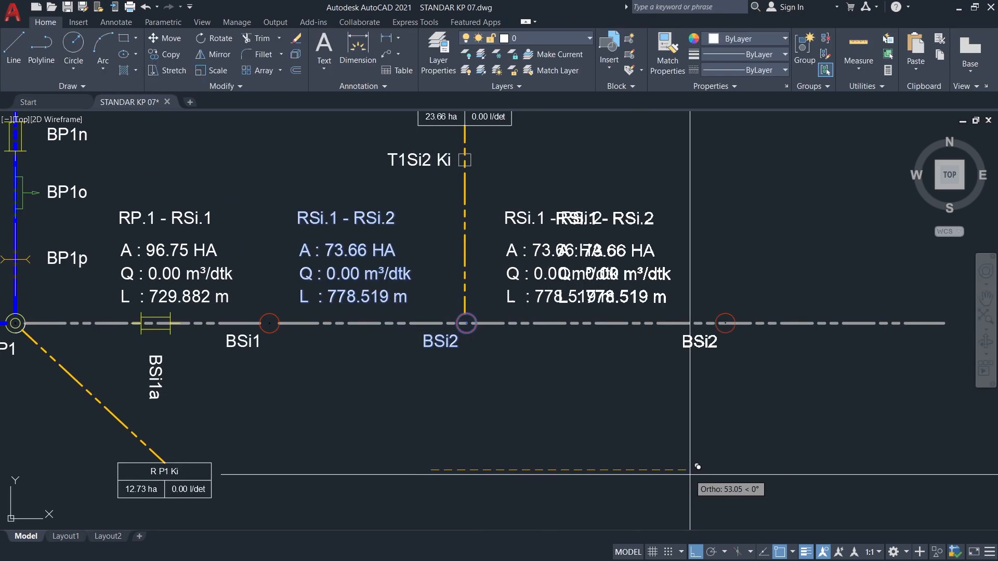
{"action": "left_click", "coordinate": [689, 324]}
{"action": "key", "text": "Escape"}
{"action": "middle_click_drag", "start_coordinate": [624, 356], "coordinate": [679, 351]}
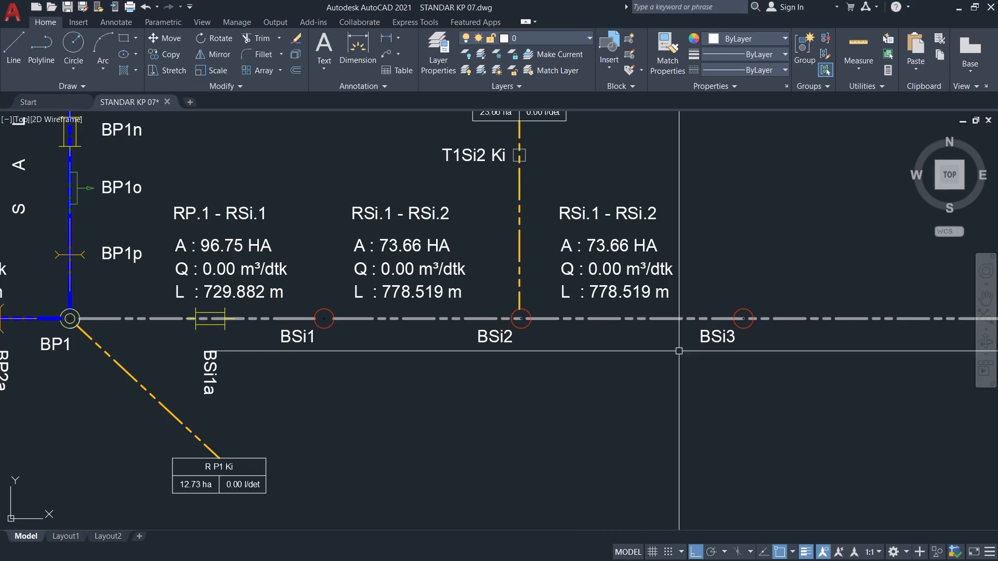
Copy the yellow tertiary line to BSi3 so that one line runs up and one runs down from the circle.
{"action": "scroll", "coordinate": [676, 348], "scroll_direction": "up", "scroll_amount": 7}
{"action": "scroll", "coordinate": [619, 361], "scroll_direction": "down", "scroll_amount": 8}
{"action": "type", "text": "CO"}
{"action": "key", "text": "space"}
{"action": "left_click", "coordinate": [417, 165]}
{"action": "left_click", "coordinate": [634, 368]}
{"action": "middle_click_drag", "start_coordinate": [635, 418], "coordinate": [635, 301]}
{"action": "left_click", "coordinate": [634, 432]}
{"action": "left_click", "coordinate": [634, 231]}
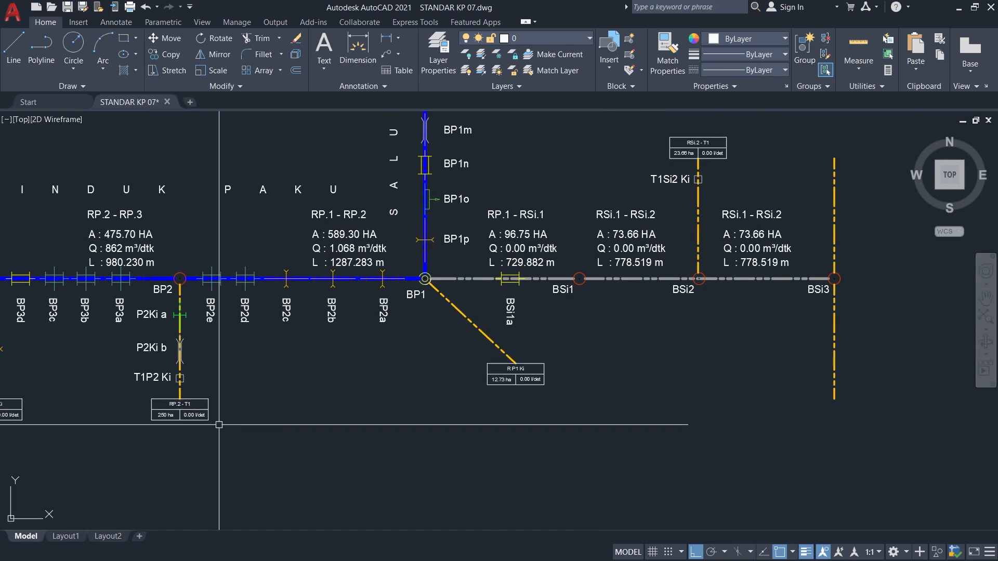
Copy the RP.2 - T1 plot box onto the lower and upper ends of BSi3's tertiary lines.
{"action": "left_click", "coordinate": [834, 399]}
{"action": "middle_click_drag", "start_coordinate": [834, 363], "coordinate": [646, 382]}
{"action": "left_click", "coordinate": [646, 422]}
{"action": "type", "text": "co"}
{"action": "left_click", "coordinate": [646, 438]}
{"action": "left_click", "coordinate": [646, 176]}
{"action": "scroll", "coordinate": [603, 240], "scroll_direction": "up", "scroll_amount": 9}
{"action": "type", "text": "tr"}
{"action": "scroll", "coordinate": [428, 351], "scroll_direction": "down", "scroll_amount": 9}
{"action": "scroll", "coordinate": [524, 405], "scroll_direction": "up", "scroll_amount": 9}
{"action": "scroll", "coordinate": [455, 357], "scroll_direction": "down", "scroll_amount": 8}
Copy the T1Si2 Ki box marker onto BSi3's lower tertiary line and rename the copy T1 BSi3.
{"action": "key", "text": "alt+Tab"}
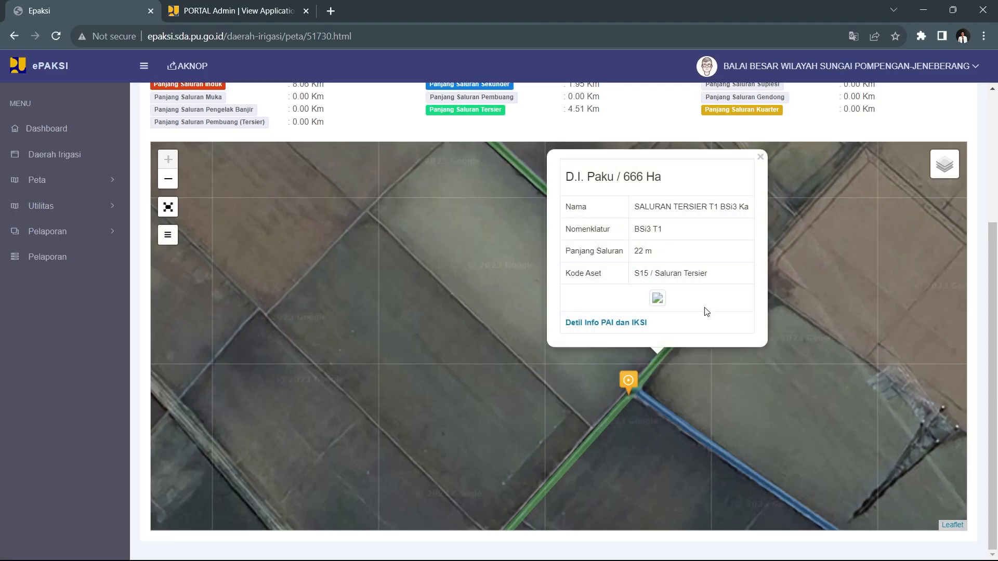
{"action": "key", "text": "alt+Tab"}
{"action": "left_click", "coordinate": [421, 177]}
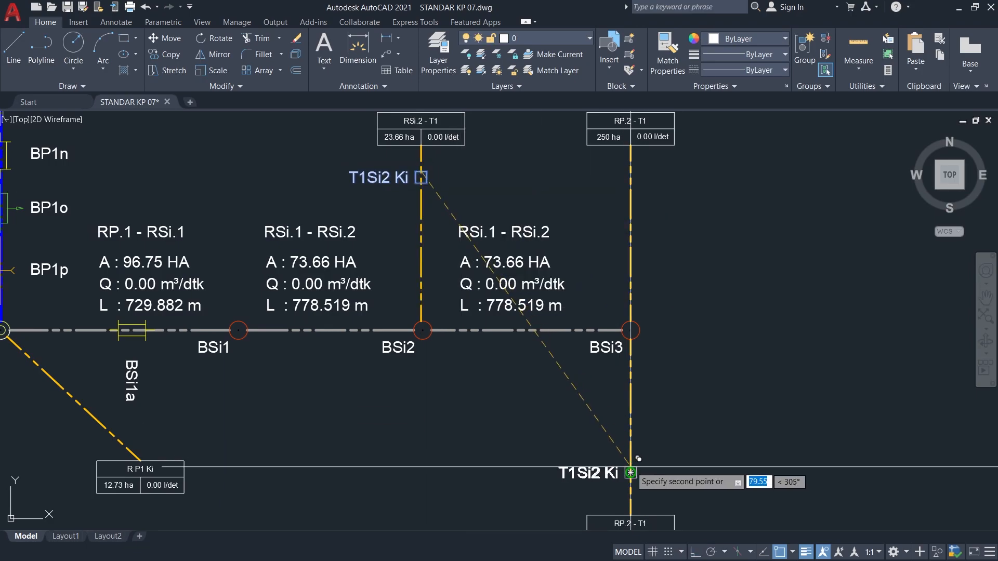
{"action": "left_click", "coordinate": [631, 472]}
{"action": "key", "text": "alt+Tab"}
{"action": "key", "text": "alt+Tab"}
{"action": "double_click", "coordinate": [575, 426]}
{"action": "left_click_drag", "start_coordinate": [541, 426], "coordinate": [577, 433]}
{"action": "type", "text": "T1 BSi3"}
{"action": "middle_click_drag", "start_coordinate": [615, 445], "coordinate": [614, 425]}
Check the BSi3 tertiary details in ePAKSI and name the lower plot box RSi.3 - T1 with an area of 50 ha.
{"action": "key", "text": "alt+Tab"}
{"action": "key", "text": "alt+Tab"}
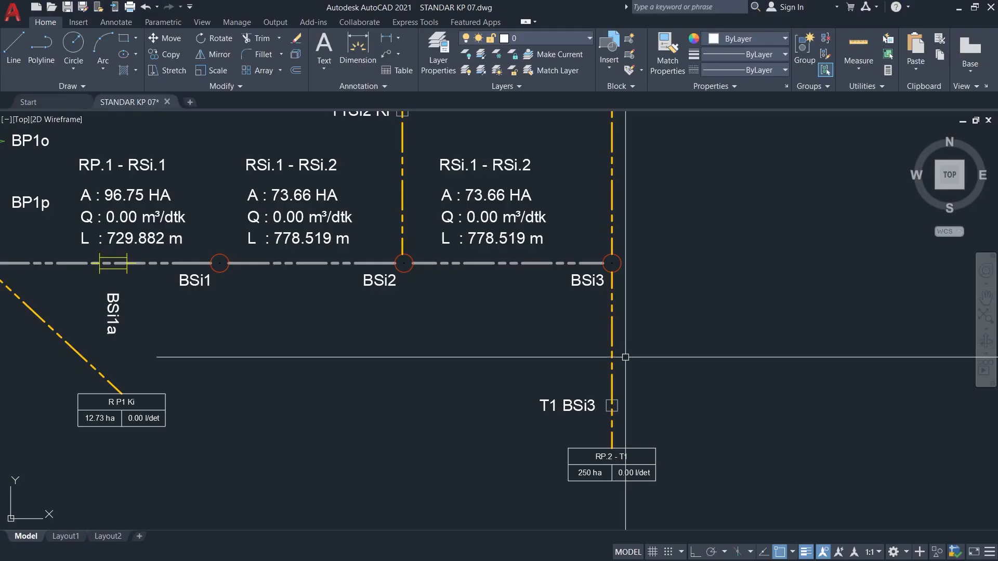
{"action": "key", "text": "alt+Tab"}
{"action": "left_click", "coordinate": [657, 326]}
{"action": "left_click", "coordinate": [604, 297]}
{"action": "left_click_drag", "start_coordinate": [684, 301], "coordinate": [638, 304]}
{"action": "key", "text": "alt+Tab"}
{"action": "double_click", "coordinate": [628, 460]}
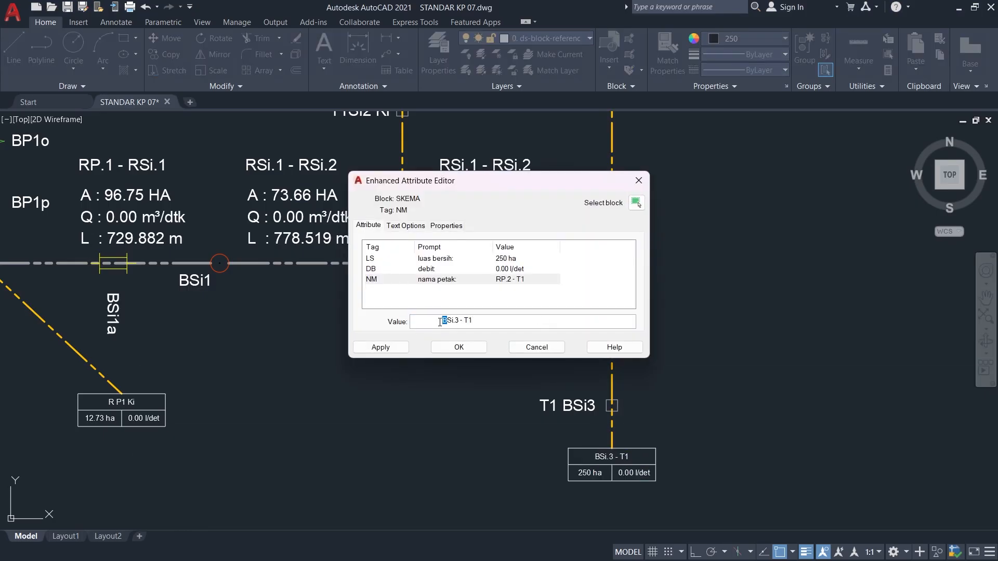
{"action": "key", "text": "alt+Tab"}
{"action": "key", "text": "alt+Tab"}
{"action": "key", "text": "Return"}
{"action": "left_click", "coordinate": [458, 347]}
Look up the other BSi3 tertiary plot in ePAKSI and name the upper plot box RSi.3 Ki with an area of 50 ha.
{"action": "key", "text": "alt+Tab"}
{"action": "left_click_drag", "start_coordinate": [673, 408], "coordinate": [624, 408]}
{"action": "key", "text": "alt+Tab"}
{"action": "key", "text": "alt+Tab"}
{"action": "left_click", "coordinate": [306, 10]}
{"action": "left_click", "coordinate": [560, 405]}
{"action": "left_click_drag", "start_coordinate": [674, 301], "coordinate": [644, 300]}
{"action": "key", "text": "ctrl+c"}
{"action": "key", "text": "alt+Tab"}
{"action": "double_click", "coordinate": [589, 216]}
{"action": "key", "text": "ctrl+v"}
{"action": "left_click", "coordinate": [412, 320]}
{"action": "type", "text": "R"}
{"action": "key", "text": "alt+Tab"}
{"action": "key", "text": "alt+Tab"}
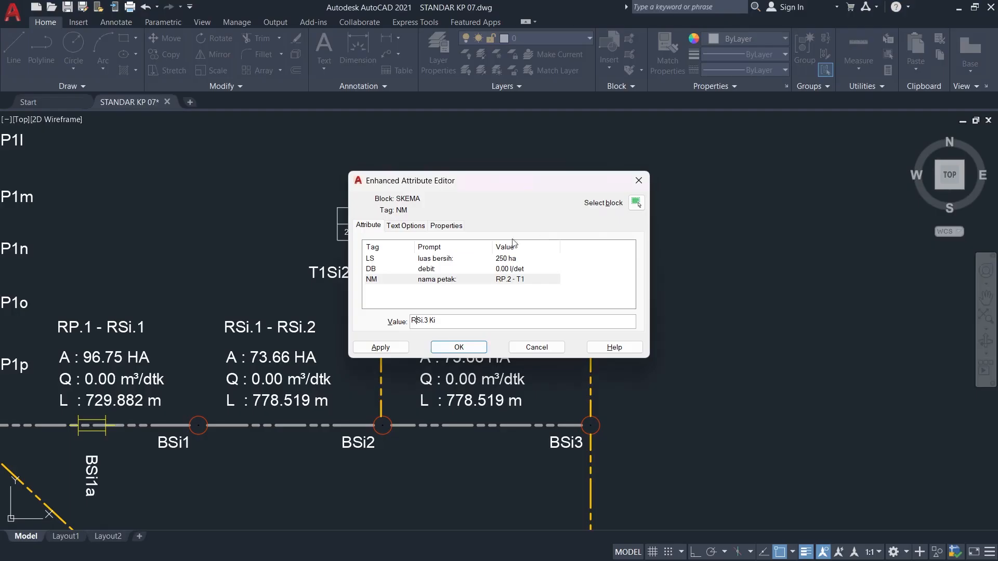
{"action": "left_click", "coordinate": [479, 350]}
Check the canal on the ePAKSI map, copy the main canal title beyond BSi3 and rewrite it as SALURAN SEKUNDER SIAMASEI.
{"action": "key", "text": "alt+Tab"}
{"action": "left_click", "coordinate": [306, 11]}
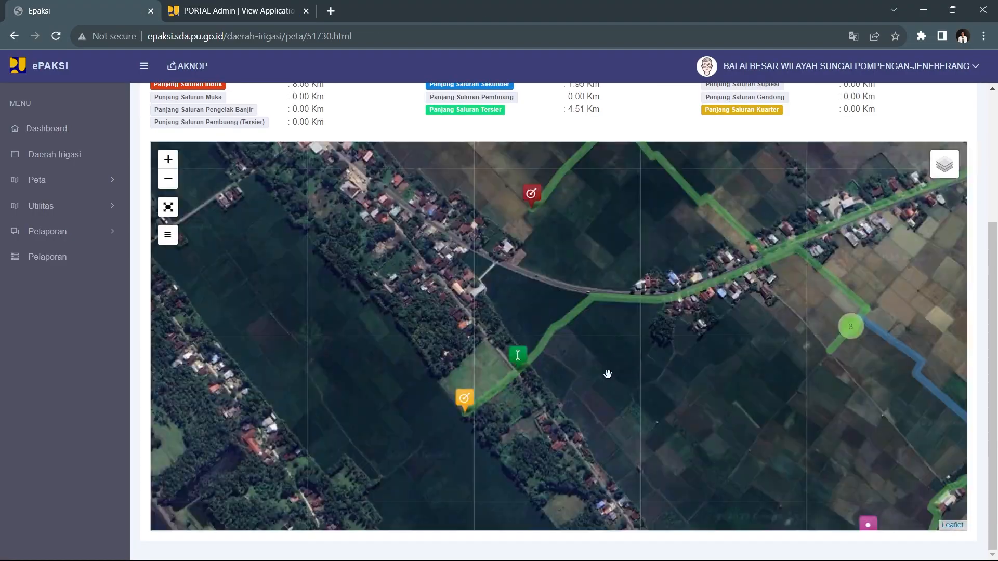
{"action": "key", "text": "alt+Tab"}
{"action": "middle_click_drag", "start_coordinate": [541, 471], "coordinate": [733, 334]}
{"action": "scroll", "coordinate": [814, 468], "scroll_direction": "down", "scroll_amount": 4}
{"action": "left_click", "coordinate": [420, 356]}
{"action": "key", "text": "c"}
{"action": "key", "text": "o"}
{"action": "key", "text": "space"}
{"action": "left_click", "coordinate": [420, 356]}
{"action": "scroll", "coordinate": [742, 432], "scroll_direction": "down", "scroll_amount": 1}
{"action": "scroll", "coordinate": [863, 431], "scroll_direction": "up", "scroll_amount": 2}
{"action": "middle_click_drag", "start_coordinate": [863, 430], "coordinate": [583, 309]}
{"action": "left_click", "coordinate": [770, 306]}
{"action": "key", "text": "alt+Tab"}
{"action": "key", "text": "alt+Tab"}
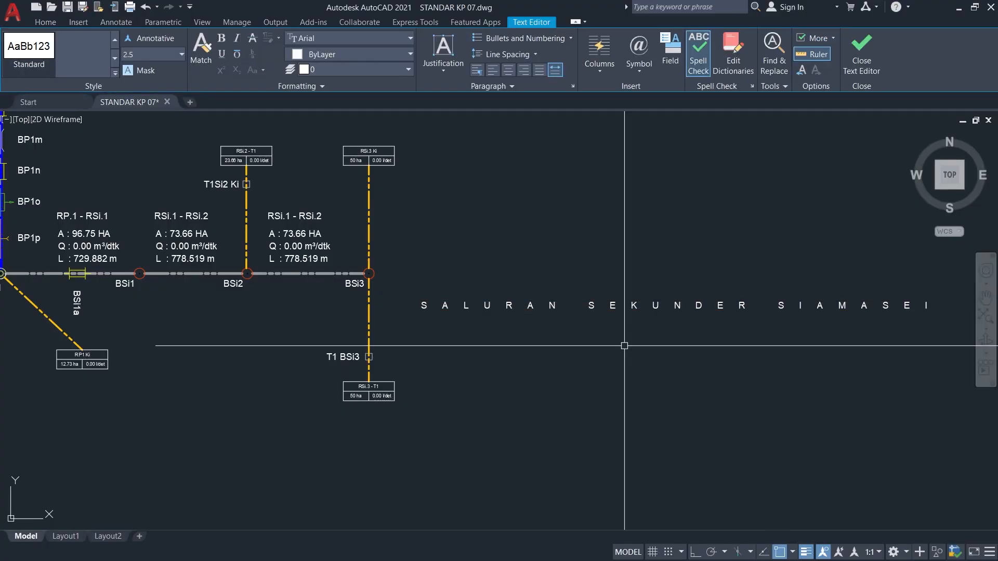
Move the SALURAN SEKUNDER SIAMASEI title beneath the grey canal between BP1 and BSi3, with tighter letter spacing.
{"action": "middle_click_drag", "start_coordinate": [522, 374], "coordinate": [764, 457]}
{"action": "key", "text": "m"}
{"action": "key", "text": "space"}
{"action": "left_click", "coordinate": [474, 423]}
{"action": "middle_click_drag", "start_coordinate": [573, 387], "coordinate": [634, 383]}
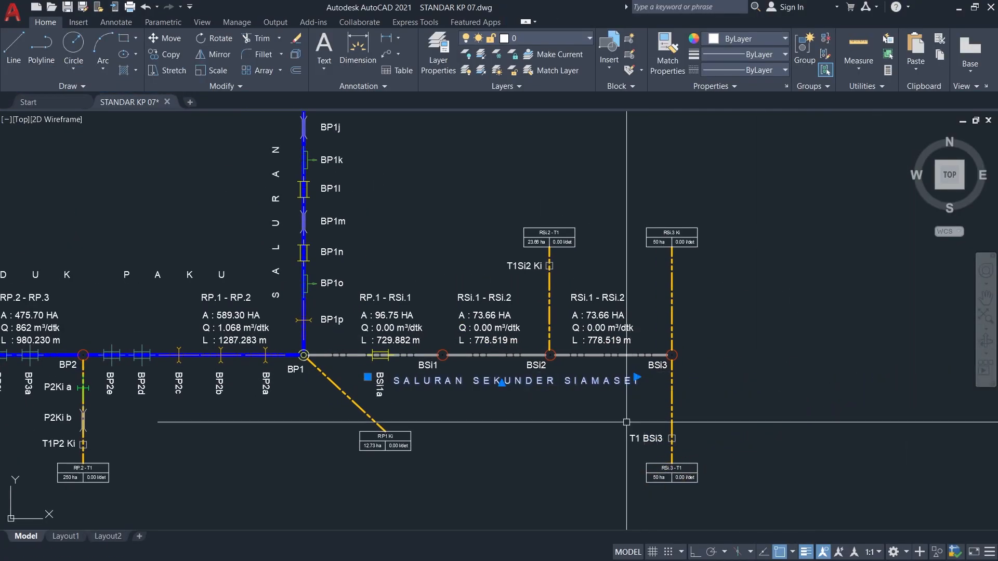
Review the complete network scheme, examining the main canal from BP0 to BP5 and the secondary canal to BSi3.
{"action": "middle_click_drag", "start_coordinate": [741, 391], "coordinate": [859, 373]}
{"action": "middle_click_drag", "start_coordinate": [643, 388], "coordinate": [753, 399]}
{"action": "scroll", "coordinate": [691, 400], "scroll_direction": "down", "scroll_amount": 1}
{"action": "mouse_move", "coordinate": [533, 416]}
{"action": "middle_mouse_down"}
{"action": "mouse_move", "coordinate": [648, 428]}
{"action": "mouse_move", "coordinate": [500, 497]}
{"action": "middle_mouse_up"}
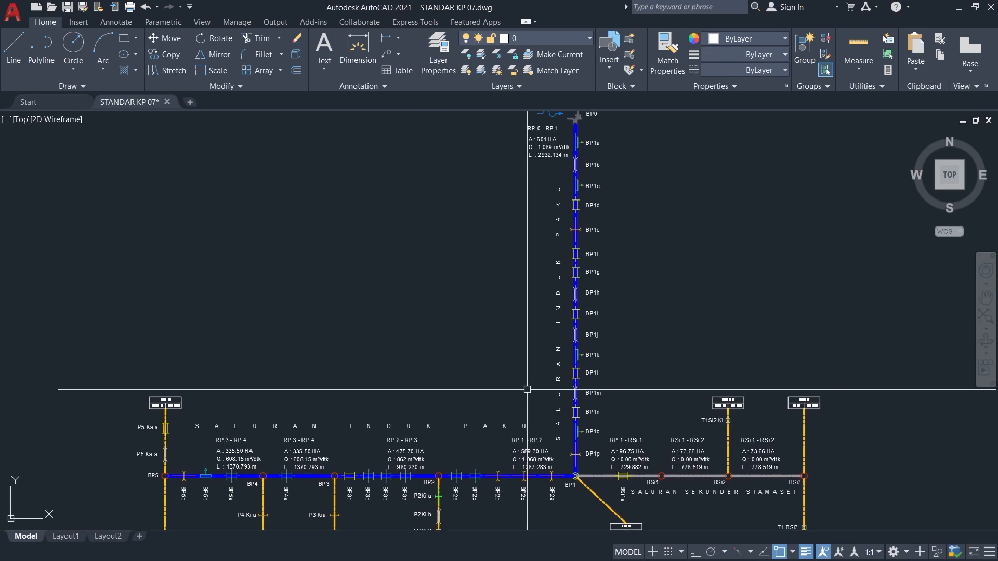
{"action": "mouse_move", "coordinate": [532, 380]}
{"action": "middle_mouse_down"}
{"action": "mouse_move", "coordinate": [507, 434]}
{"action": "mouse_move", "coordinate": [550, 272]}
{"action": "middle_mouse_up"}
{"action": "scroll", "coordinate": [457, 387], "scroll_direction": "up", "scroll_amount": 2}
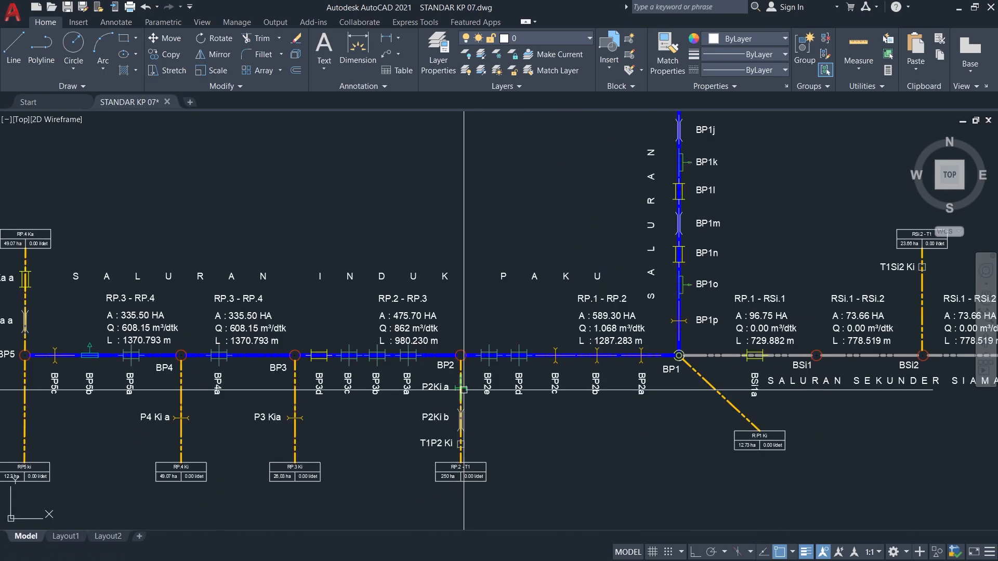
{"action": "scroll", "coordinate": [463, 389], "scroll_direction": "down", "scroll_amount": 3}
{"action": "scroll", "coordinate": [547, 385], "scroll_direction": "up", "scroll_amount": 5}
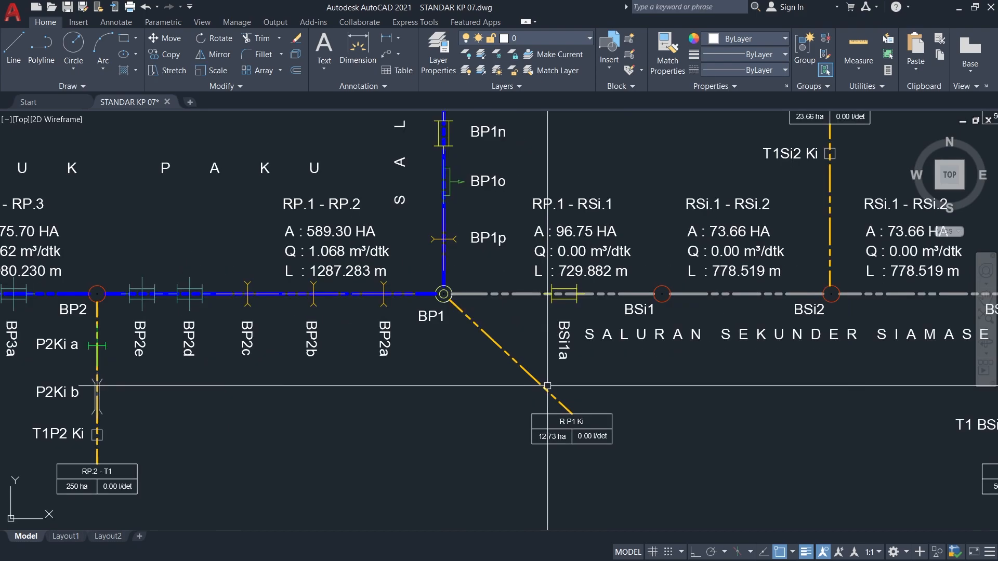
{"action": "scroll", "coordinate": [491, 390], "scroll_direction": "down", "scroll_amount": 3}
{"action": "middle_click_drag", "start_coordinate": [468, 393], "coordinate": [614, 452]}
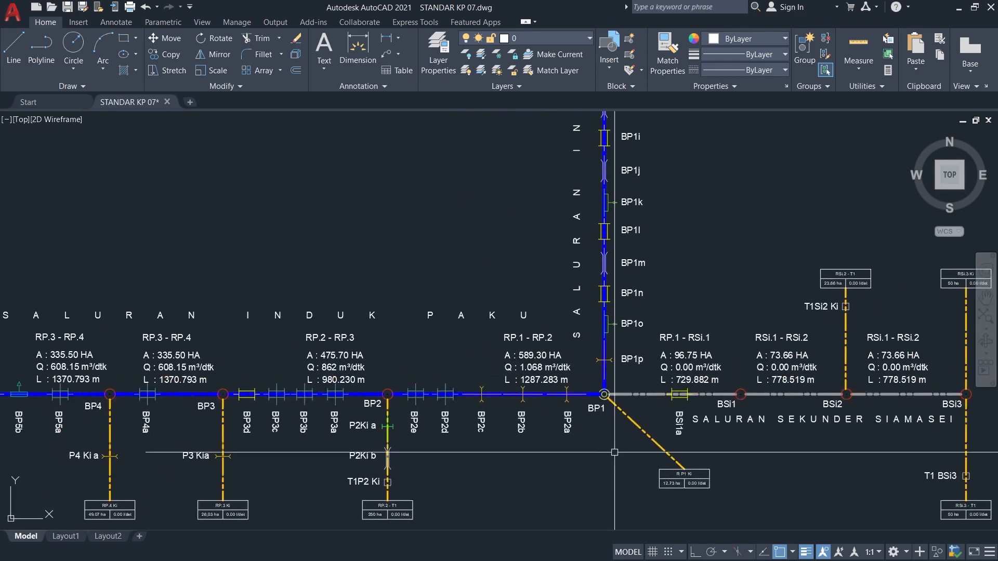
{"action": "scroll", "coordinate": [592, 440], "scroll_direction": "down", "scroll_amount": 2}
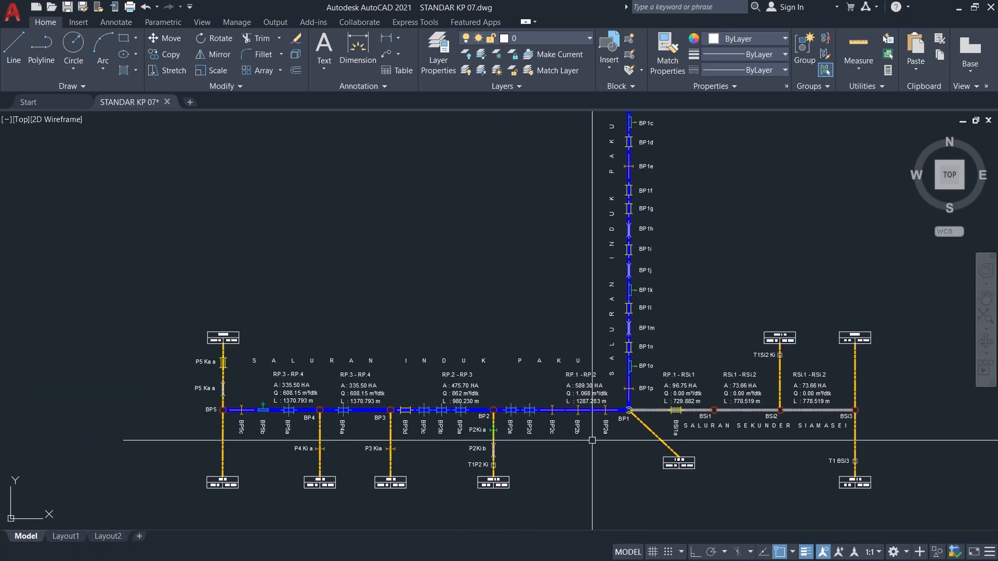
{"action": "middle_click_drag", "start_coordinate": [594, 448], "coordinate": [584, 455]}
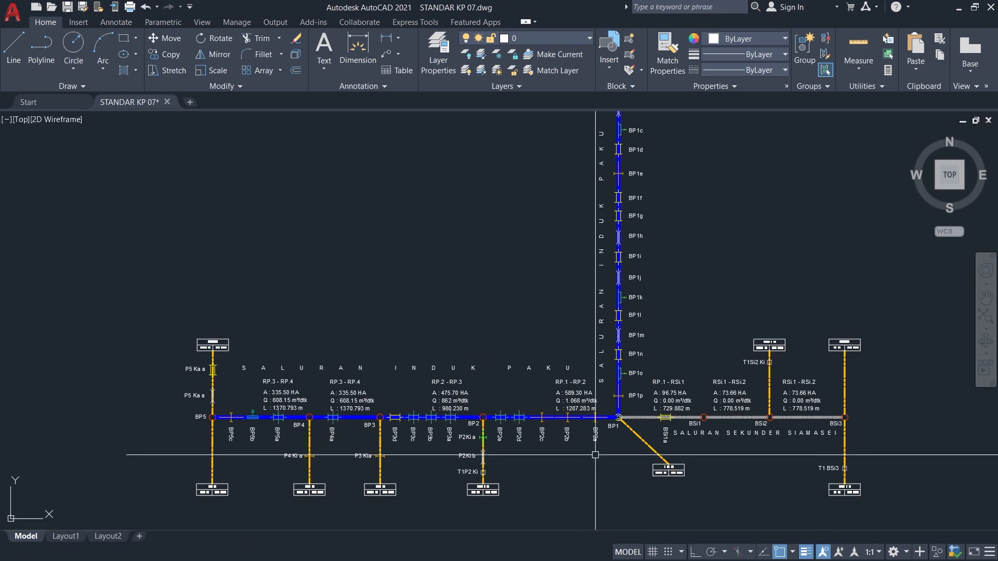
{"action": "mouse_move", "coordinate": [663, 370]}
{"action": "middle_mouse_down"}
{"action": "mouse_move", "coordinate": [610, 442]}
{"action": "mouse_move", "coordinate": [736, 356]}
{"action": "middle_mouse_up"}
{"action": "scroll", "coordinate": [414, 396], "scroll_direction": "up", "scroll_amount": 2}
{"action": "scroll", "coordinate": [564, 360], "scroll_direction": "down", "scroll_amount": 2}
{"action": "middle_click_drag", "start_coordinate": [605, 399], "coordinate": [368, 416]}
{"action": "scroll", "coordinate": [582, 423], "scroll_direction": "up", "scroll_amount": 2}
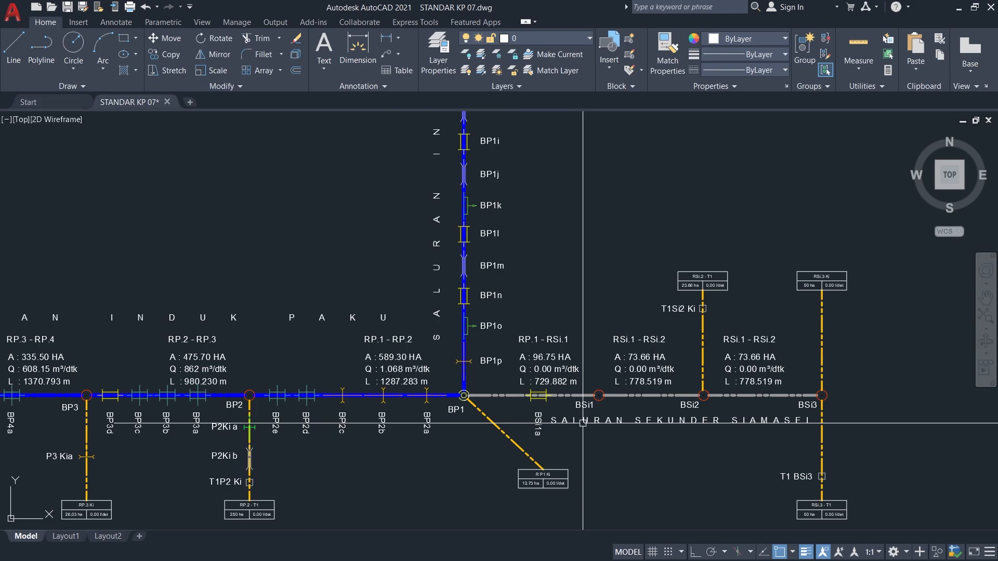
{"action": "scroll", "coordinate": [587, 434], "scroll_direction": "down", "scroll_amount": 2}
{"action": "scroll", "coordinate": [615, 442], "scroll_direction": "up", "scroll_amount": 2}
{"action": "middle_click_drag", "start_coordinate": [615, 442], "coordinate": [564, 431]}
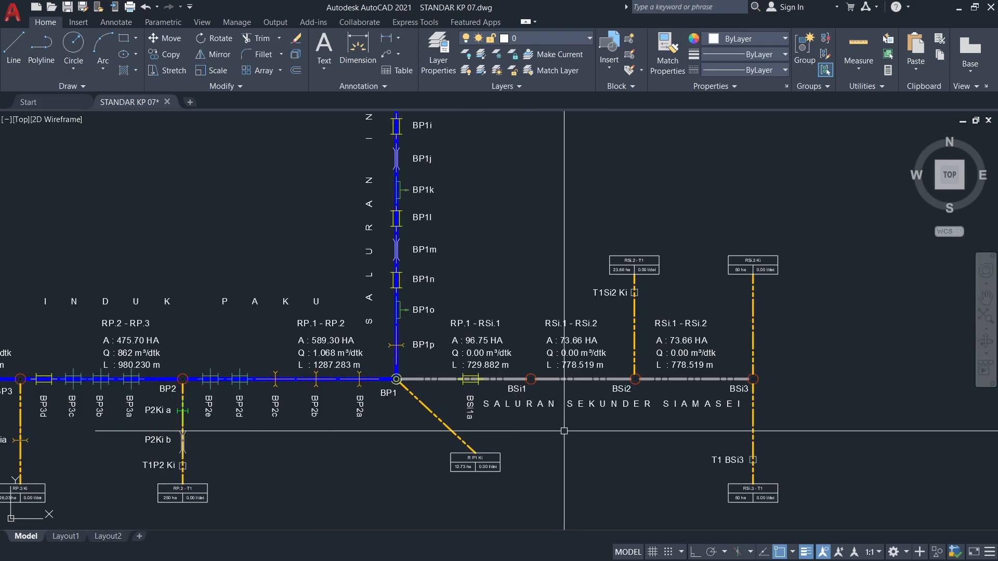